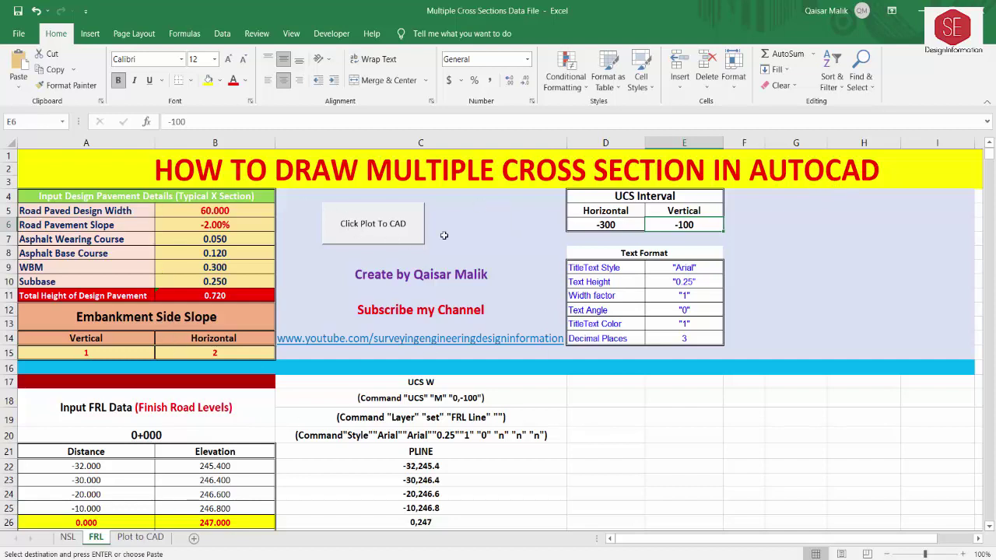
# - Review the FRL sheet's UCS interval values and the Extend and PLine command formulas
pyautogui.click(617, 198)
pyautogui.click(617, 215)
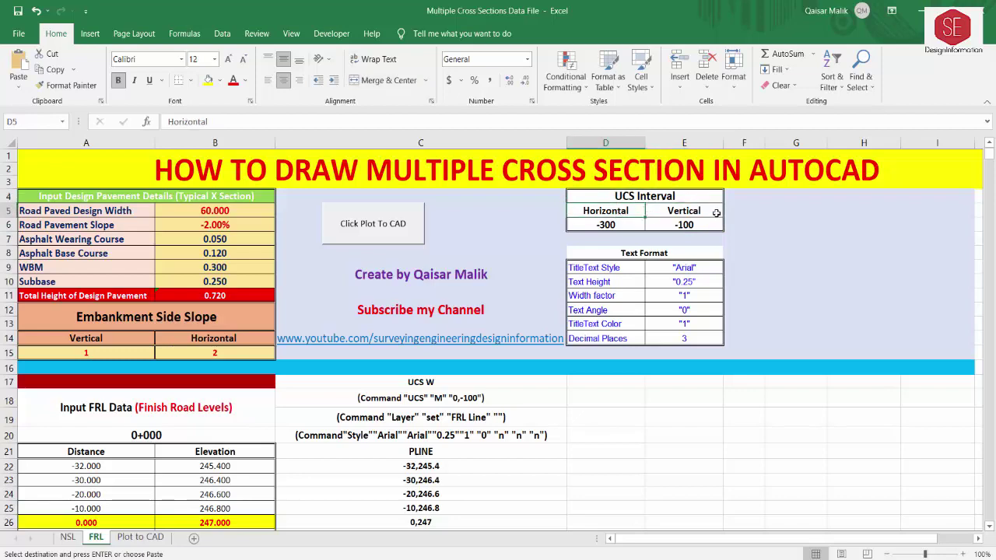
pyautogui.press('Tab')
pyautogui.press('Return')
pyautogui.press('Tab')
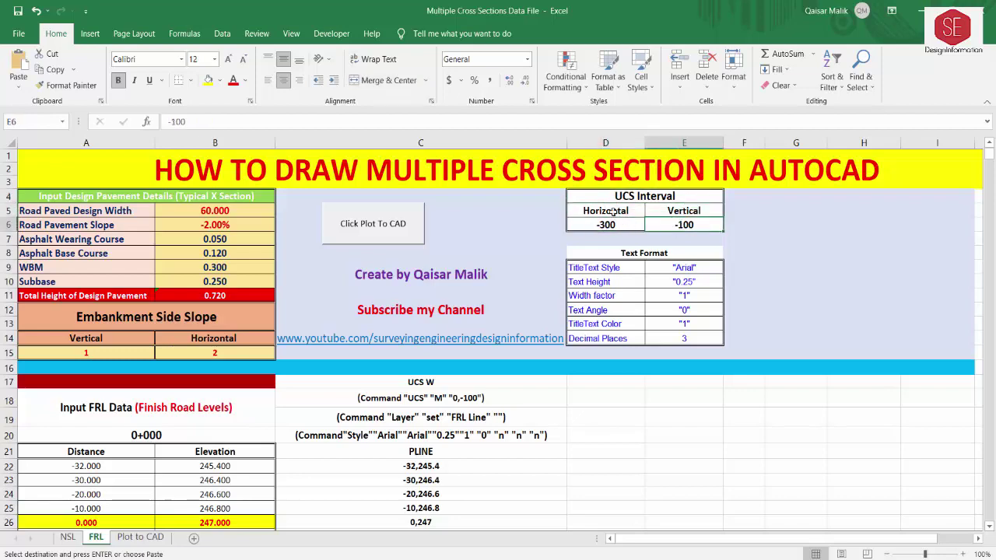
pyautogui.scroll(-7, 373, 275)
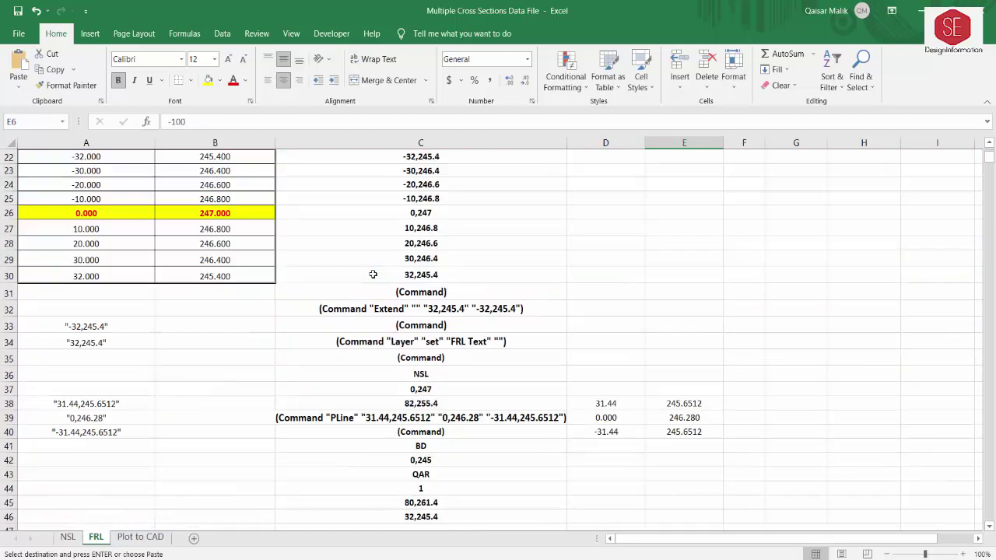
pyautogui.scroll(-2, 282, 331)
pyautogui.click(383, 224)
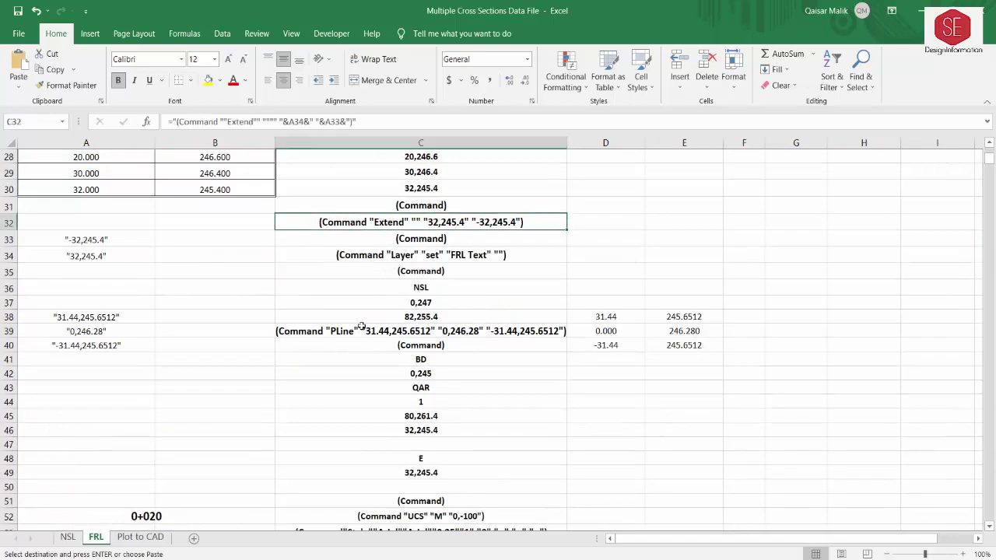
pyautogui.click(374, 329)
pyautogui.scroll(-3, 440, 311)
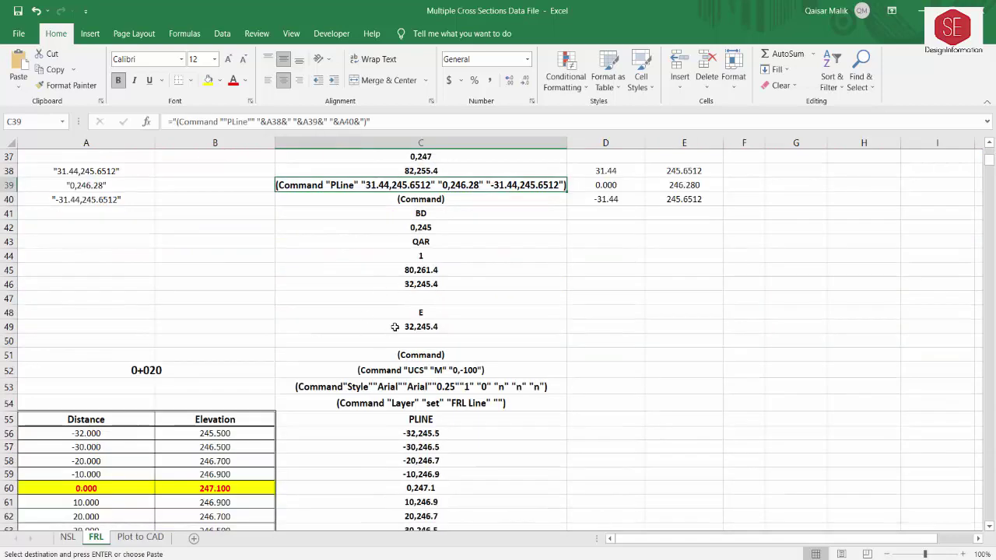
pyautogui.scroll(5, 447, 318)
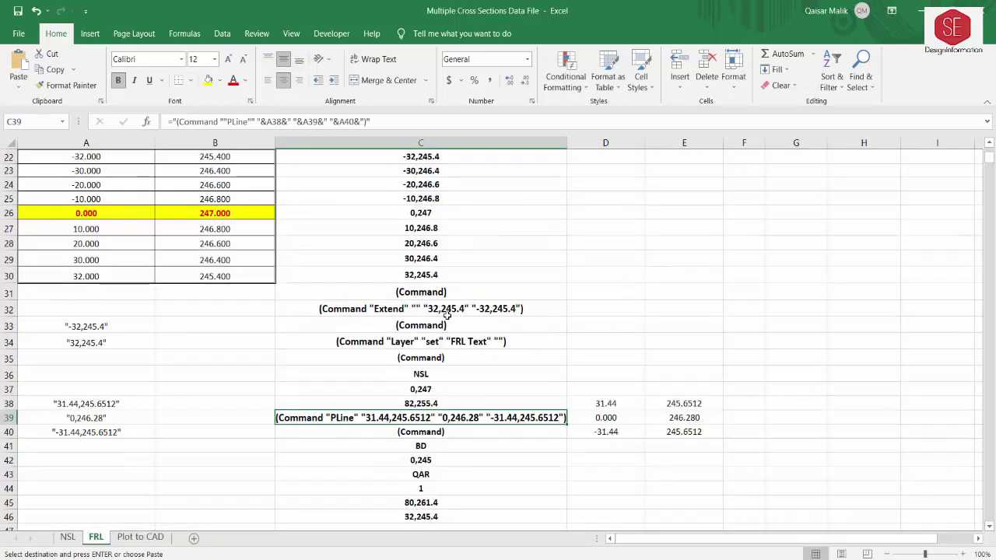
pyautogui.scroll(7, 420, 257)
# - Review the NSL sheet's layer-creation formulas, including the NSL Line layer, then return to FRL
pyautogui.click(68, 537)
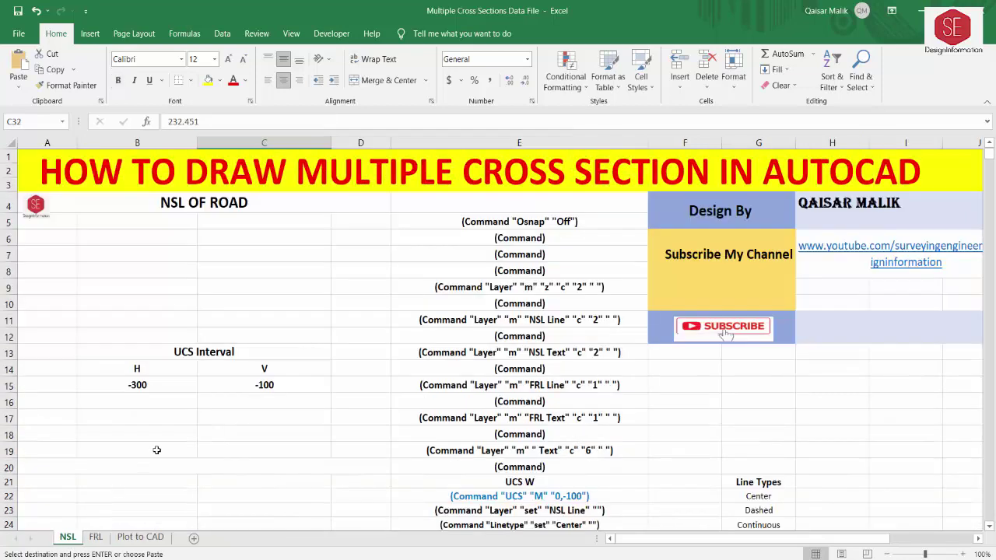
pyautogui.click(458, 286)
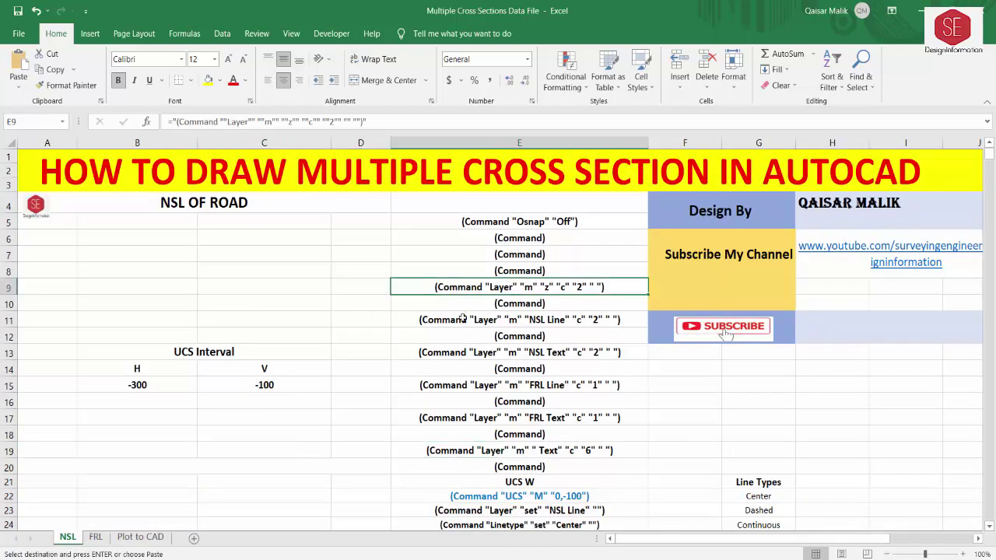
pyautogui.click(459, 320)
pyautogui.scroll(-5, 436, 373)
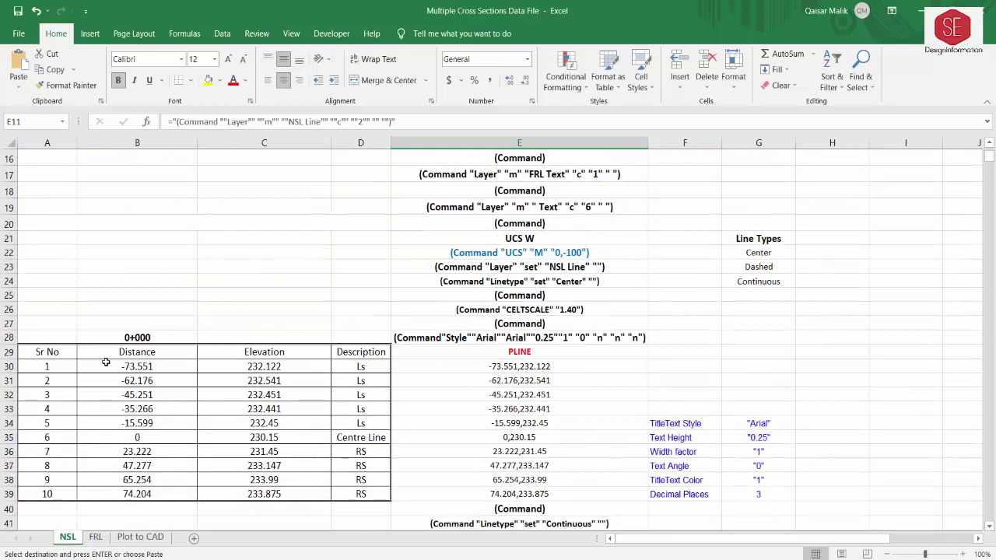
pyautogui.scroll(-2, 148, 366)
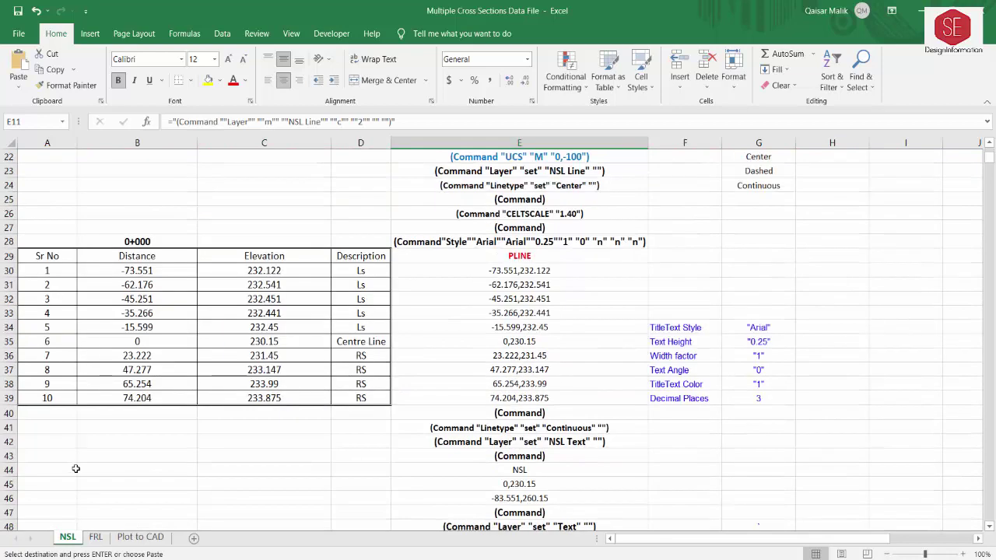
pyautogui.click(96, 537)
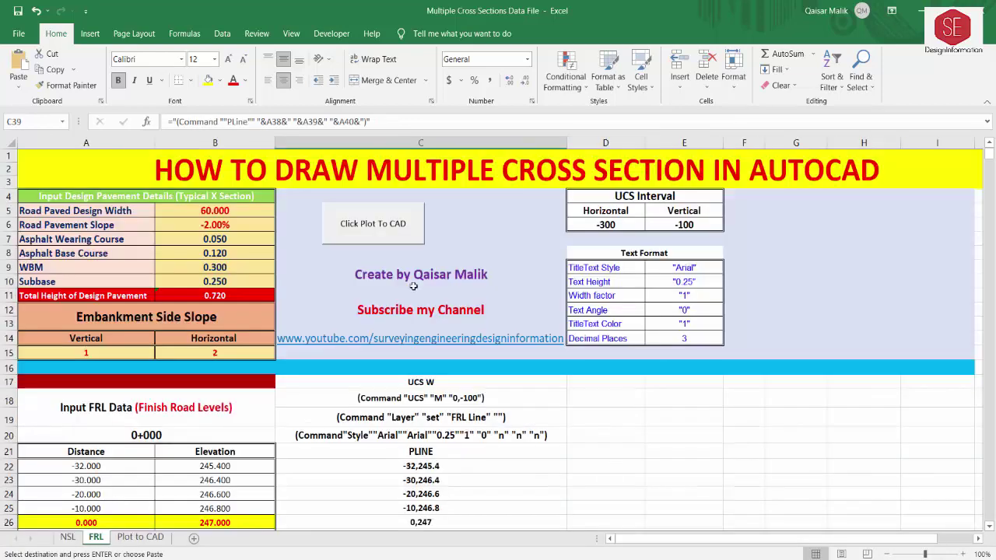
# - Scroll through the Plot to CAD command list after cancelling the pending copy
pyautogui.click(140, 537)
pyautogui.click(705, 302)
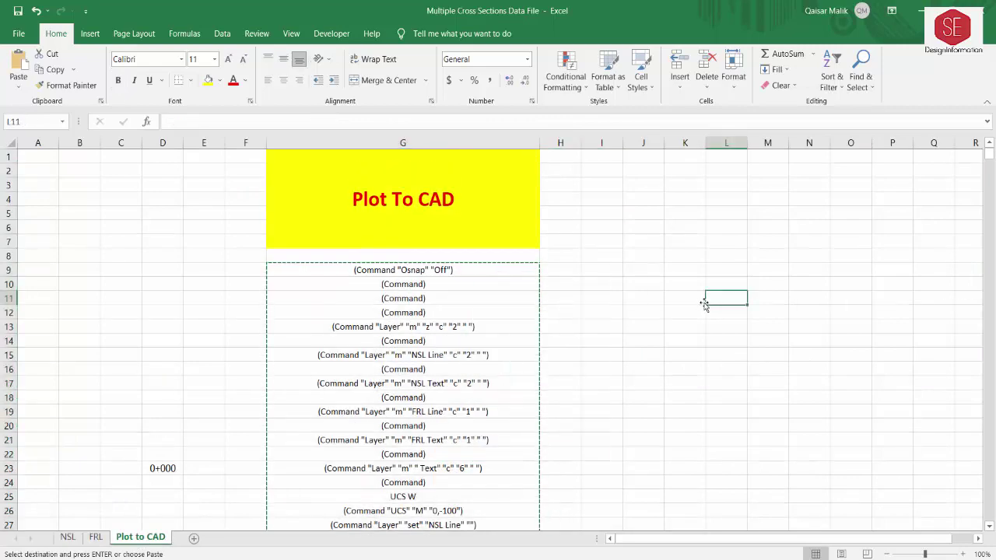
pyautogui.press('Escape')
pyautogui.scroll(-1, 433, 349)
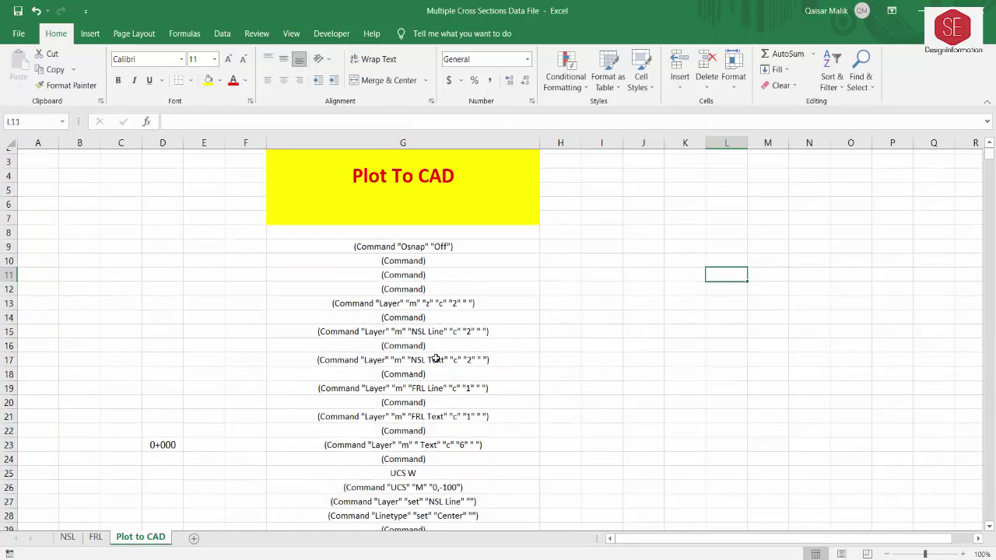
pyautogui.scroll(-2, 420, 311)
pyautogui.scroll(-1, 380, 306)
pyautogui.scroll(-3, 389, 309)
pyautogui.scroll(-5, 388, 309)
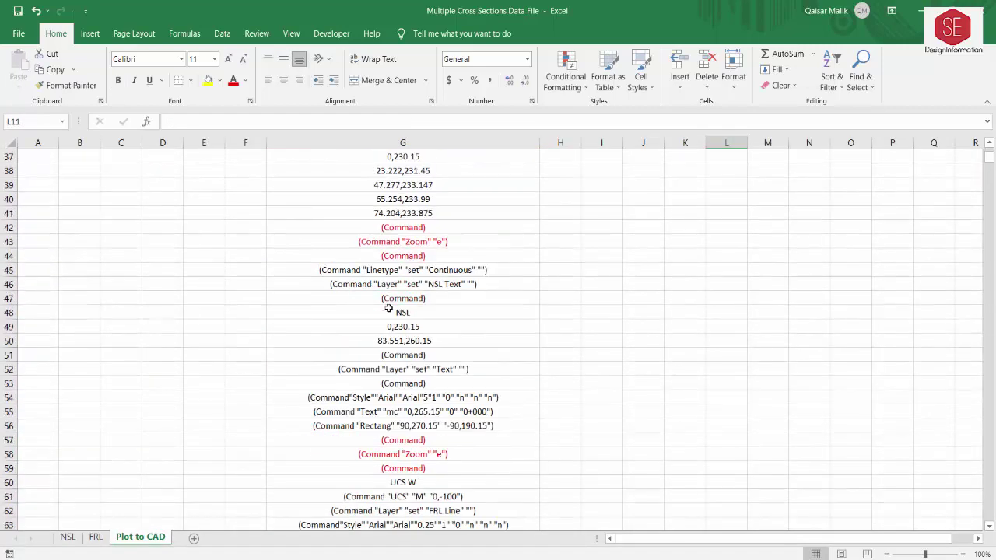
pyautogui.scroll(-6, 387, 309)
pyautogui.scroll(-6, 387, 309)
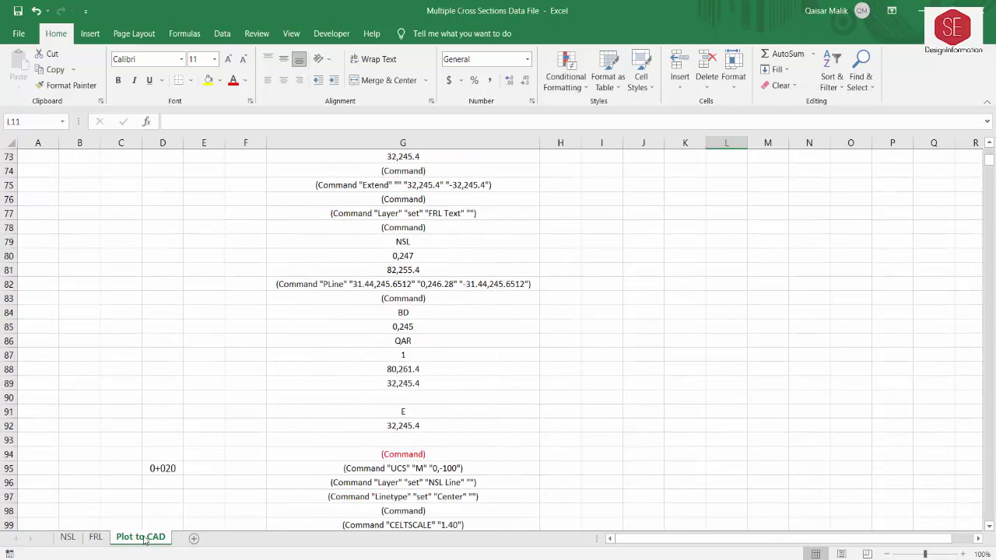
# - Copy the generated AutoCAD command list from FRL and confirm it on Plot to CAD
pyautogui.click(97, 536)
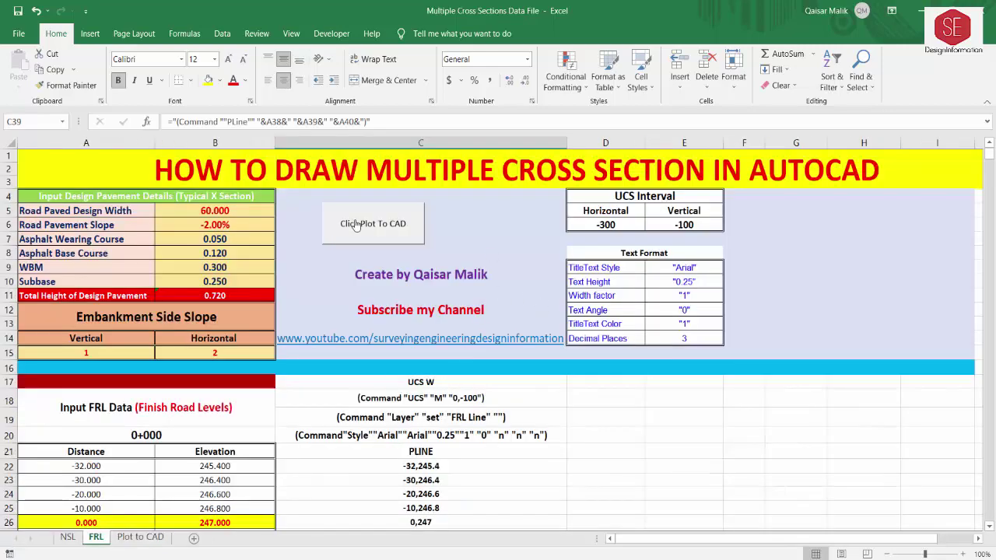
pyautogui.hotkey('ctrl', 'c')
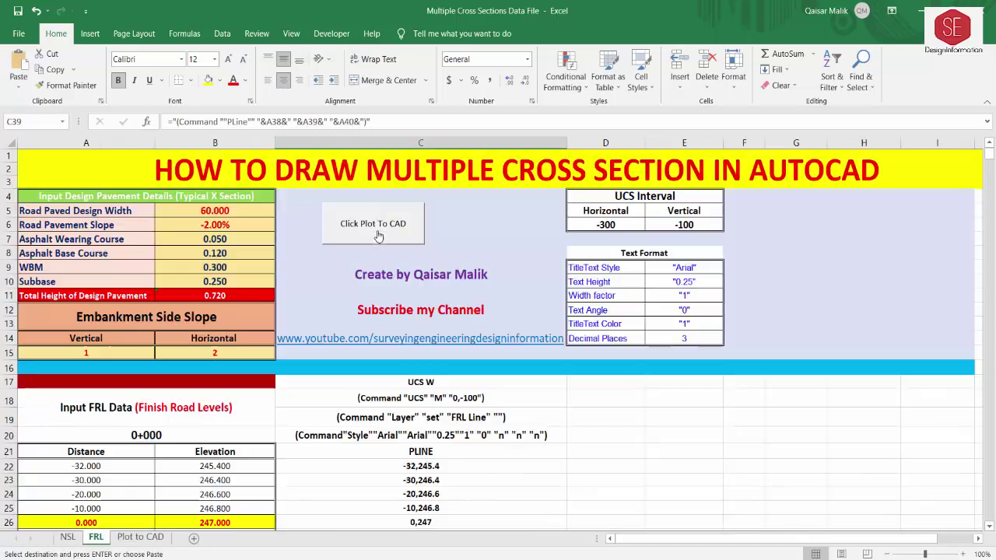
pyautogui.click(140, 537)
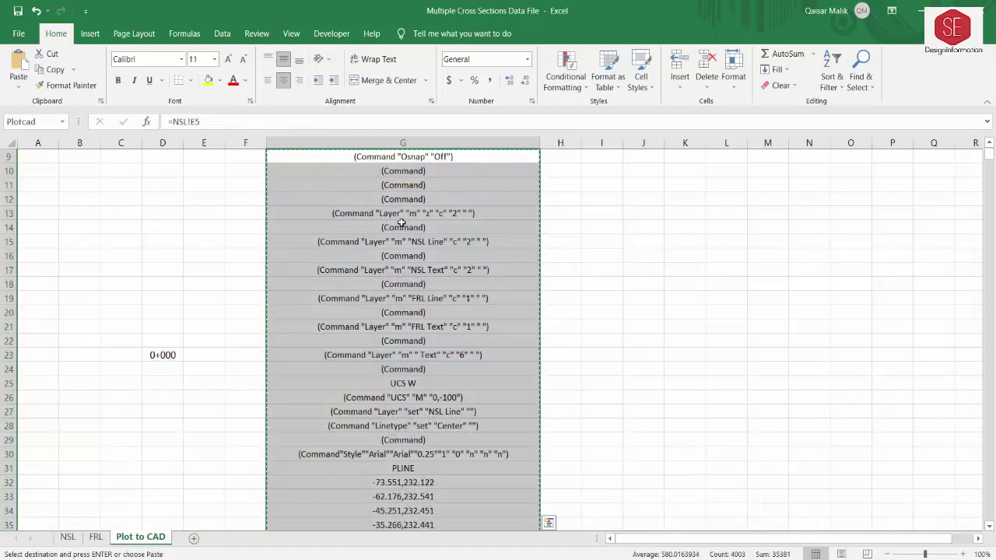
pyautogui.click(96, 536)
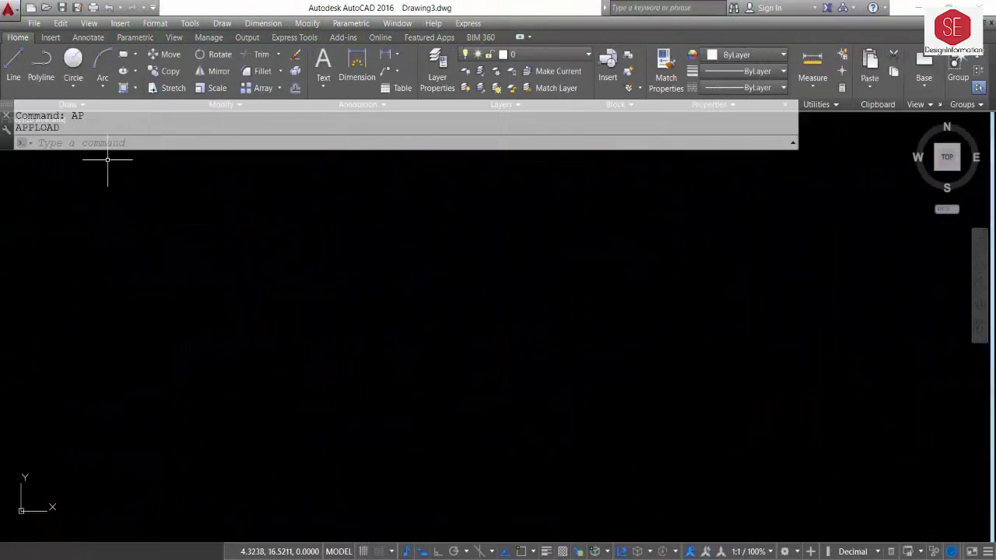
# - Use AP (APPLOAD) to add the Boundry Lisp, NSL and QAR files to the Startup Suite
pyautogui.write('AP')
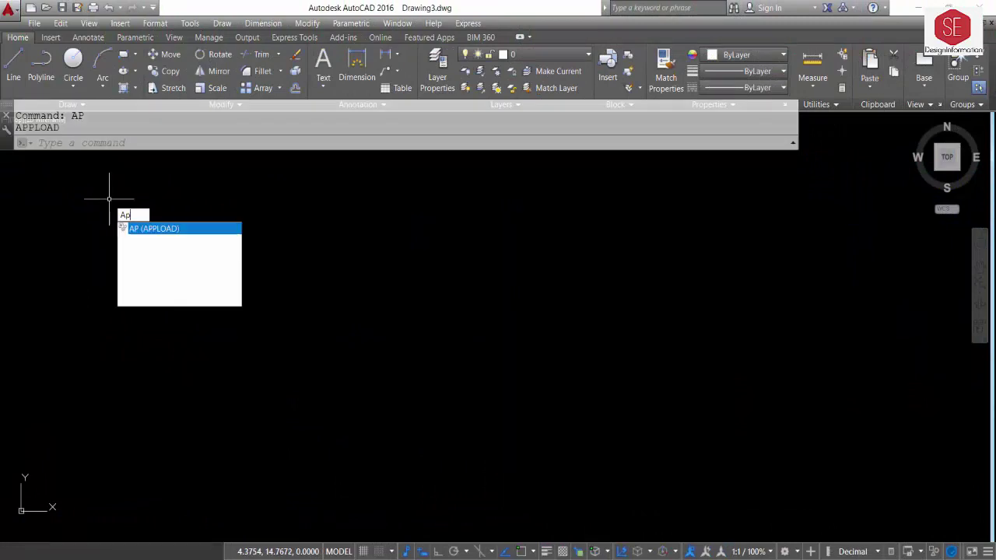
pyautogui.press('Return')
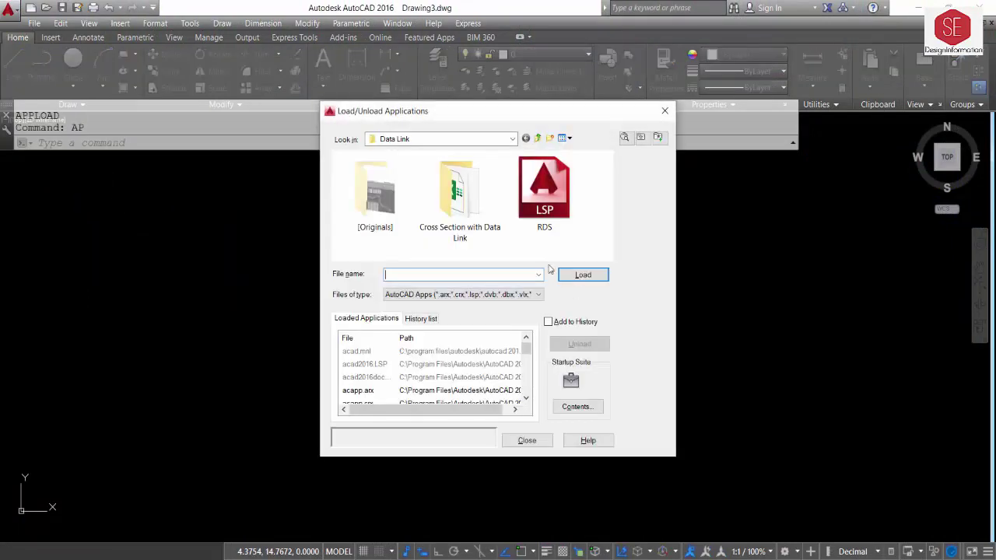
pyautogui.click(579, 406)
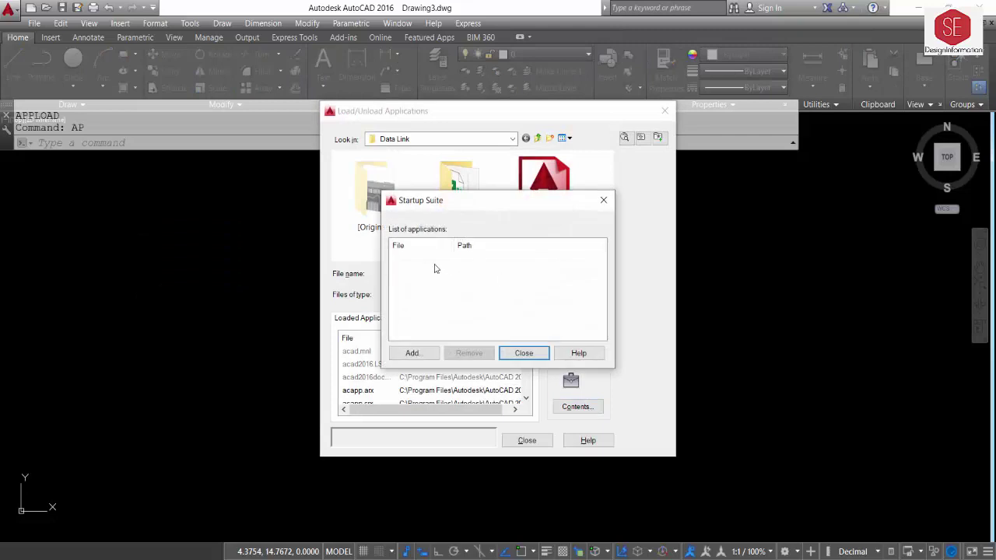
pyautogui.click(412, 352)
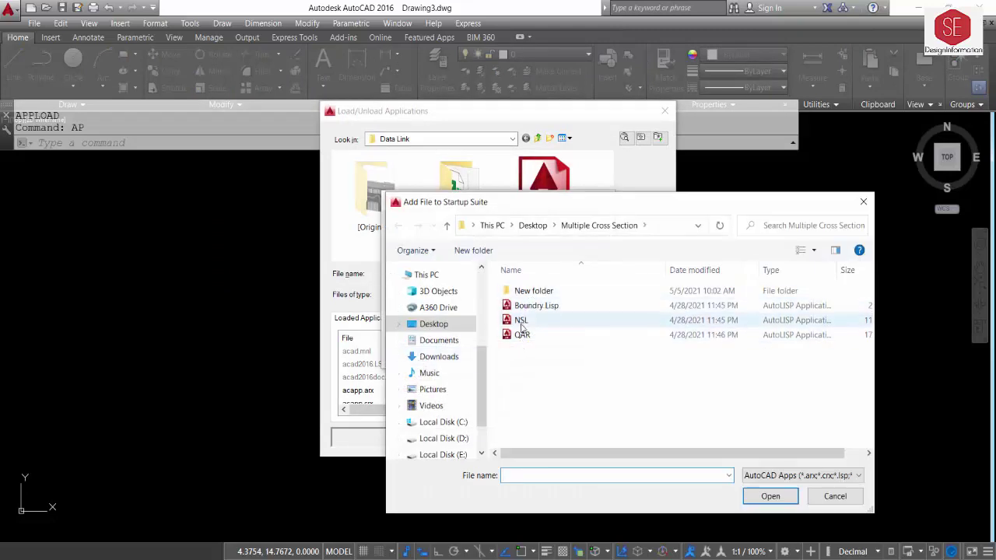
pyautogui.moveTo(525, 352); pyautogui.dragTo(520, 307)
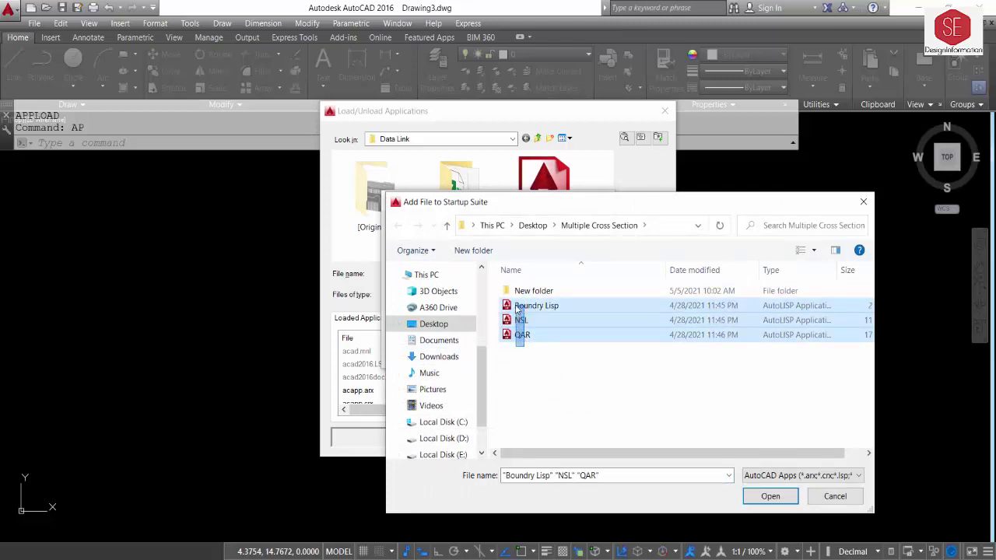
pyautogui.click(767, 496)
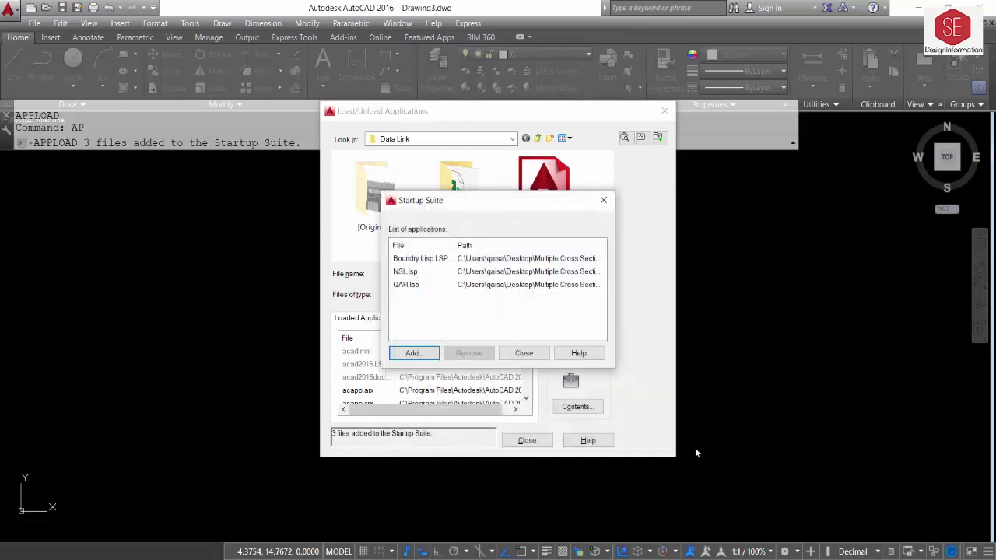
pyautogui.click(523, 353)
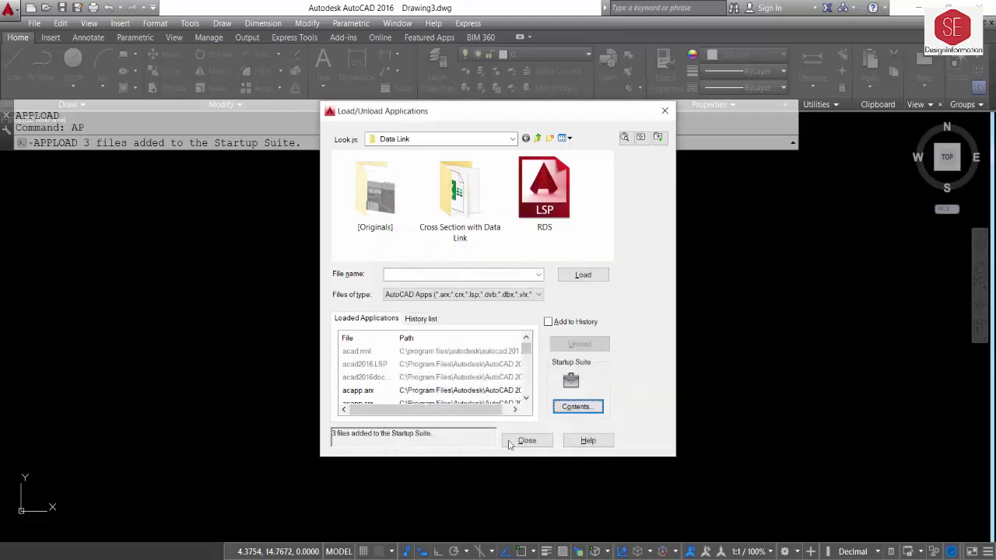
pyautogui.click(527, 440)
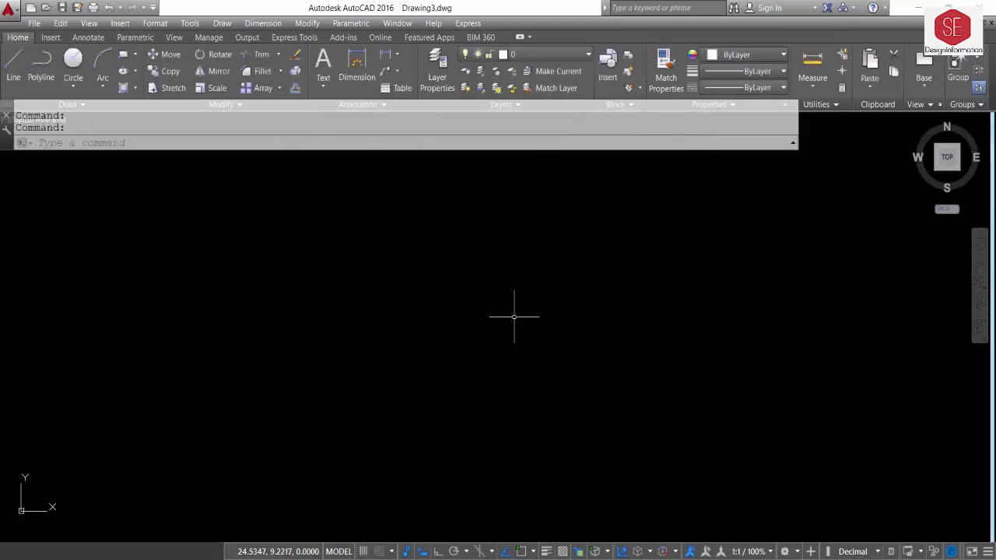
# - Close Drawing2, start a new blank drawing, and allow Boundry Lisp, NSL and QAR to load
pyautogui.hotkey('ctrl', 'Tab')
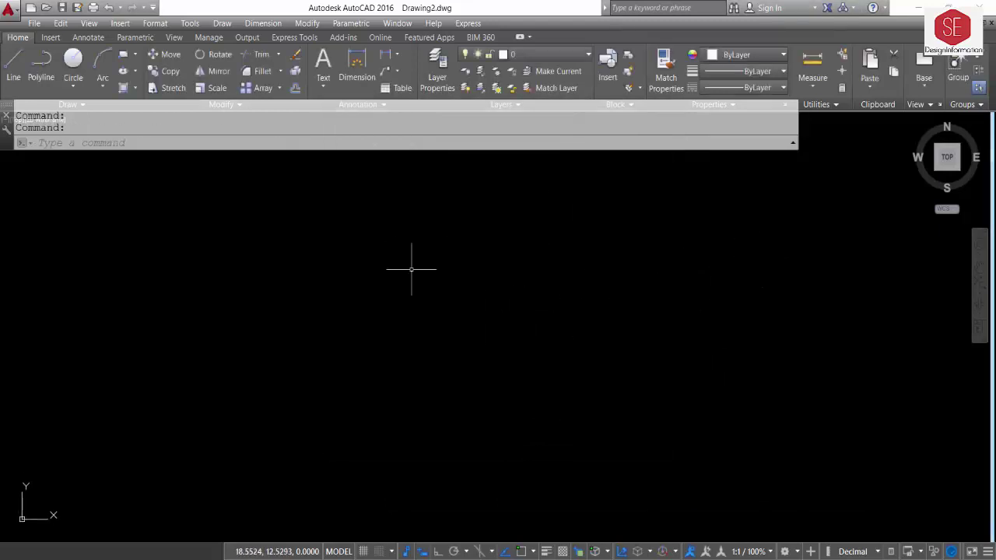
pyautogui.click(990, 24)
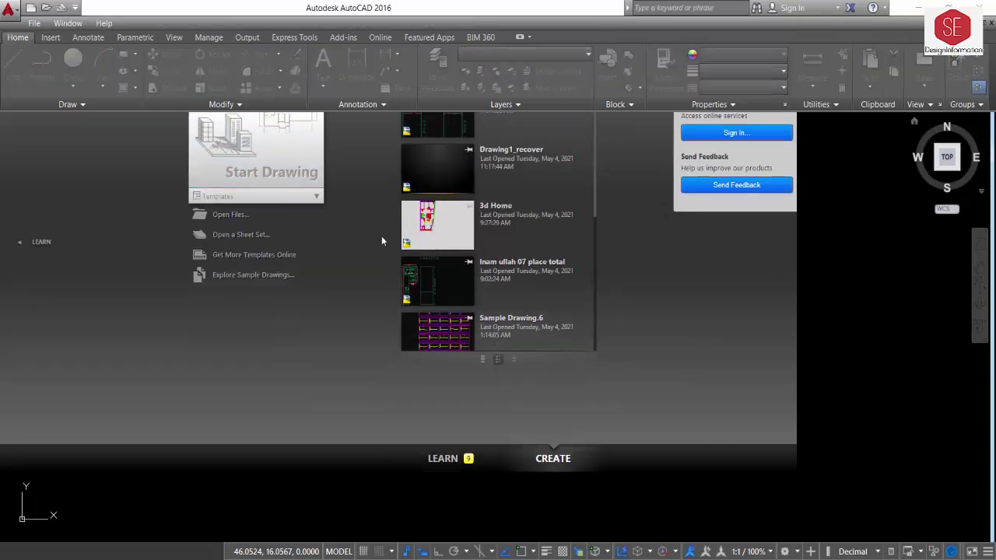
pyautogui.click(237, 176)
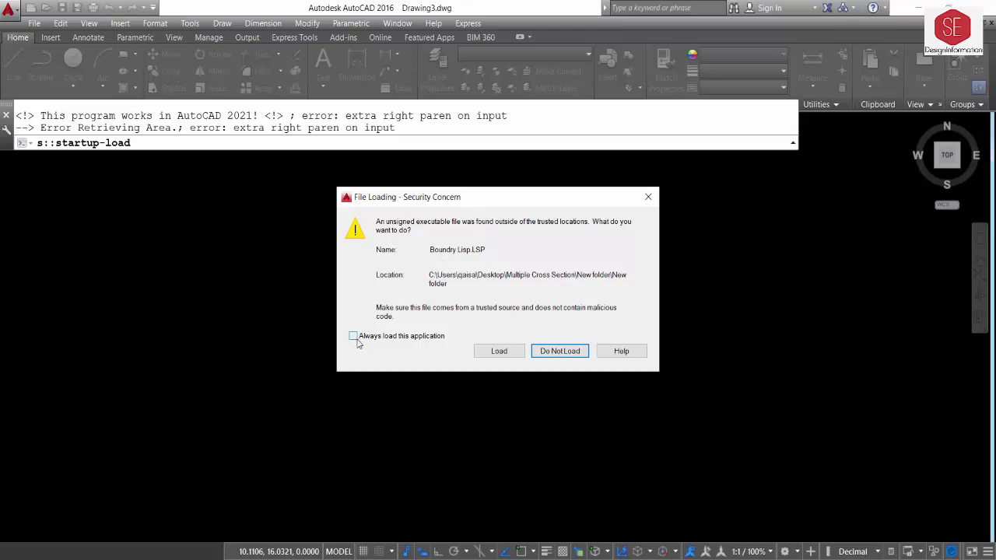
pyautogui.click(480, 351)
pyautogui.click(482, 356)
pyautogui.click(498, 352)
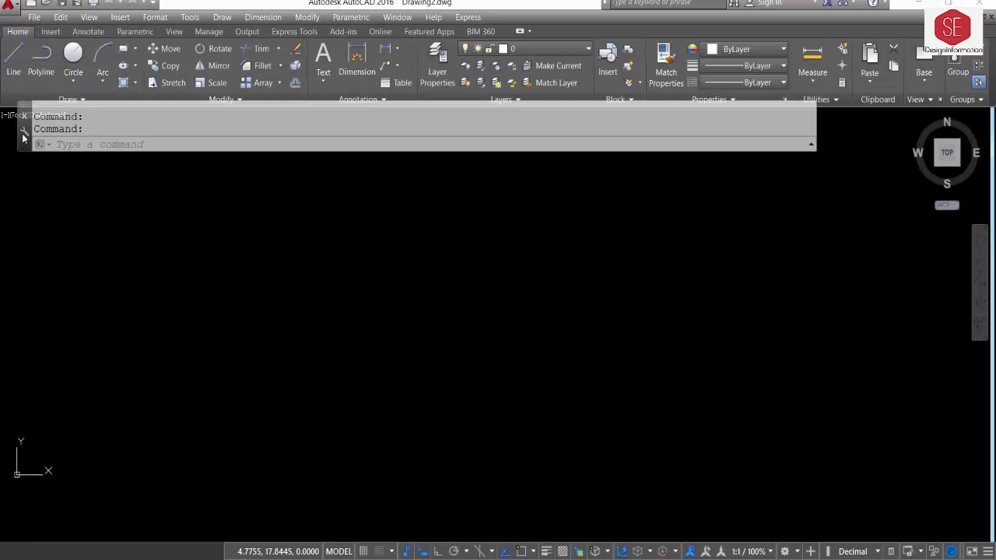
# - Paste the Excel-generated commands into the command line to plot all road cross-sections
pyautogui.moveTo(24, 137); pyautogui.dragTo(7, 95)
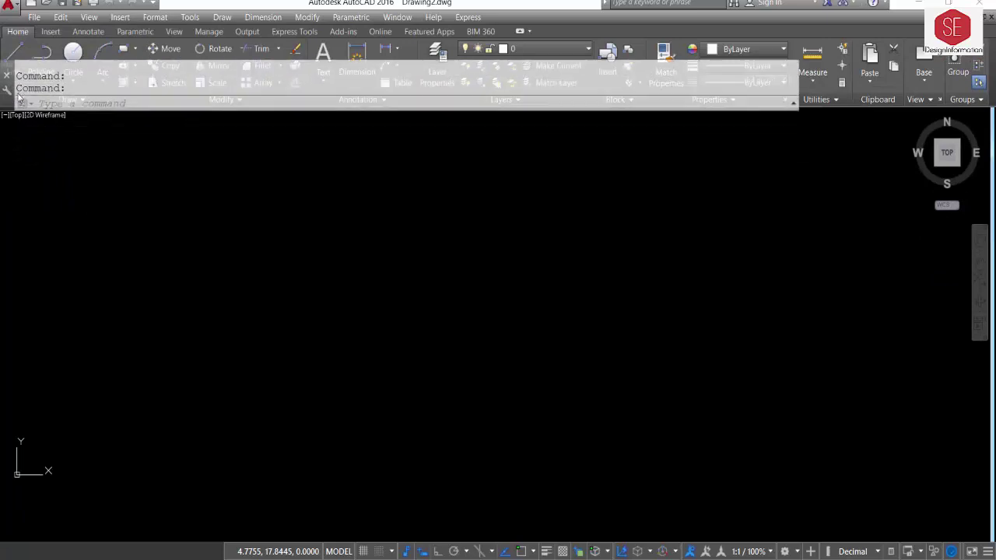
pyautogui.rightClick(71, 102)
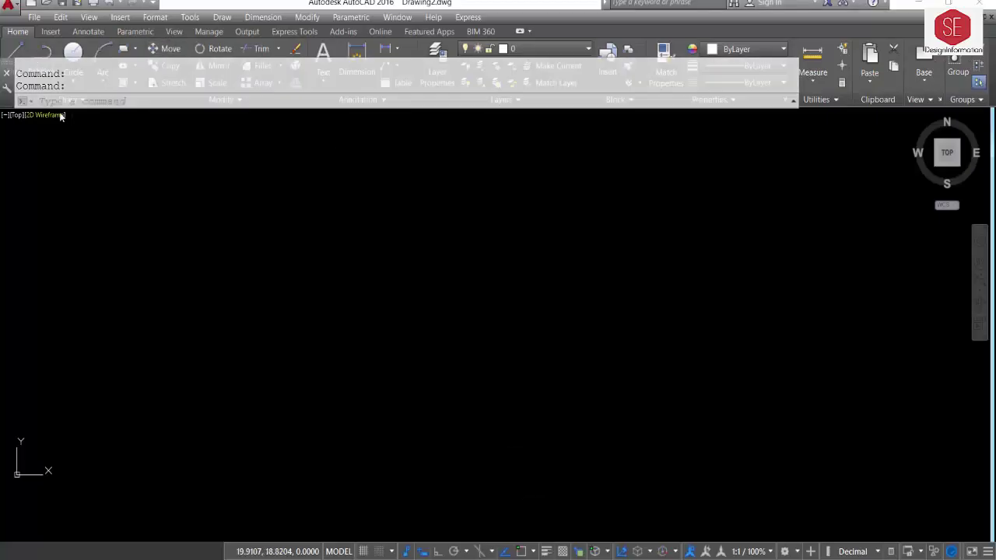
pyautogui.rightClick(66, 98)
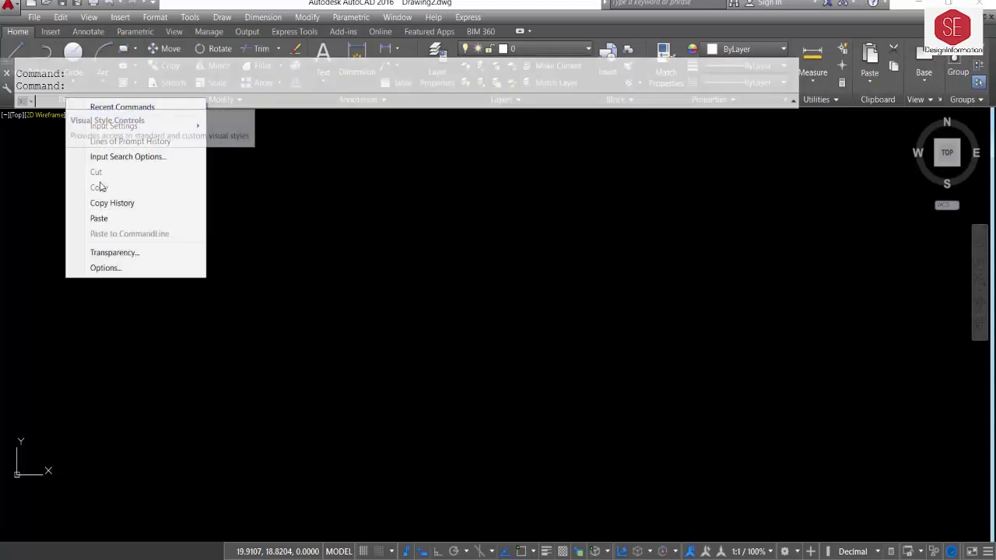
pyautogui.click(119, 222)
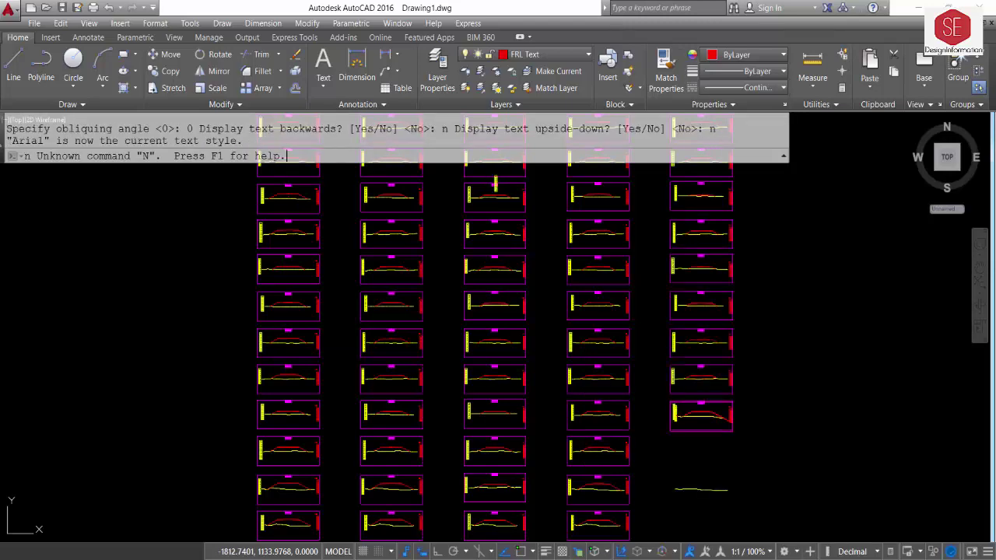
# - Zoom to extents and browse through the grid of plotted cross-sections
pyautogui.press('Escape')
pyautogui.write('z')
pyautogui.press('Return')
pyautogui.write('e')
pyautogui.press('Return')
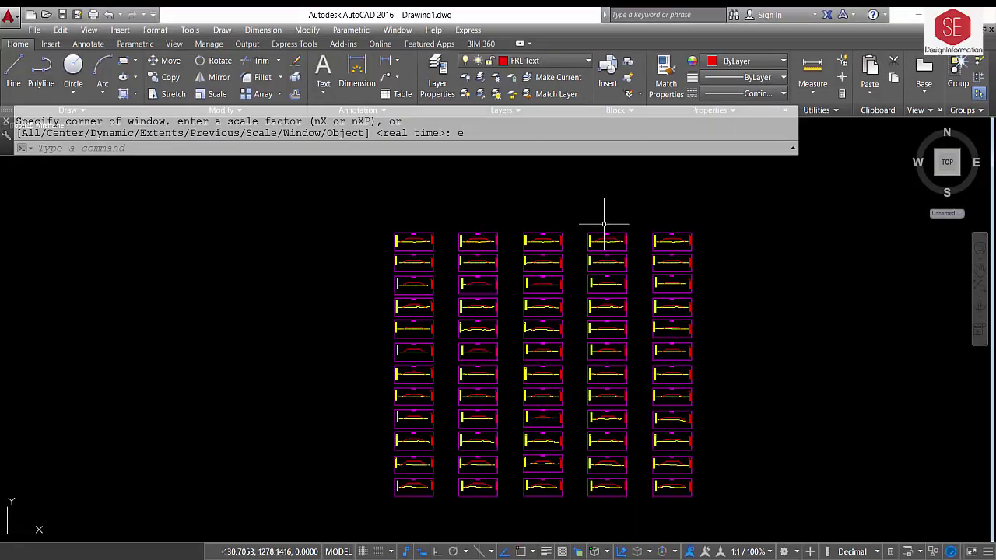
pyautogui.scroll(2, 562, 229)
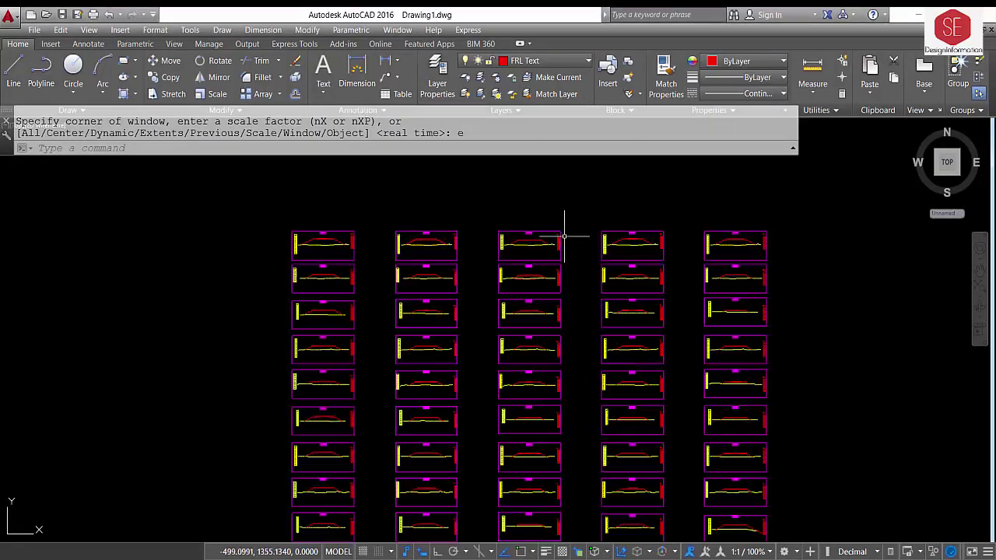
pyautogui.scroll(5, 421, 231)
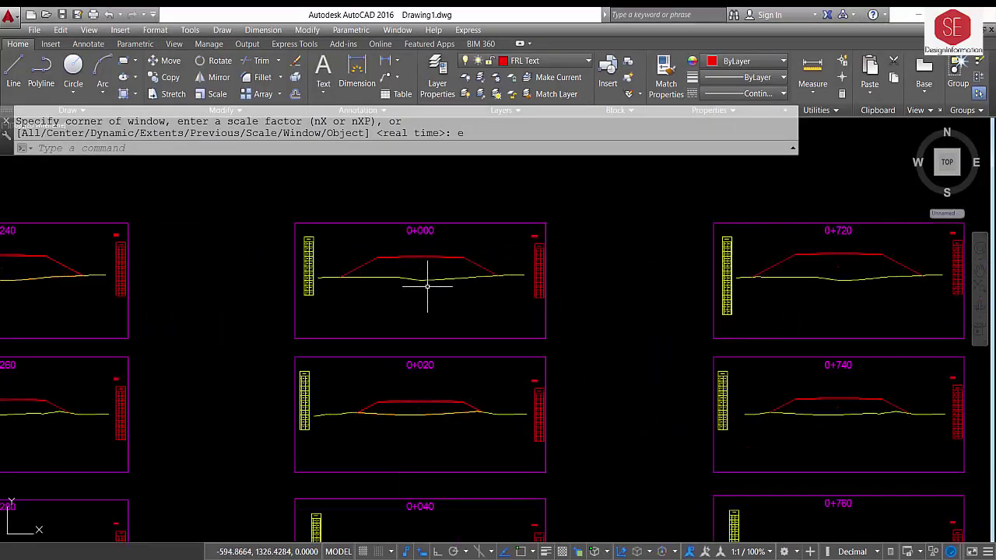
pyautogui.scroll(-2, 435, 278)
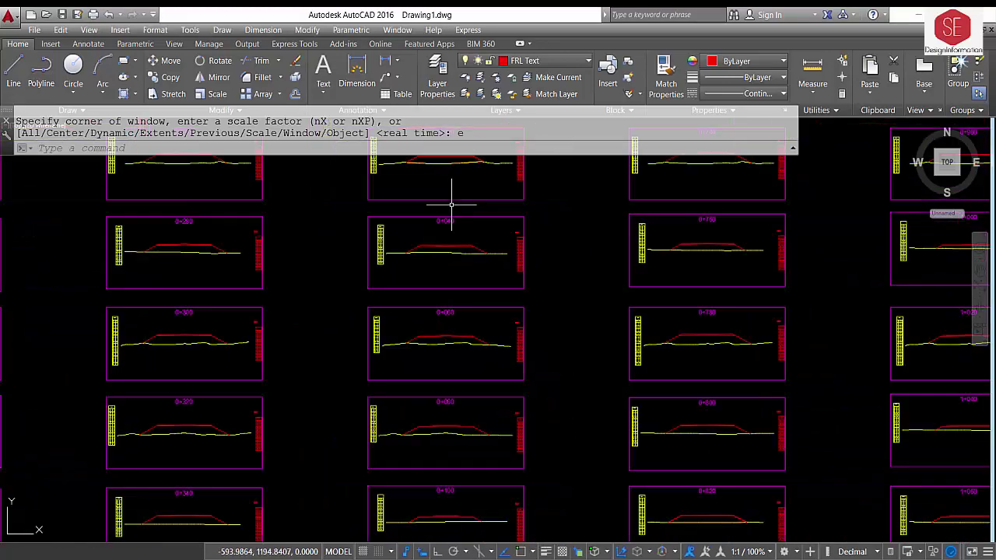
pyautogui.scroll(-1, 436, 311)
pyautogui.scroll(-3, 451, 350)
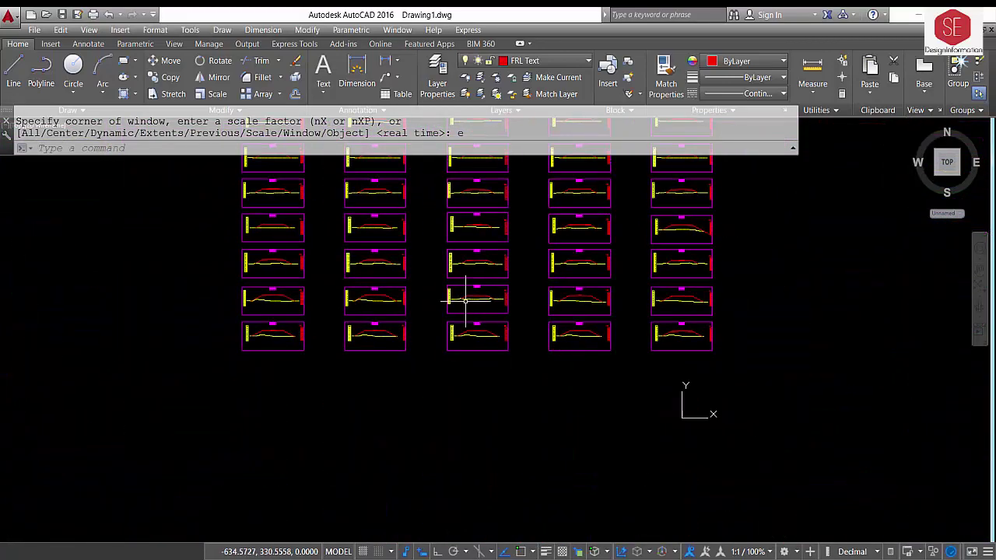
pyautogui.scroll(5, 479, 325)
pyautogui.scroll(-5, 452, 278)
pyautogui.moveTo(447, 288); pyautogui.dragTo(447, 420, button='middle')
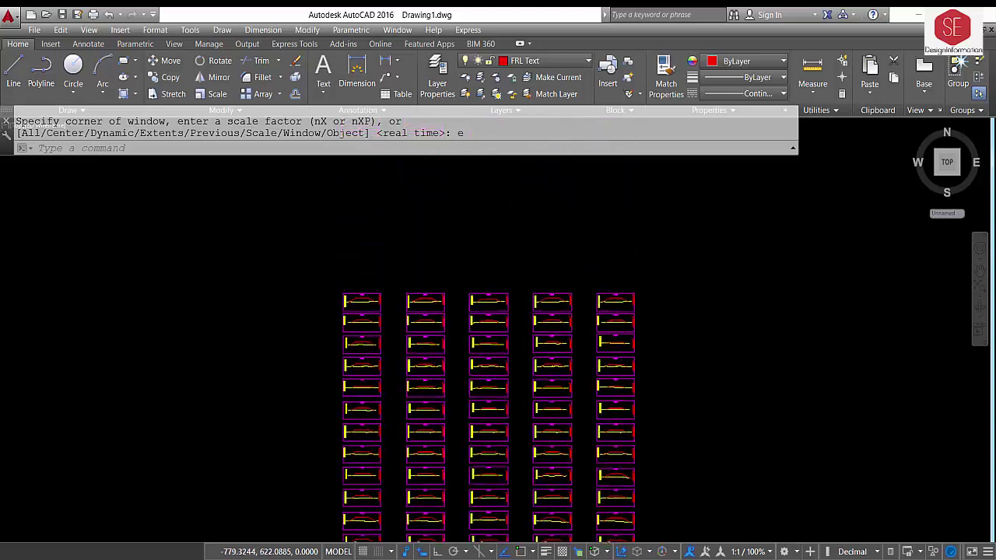
pyautogui.scroll(3, 423, 277)
pyautogui.scroll(4, 427, 360)
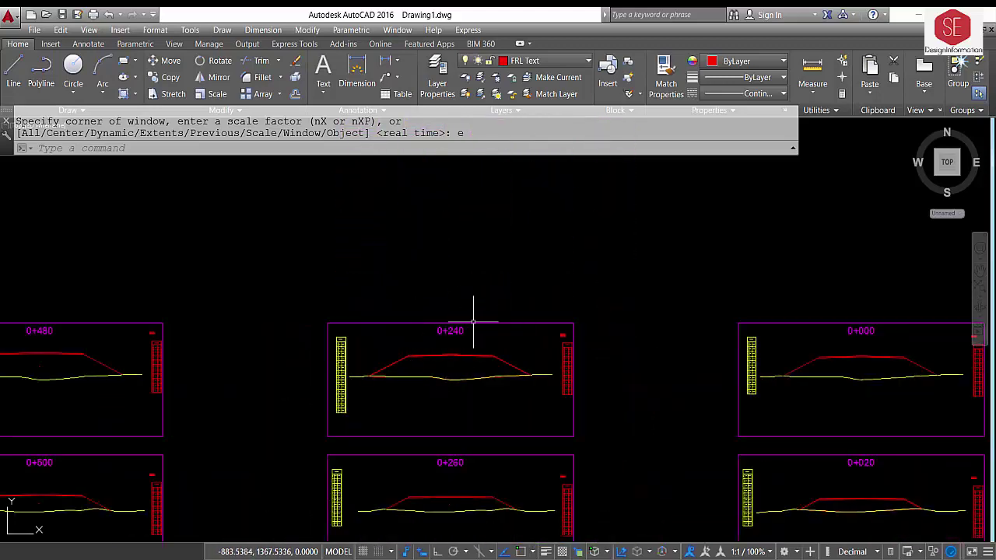
pyautogui.scroll(-6, 473, 321)
pyautogui.scroll(4, 482, 402)
pyautogui.scroll(2, 478, 244)
pyautogui.scroll(4, 466, 234)
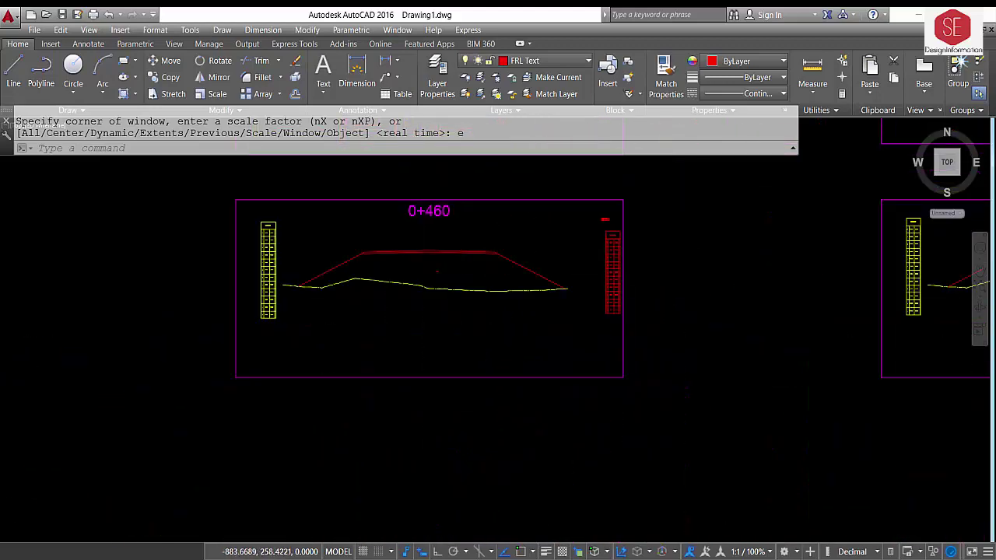
pyautogui.scroll(2, 489, 233)
pyautogui.scroll(-6, 496, 241)
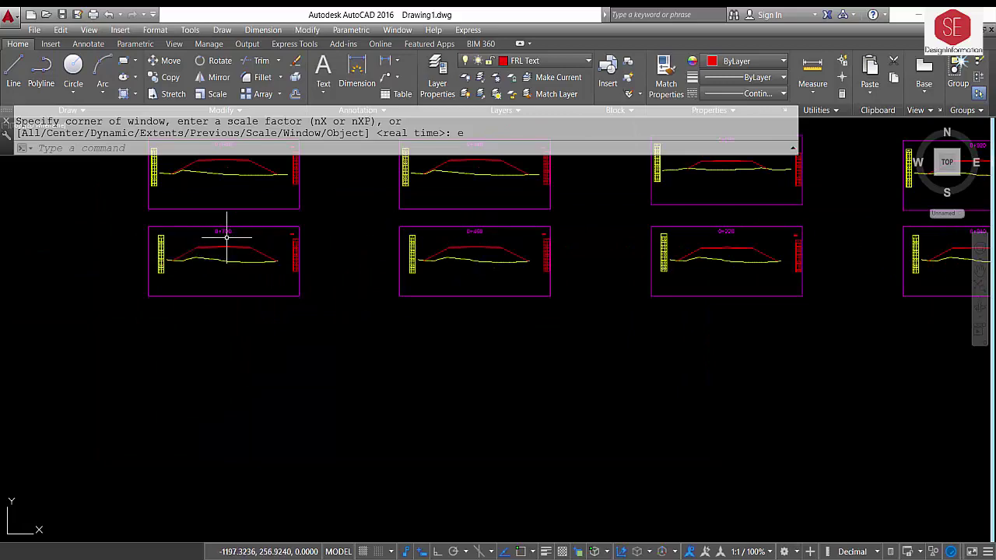
pyautogui.scroll(2, 222, 233)
pyautogui.scroll(6, 229, 261)
pyautogui.scroll(-2, 231, 269)
pyautogui.scroll(-5, 231, 269)
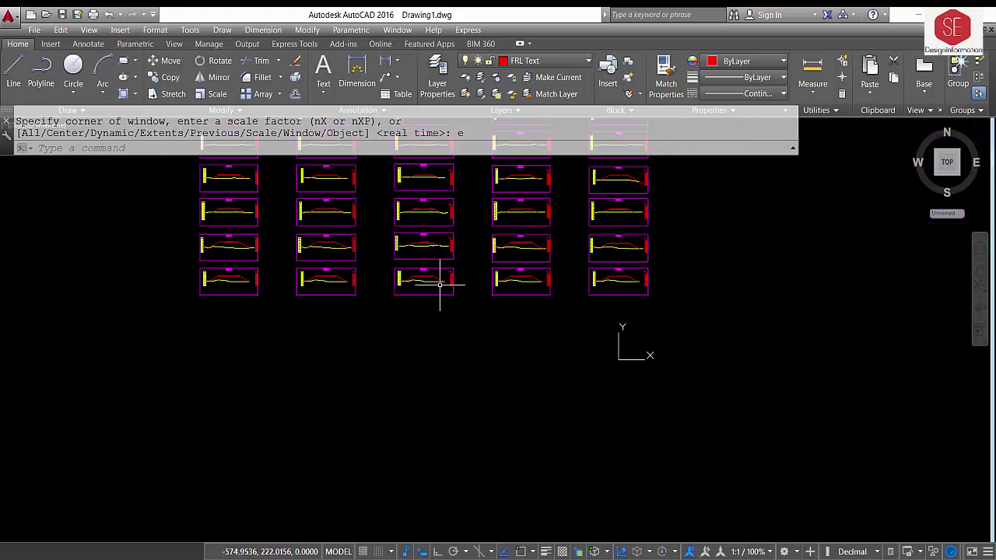
pyautogui.scroll(1, 411, 355)
pyautogui.scroll(2, 511, 333)
pyautogui.scroll(4, 536, 405)
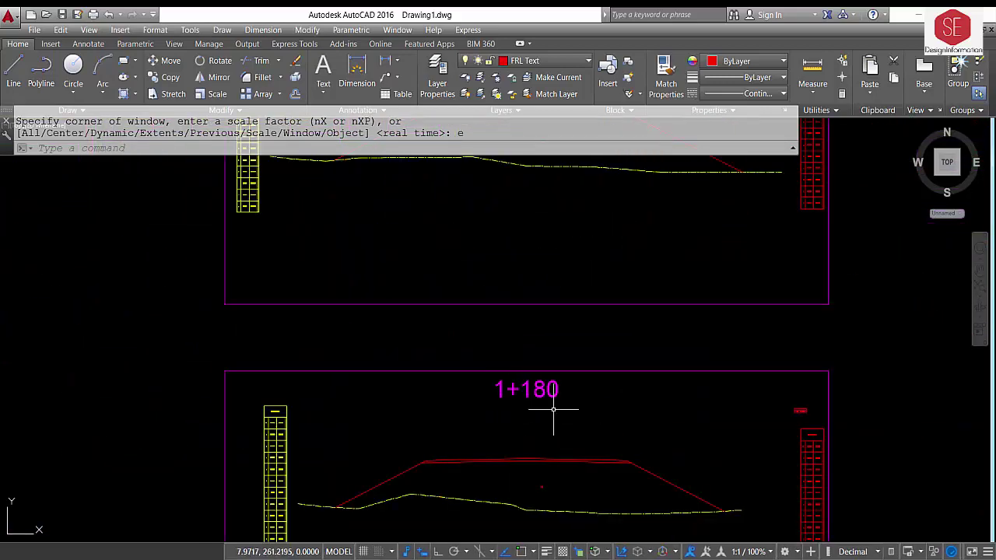
pyautogui.scroll(-3, 620, 421)
pyautogui.scroll(-2, 545, 311)
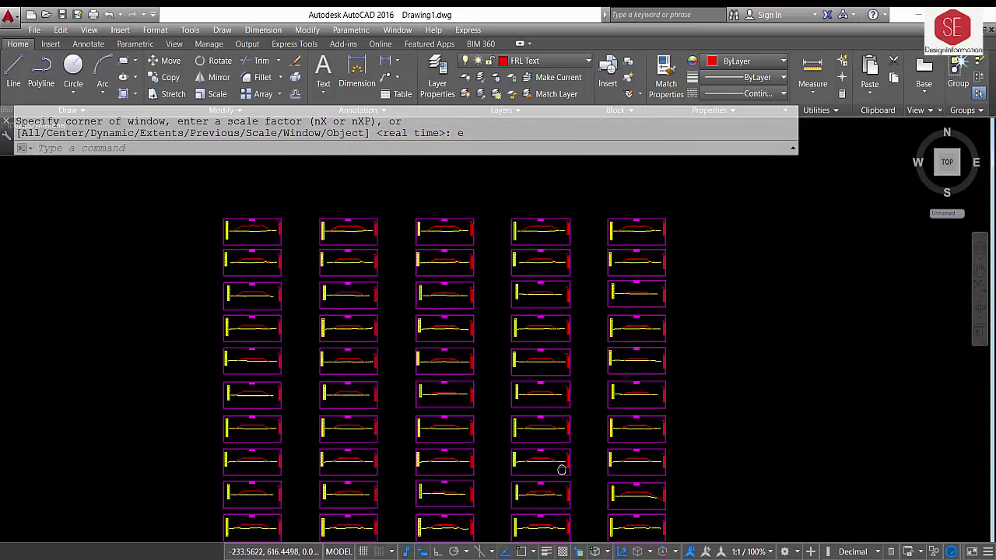
pyautogui.scroll(2, 458, 218)
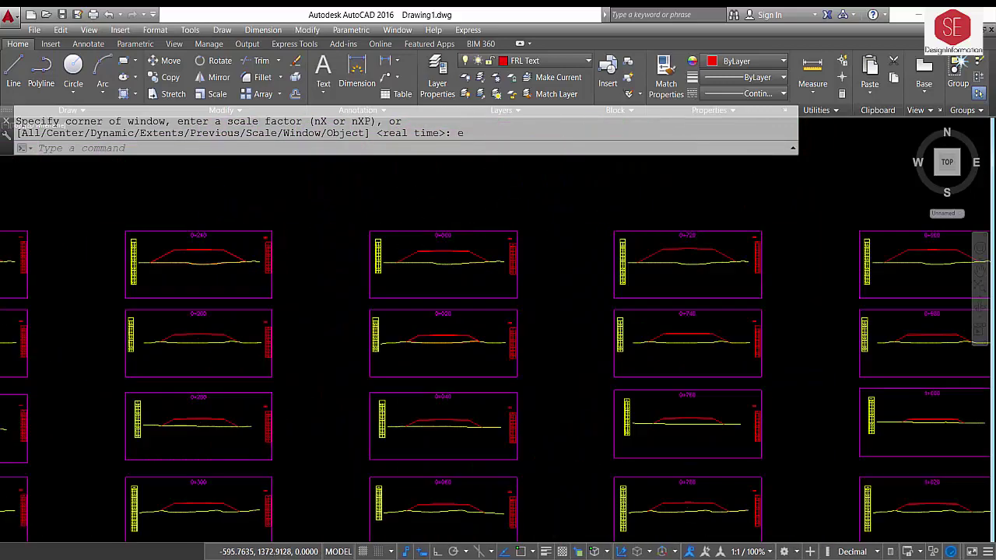
pyautogui.scroll(3, 438, 216)
pyautogui.scroll(1, 436, 256)
# - Check the 0+000 Area of Section value 1250.7752, then centre the 0+000 section
pyautogui.moveTo(445, 293); pyautogui.dragTo(469, 278, button='middle')
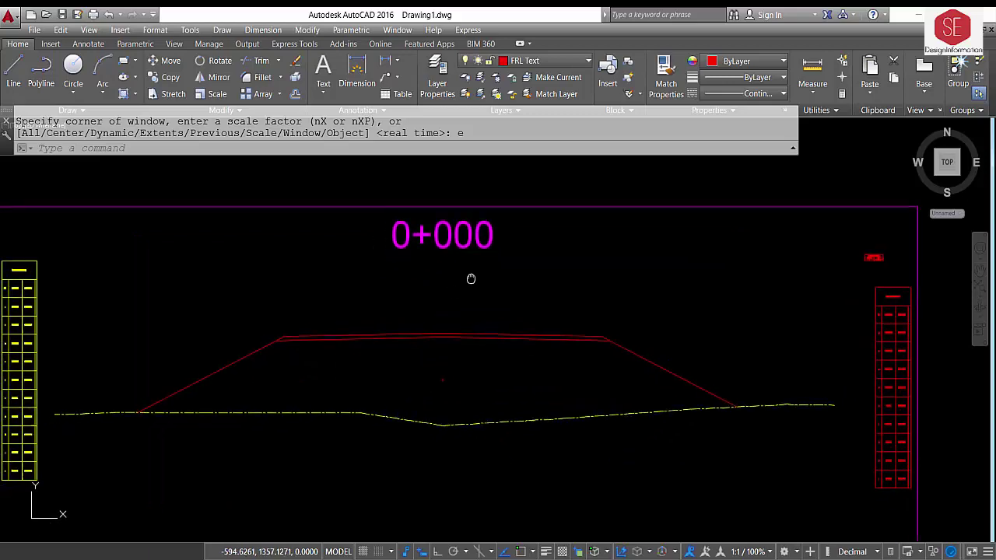
pyautogui.scroll(2, 646, 301)
pyautogui.scroll(1, 700, 280)
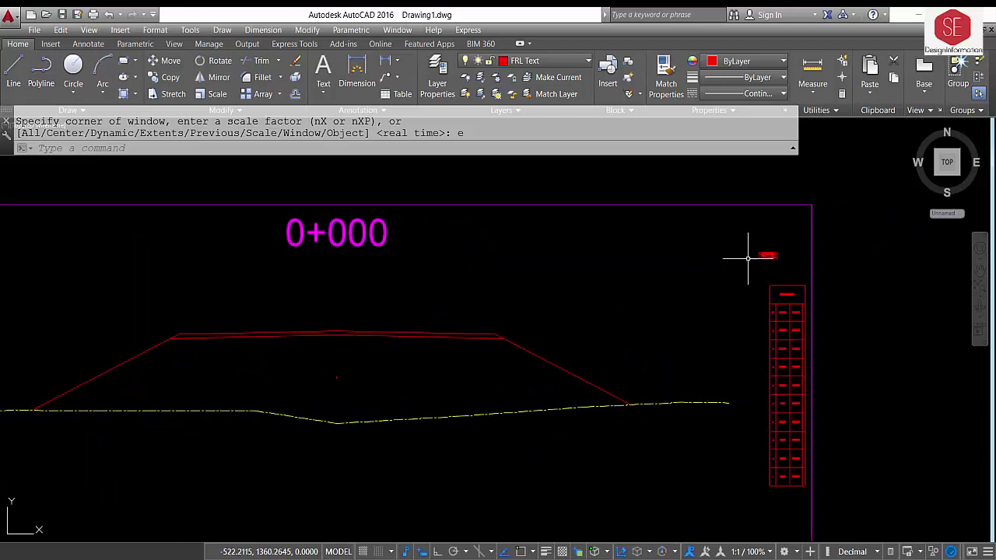
pyautogui.scroll(3, 746, 249)
pyautogui.scroll(3, 579, 230)
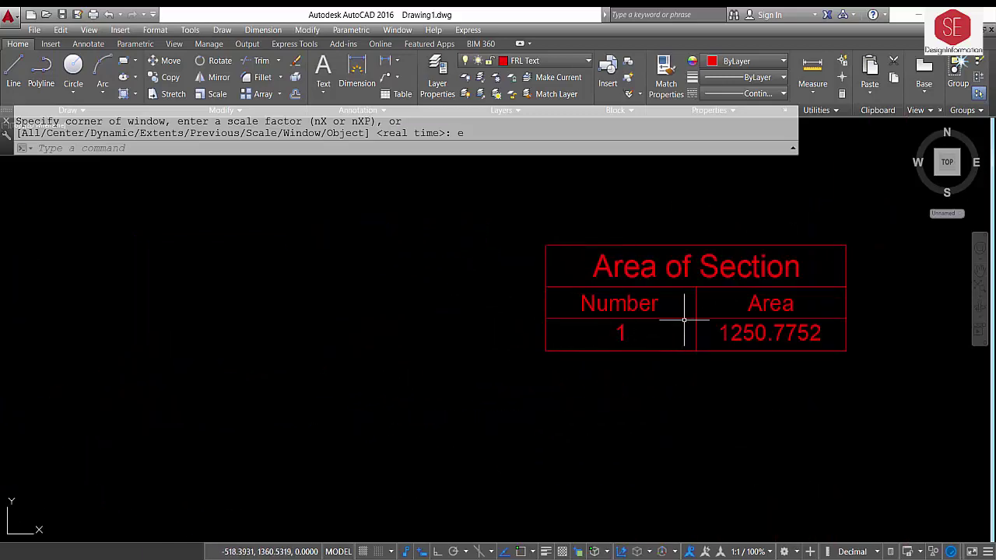
pyautogui.click(747, 334)
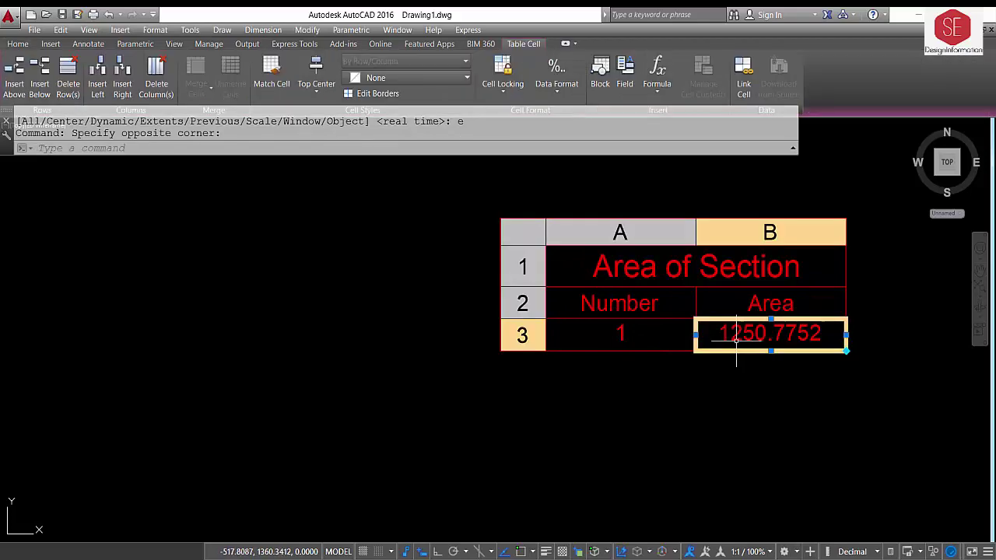
pyautogui.press('Escape')
pyautogui.scroll(-4, 692, 249)
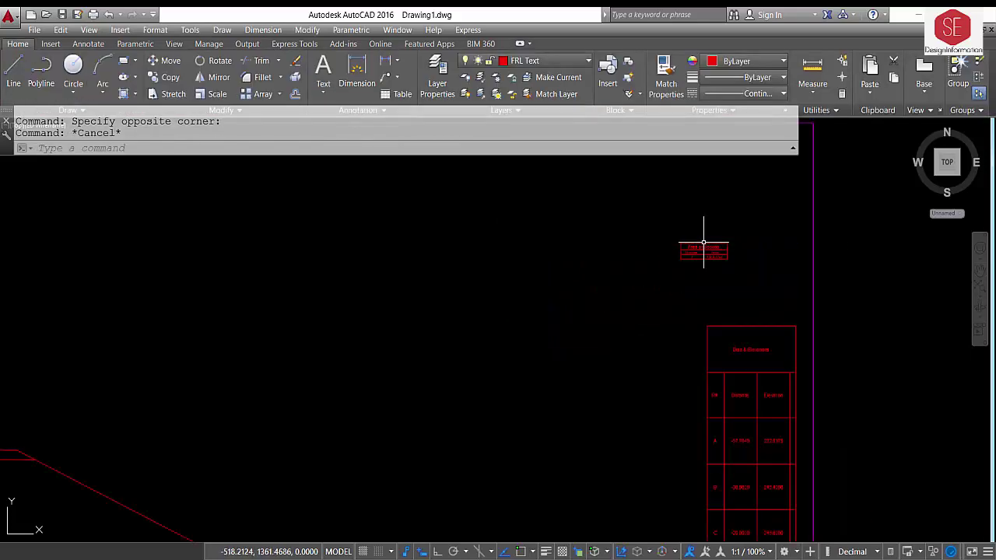
pyautogui.scroll(-2, 677, 241)
pyautogui.moveTo(418, 289); pyautogui.dragTo(682, 253, button='middle')
pyautogui.scroll(-2, 683, 254)
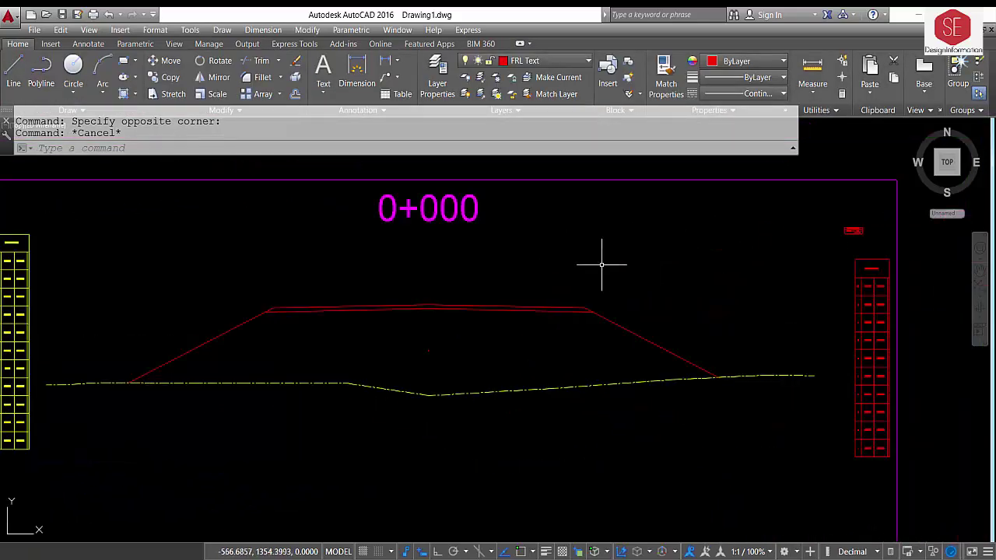
# - Inspect the red road profile lines and yellow ground line of the 0+000 section
pyautogui.click(376, 310)
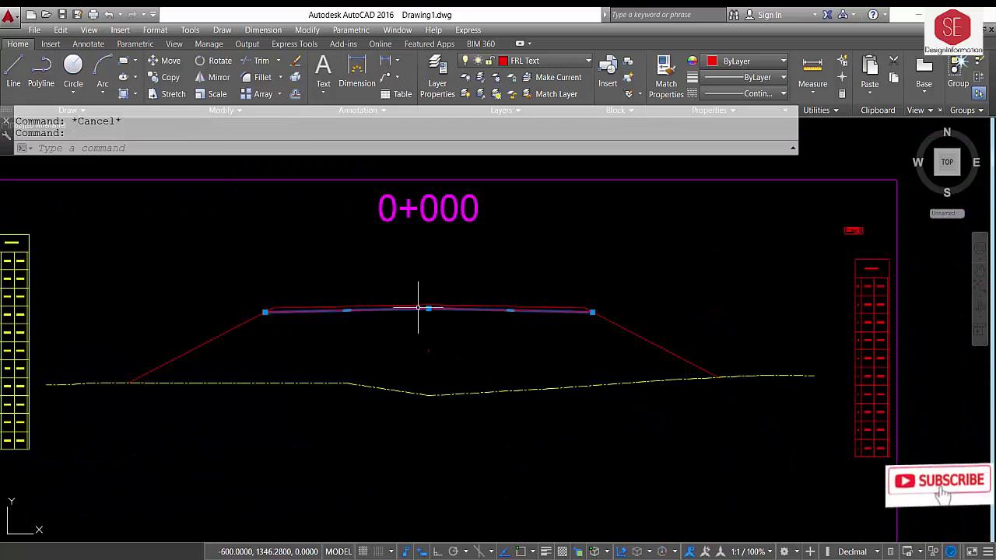
pyautogui.press('Escape')
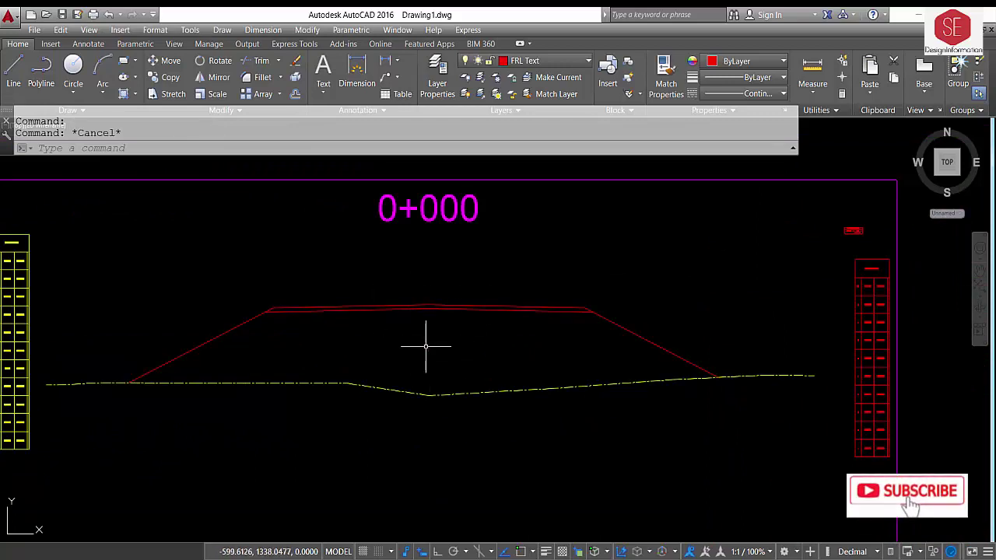
pyautogui.scroll(3, 515, 315)
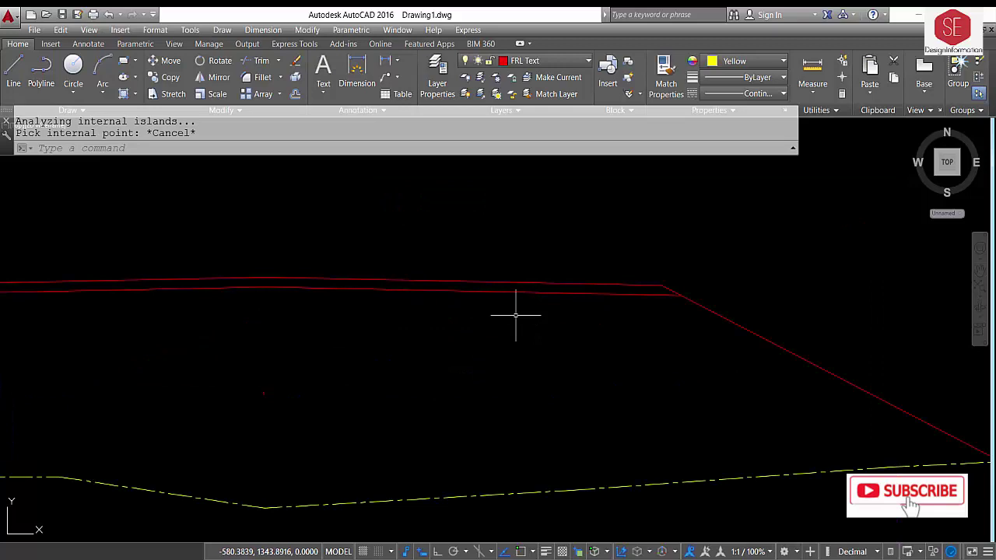
pyautogui.click(474, 283)
pyautogui.click(578, 300)
pyautogui.press('Escape')
pyautogui.click(731, 319)
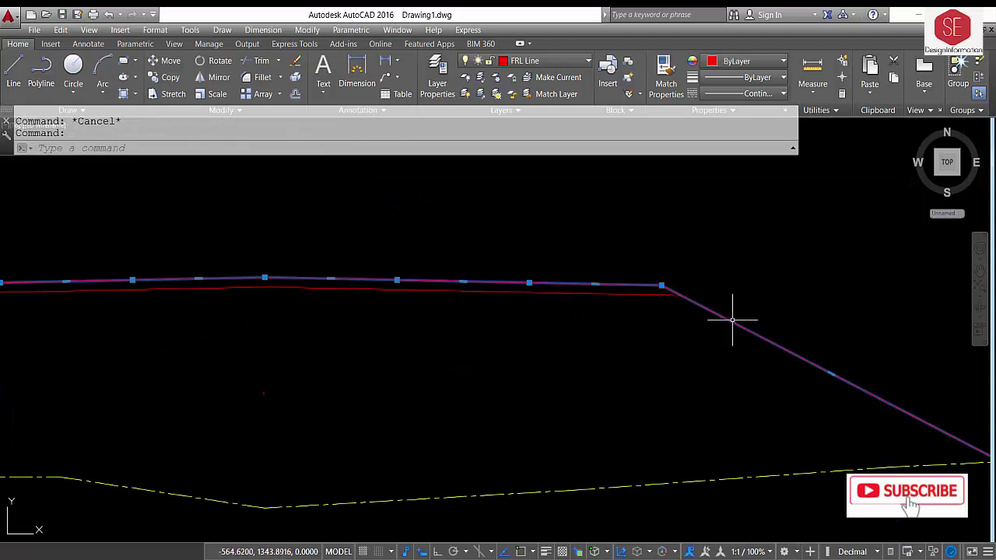
pyautogui.scroll(-3, 731, 319)
pyautogui.press('Escape')
pyautogui.click(662, 342)
pyautogui.press('Escape')
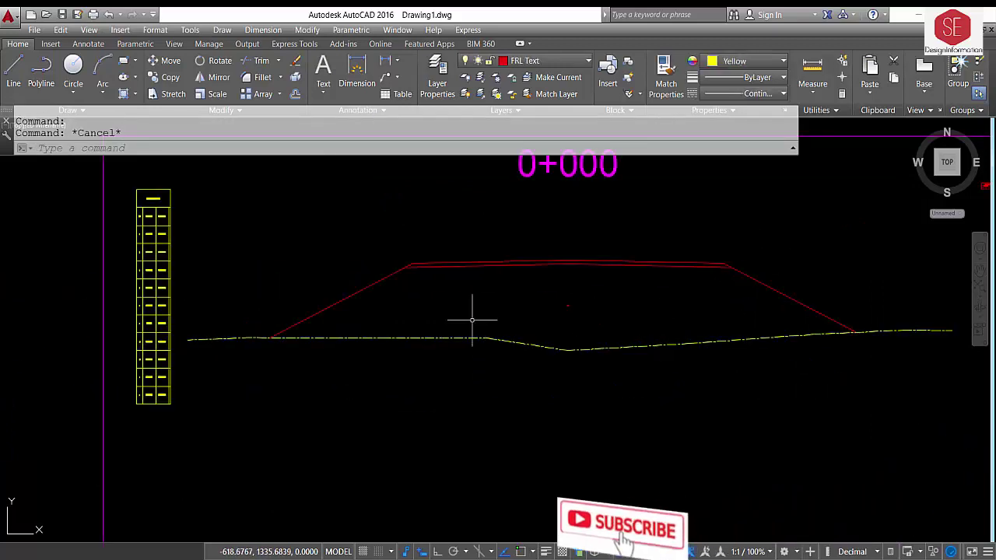
pyautogui.moveTo(493, 301); pyautogui.dragTo(422, 333, button='middle')
pyautogui.scroll(2, 423, 334)
# - Create a BO boundary polyline inside the 0+000 embankment area and select it
pyautogui.write('bo')
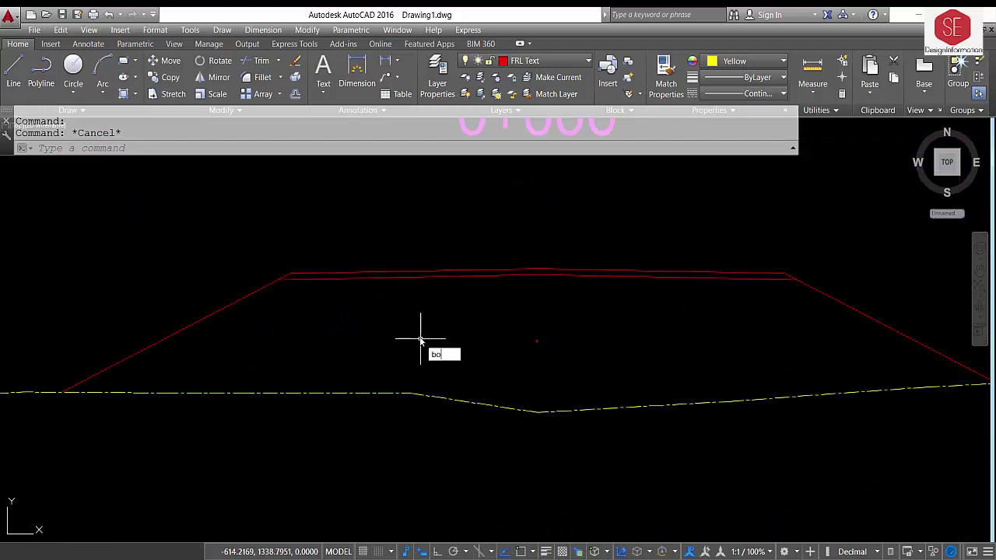
pyautogui.write('BO')
pyautogui.press('Return')
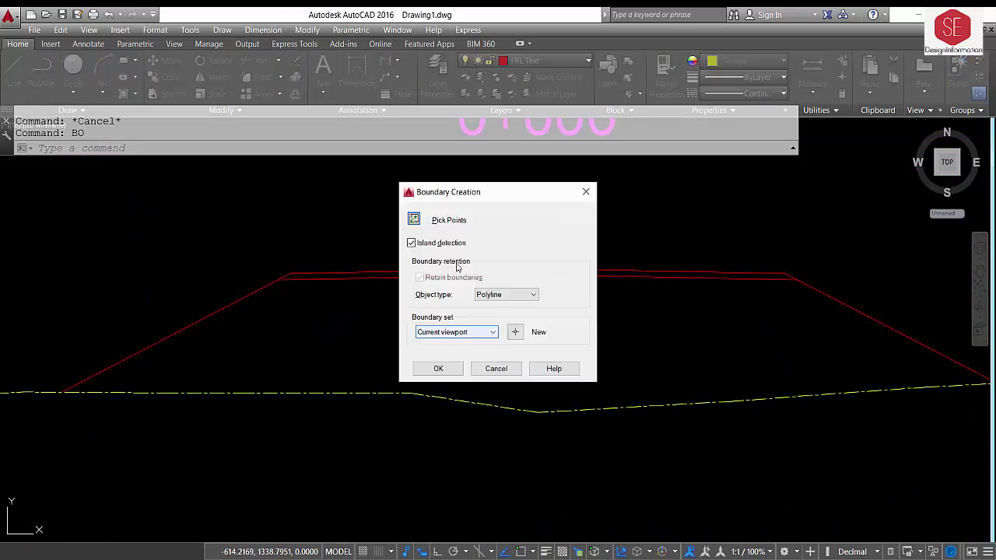
pyautogui.click(418, 224)
pyautogui.click(452, 327)
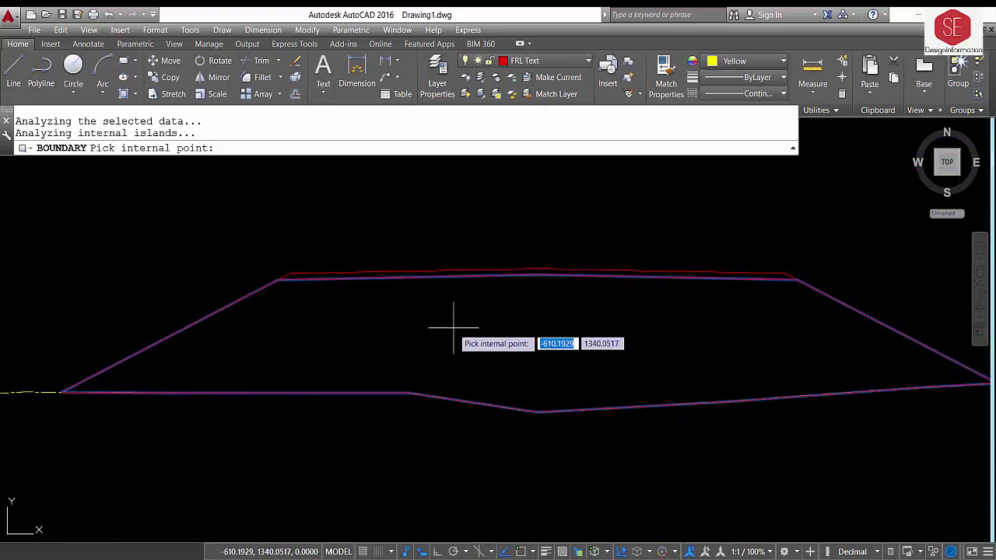
pyautogui.press('Return')
pyautogui.click(451, 396)
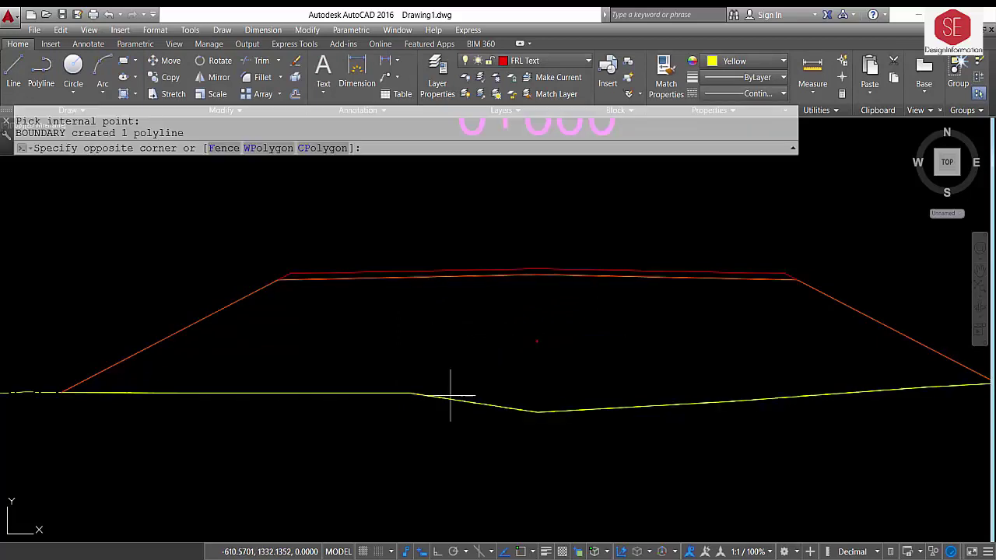
pyautogui.click(436, 395)
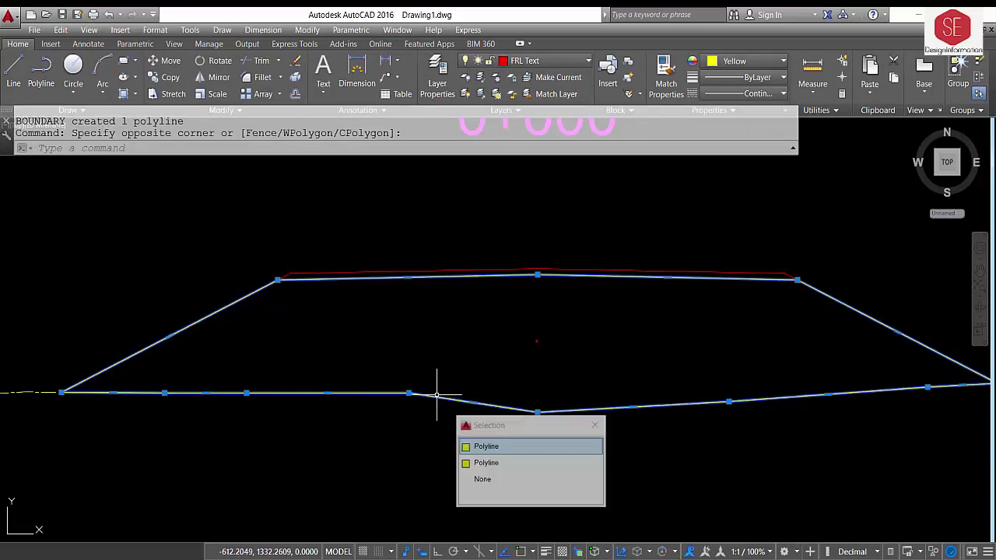
# - Zoom out toward the area table, then bring the 0+000 section back into view
pyautogui.scroll(4, 512, 270)
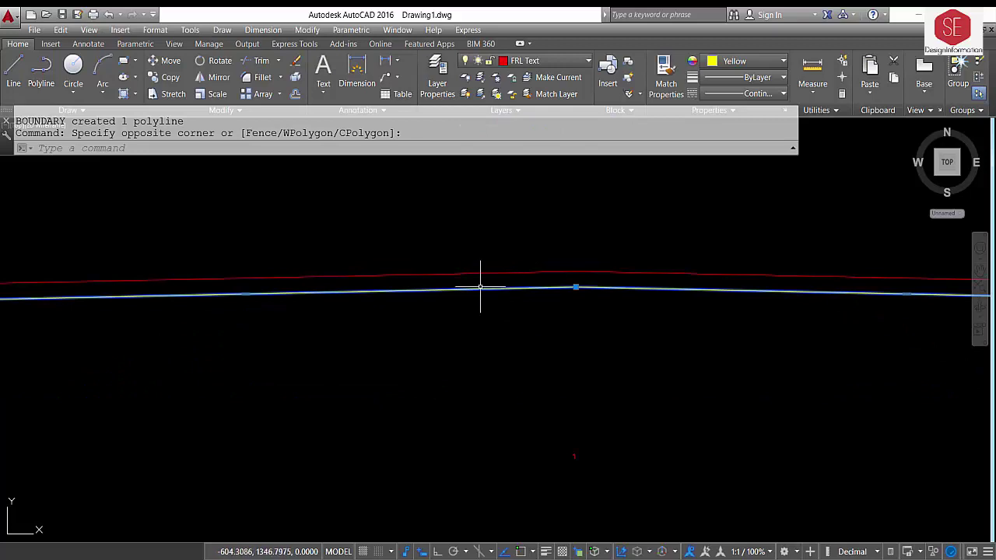
pyautogui.scroll(4, 480, 287)
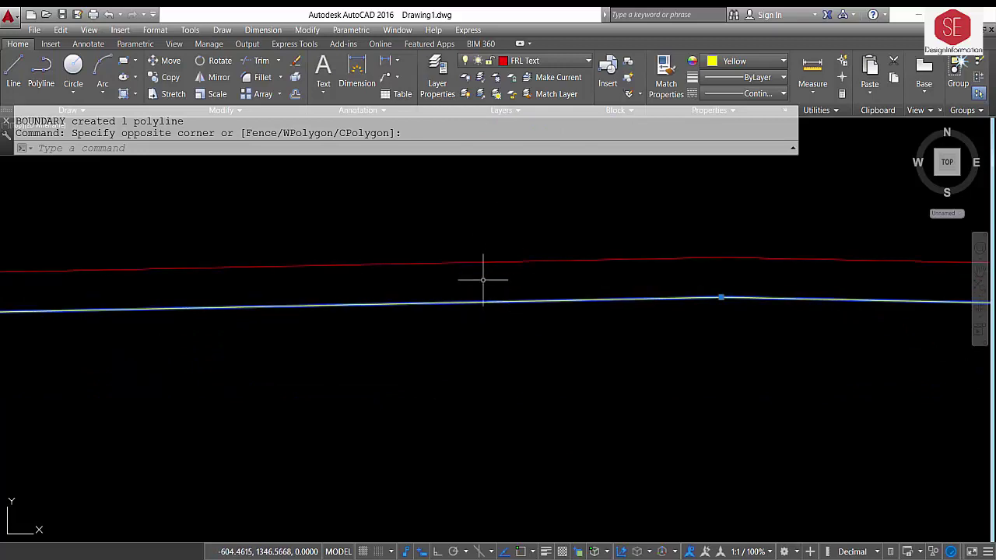
pyautogui.scroll(-5, 482, 280)
pyautogui.scroll(-4, 302, 334)
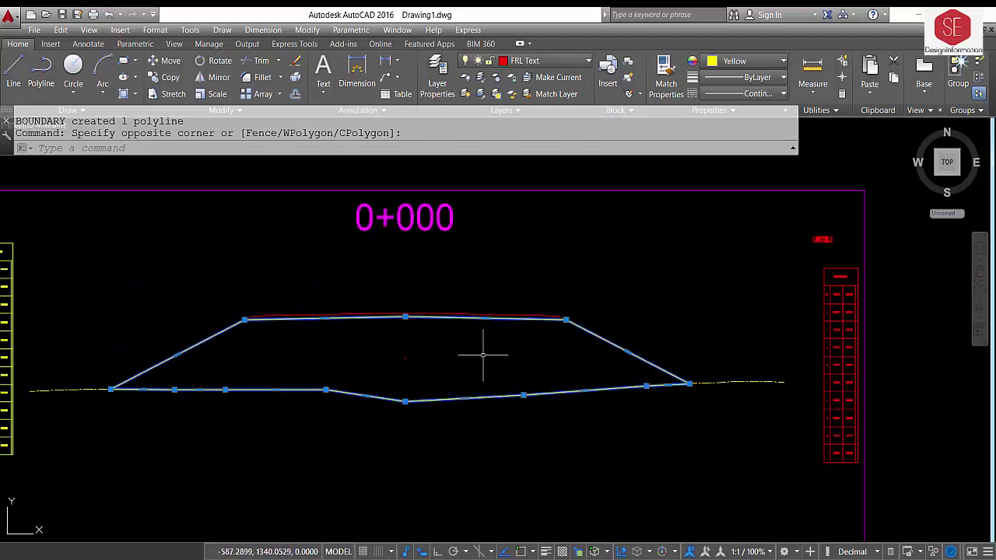
pyautogui.scroll(5, 833, 228)
pyautogui.scroll(3, 833, 229)
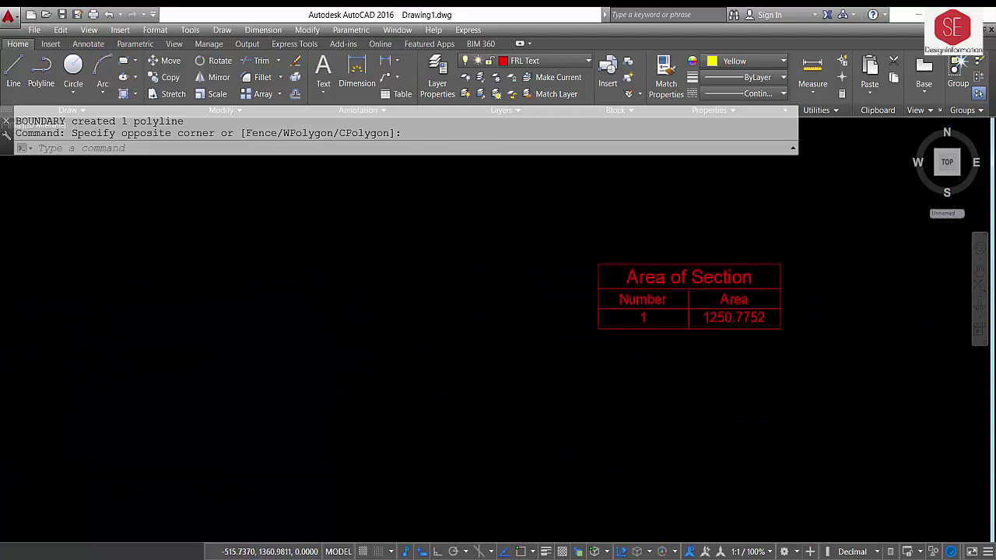
pyautogui.scroll(-5, 474, 396)
pyautogui.moveTo(268, 469); pyautogui.dragTo(420, 434, button='middle')
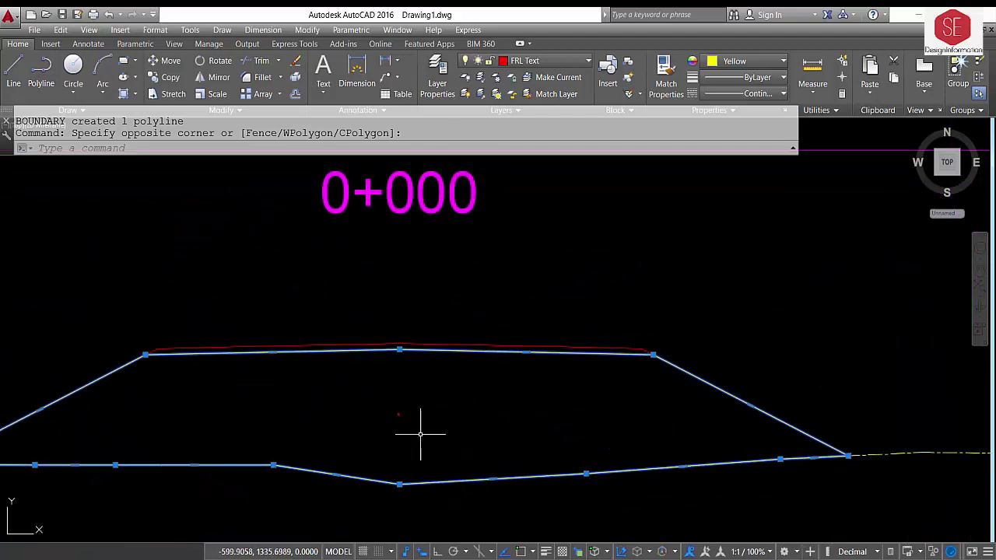
pyautogui.scroll(-2, 423, 413)
pyautogui.press('Escape')
# - Measure the boundary polyline's area by Object: 1250.7752, perimeter 233.2043
pyautogui.write('aa')
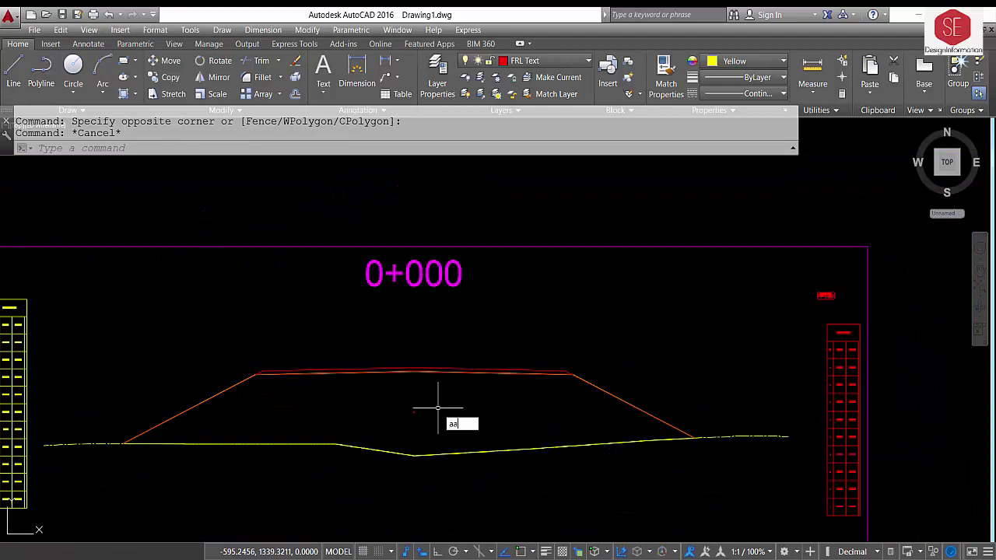
pyautogui.press('Return')
pyautogui.write('o')
pyautogui.press('Return')
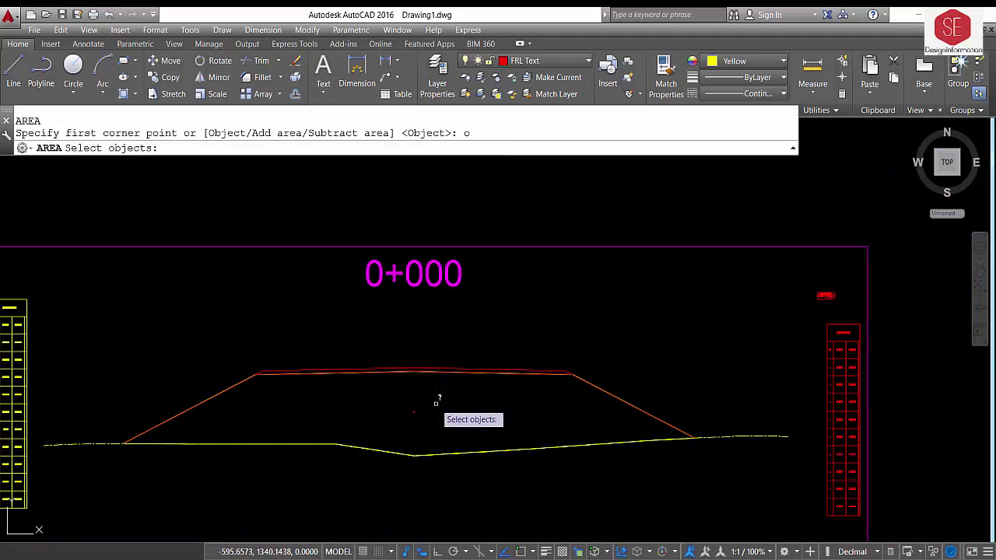
pyautogui.click(423, 450)
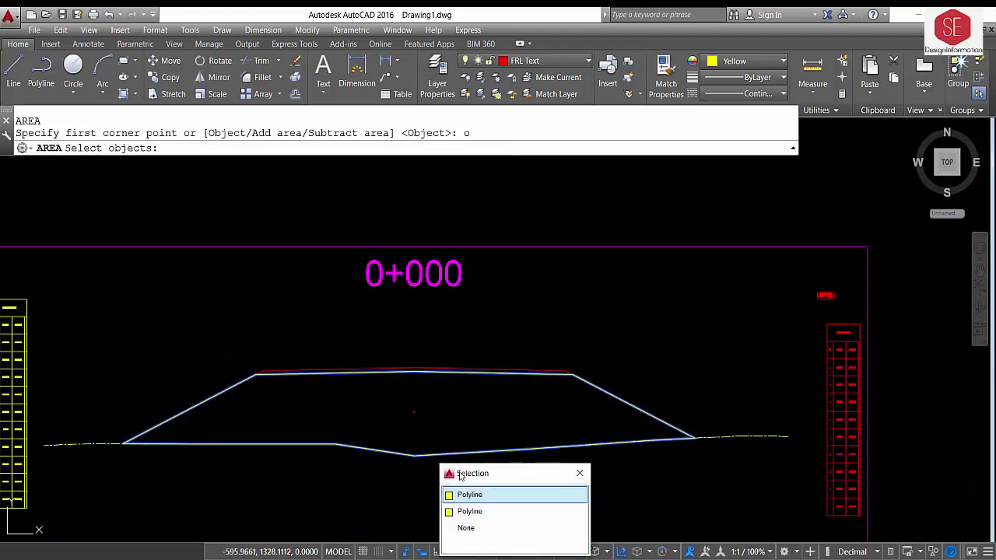
pyautogui.click(460, 496)
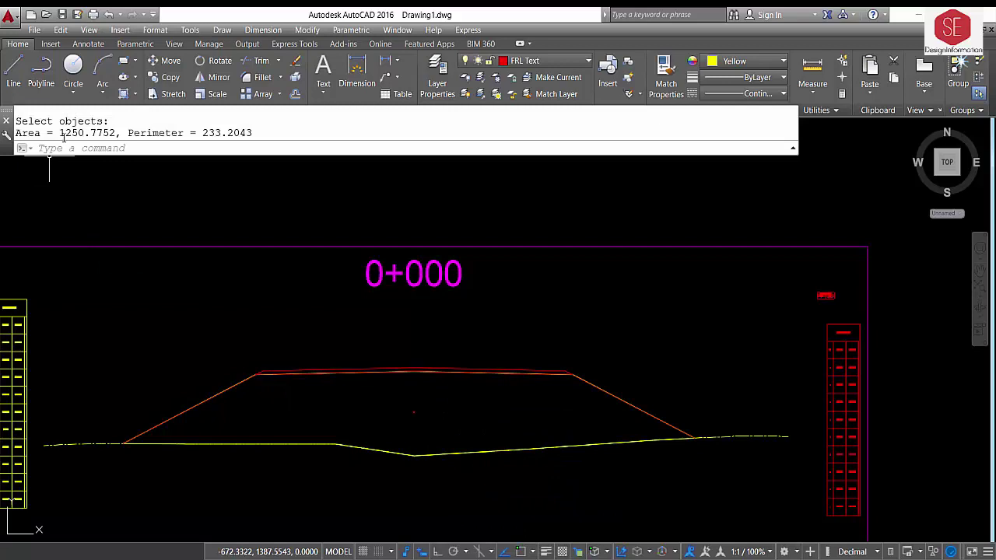
# - Compare 1250.7752 with the Area of Section table, then move to the 0+020 section
pyautogui.moveTo(734, 337)
pyautogui.mouseDown(button='middle')
pyautogui.moveTo(368, 307)
pyautogui.moveTo(346, 275)
pyautogui.moveTo(406, 246)
pyautogui.moveTo(223, 286)
pyautogui.mouseUp(button='middle')
pyautogui.scroll(2, 406, 245)
pyautogui.scroll(2, 221, 273)
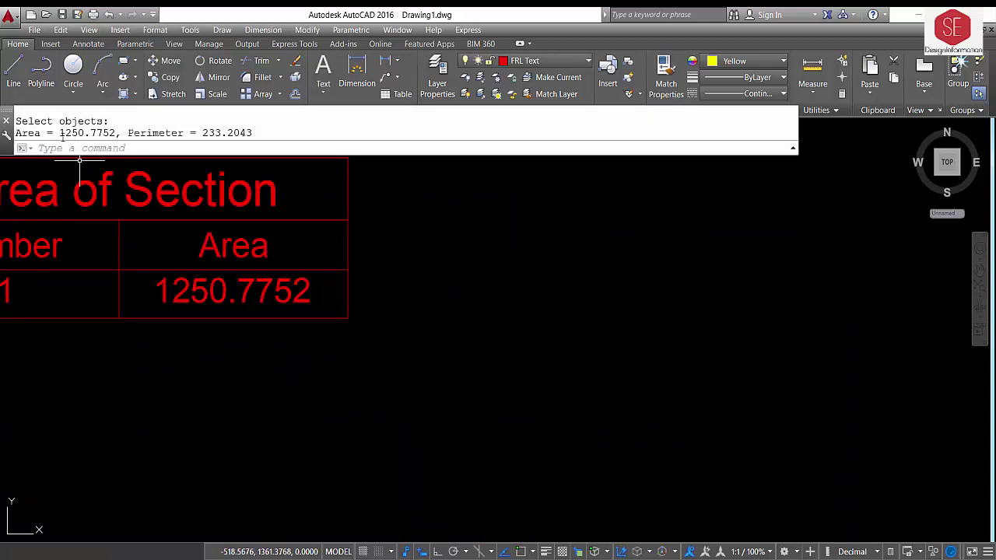
pyautogui.moveTo(62, 137); pyautogui.dragTo(119, 139)
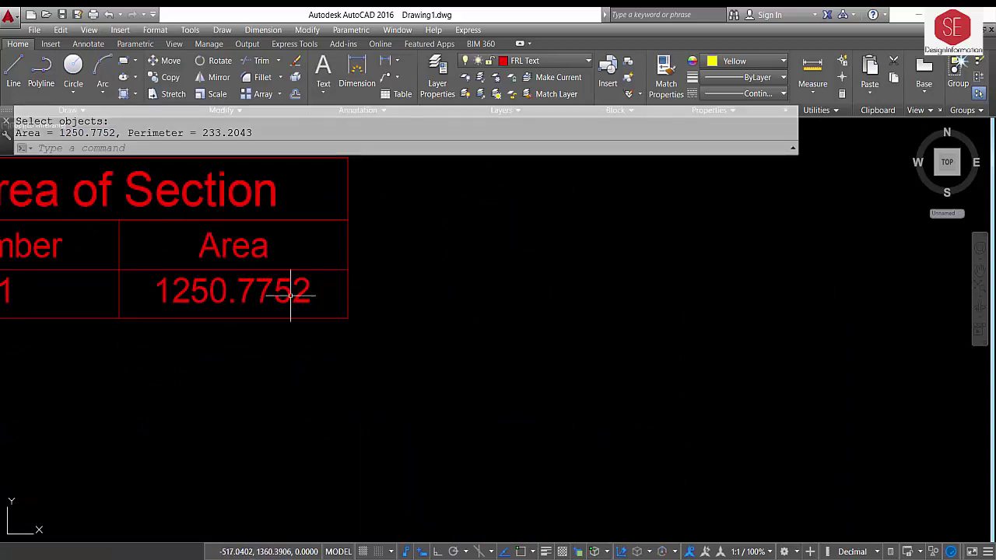
pyautogui.scroll(-5, 290, 294)
pyautogui.scroll(5, 466, 307)
pyautogui.press('Escape')
pyautogui.moveTo(311, 360); pyautogui.dragTo(506, 294, button='middle')
pyautogui.moveTo(471, 451); pyautogui.dragTo(497, 259, button='middle')
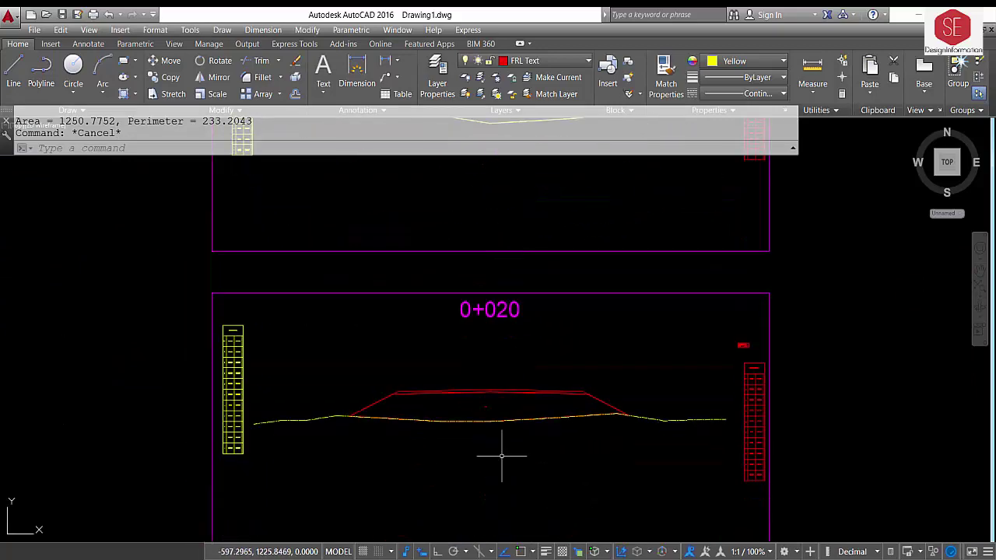
# - Create a boundary polyline inside the 0+020 cut region with BO
pyautogui.scroll(2, 501, 457)
pyautogui.scroll(2, 506, 400)
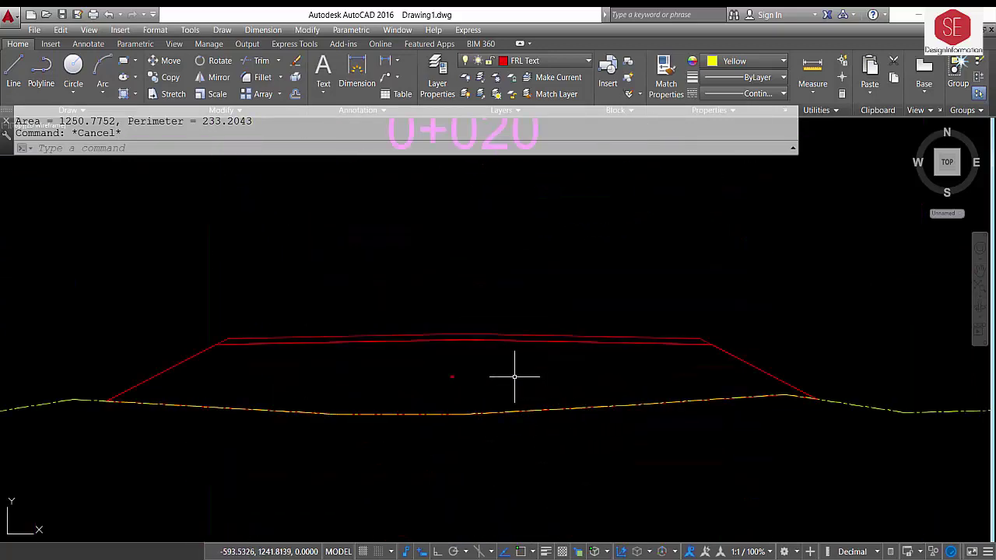
pyautogui.write('bo')
pyautogui.press('Return')
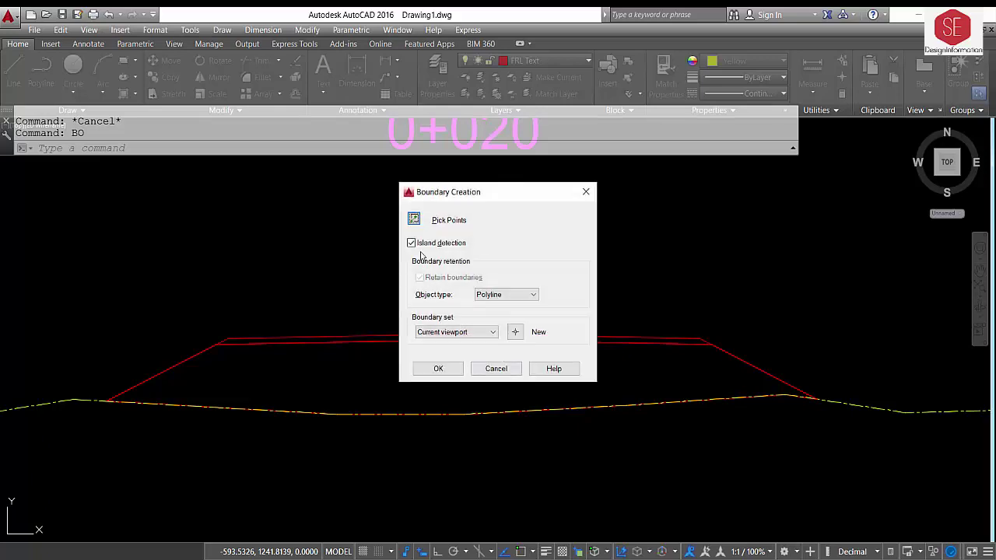
pyautogui.click(414, 220)
pyautogui.click(403, 385)
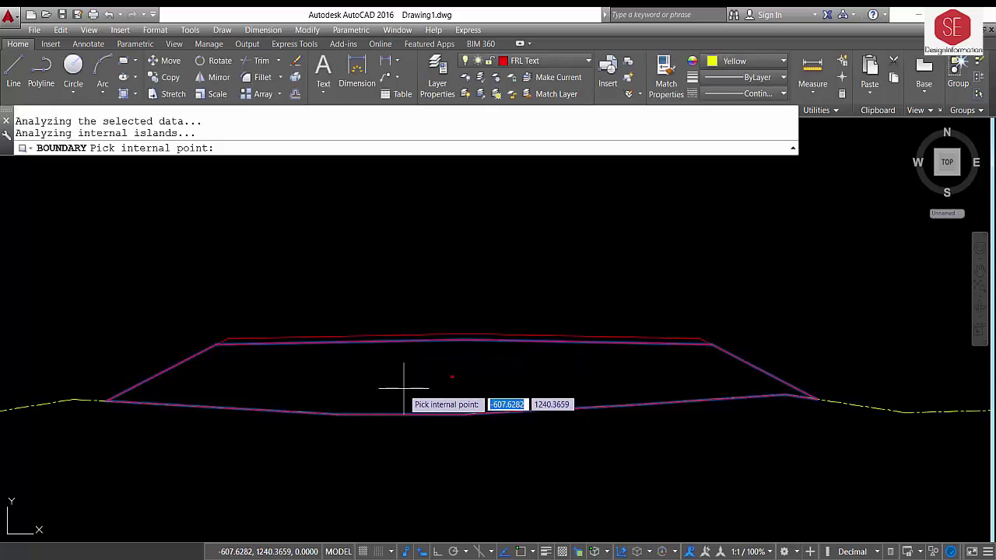
pyautogui.press('Return')
# - Measure the new boundary with AA Object: area 618.1699, perimeter 183.8786
pyautogui.click(452, 417)
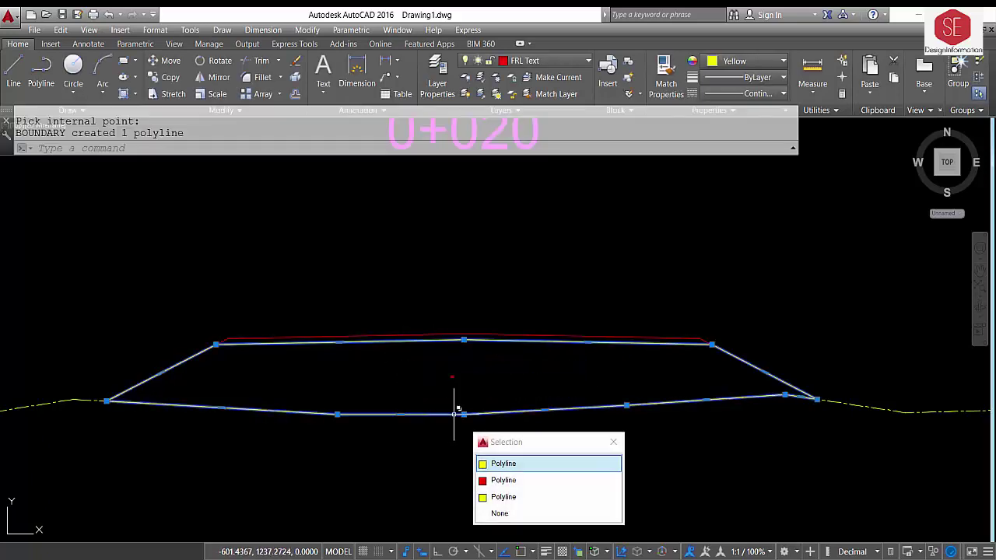
pyautogui.click(520, 465)
pyautogui.write('aa')
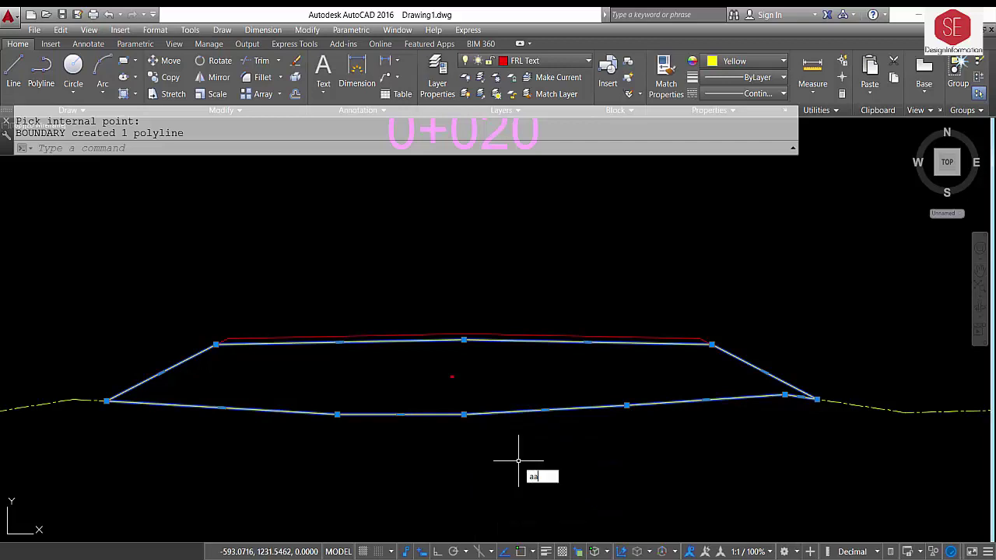
pyautogui.press('Return')
pyautogui.write('o')
pyautogui.press('Return')
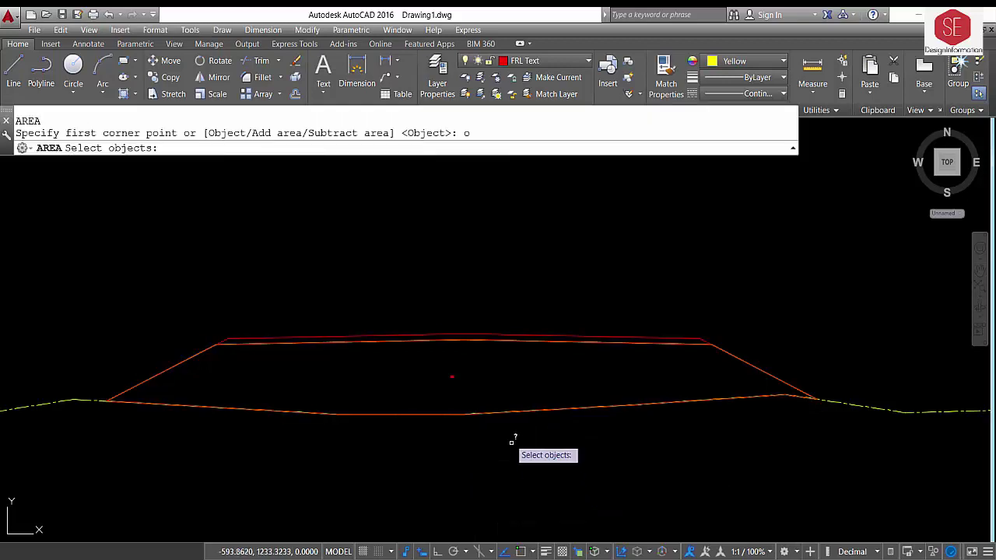
pyautogui.click(510, 411)
pyautogui.click(557, 462)
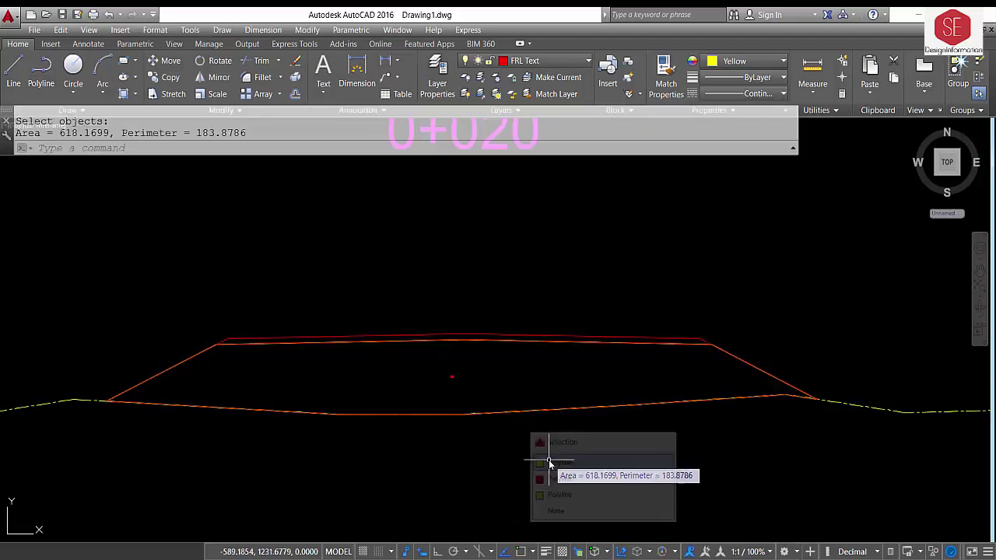
# - Compare the measurement with the 0+020 Area of Section table
pyautogui.scroll(-2, 456, 291)
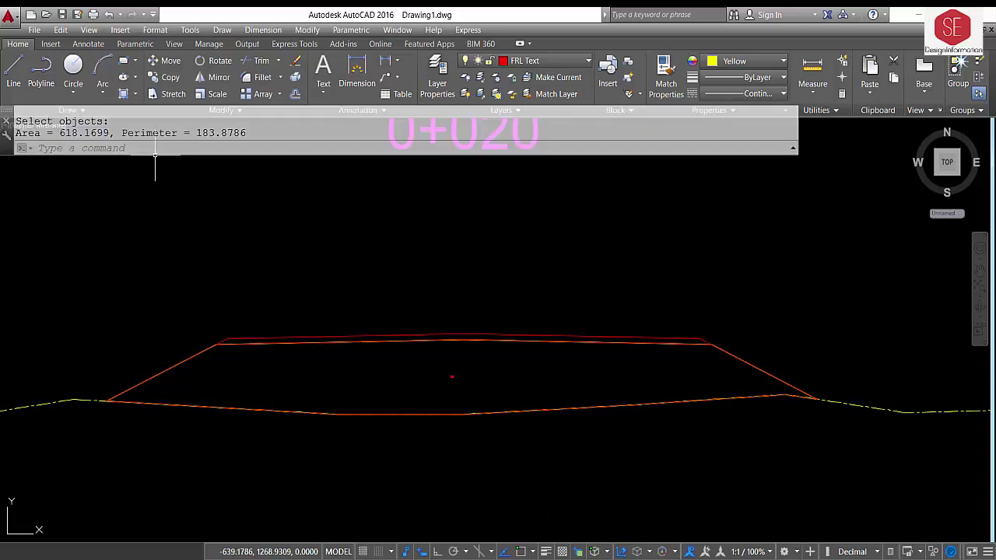
pyautogui.scroll(-2, 456, 290)
pyautogui.moveTo(724, 278); pyautogui.dragTo(567, 273, button='middle')
pyautogui.scroll(5, 567, 273)
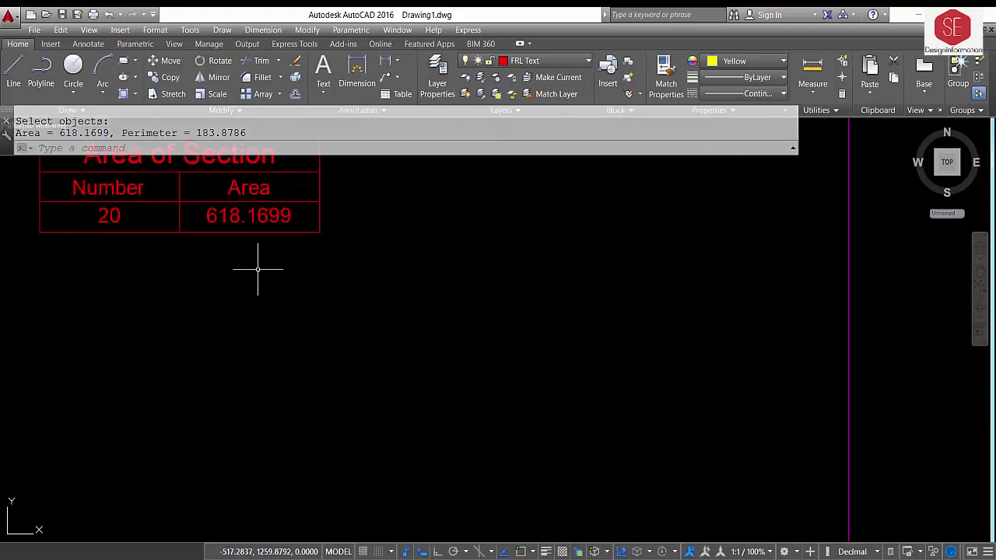
pyautogui.scroll(-2, 439, 272)
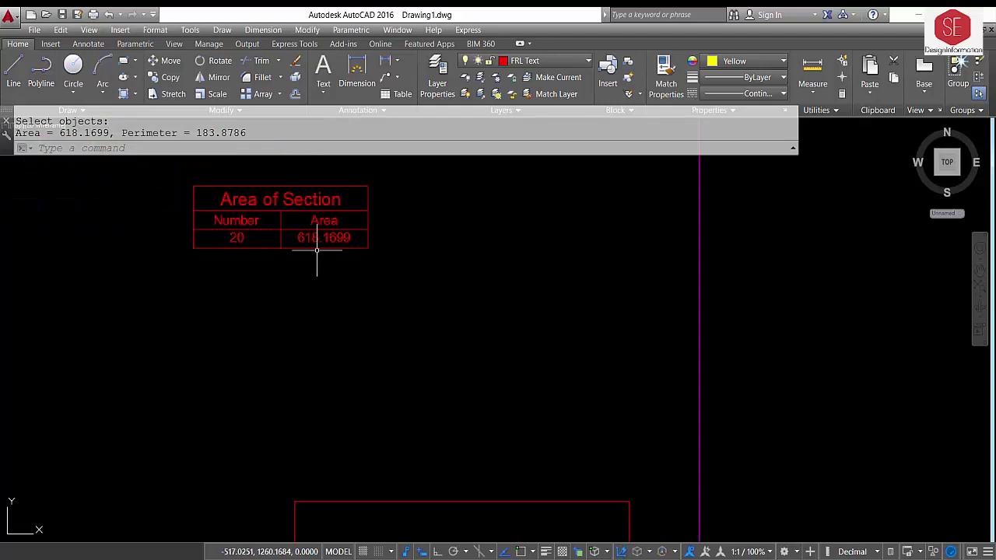
pyautogui.scroll(-7, 547, 259)
pyautogui.scroll(-3, 546, 259)
pyautogui.scroll(2, 389, 256)
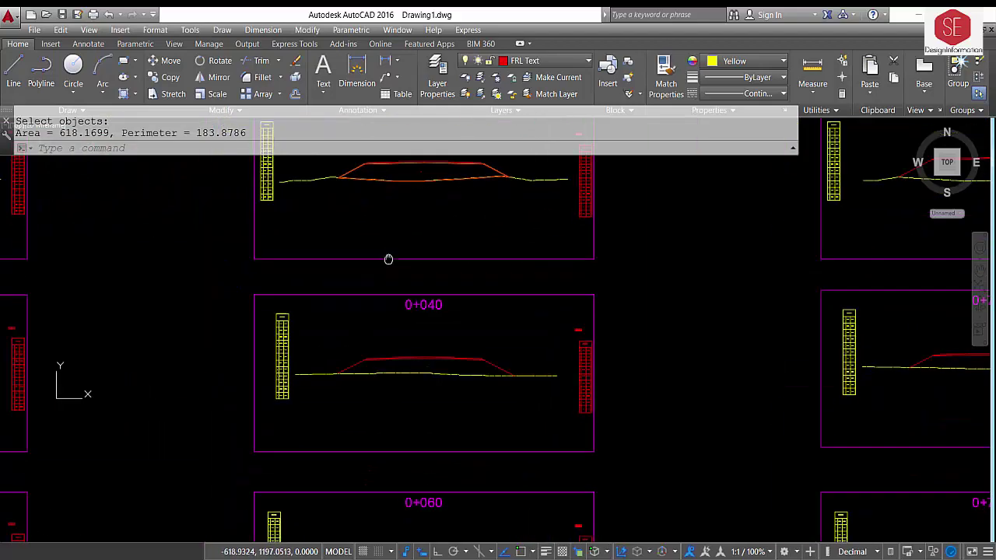
# - Pan over to bring the whole 0+040 cross-section into view
pyautogui.moveTo(389, 256); pyautogui.dragTo(389, 378, button='middle')
pyautogui.scroll(4, 500, 347)
pyautogui.moveTo(373, 341); pyautogui.dragTo(252, 329, button='middle')
pyautogui.scroll(-2, 282, 327)
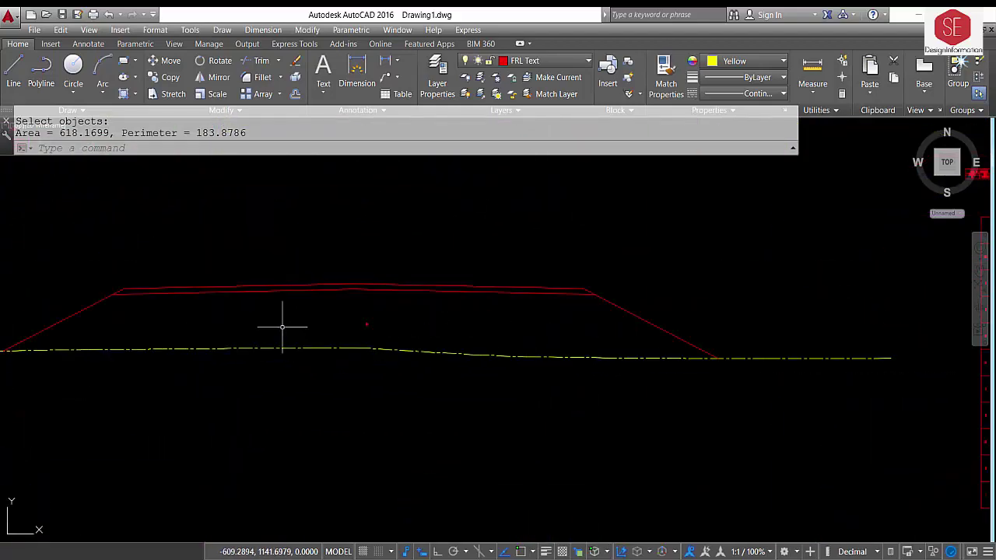
pyautogui.scroll(-2, 438, 339)
pyautogui.press('Escape')
pyautogui.write('bo')
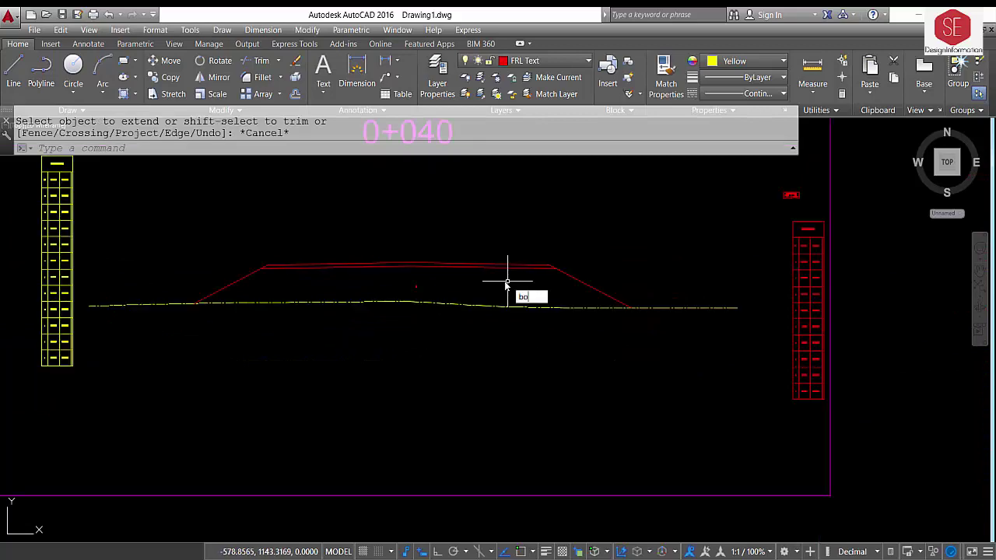
pyautogui.press('Return')
pyautogui.click(414, 220)
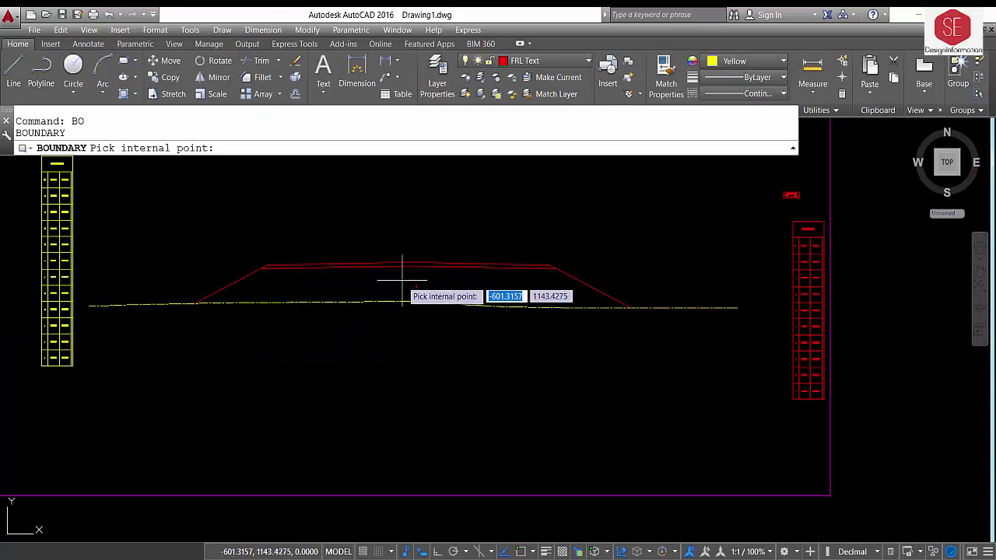
pyautogui.click(402, 279)
pyautogui.press('Return')
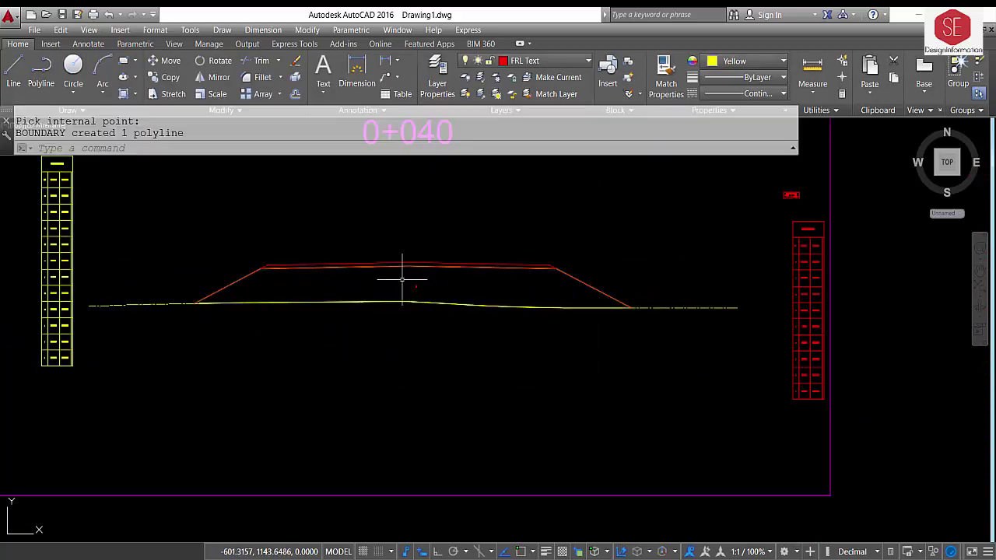
pyautogui.write('aa')
pyautogui.press('Return')
pyautogui.write('o')
pyautogui.press('Return')
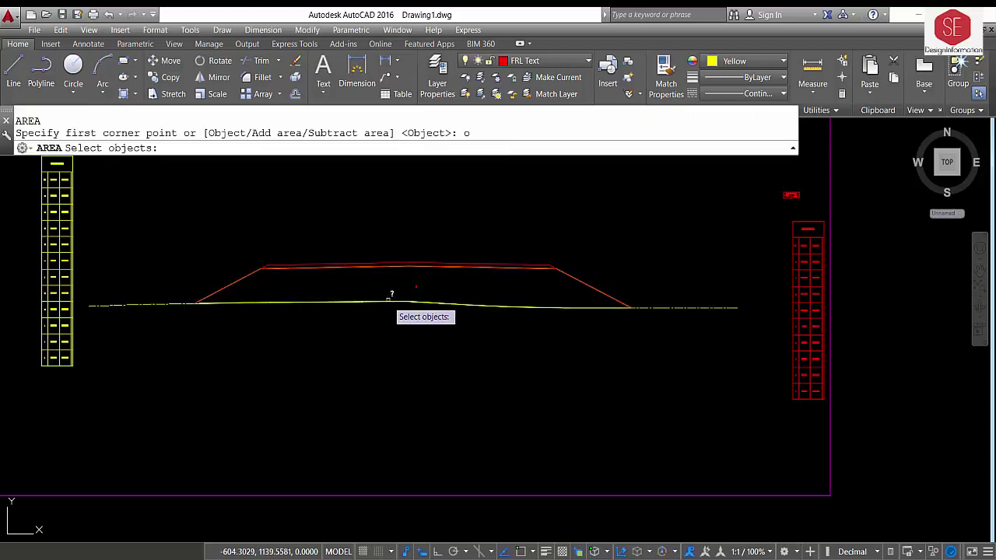
pyautogui.click(388, 300)
pyautogui.click(436, 354)
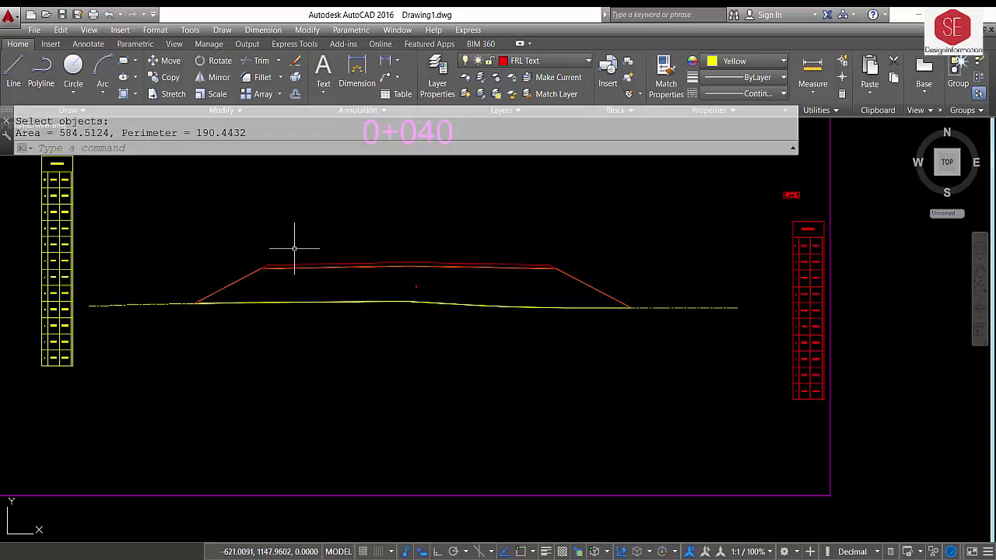
pyautogui.moveTo(42, 132); pyautogui.dragTo(117, 133)
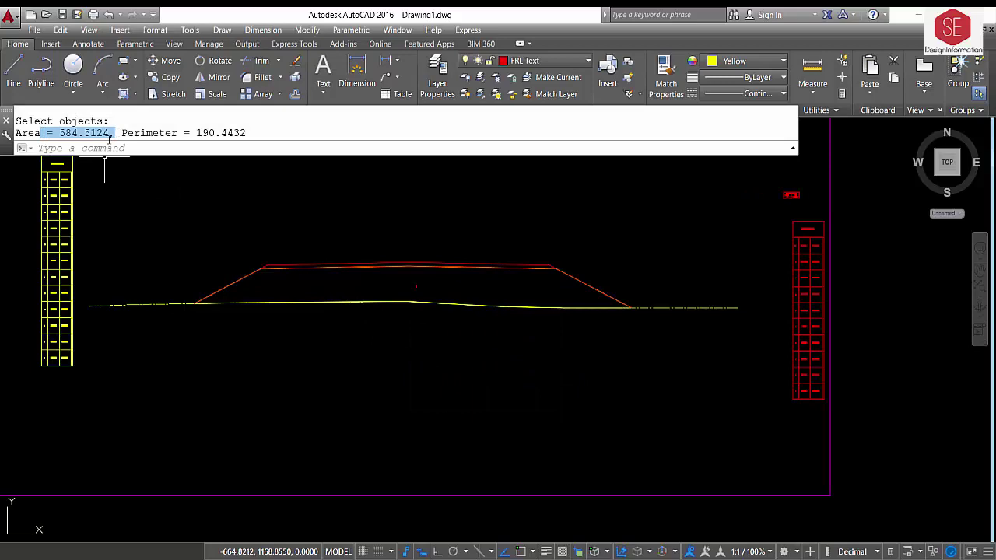
pyautogui.scroll(2, 552, 296)
pyautogui.moveTo(667, 262); pyautogui.dragTo(507, 236, button='middle')
pyautogui.scroll(4, 481, 266)
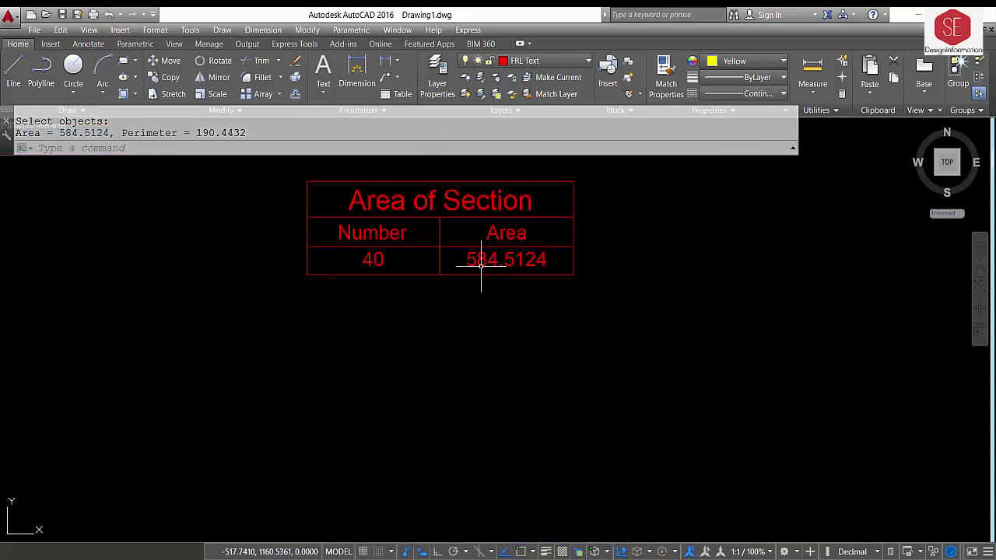
pyautogui.scroll(-4, 690, 267)
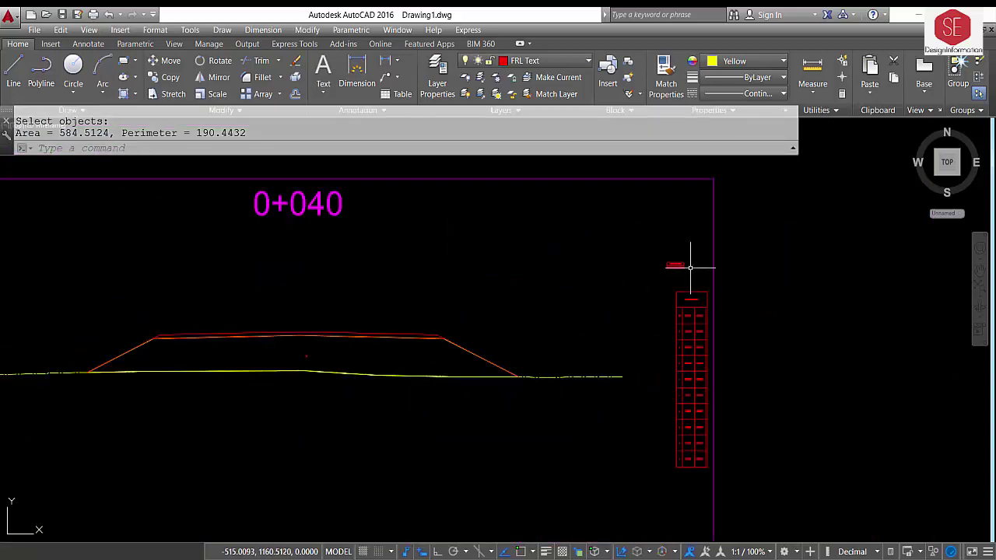
pyautogui.scroll(-5, 690, 267)
pyautogui.scroll(-2, 628, 256)
pyautogui.moveTo(628, 456); pyautogui.dragTo(582, 282, button='middle')
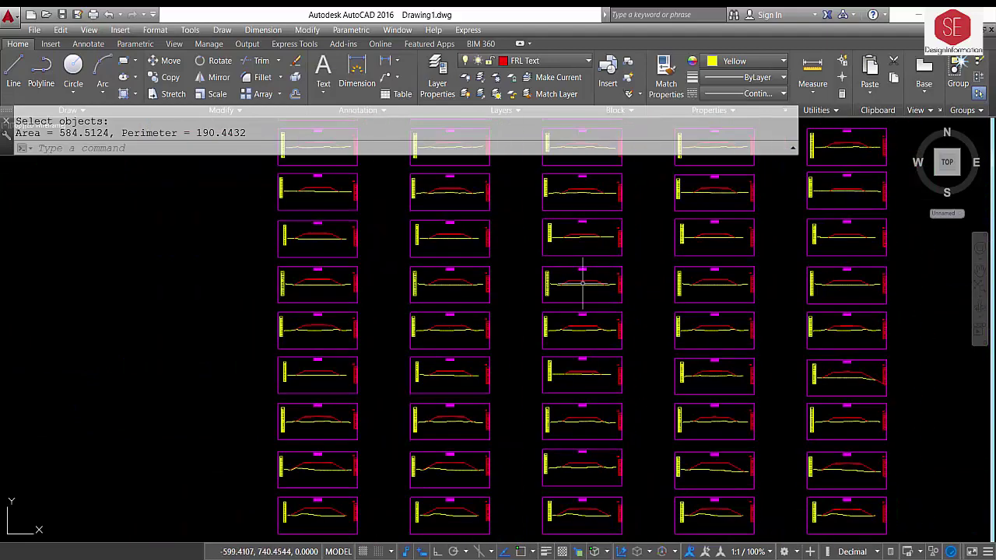
pyautogui.scroll(6, 580, 421)
pyautogui.scroll(4, 600, 316)
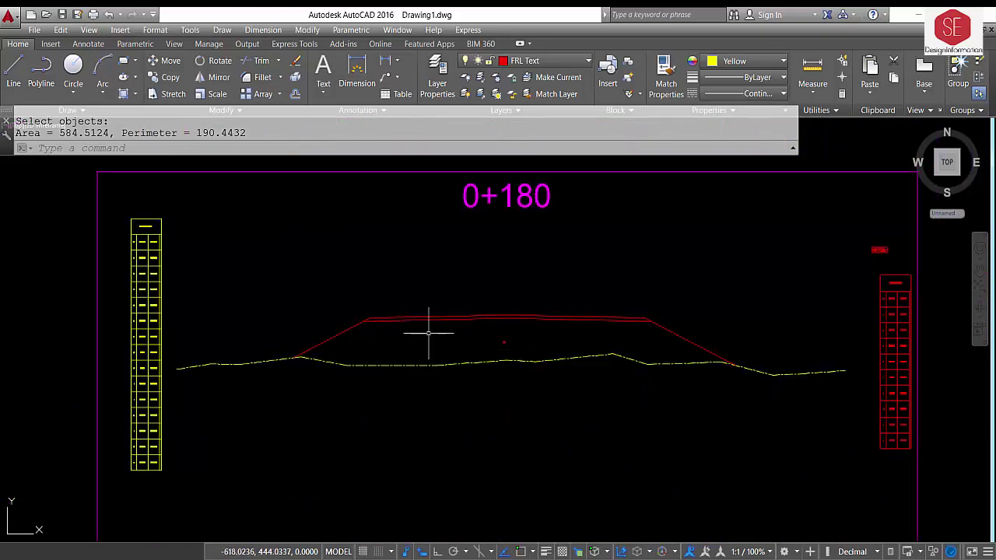
pyautogui.scroll(5, 886, 237)
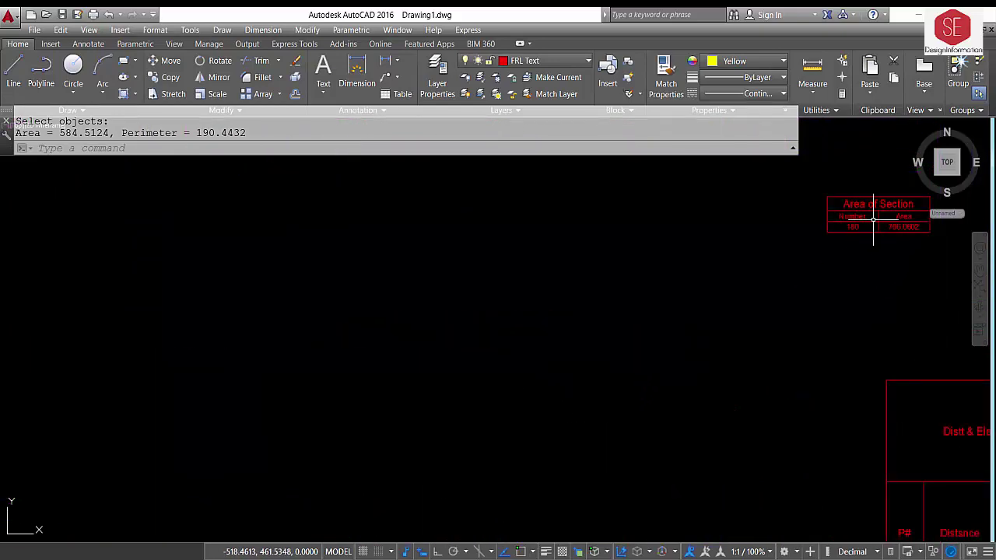
pyautogui.scroll(5, 873, 220)
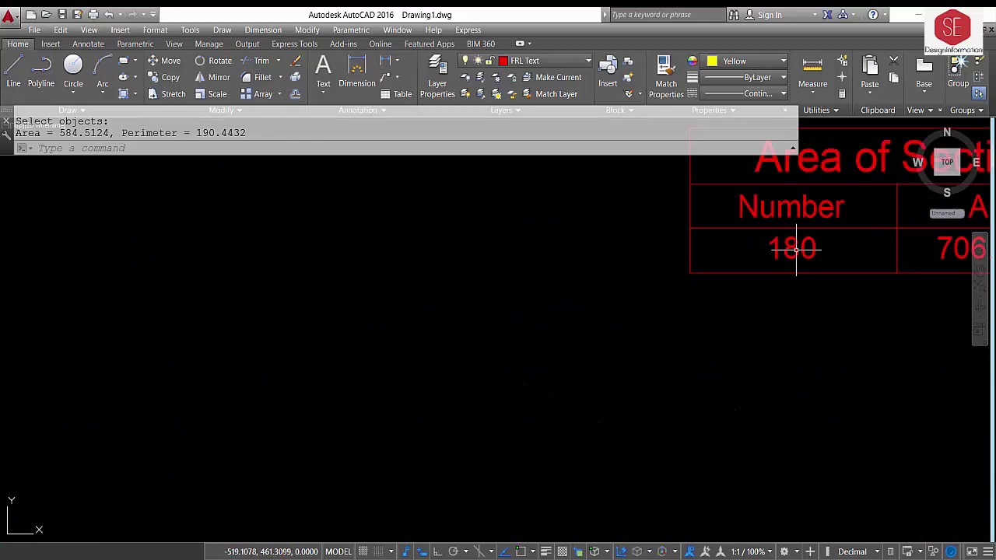
pyautogui.scroll(-5, 793, 245)
pyautogui.scroll(-5, 787, 245)
pyautogui.moveTo(275, 194); pyautogui.dragTo(388, 254, button='middle')
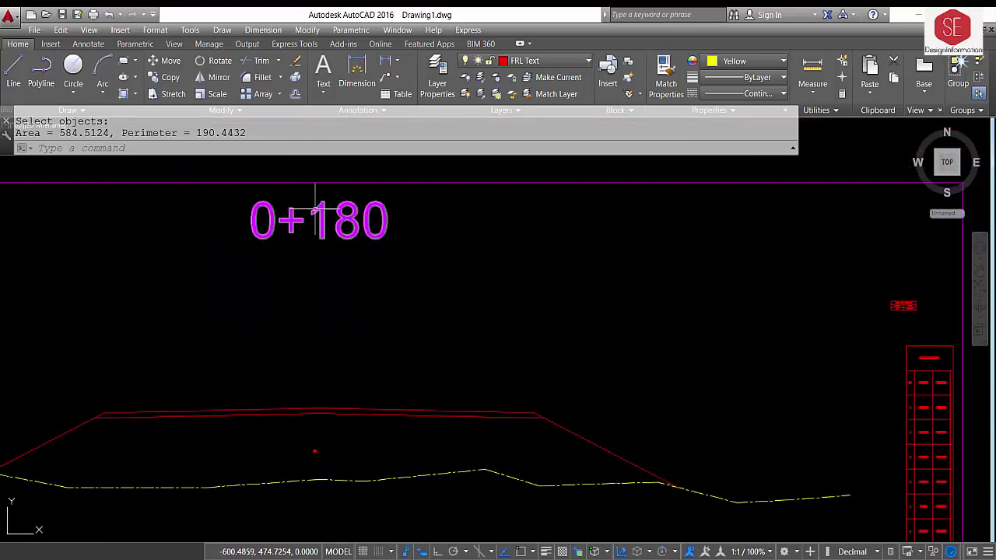
pyautogui.scroll(5, 315, 470)
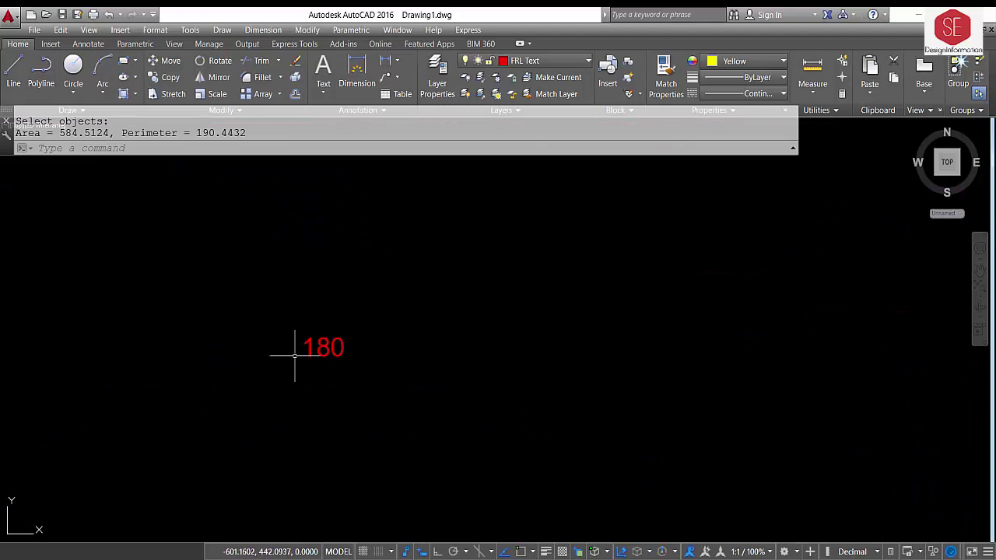
pyautogui.scroll(-1, 295, 355)
pyautogui.scroll(-3, 309, 345)
pyautogui.scroll(-2, 309, 344)
pyautogui.scroll(-3, 513, 345)
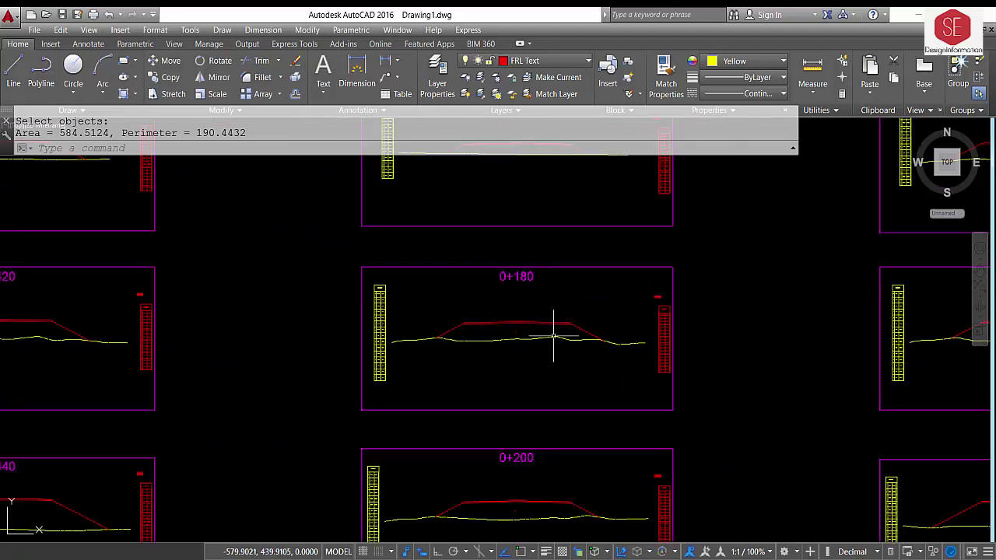
pyautogui.scroll(5, 650, 293)
pyautogui.scroll(2, 703, 272)
pyautogui.scroll(-5, 694, 255)
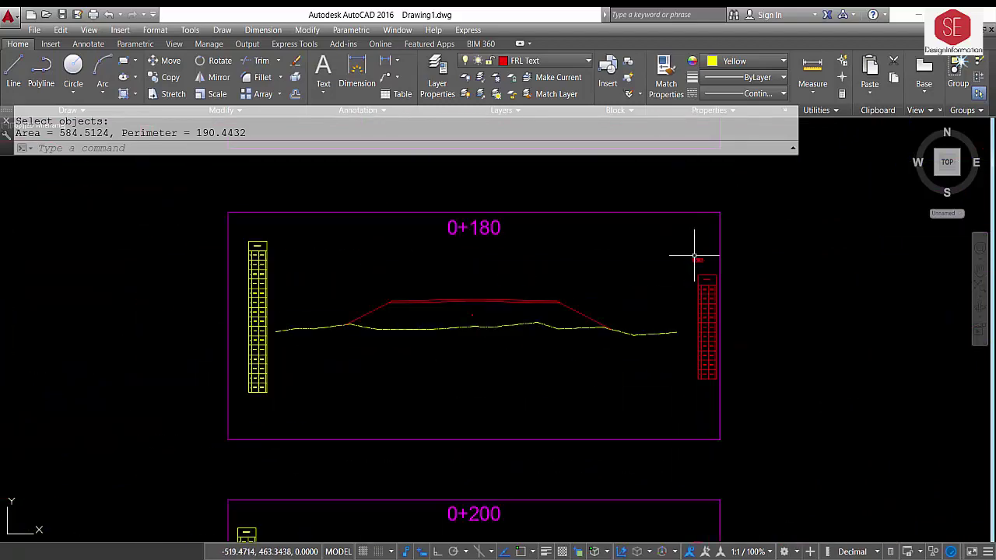
pyautogui.click(702, 331)
pyautogui.press('Escape')
pyautogui.scroll(5, 708, 285)
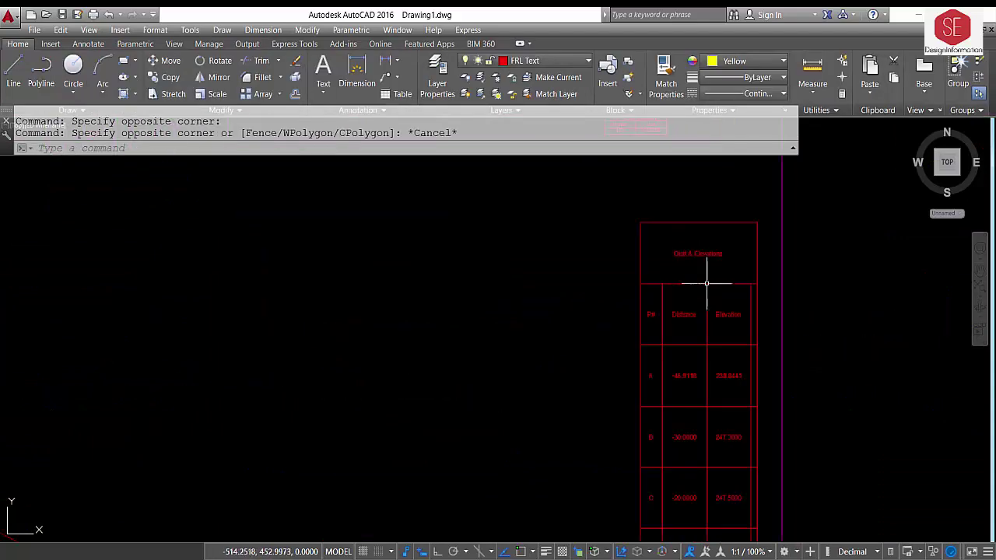
pyautogui.scroll(3, 706, 283)
pyautogui.scroll(3, 661, 311)
pyautogui.scroll(-3, 673, 378)
pyautogui.scroll(3, 679, 363)
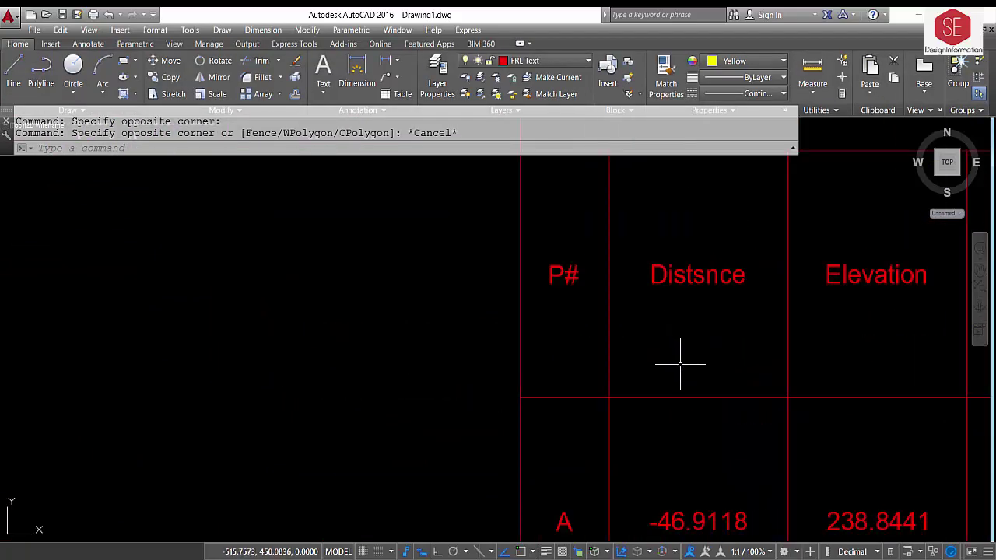
pyautogui.scroll(-1, 680, 363)
pyautogui.scroll(-3, 627, 382)
pyautogui.scroll(-3, 655, 383)
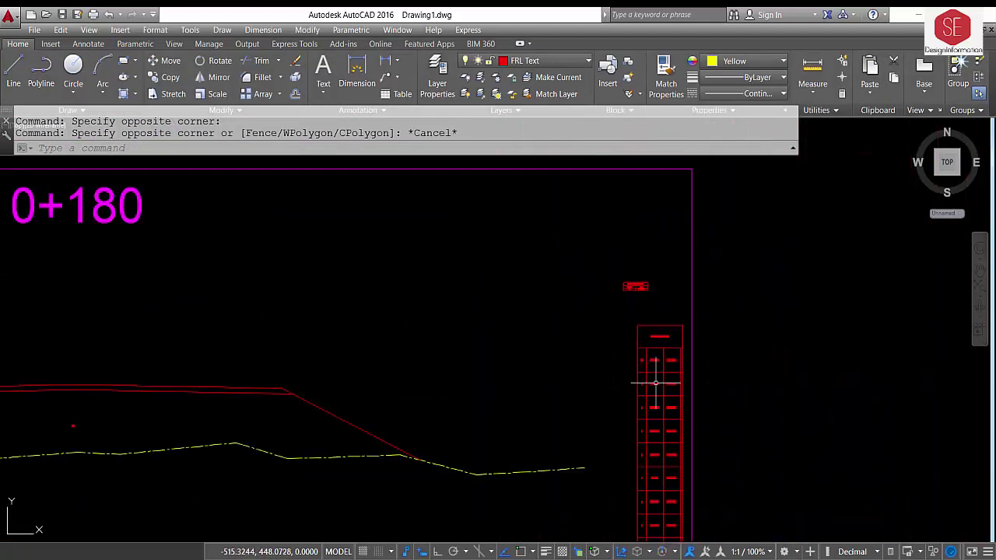
pyautogui.scroll(-4, 438, 396)
pyautogui.scroll(4, 223, 389)
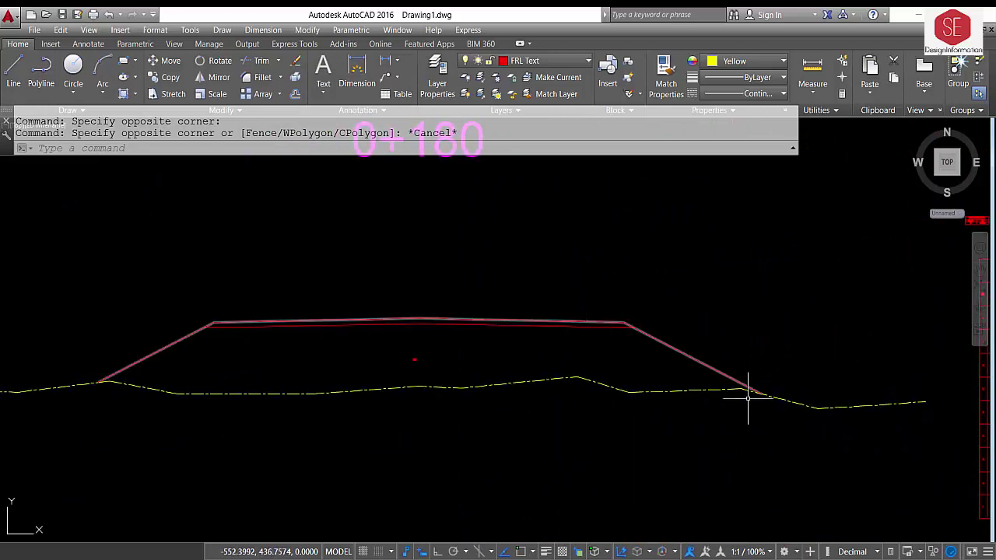
pyautogui.scroll(3, 747, 398)
pyautogui.scroll(-3, 762, 395)
pyautogui.moveTo(762, 395); pyautogui.dragTo(389, 284, button='middle')
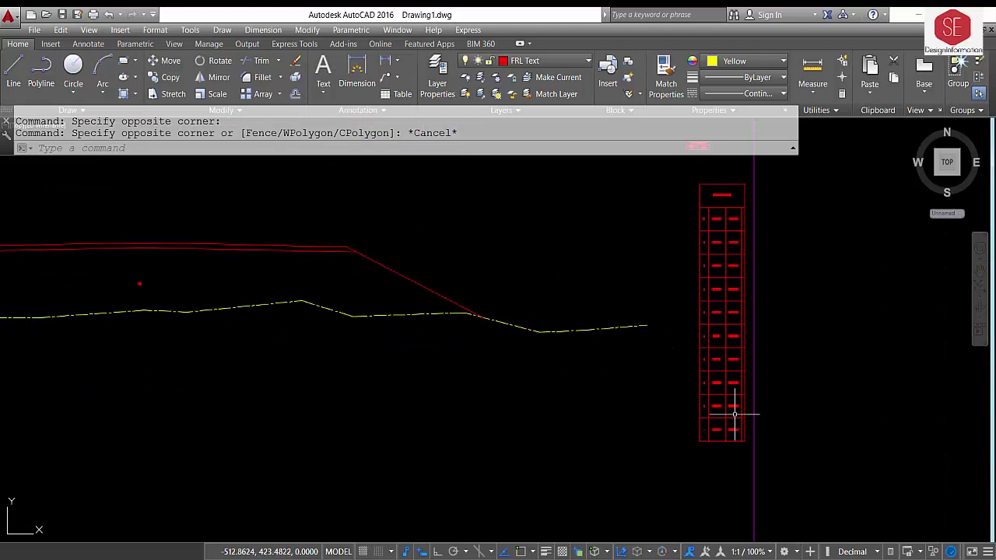
pyautogui.scroll(10, 734, 420)
pyautogui.scroll(-2, 689, 381)
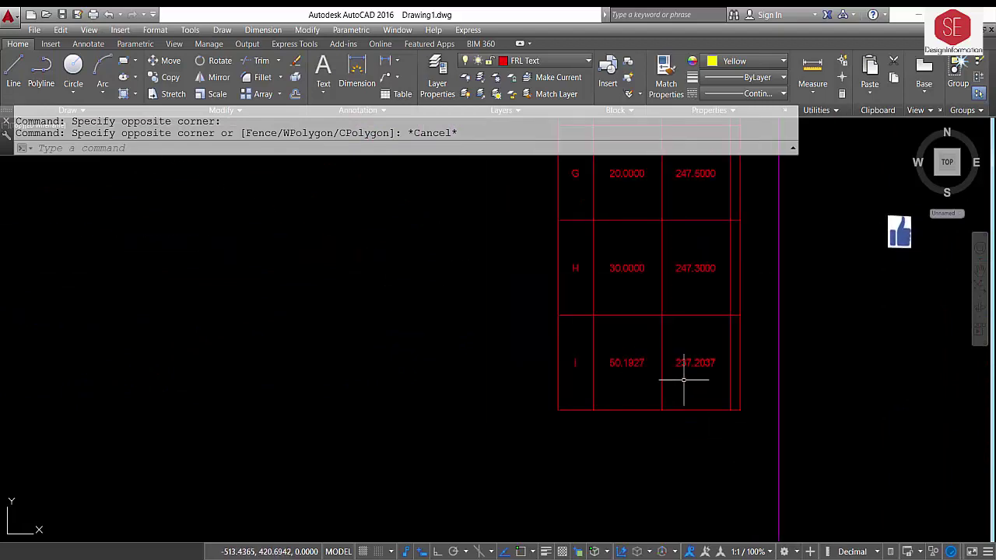
pyautogui.scroll(-8, 684, 380)
pyautogui.scroll(3, 435, 249)
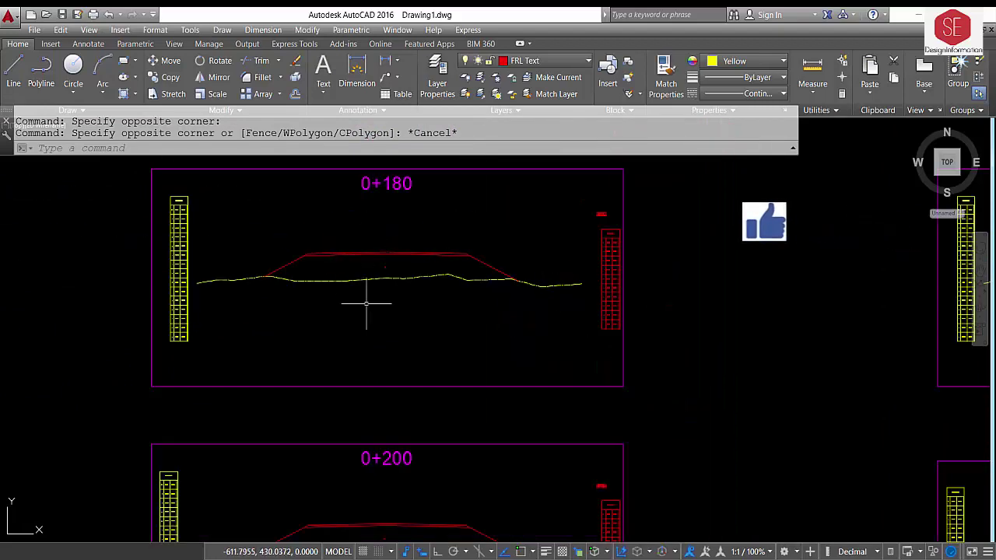
pyautogui.scroll(2, 171, 241)
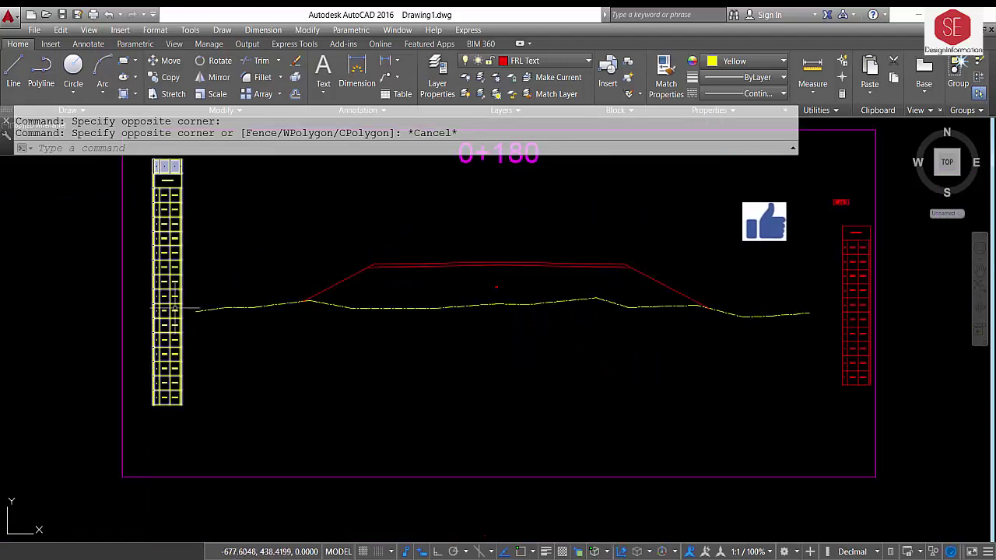
pyautogui.scroll(-2, 389, 224)
pyautogui.scroll(-5, 413, 254)
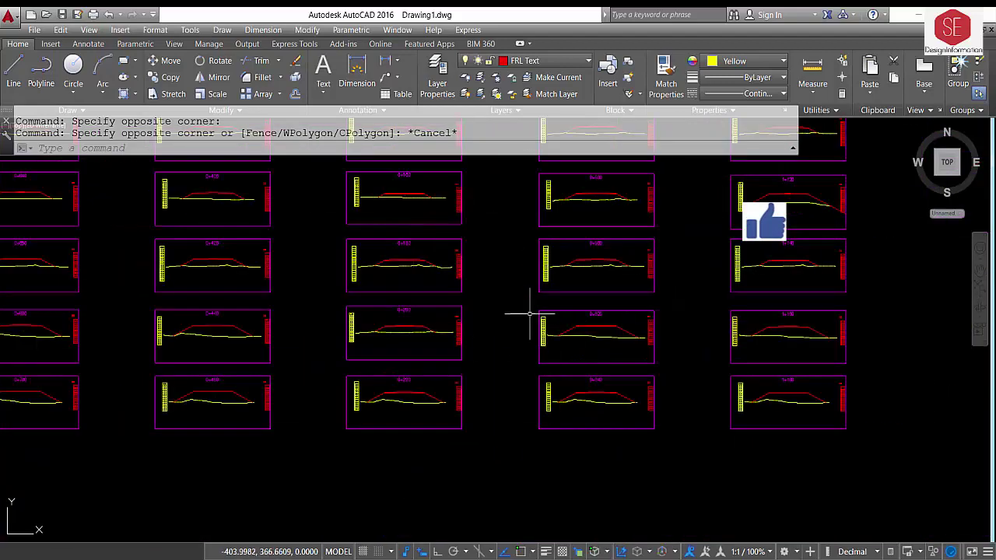
pyautogui.scroll(-2, 529, 315)
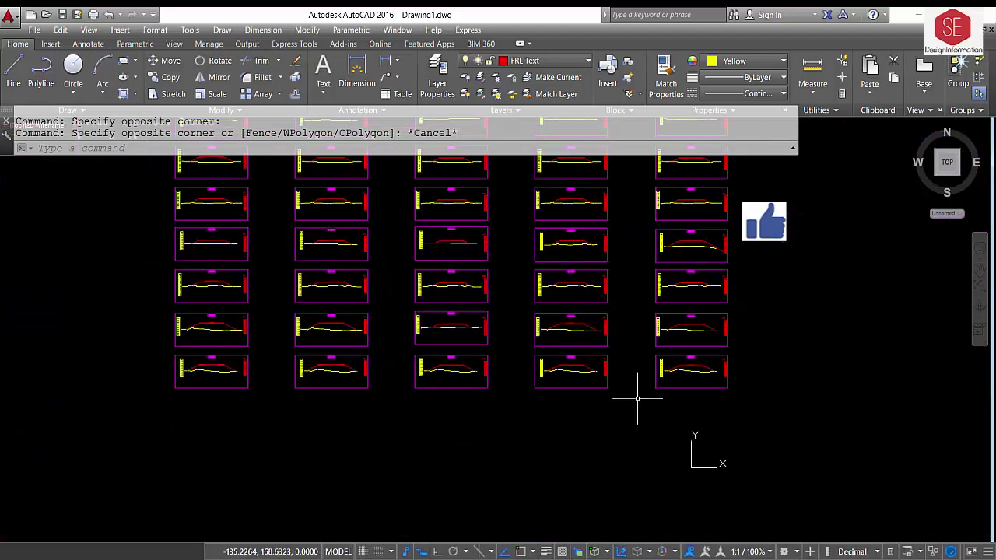
pyautogui.scroll(5, 719, 362)
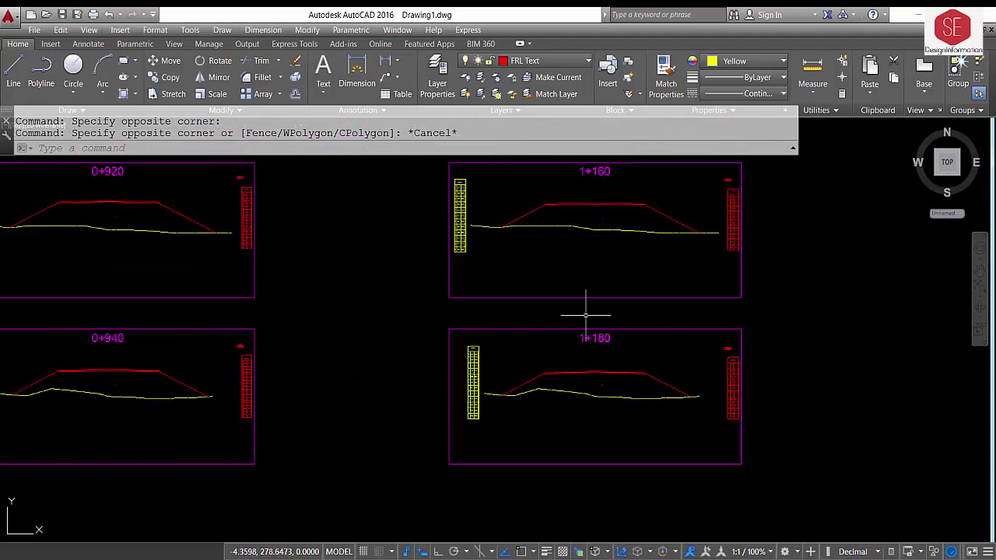
pyautogui.scroll(4, 689, 365)
pyautogui.scroll(4, 890, 304)
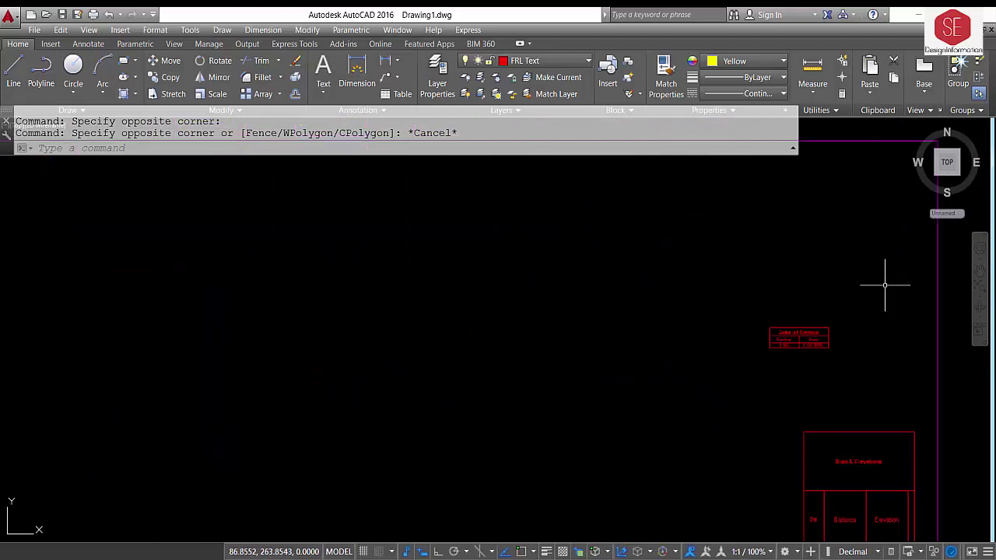
pyautogui.scroll(-5, 805, 304)
pyautogui.scroll(-5, 633, 267)
pyautogui.scroll(-3, 396, 215)
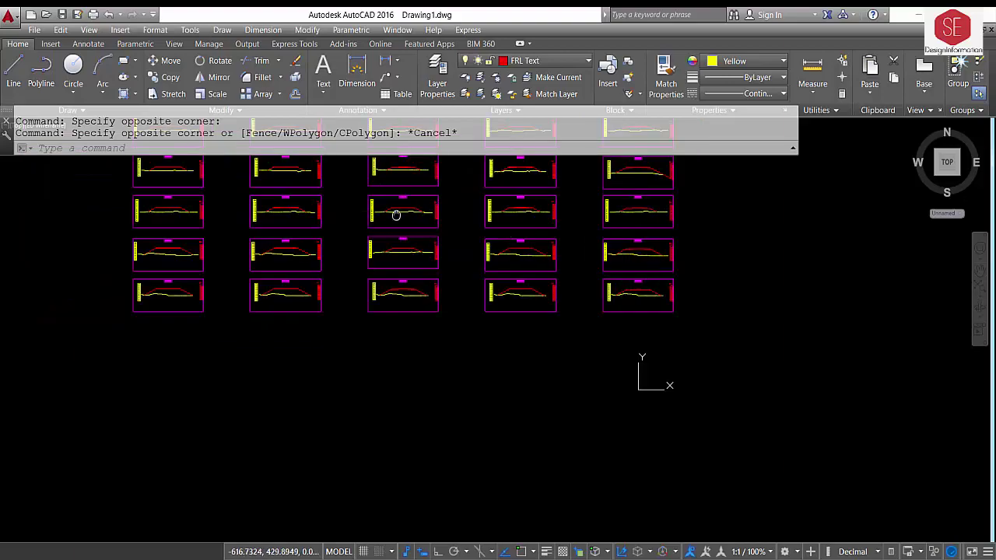
pyautogui.scroll(1, 449, 299)
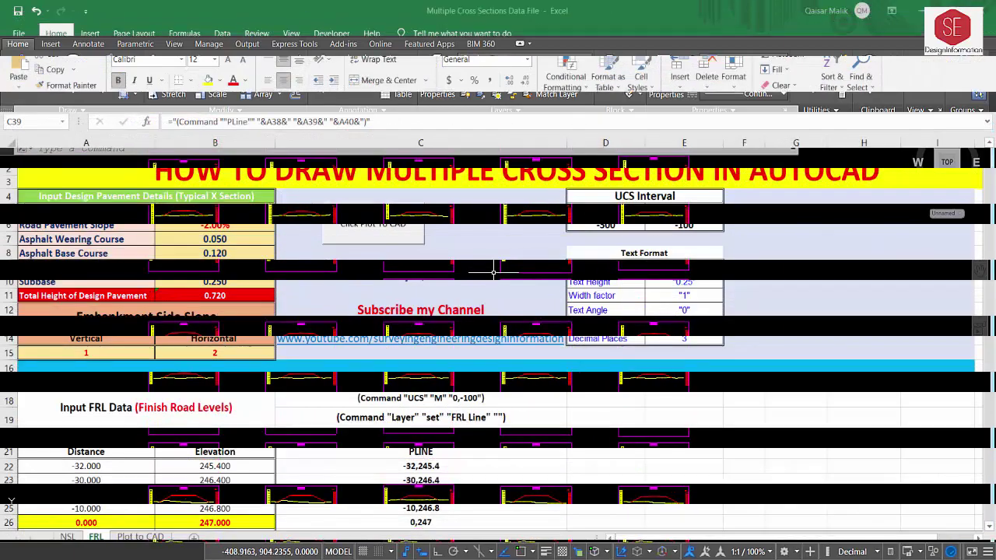
# - Try Road Paved Design Widths of 50 and 40
pyautogui.click(219, 198)
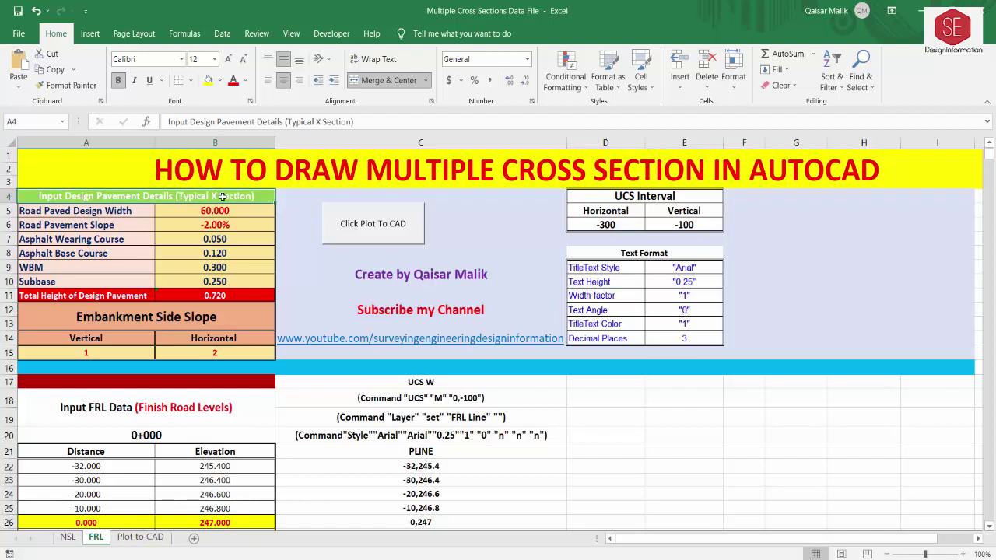
pyautogui.click(101, 211)
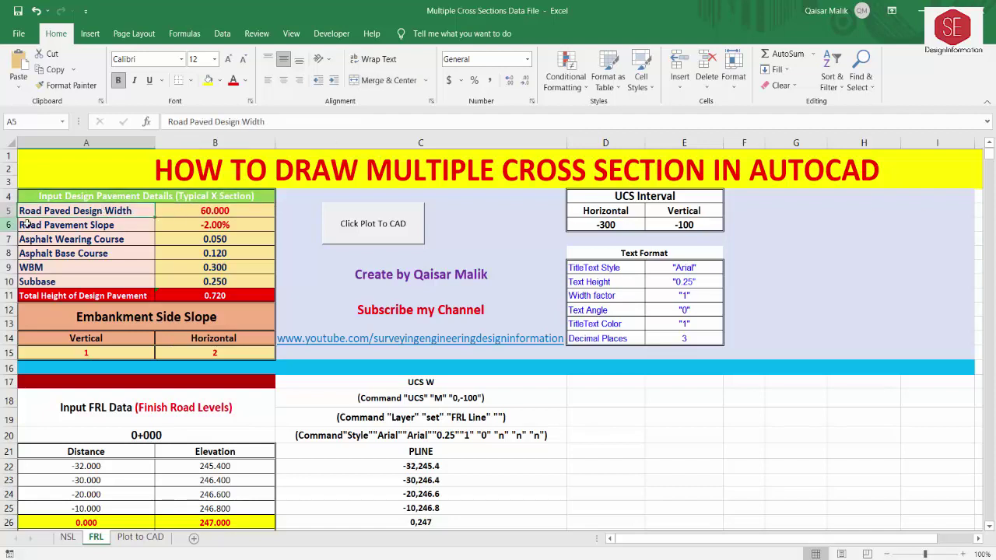
pyautogui.click(210, 212)
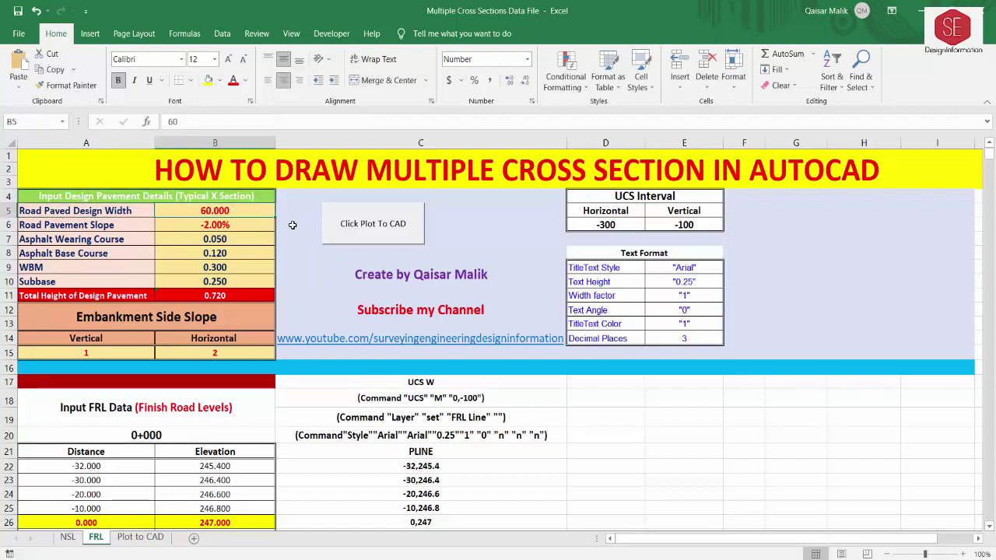
pyautogui.write('50')
pyautogui.press('Return')
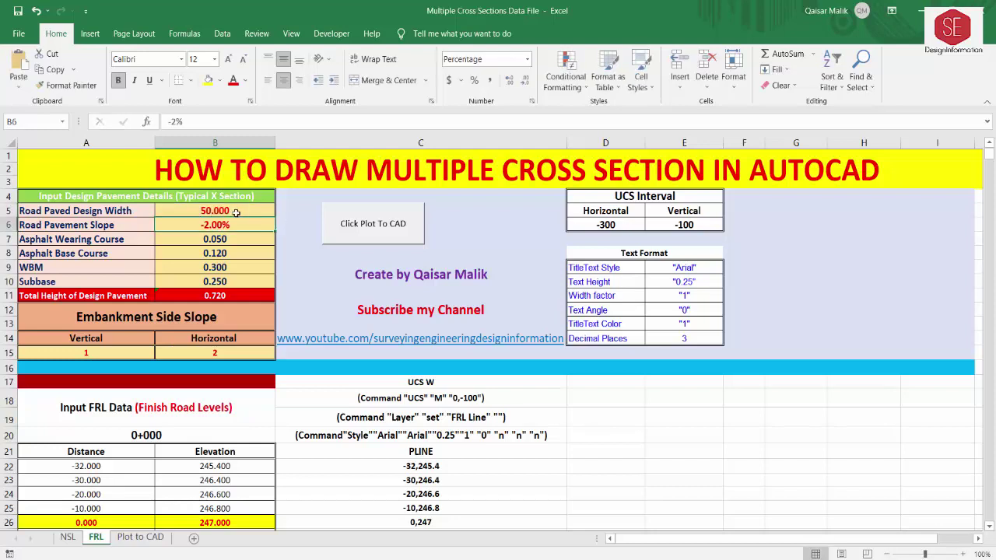
pyautogui.click(235, 211)
pyautogui.write('40')
pyautogui.press('Return')
# - Try a road width of 25, then restore it to 60
pyautogui.click(236, 211)
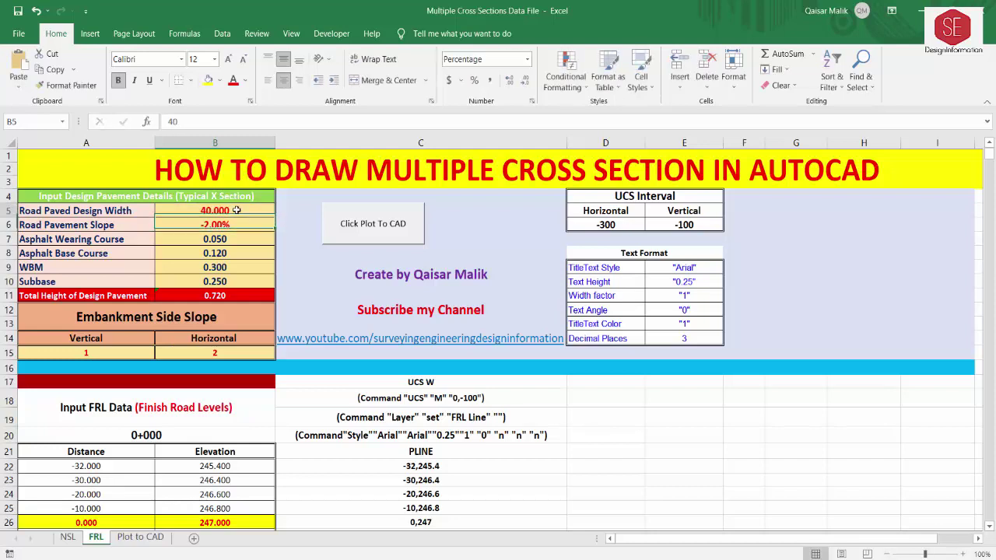
pyautogui.write('25')
pyautogui.press('Return')
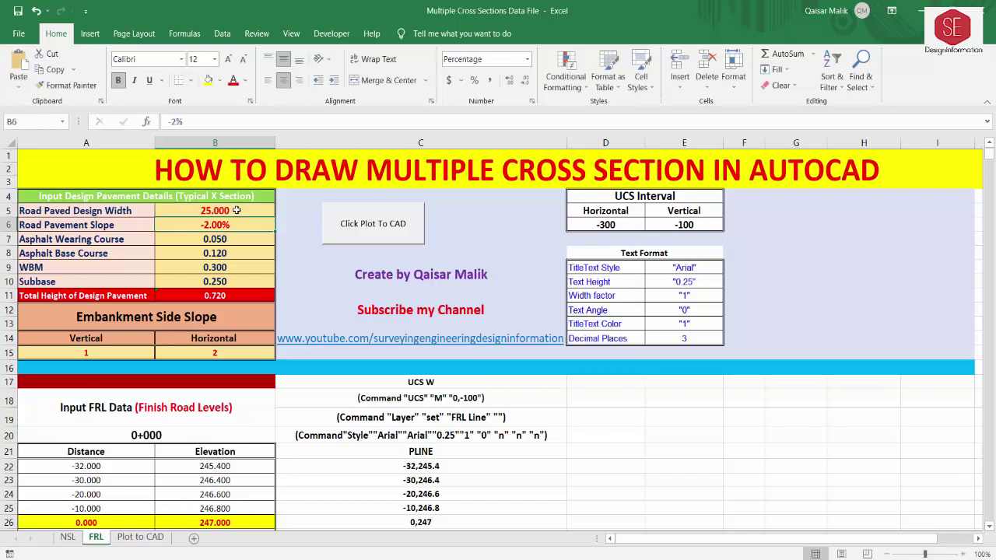
pyautogui.click(236, 210)
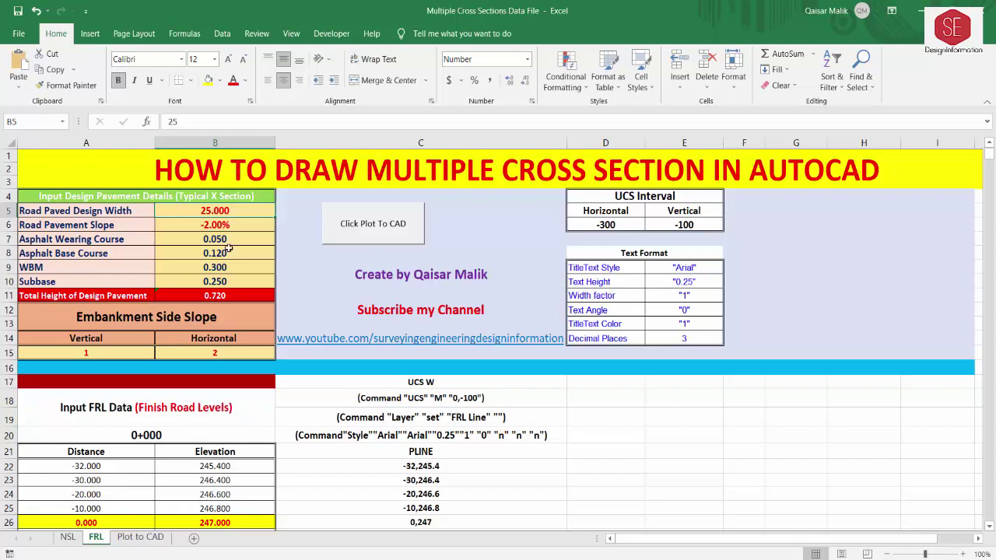
pyautogui.write('60')
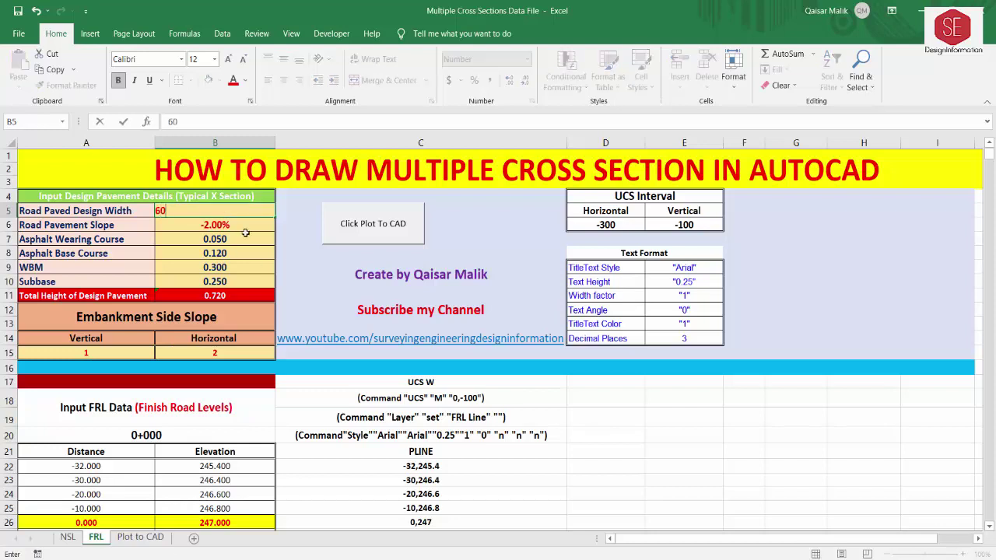
pyautogui.press('Return')
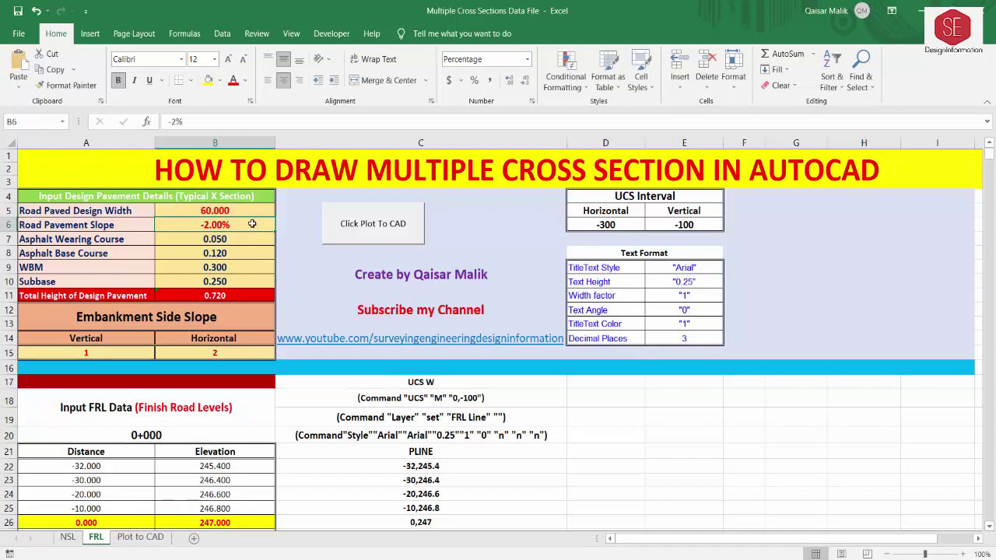
# - Change the road pavement slope, then set it back to -2.00%
pyautogui.write('-')
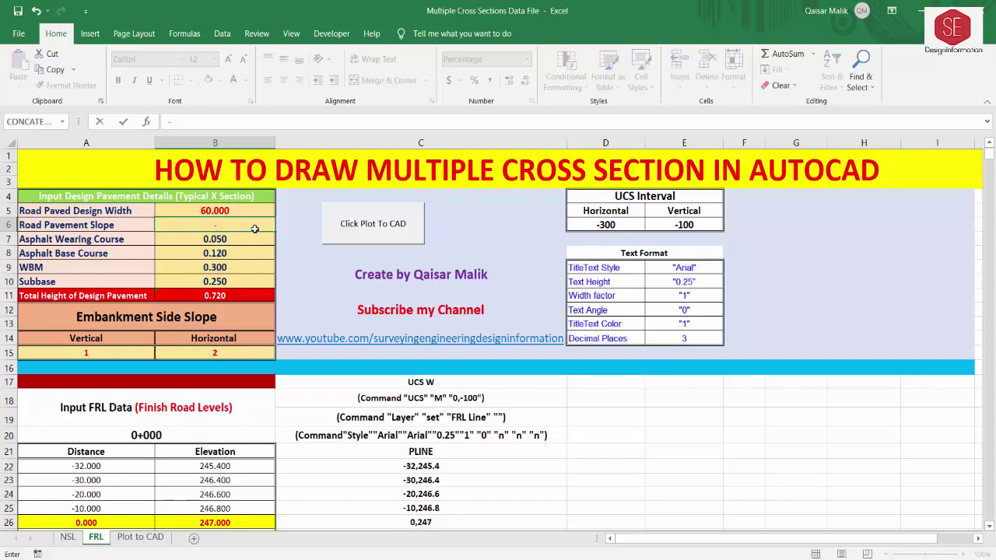
pyautogui.press('Return')
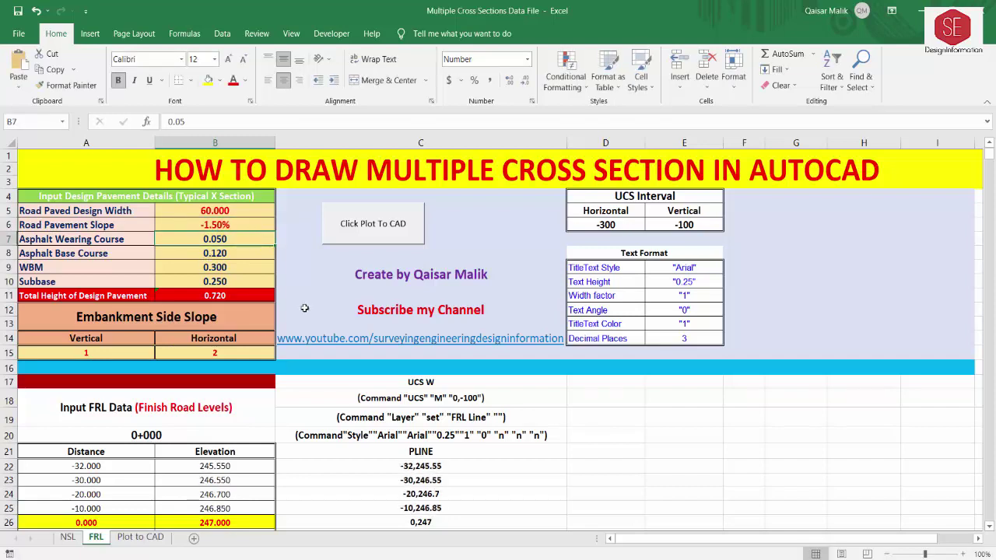
pyautogui.click(226, 225)
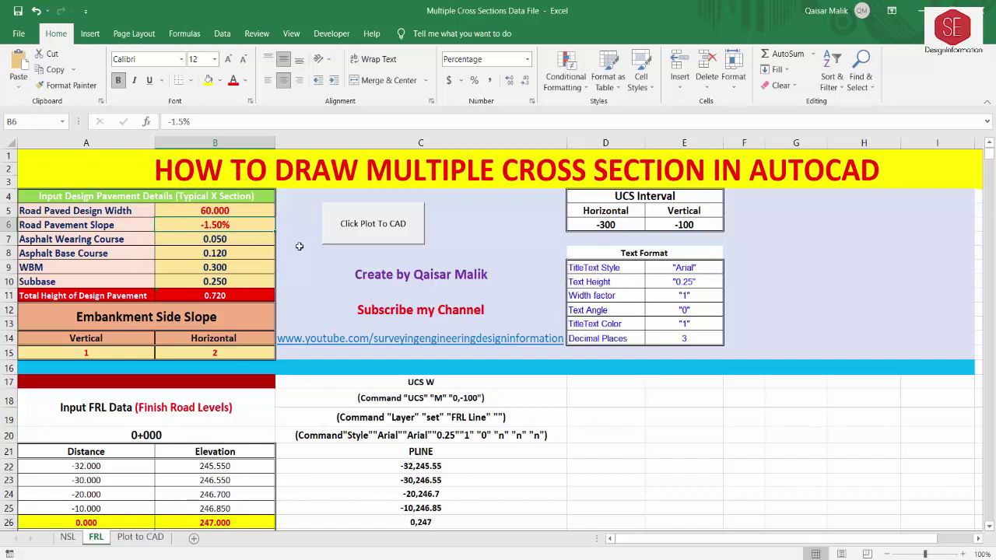
pyautogui.write('-2')
pyautogui.press('Return')
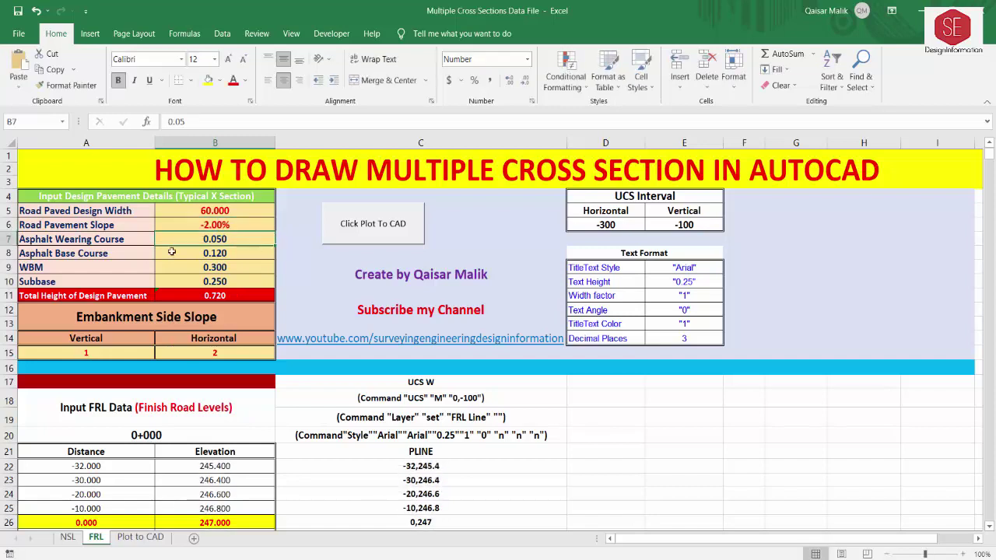
# - Try a 0.075 asphalt base course thickness, then restore it to 0.120
pyautogui.click(15, 240)
pyautogui.click(223, 240)
pyautogui.click(53, 241)
pyautogui.click(223, 240)
pyautogui.press('Down')
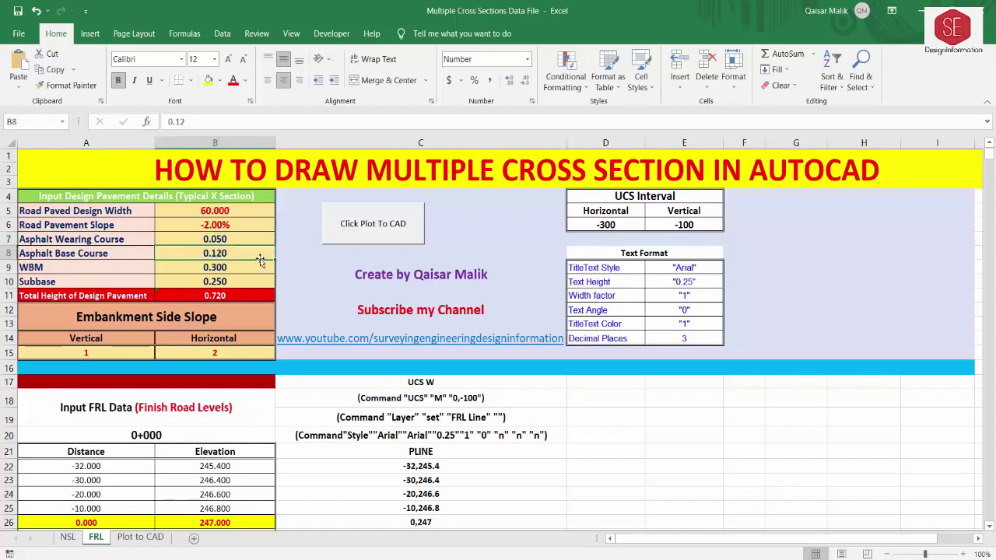
pyautogui.write('0.075')
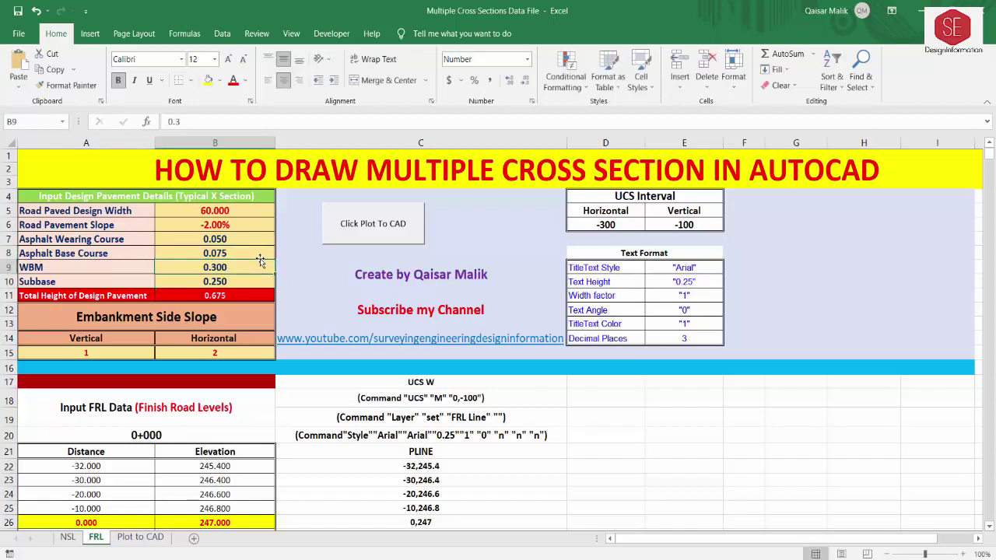
pyautogui.press('Return')
pyautogui.click(261, 257)
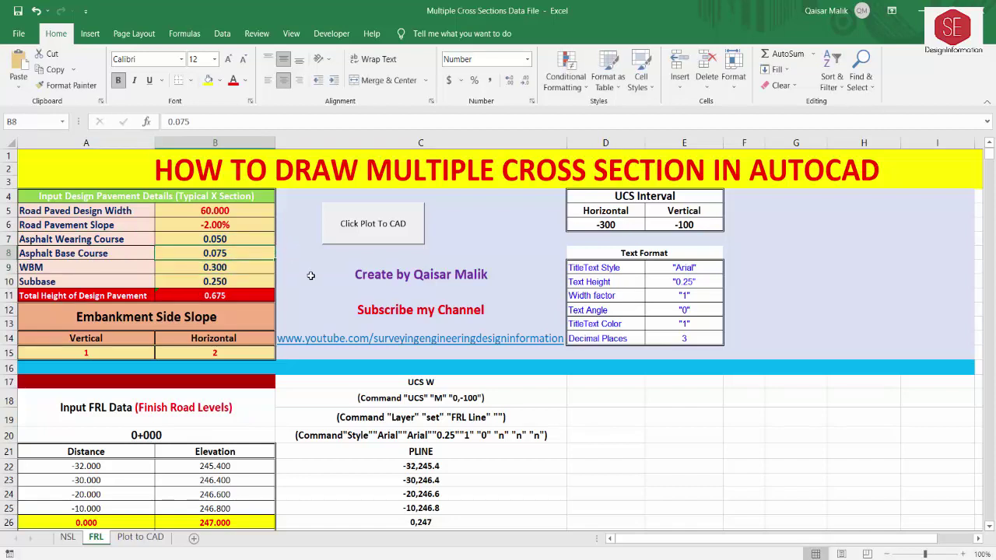
pyautogui.write('0.12')
pyautogui.press('Return')
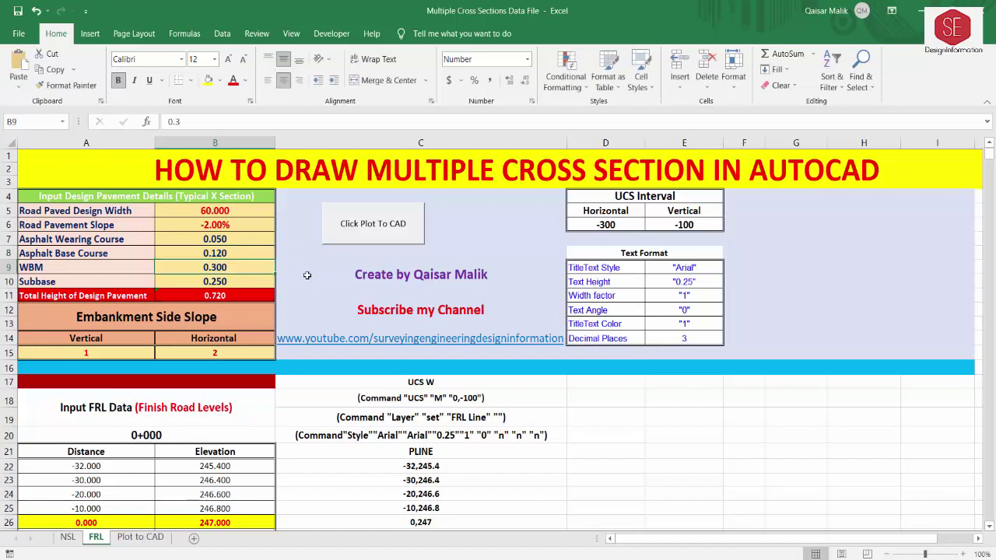
# - Try a 0.350 WBM thickness, then restore it to 0.300
pyautogui.write('3')
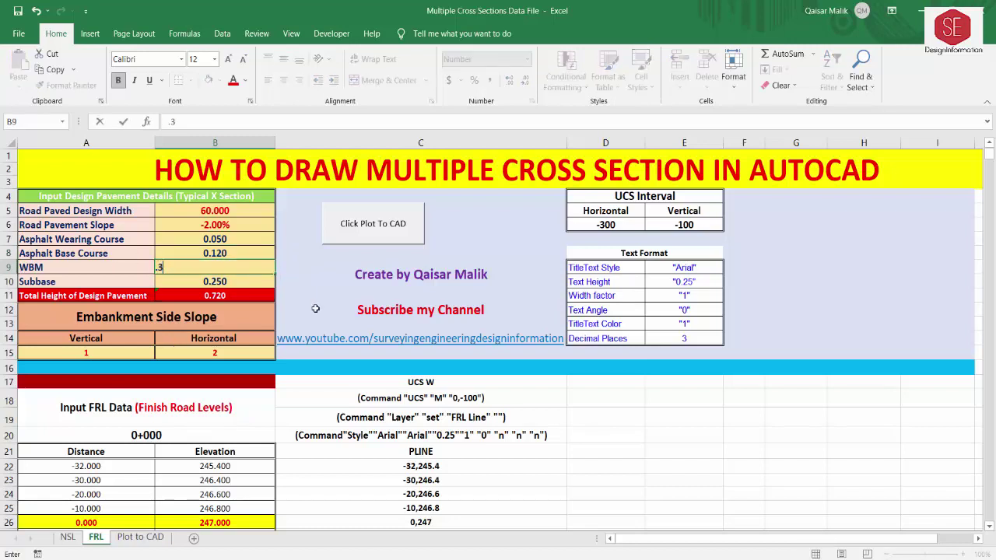
pyautogui.write('5')
pyautogui.press('Return')
pyautogui.click(251, 264)
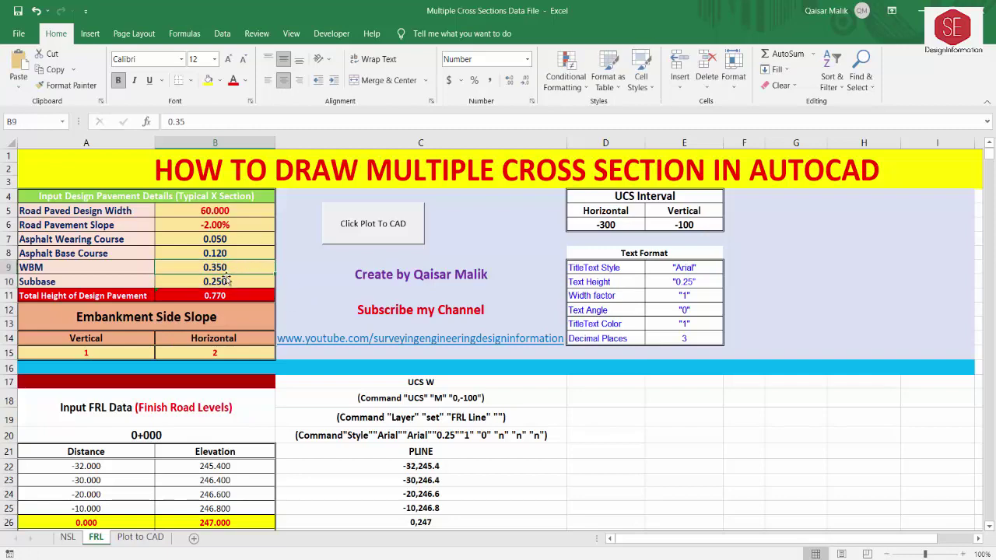
pyautogui.write('.3')
pyautogui.press('Return')
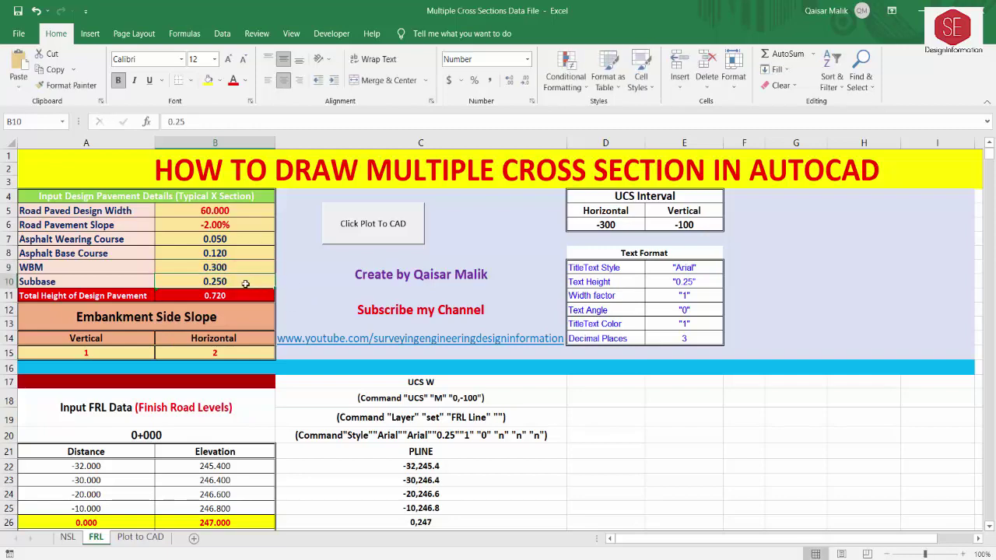
# - Review the B11 =SUM(B7:B10) total and D38:D39 PLine coordinate formulas, then return to AutoCAD
pyautogui.scroll(-1, 274, 285)
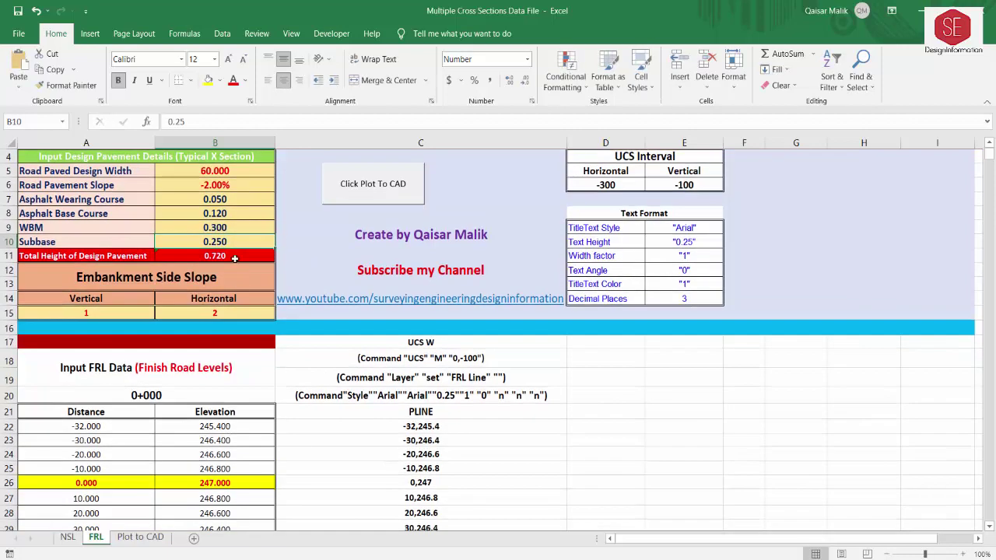
pyautogui.doubleClick(233, 257)
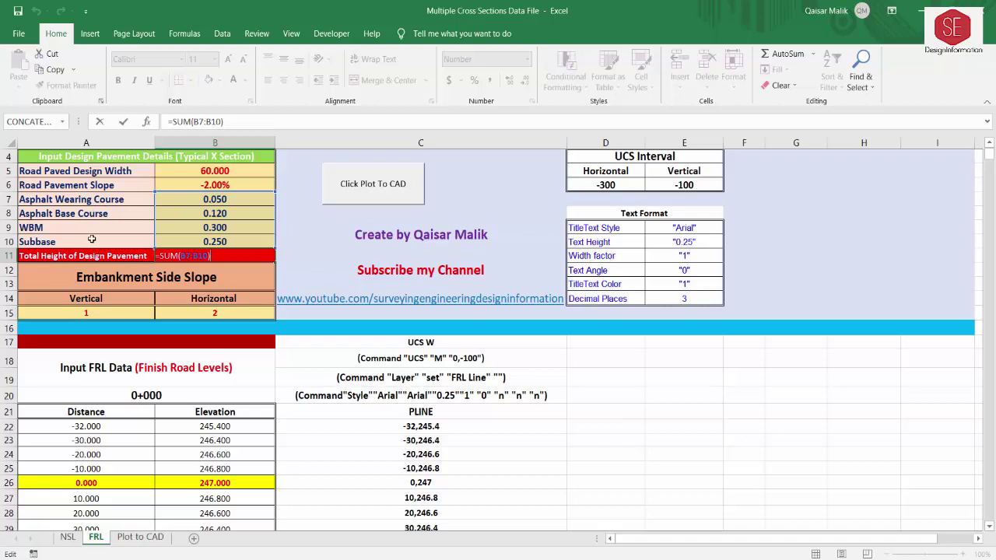
pyautogui.press('Escape')
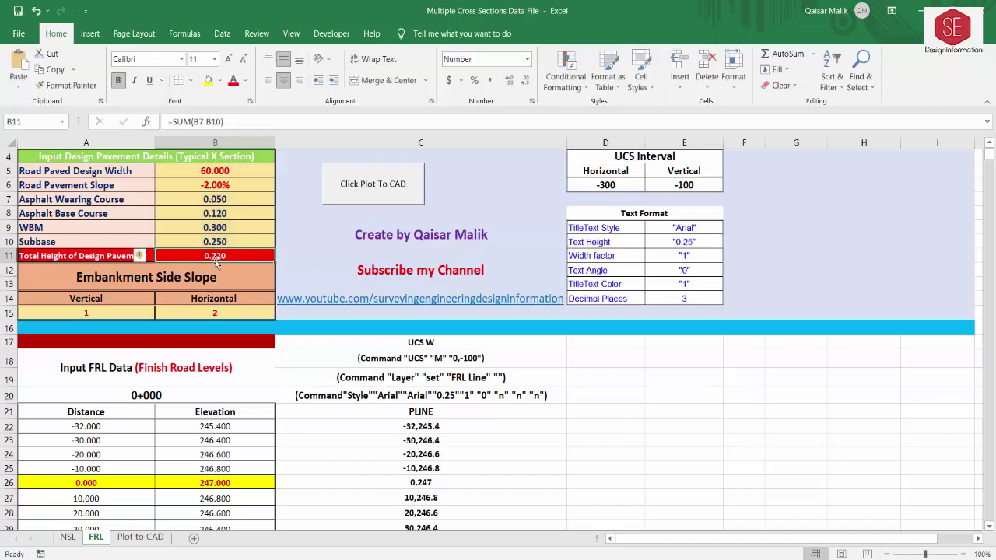
pyautogui.scroll(-5, 554, 367)
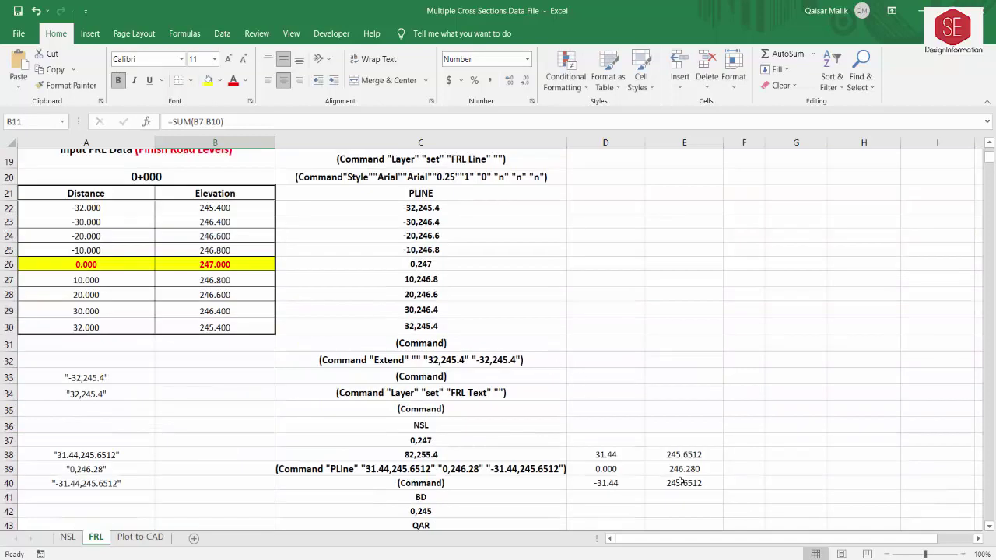
pyautogui.click(683, 457)
pyautogui.click(611, 457)
pyautogui.click(616, 471)
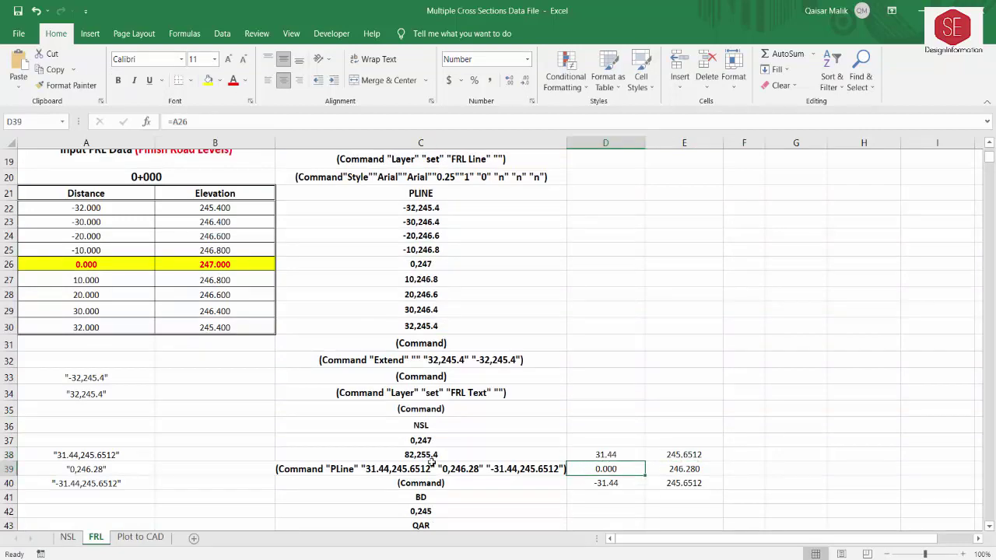
pyautogui.click(417, 469)
pyautogui.hotkey('alt', 'Tab')
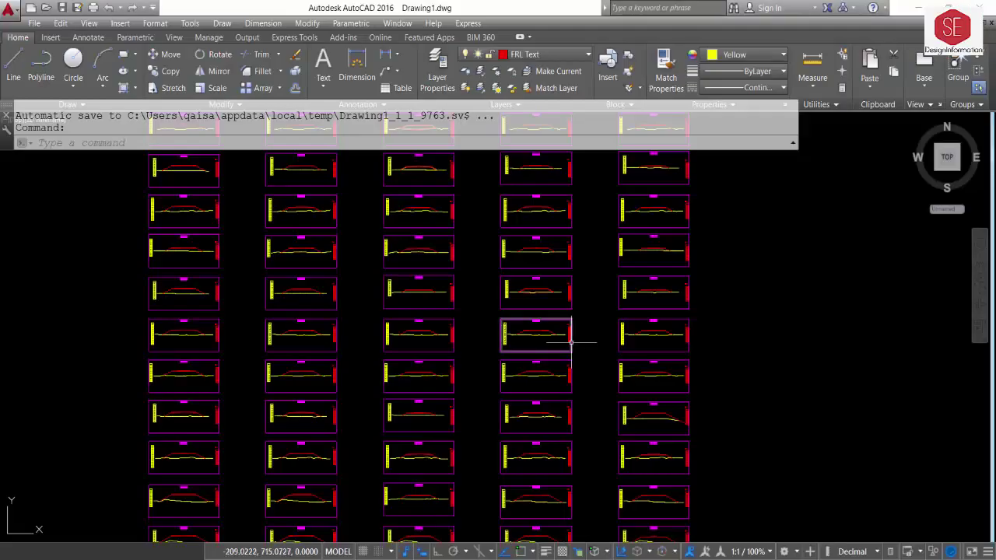
# - Zoom and pan to inspect the 0+000 and 0+020 sections, then return to Excel
pyautogui.scroll(5, 506, 272)
pyautogui.scroll(-9, 515, 272)
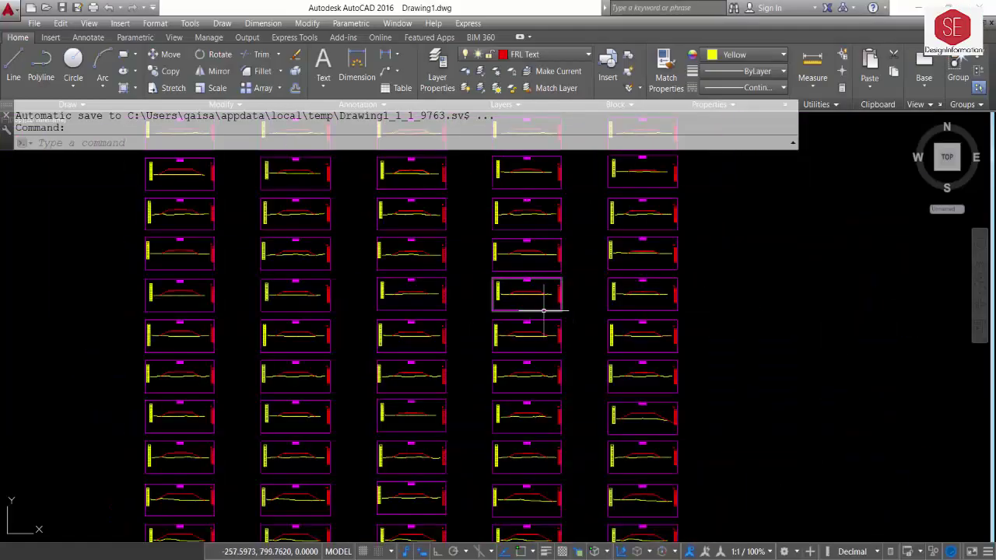
pyautogui.moveTo(527, 291)
pyautogui.mouseDown(button='middle')
pyautogui.moveTo(447, 254)
pyautogui.moveTo(480, 278)
pyautogui.mouseUp(button='middle')
pyautogui.scroll(-5, 478, 284)
pyautogui.scroll(1, 477, 285)
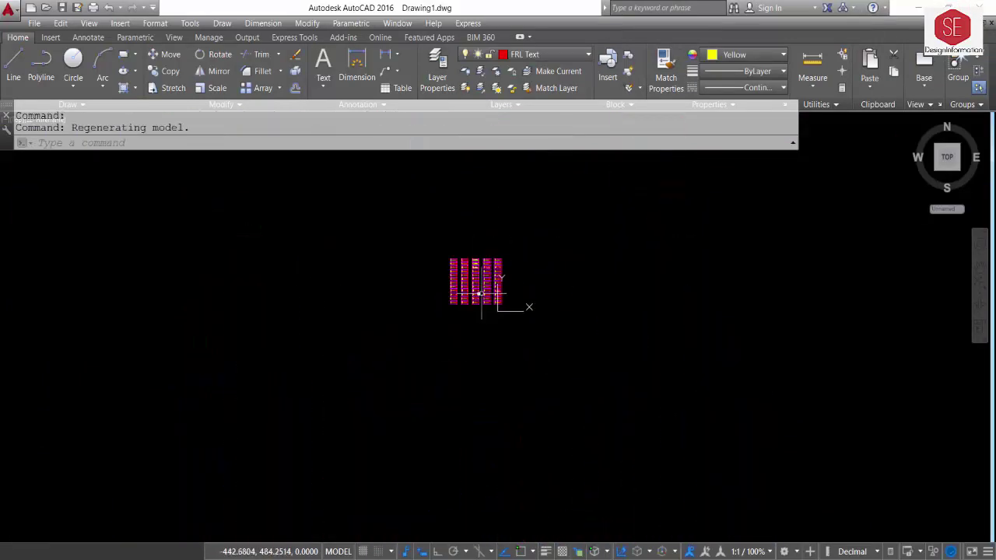
pyautogui.scroll(4, 462, 242)
pyautogui.scroll(10, 618, 411)
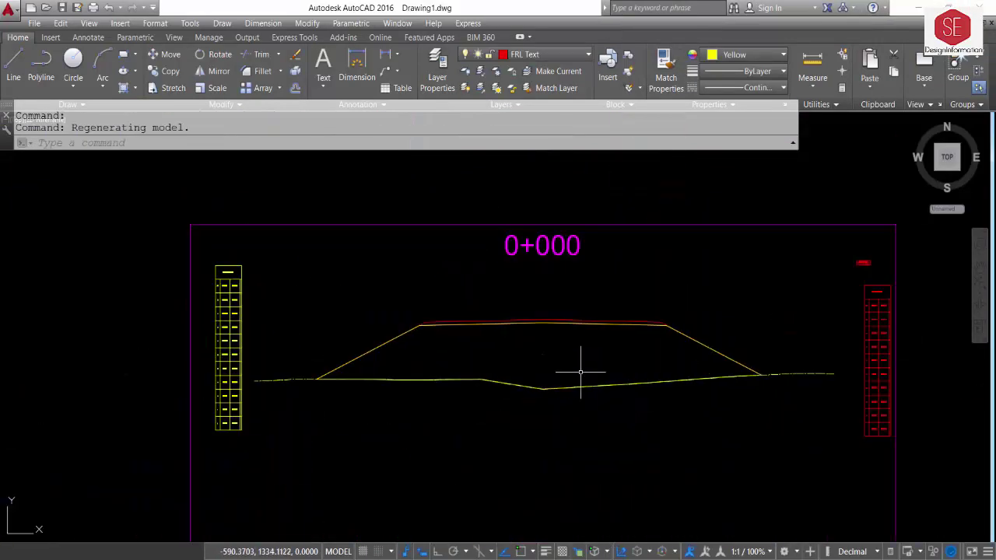
pyautogui.scroll(-4, 546, 266)
pyautogui.scroll(5, 558, 302)
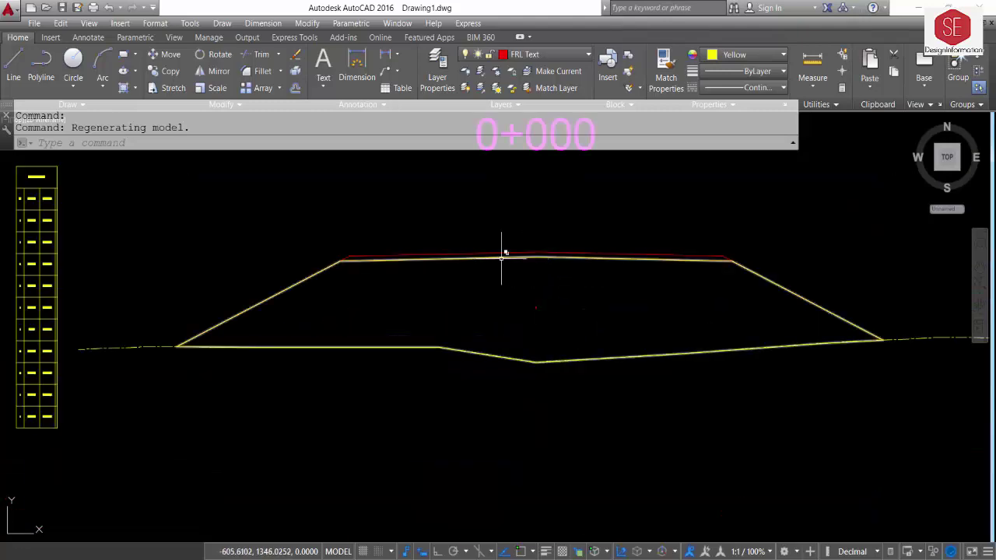
pyautogui.scroll(-2, 506, 267)
pyautogui.scroll(-2, 596, 234)
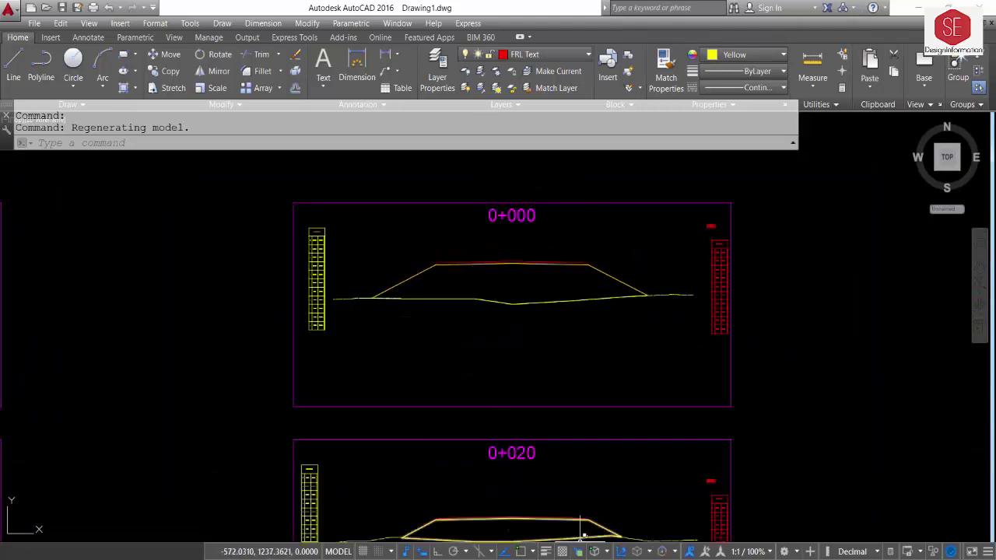
pyautogui.hotkey('alt', 'Tab')
# - Check the total pavement height formula and the column D PLine offset formulas
pyautogui.scroll(3, 218, 204)
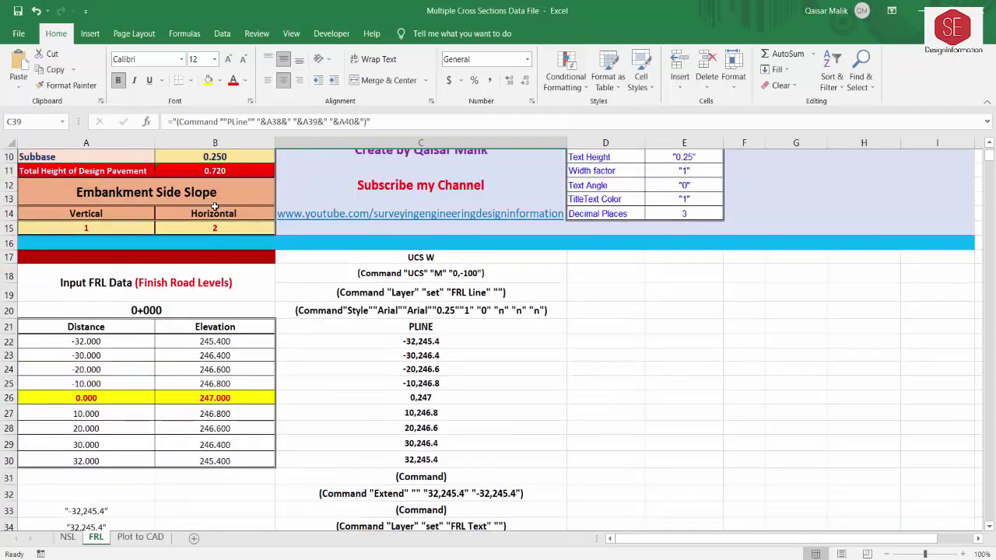
pyautogui.click(225, 173)
pyautogui.scroll(-3, 469, 335)
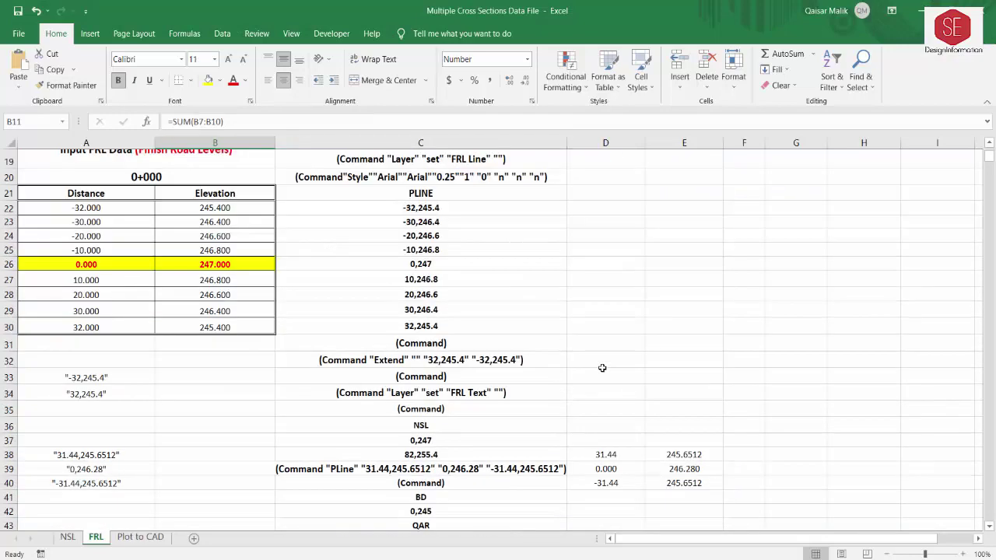
pyautogui.click(610, 456)
pyautogui.press('Down')
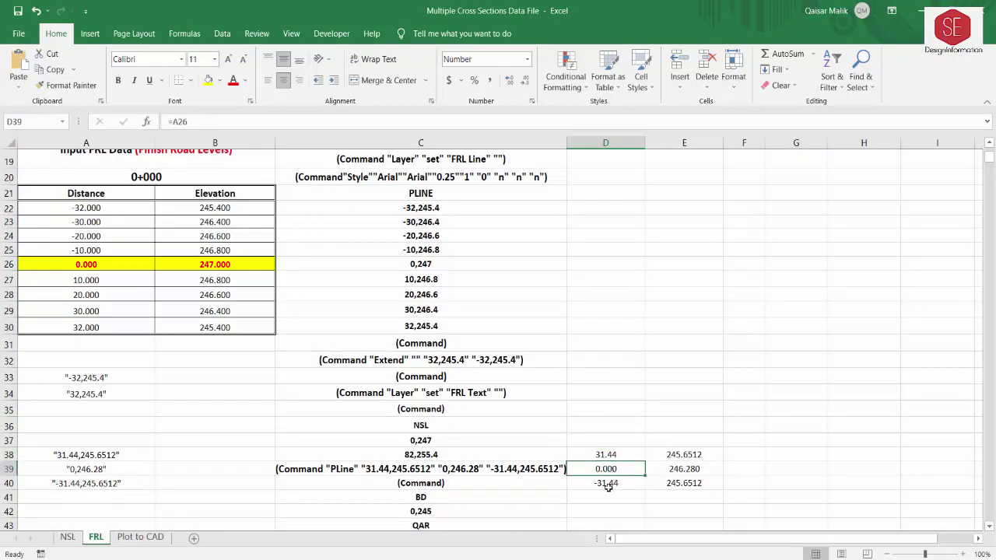
pyautogui.press('Down')
pyautogui.scroll(1, 304, 402)
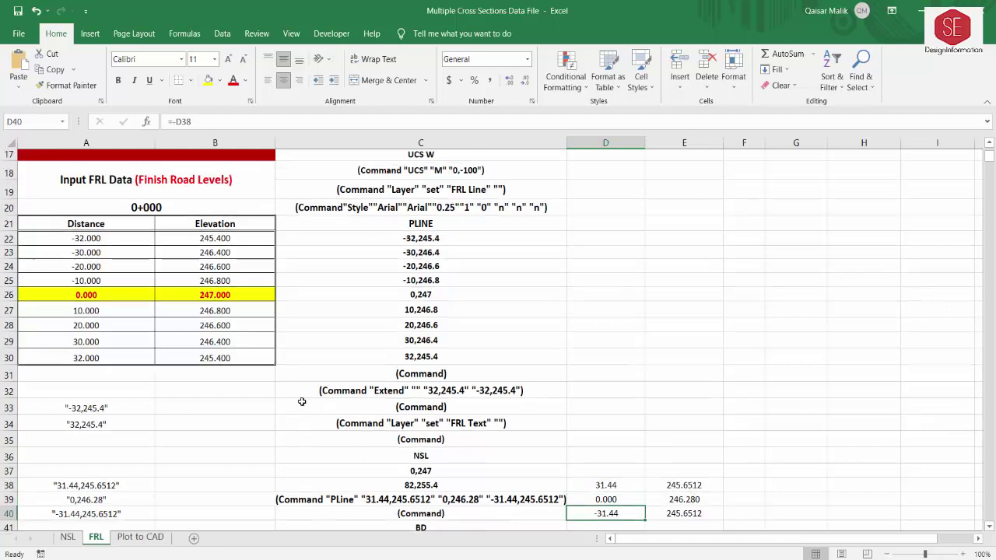
pyautogui.scroll(4, 304, 402)
# - Try embankment horizontal side slopes of 3 and 4 in B15
pyautogui.click(86, 314)
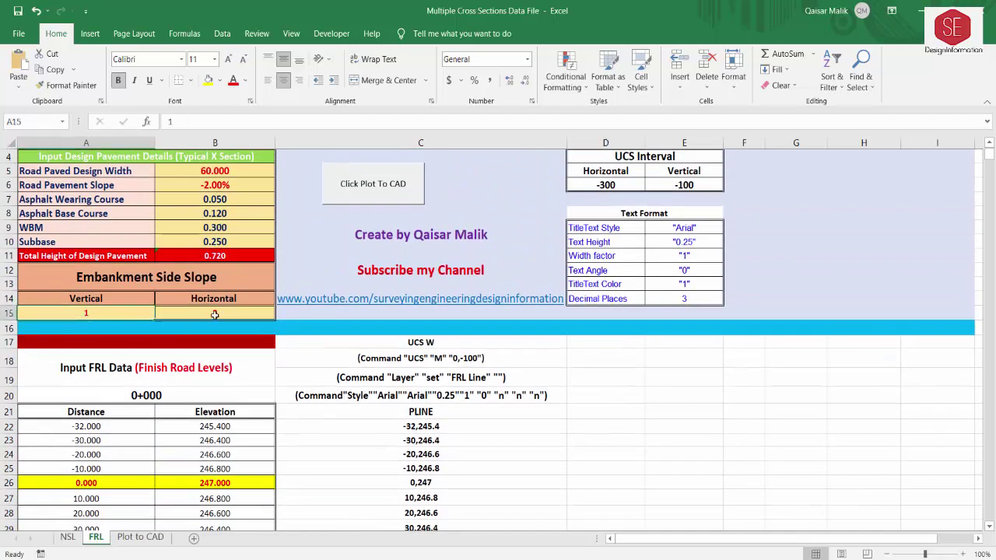
pyautogui.click(225, 314)
pyautogui.write('3')
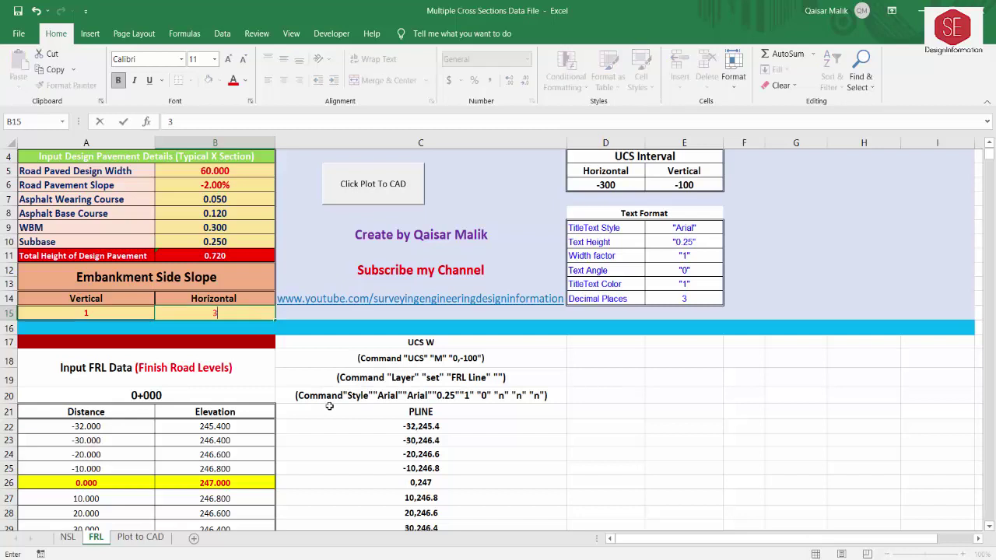
pyautogui.press('Return')
pyautogui.click(231, 311)
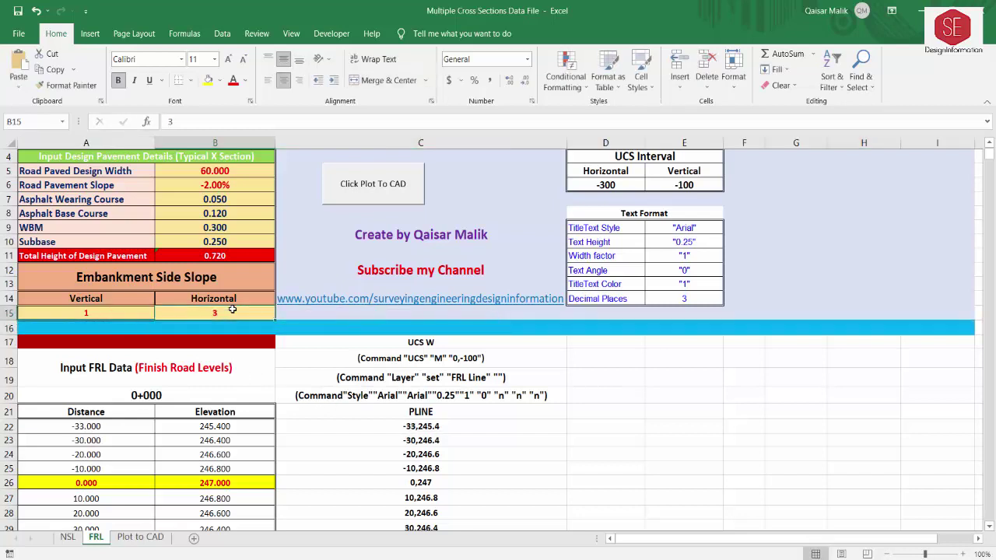
pyautogui.write('4')
pyautogui.press('Return')
# - Try a side slope of 1, then restore it to 2
pyautogui.click(232, 310)
pyautogui.write('1')
pyautogui.press('Return')
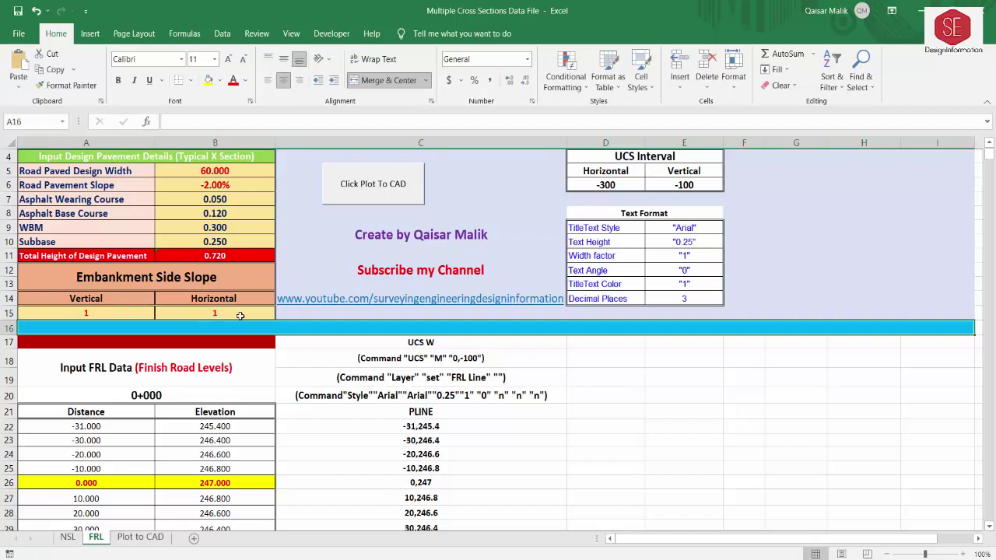
pyautogui.click(239, 314)
pyautogui.write('2')
pyautogui.press('Return')
# - Inspect the FRL distance and elevation formulas from -30 to 32
pyautogui.scroll(-3, 260, 304)
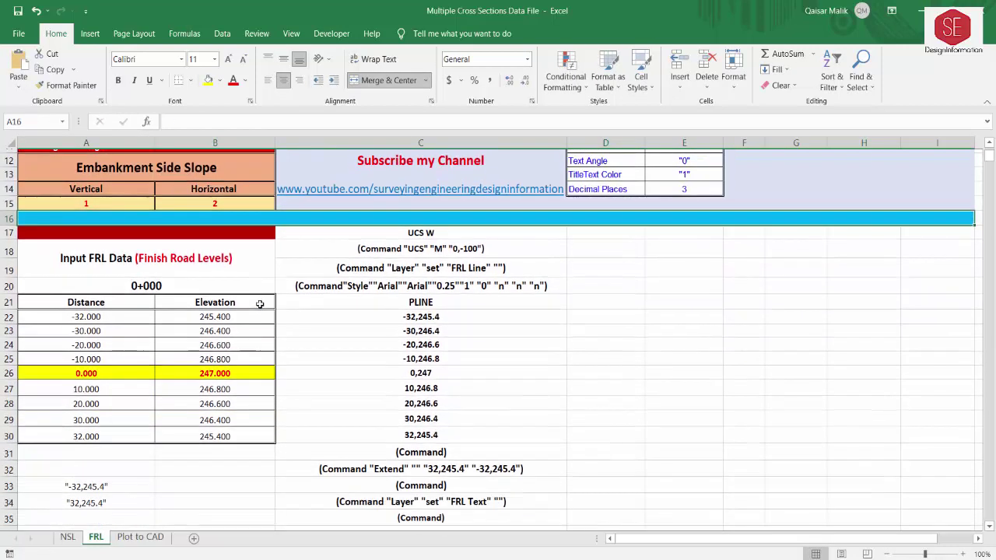
pyautogui.moveTo(72, 286); pyautogui.dragTo(226, 416)
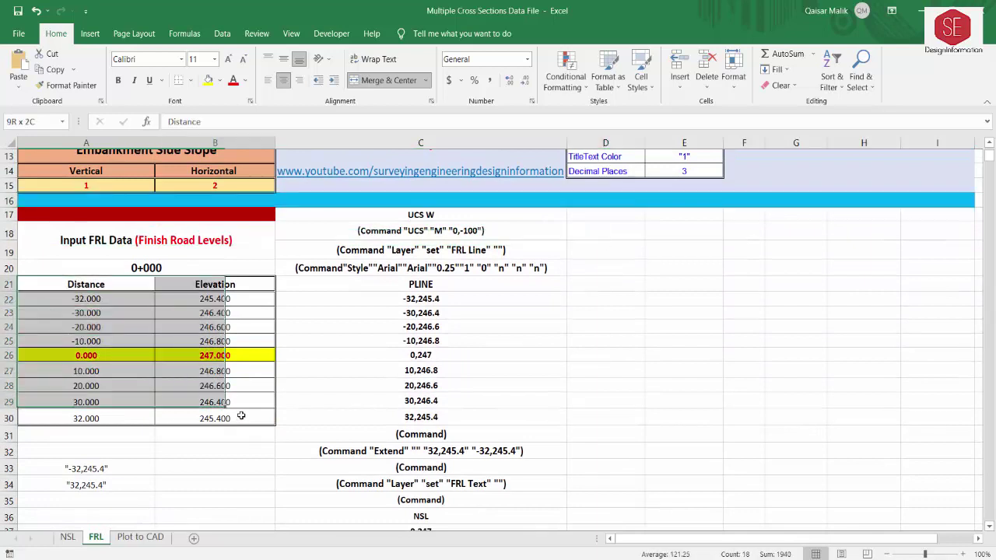
pyautogui.click(136, 327)
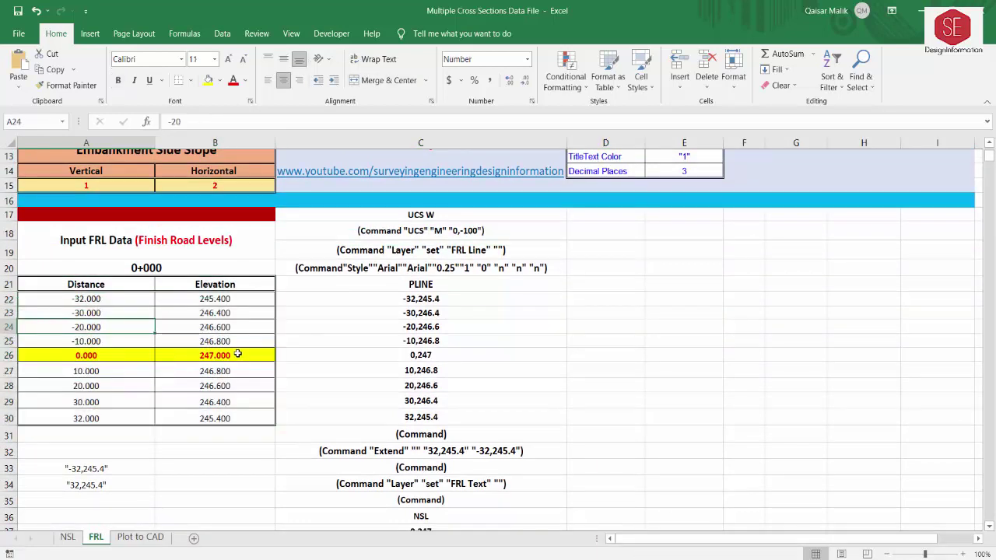
pyautogui.click(217, 356)
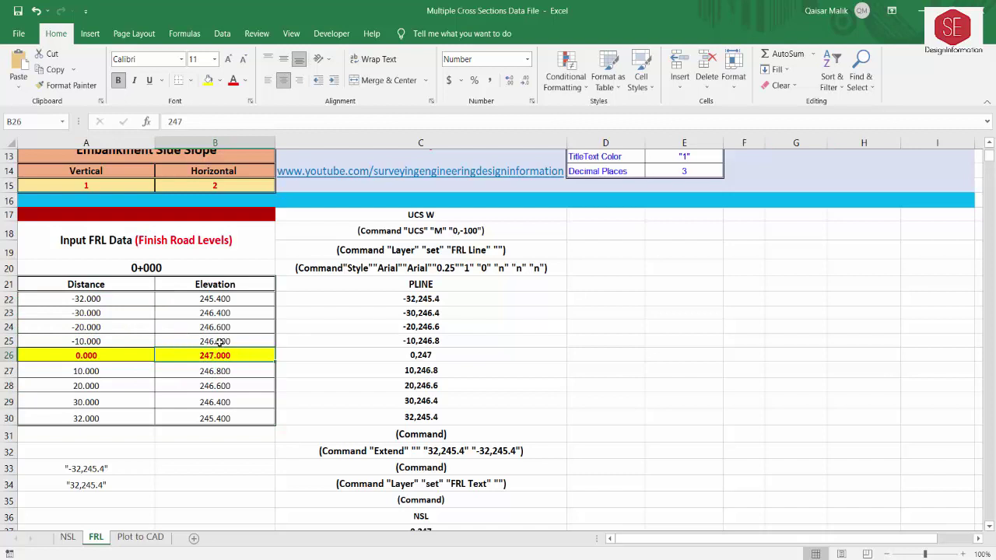
pyautogui.click(220, 342)
pyautogui.click(216, 300)
pyautogui.click(215, 313)
pyautogui.click(212, 327)
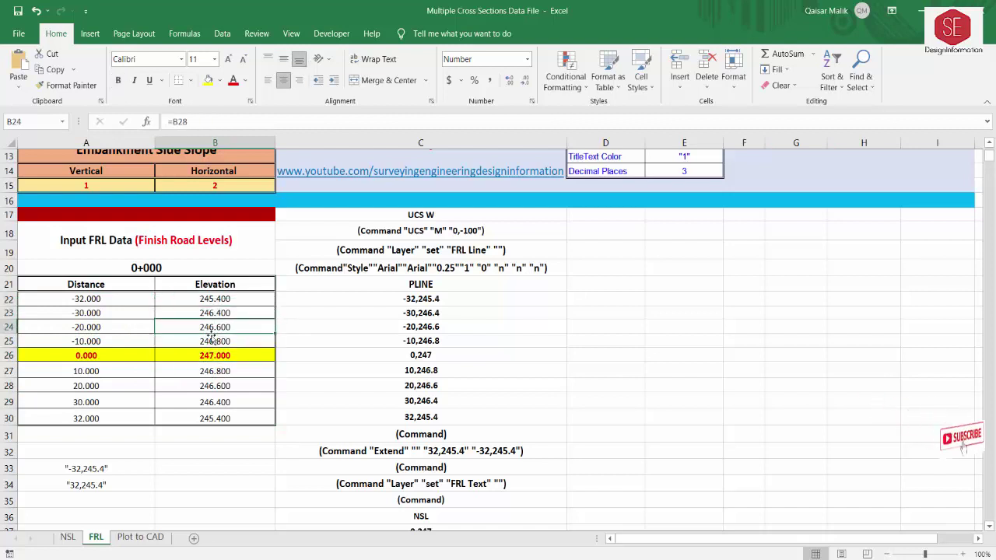
pyautogui.click(95, 305)
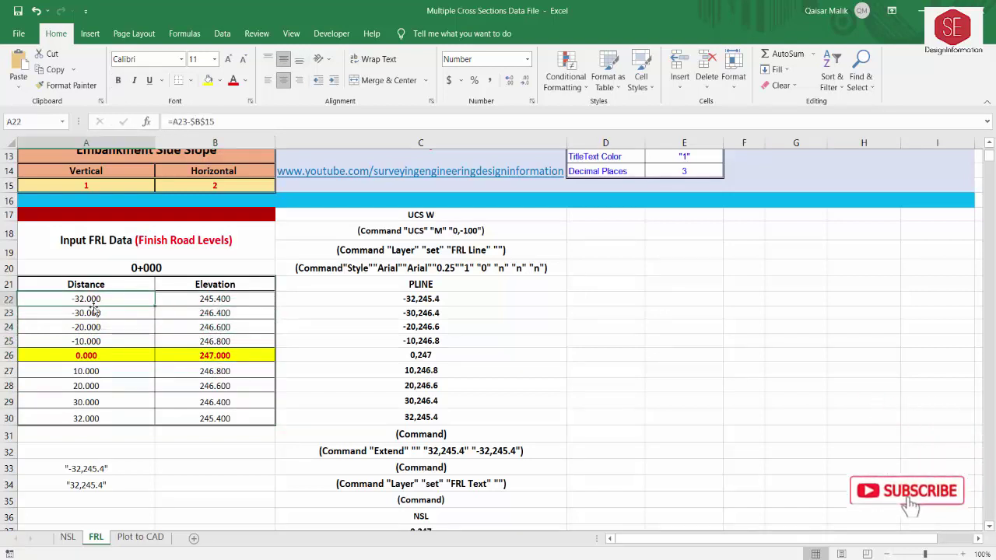
pyautogui.click(88, 315)
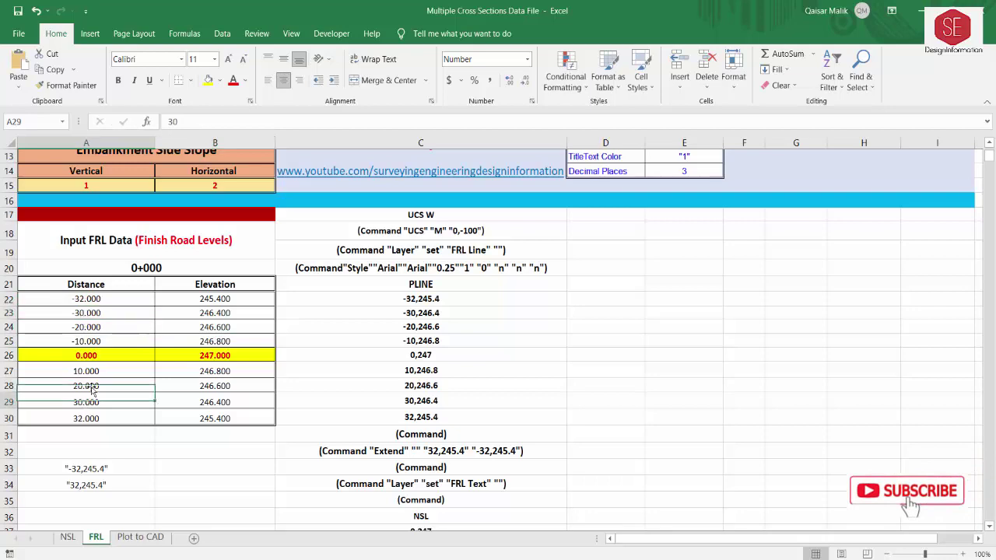
pyautogui.moveTo(89, 312); pyautogui.dragTo(106, 396)
# - Set the Road Paved Design Width to 40
pyautogui.scroll(4, 195, 350)
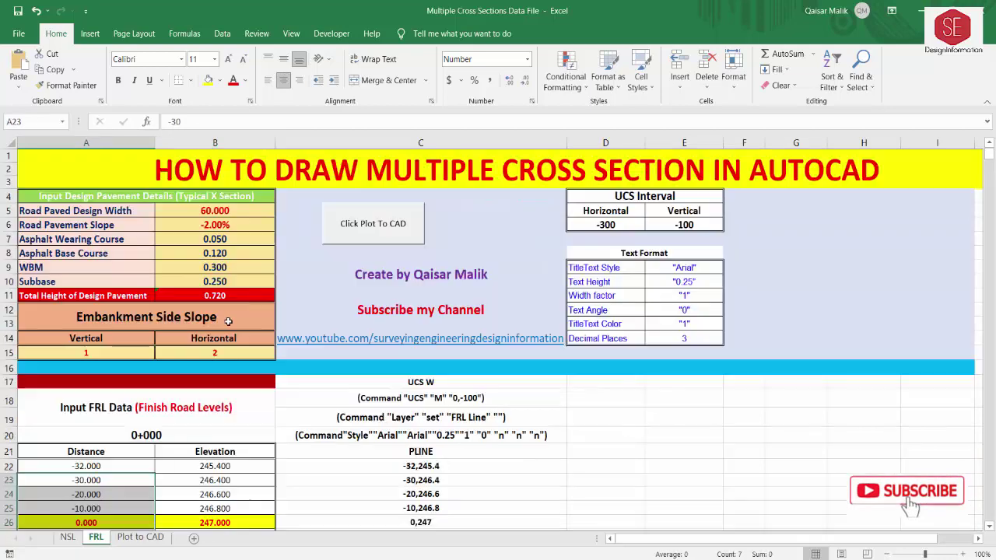
pyautogui.click(224, 210)
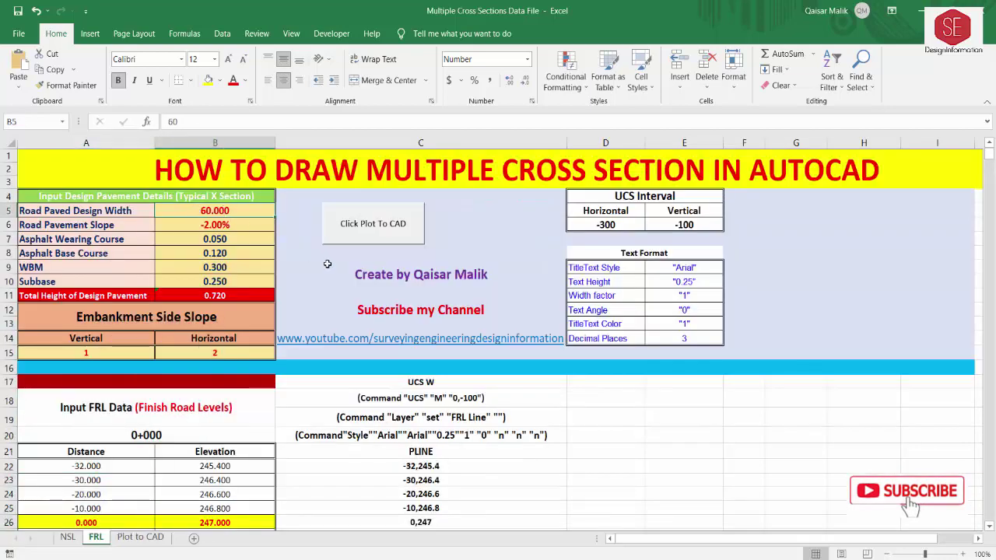
pyautogui.write('40')
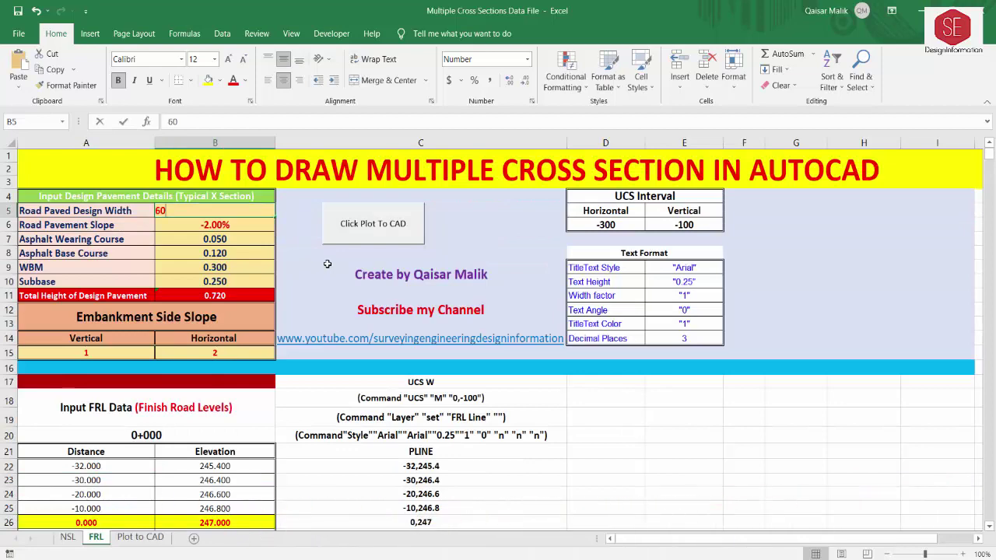
pyautogui.press('Return')
pyautogui.scroll(-3, 244, 290)
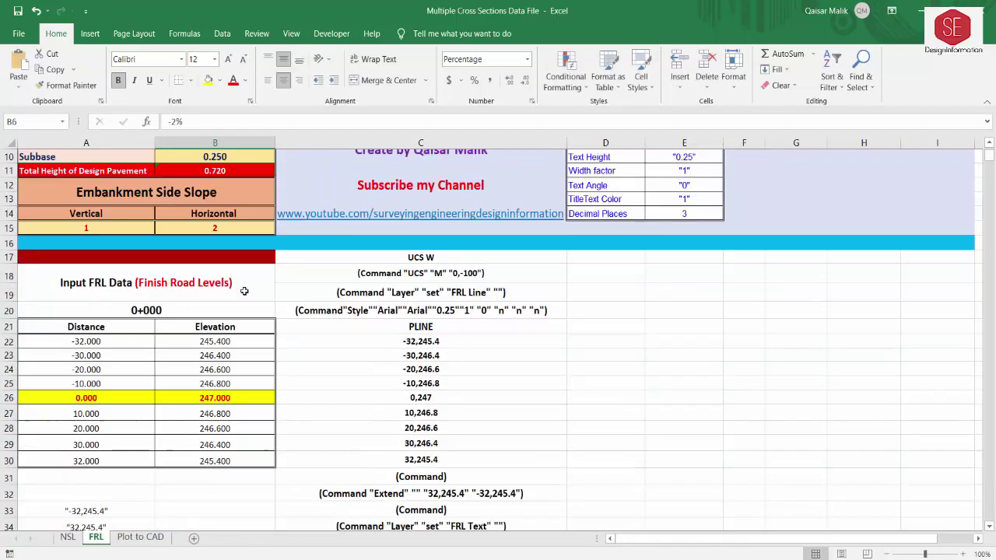
# - Delete the -30 row from the FRL table
pyautogui.click(10, 355)
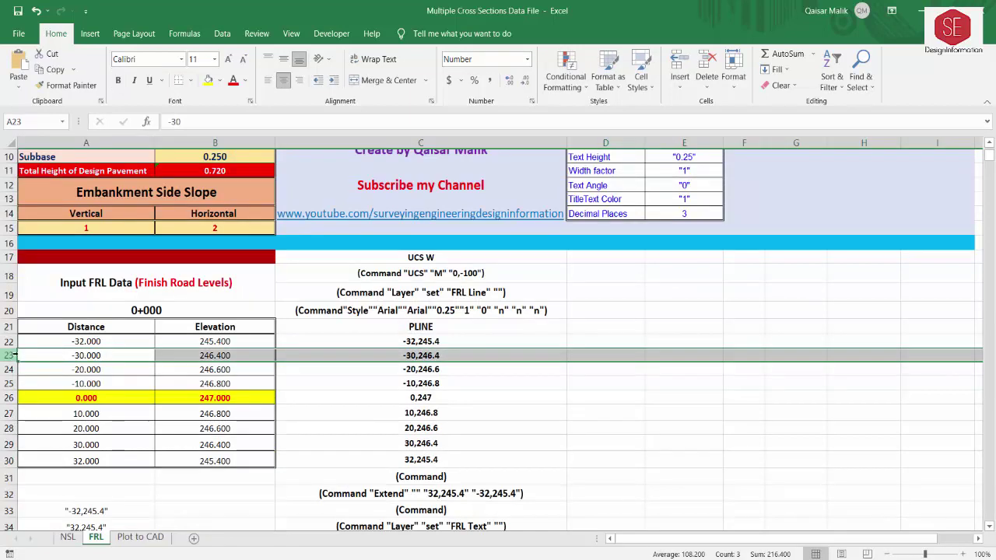
pyautogui.click(95, 355)
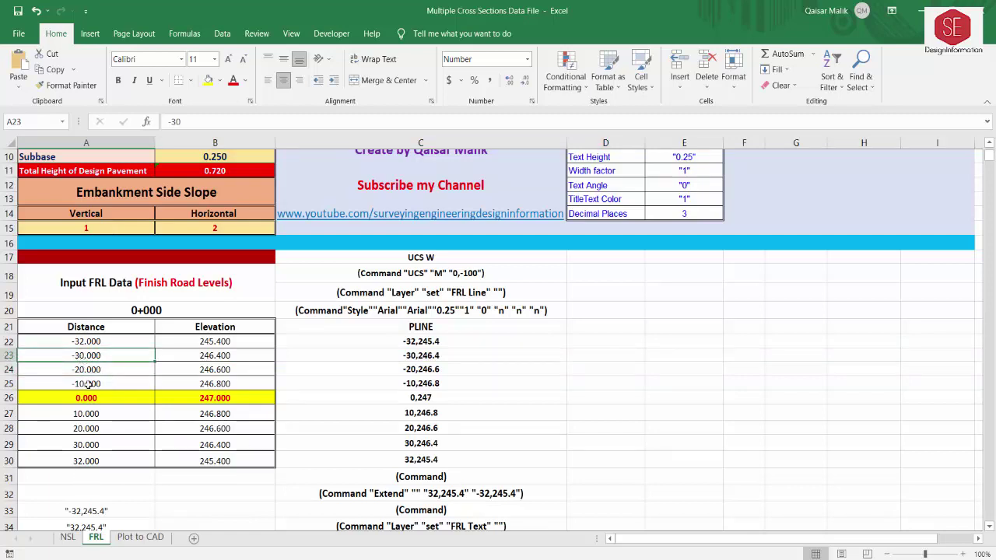
pyautogui.click(9, 354)
pyautogui.rightClick(8, 354)
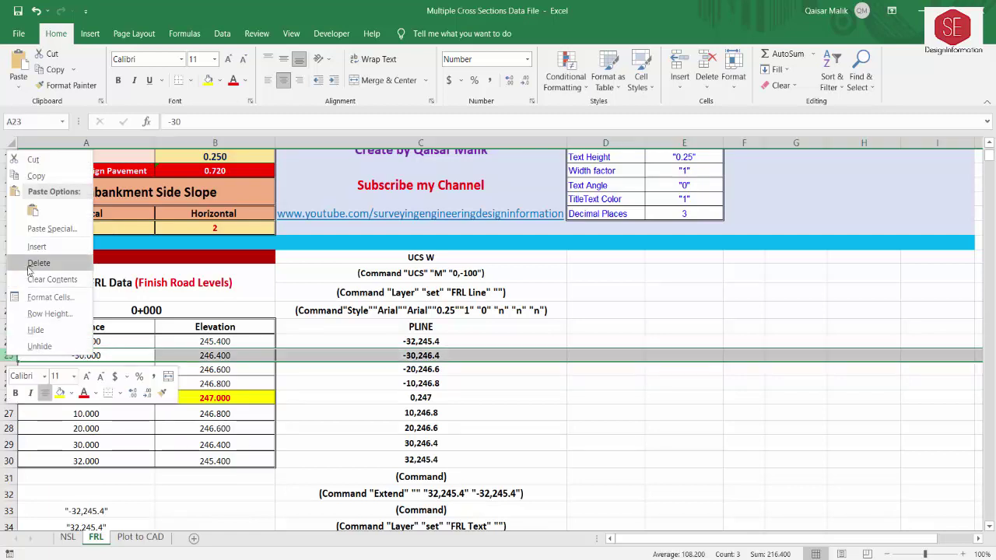
pyautogui.click(29, 265)
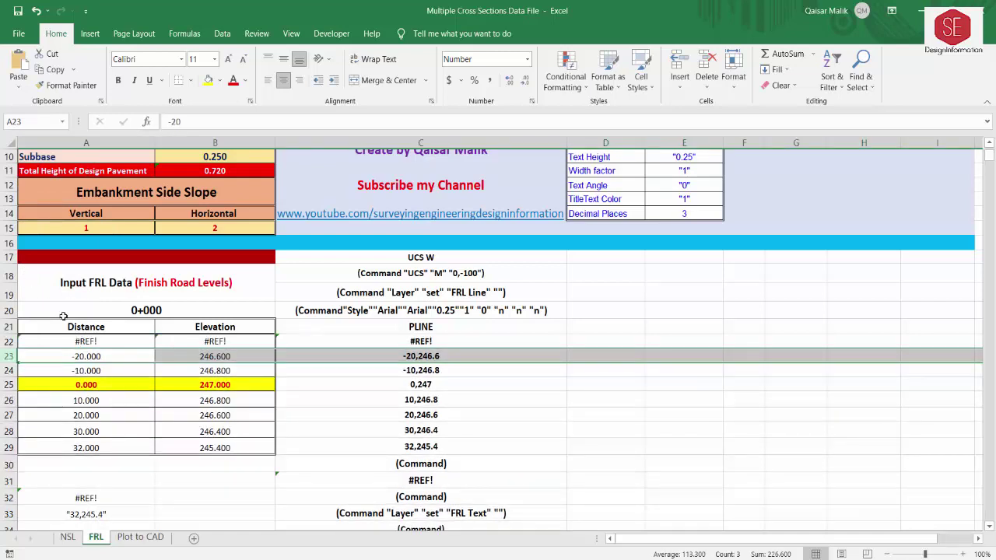
# - Repair the broken first distance formula to =A23-$B$15, giving -22.000
pyautogui.doubleClick(109, 340)
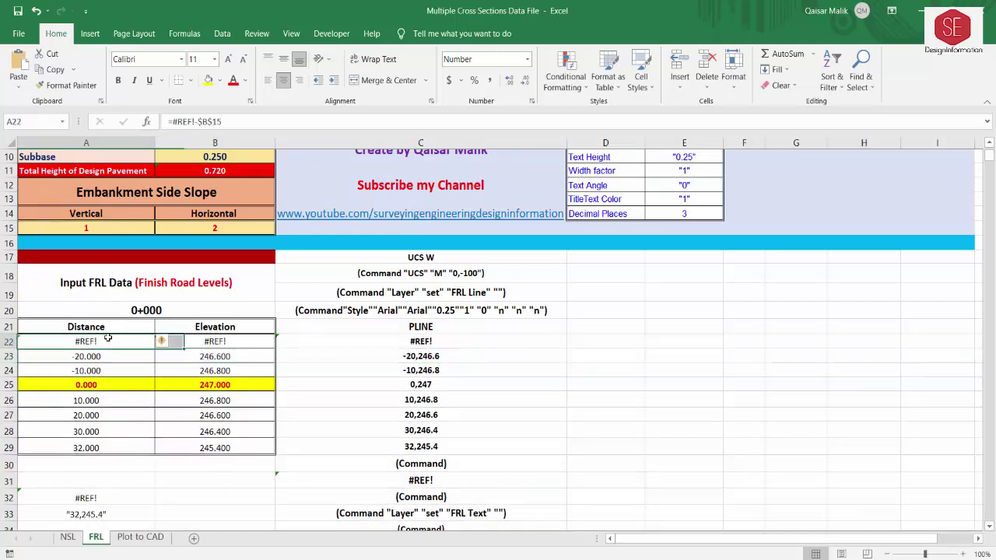
pyautogui.press('BackSpace')
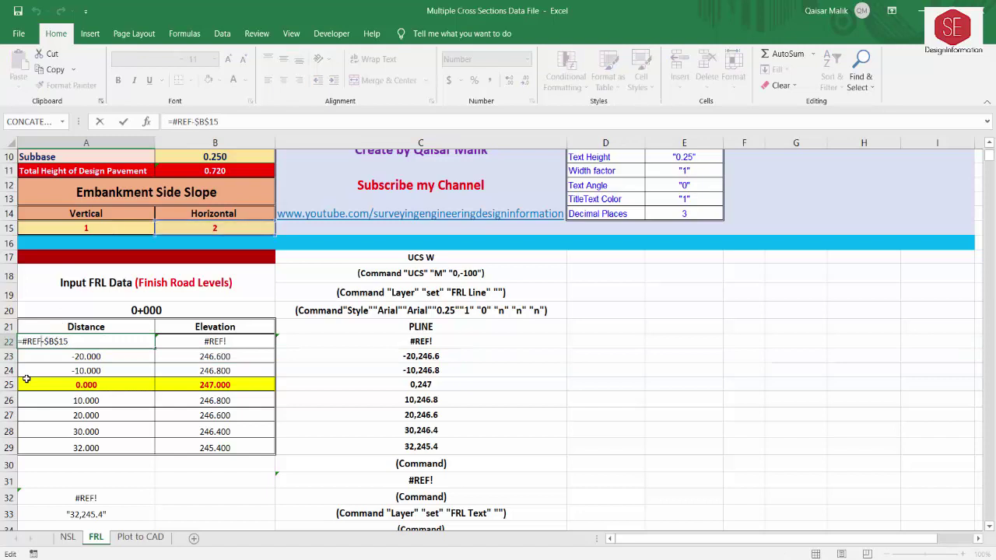
pyautogui.press('BackSpace')
pyautogui.press('BackSpace')
pyautogui.press('BackSpace')
pyautogui.press('BackSpace')
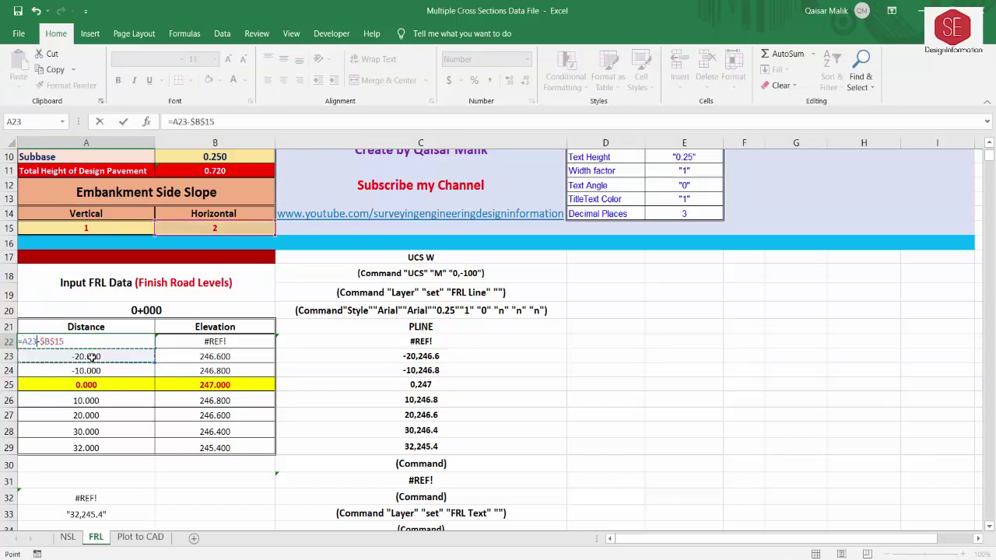
pyautogui.press('Return')
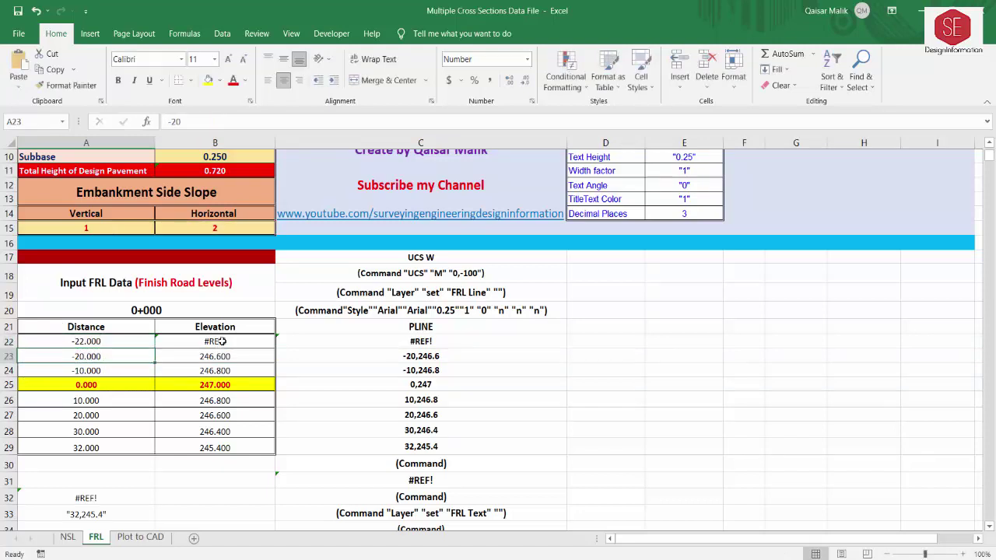
# - Repair the first elevation formula to =B23-$A$15, giving 245.600, and verify both
pyautogui.doubleClick(222, 341)
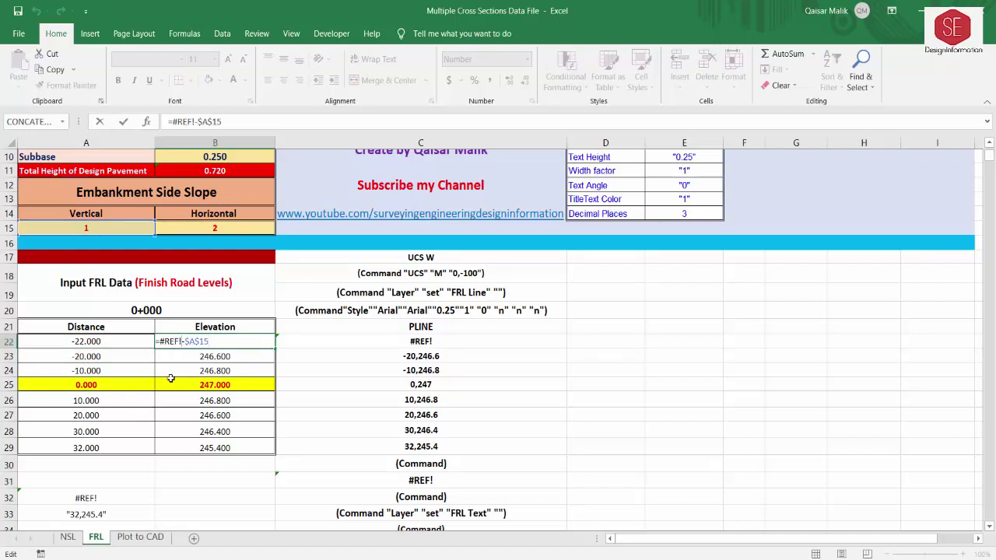
pyautogui.press('BackSpace')
pyautogui.press('BackSpace')
pyautogui.press('BackSpace')
pyautogui.press('BackSpace')
pyautogui.press('BackSpace')
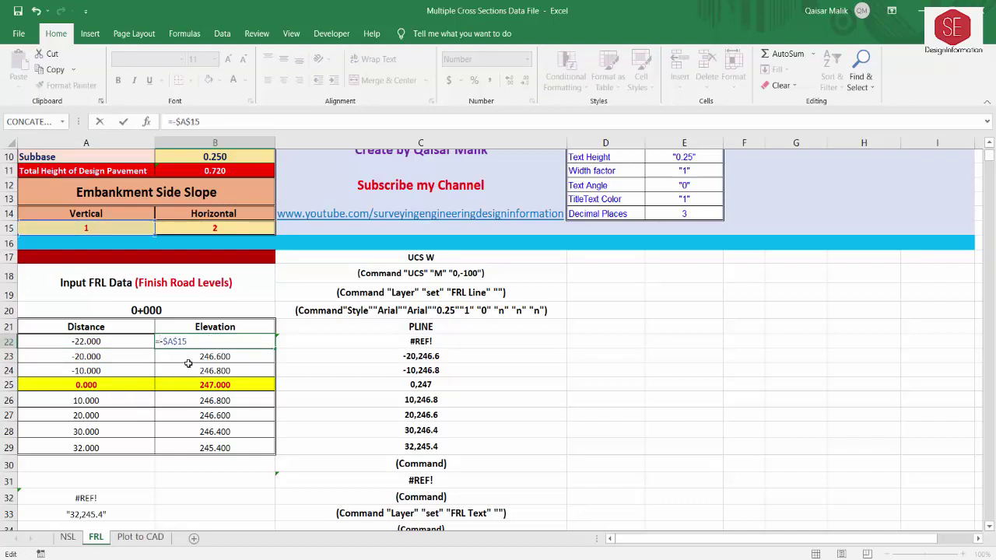
pyautogui.click(199, 356)
pyautogui.press('Return')
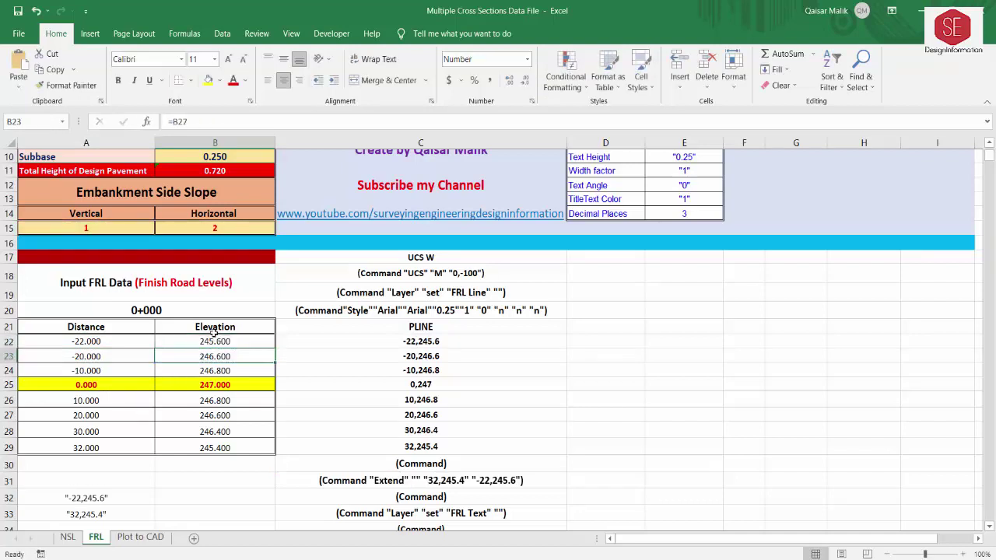
pyautogui.press('Up')
pyautogui.click(105, 342)
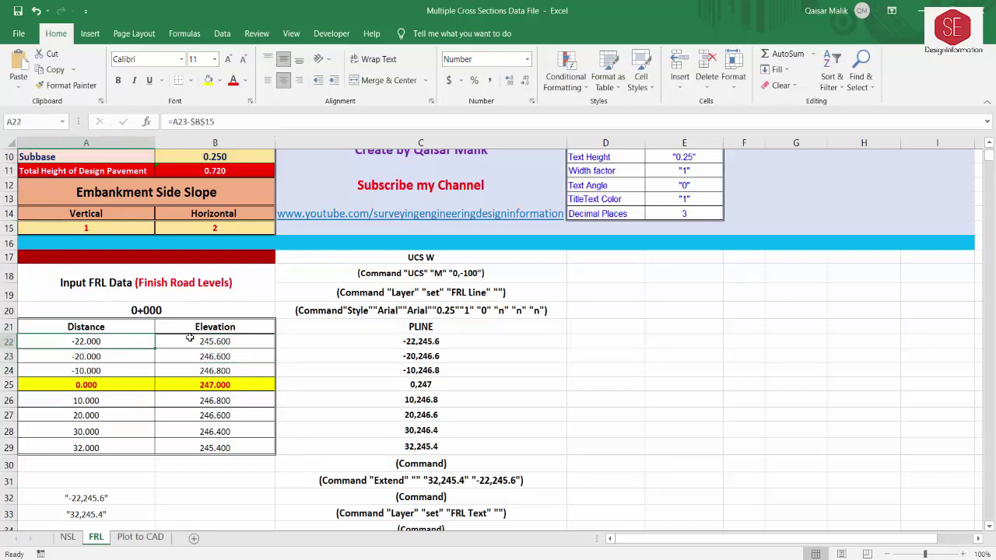
pyautogui.press('Right')
pyautogui.press('Left')
# - Check the 40 paved width, then change the centreline elevation to 250
pyautogui.press('Down')
pyautogui.scroll(3, 220, 205)
pyautogui.click(220, 204)
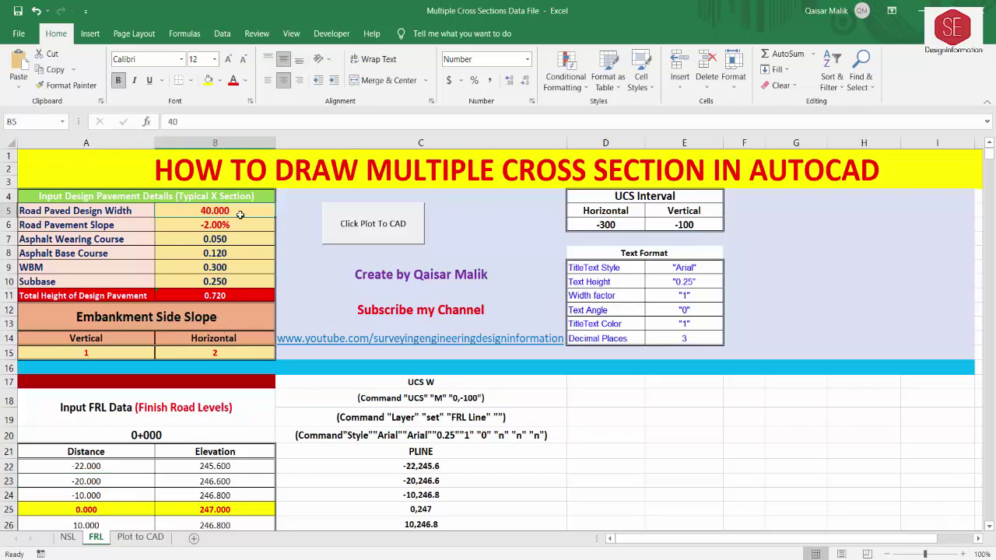
pyautogui.scroll(-4, 231, 256)
pyautogui.click(228, 343)
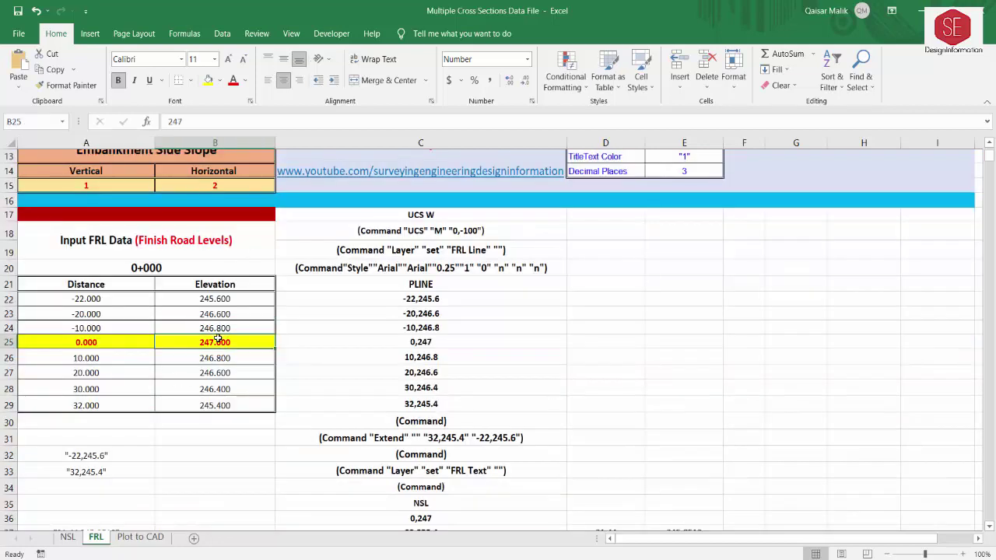
pyautogui.write('250')
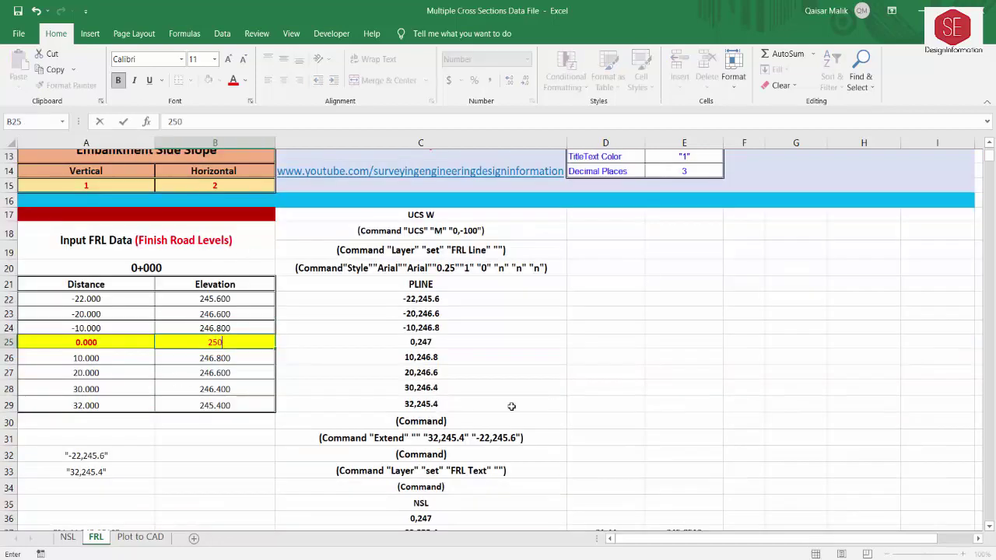
pyautogui.press('Return')
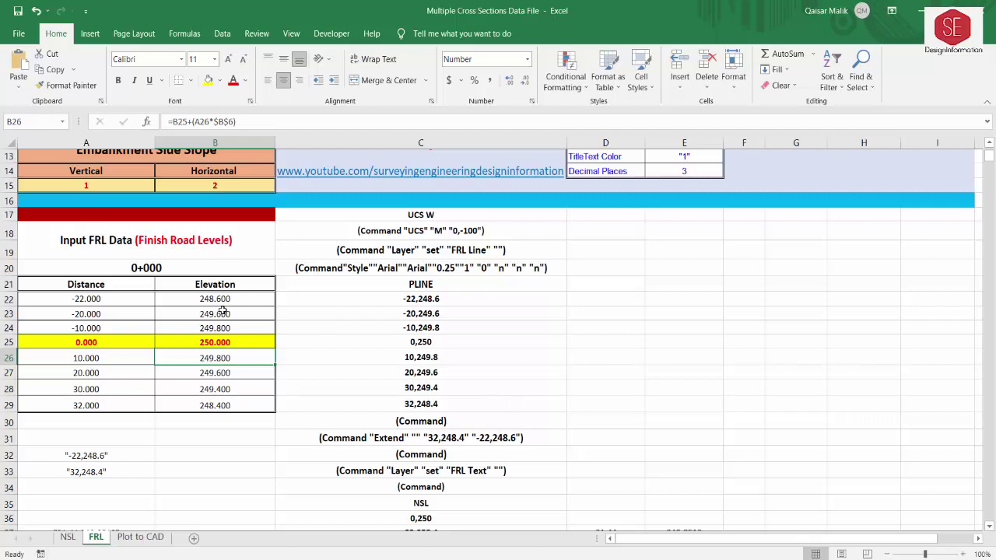
# - Review the -20 and 10 elevation formulas against the pavement slope, leaving them unchanged
pyautogui.scroll(1, 223, 311)
pyautogui.scroll(3, 232, 258)
pyautogui.click(224, 225)
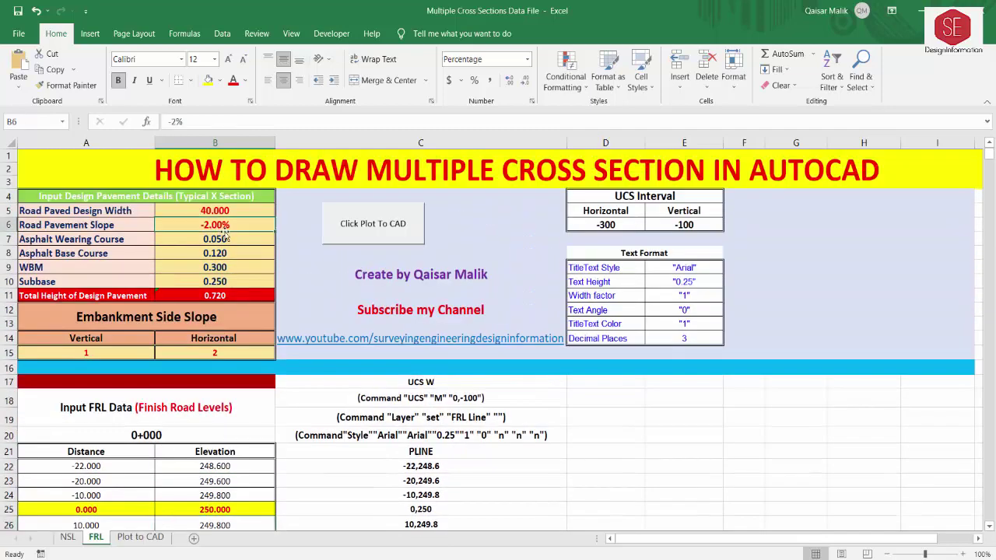
pyautogui.scroll(-2, 241, 264)
pyautogui.click(220, 394)
pyautogui.doubleClick(220, 396)
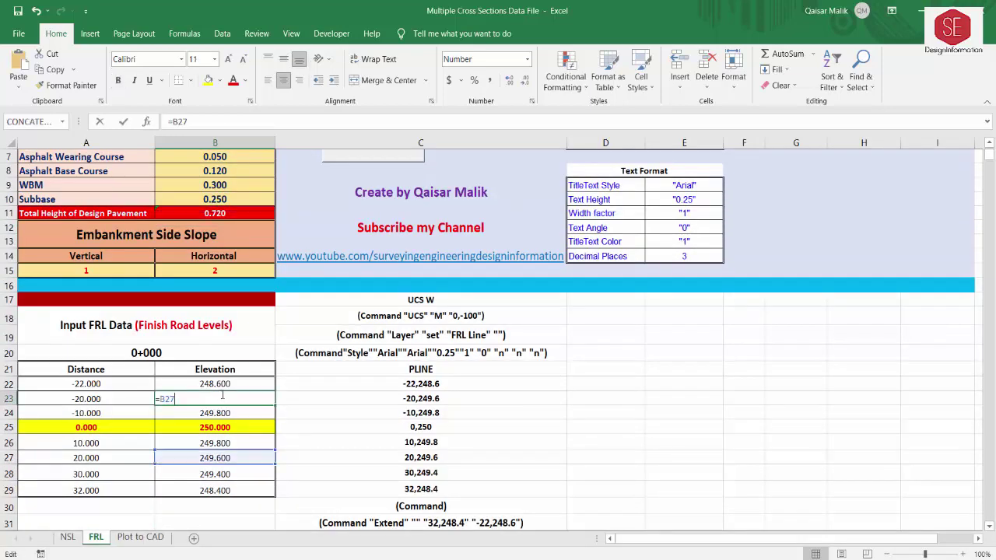
pyautogui.hotkey('ctrl', 'Return')
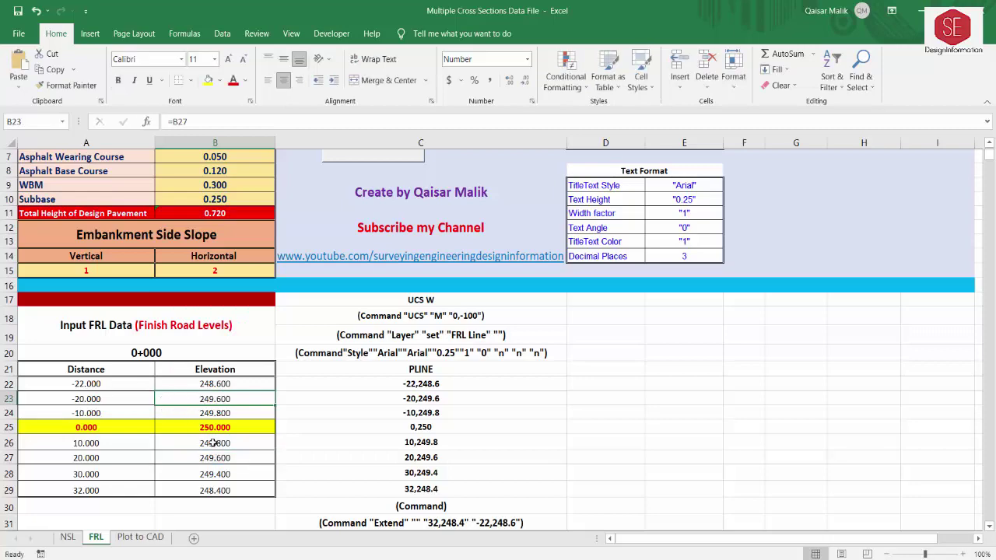
pyautogui.doubleClick(213, 443)
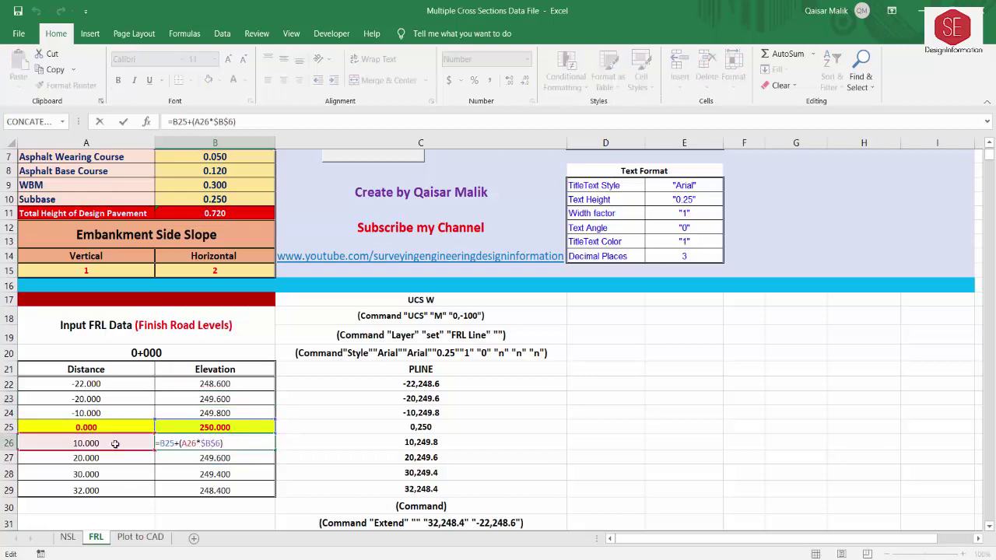
pyautogui.scroll(-1, 82, 443)
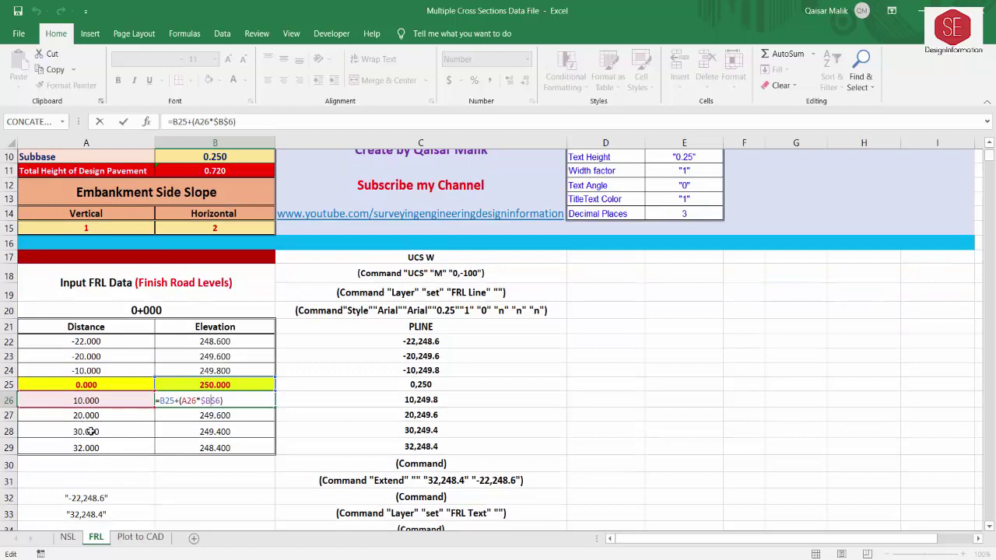
pyautogui.scroll(3, 122, 432)
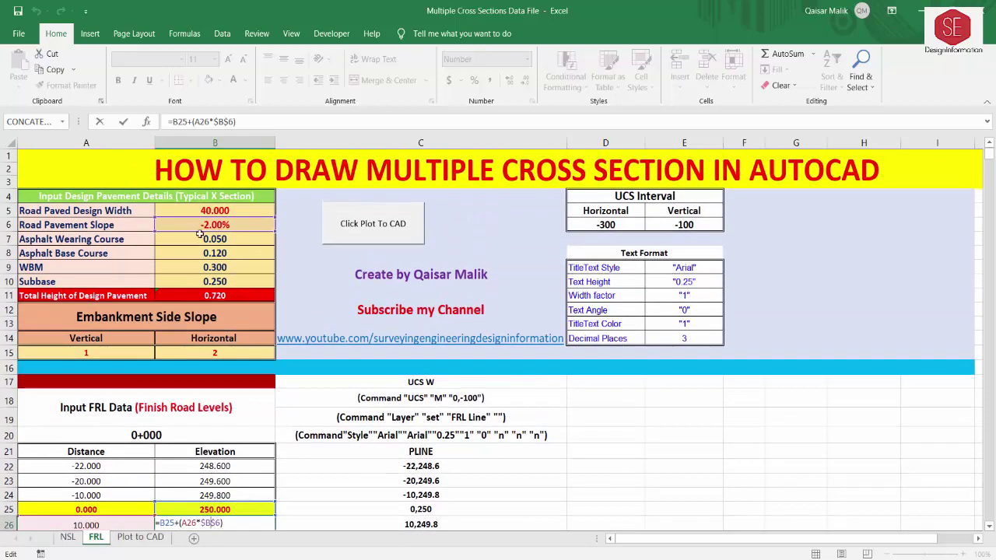
# - Try a -1.5% pavement slope and inspect B26's elevation formula references
pyautogui.click(241, 224)
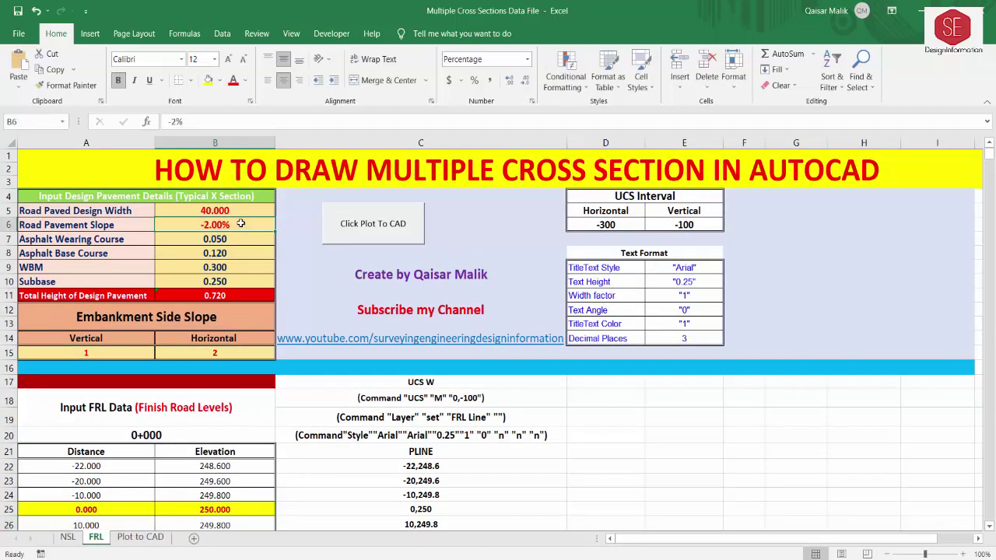
pyautogui.write('-1.5')
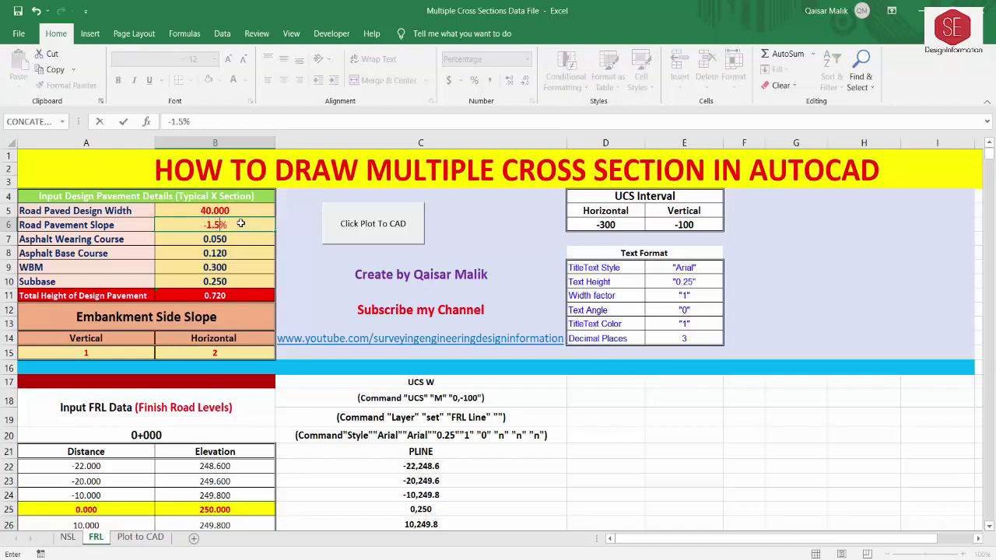
pyautogui.press('Return')
pyautogui.scroll(-3, 253, 269)
pyautogui.click(218, 398)
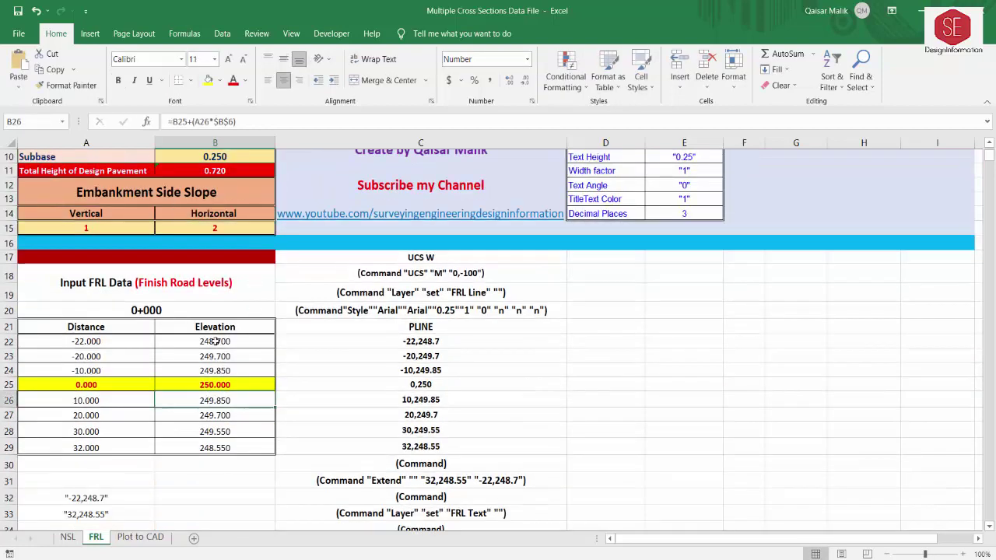
pyautogui.doubleClick(210, 400)
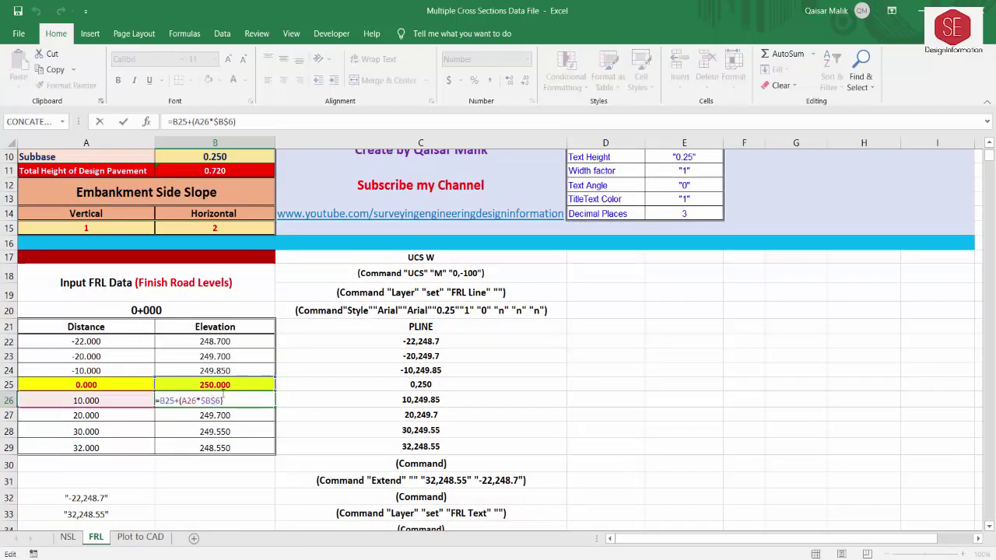
pyautogui.scroll(2, 234, 274)
# - Restore the pavement slope in B6 to -2% and point out the -20.000 distance
pyautogui.click(236, 185)
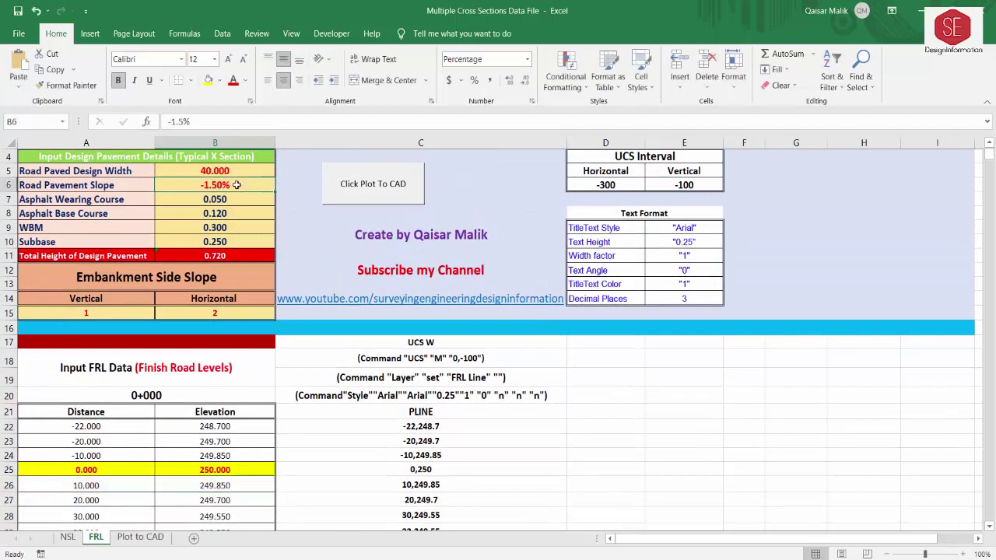
pyautogui.write('-2')
pyautogui.press('Return')
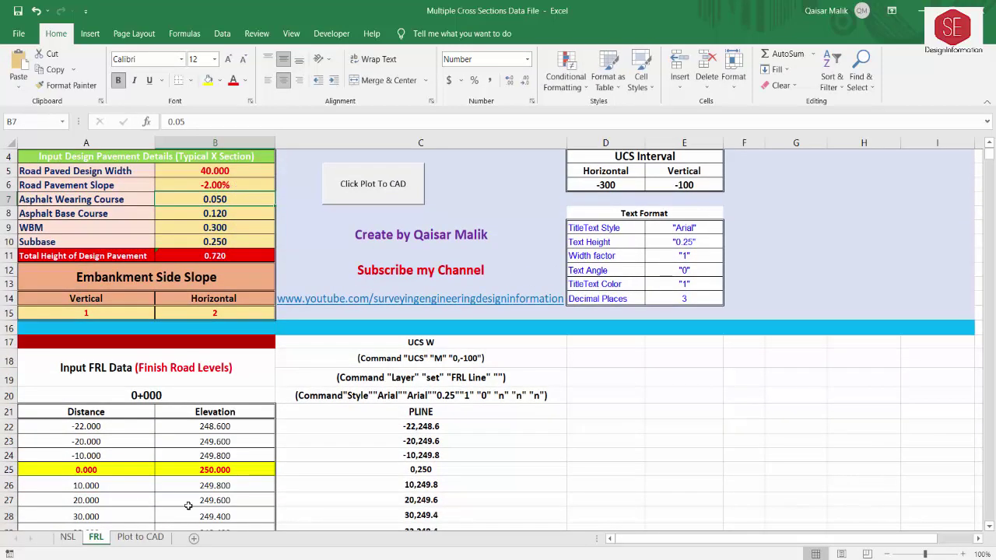
pyautogui.scroll(-1, 117, 409)
pyautogui.click(84, 398)
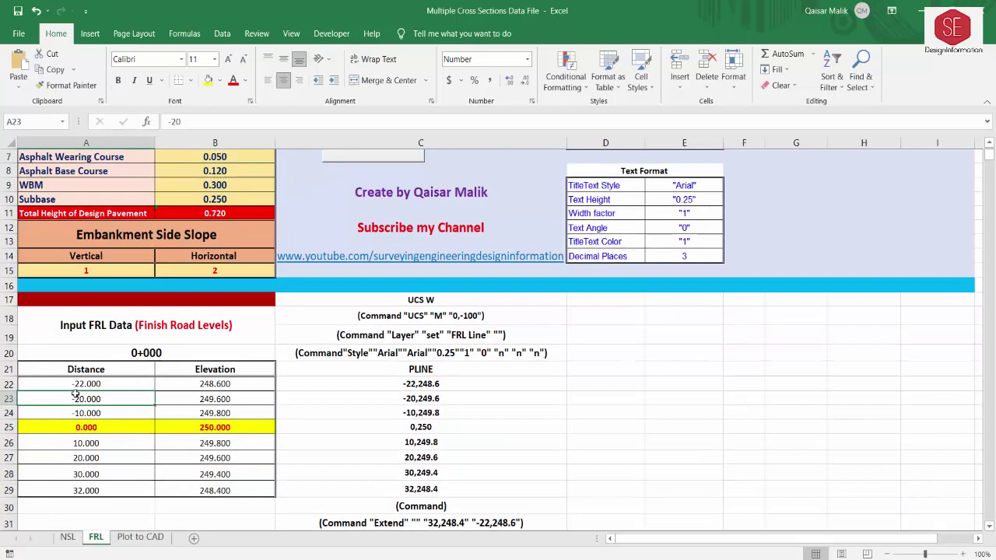
pyautogui.scroll(1, 117, 467)
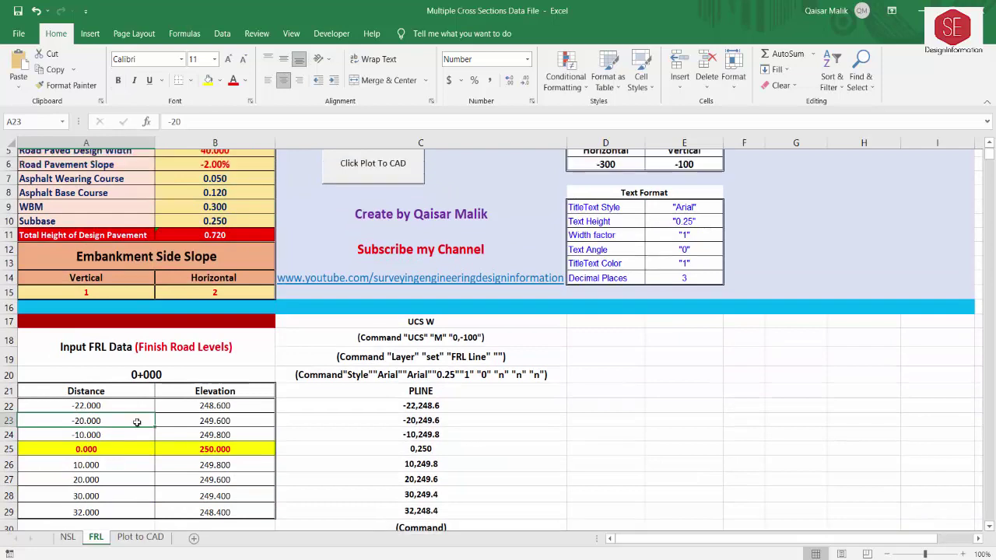
pyautogui.scroll(1, 117, 467)
# - Set the road paved design width in B5 to 60 and review the FRL distances
pyautogui.click(223, 211)
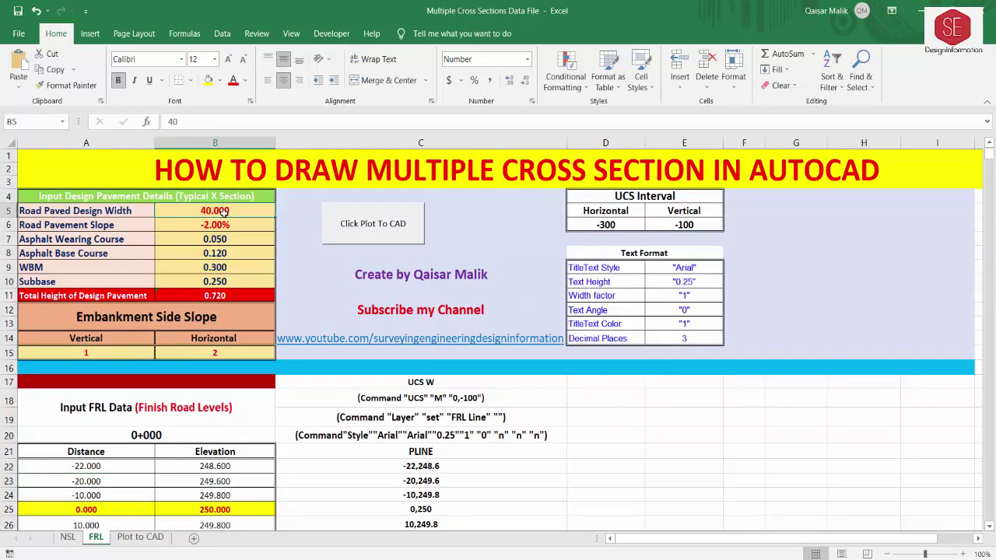
pyautogui.write('60')
pyautogui.press('Return')
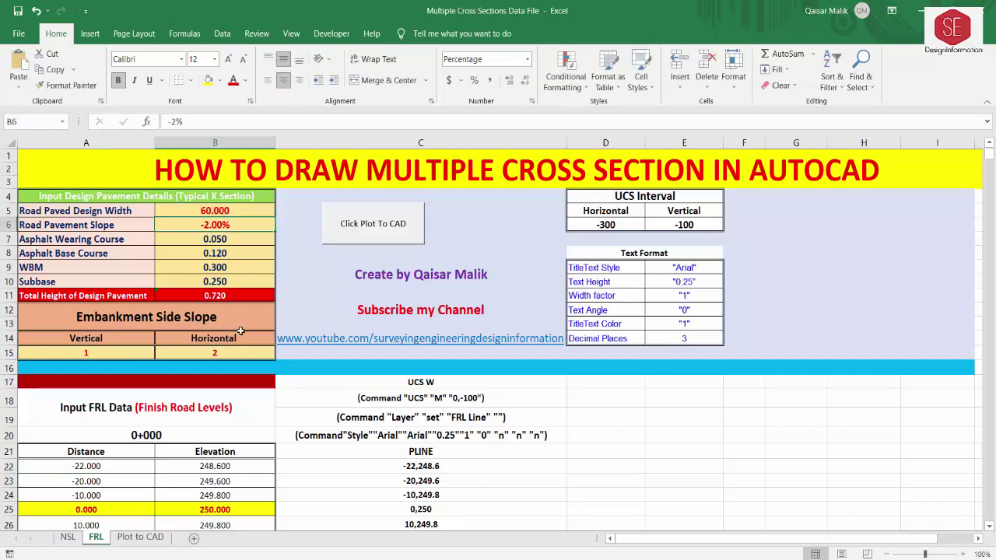
pyautogui.scroll(-2, 239, 331)
pyautogui.scroll(-1, 237, 331)
pyautogui.click(89, 347)
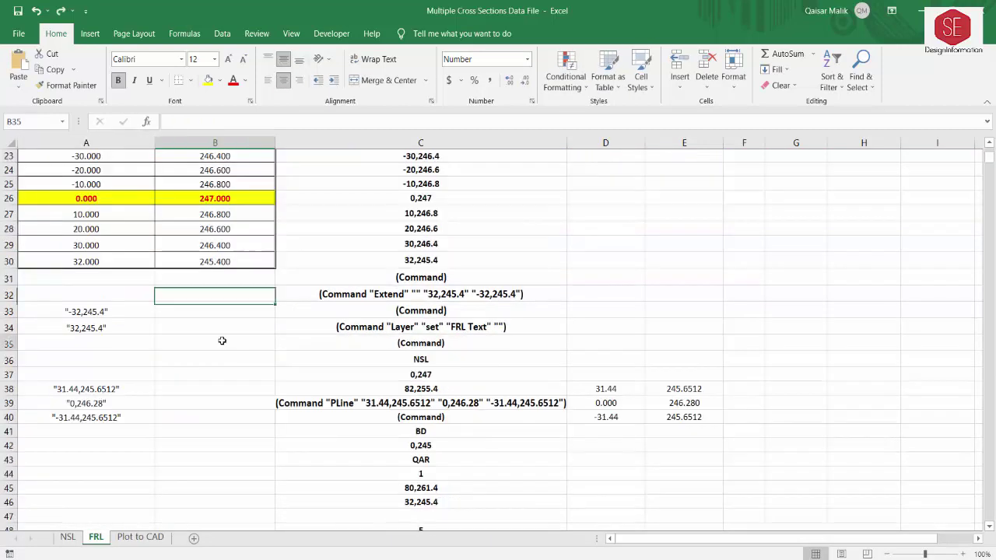
pyautogui.click(222, 343)
pyautogui.click(417, 297)
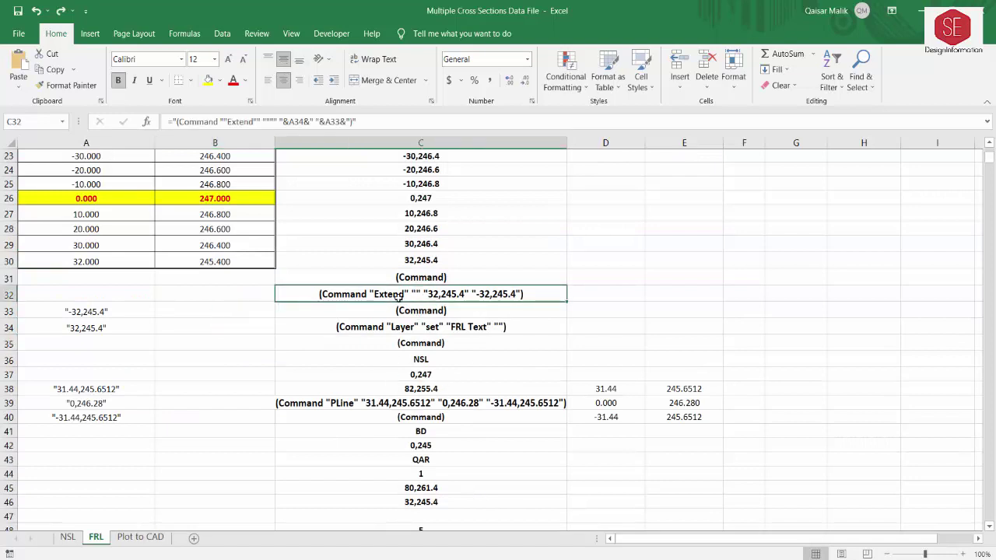
pyautogui.click(373, 331)
pyautogui.click(397, 343)
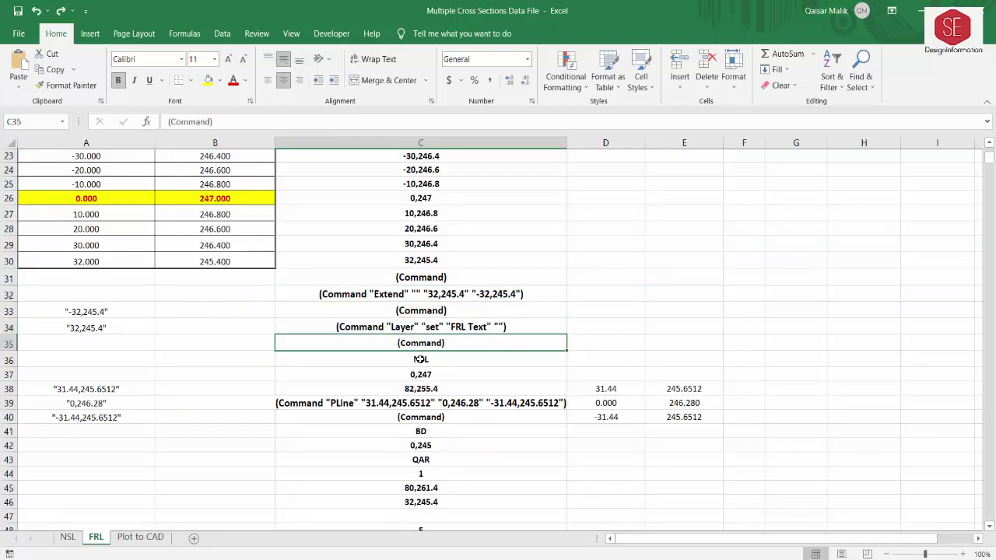
pyautogui.click(420, 358)
pyautogui.click(420, 374)
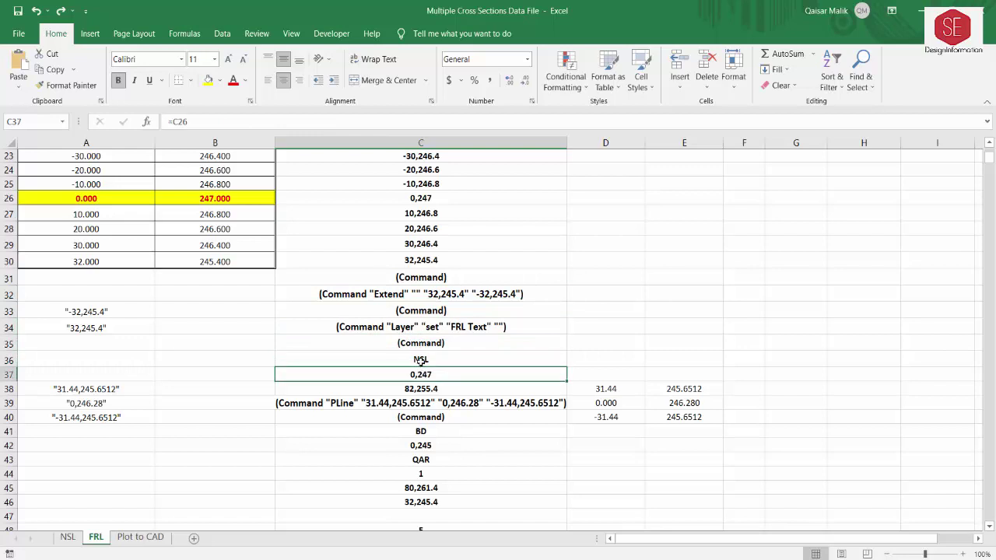
pyautogui.press('Up')
pyautogui.hotkey('alt', 'Tab')
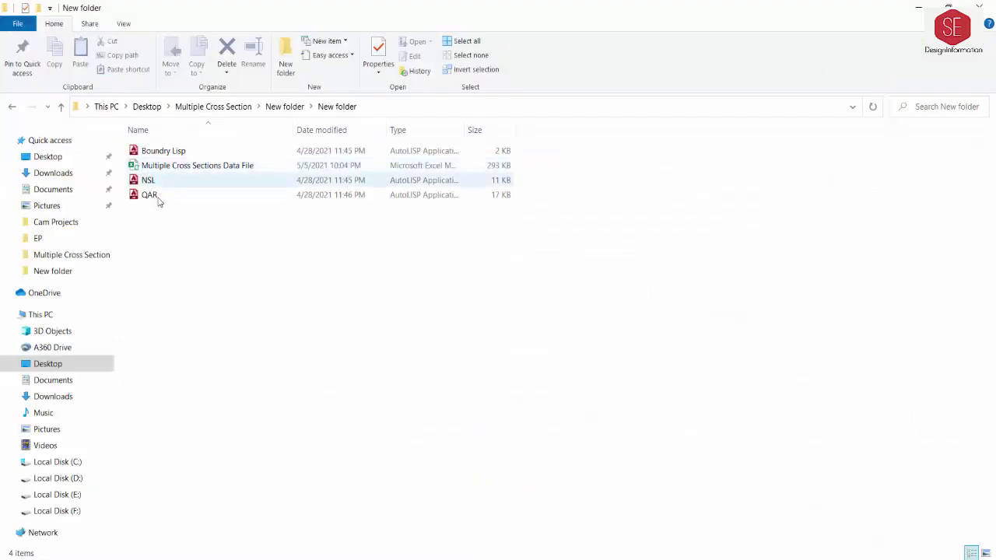
pyautogui.click(160, 186)
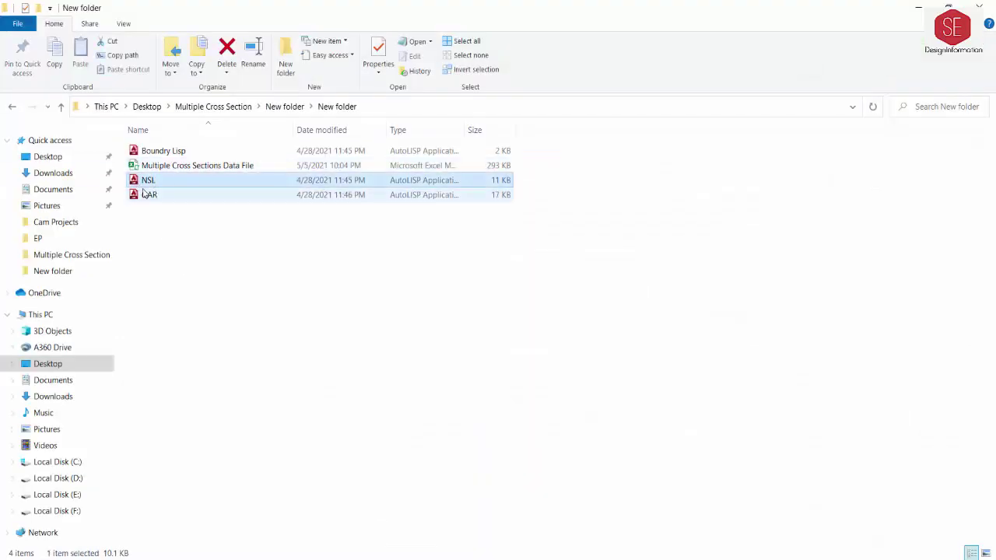
pyautogui.doubleClick(148, 181)
pyautogui.scroll(-3, 296, 272)
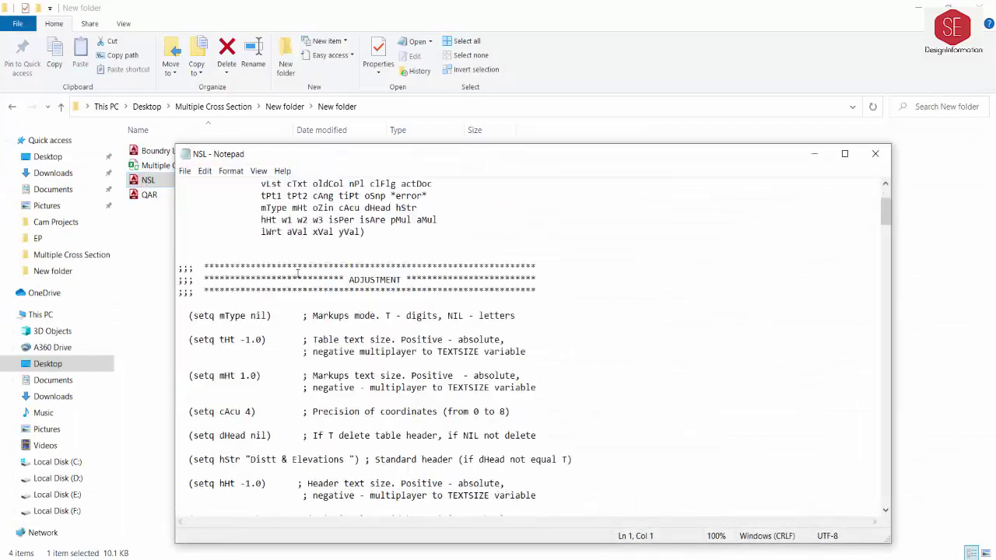
pyautogui.scroll(-2, 327, 268)
pyautogui.scroll(-1, 358, 264)
pyautogui.scroll(-4, 381, 260)
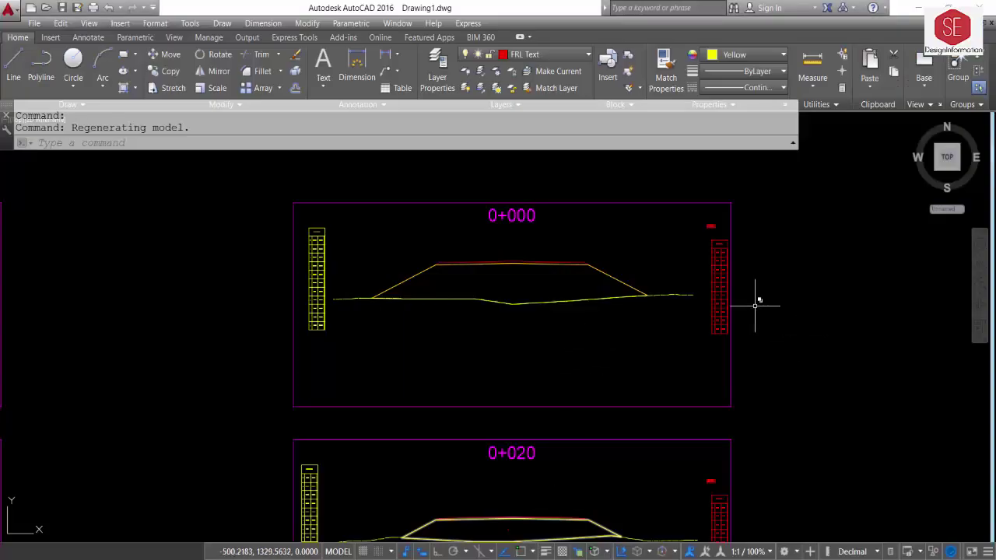
pyautogui.scroll(3, 747, 288)
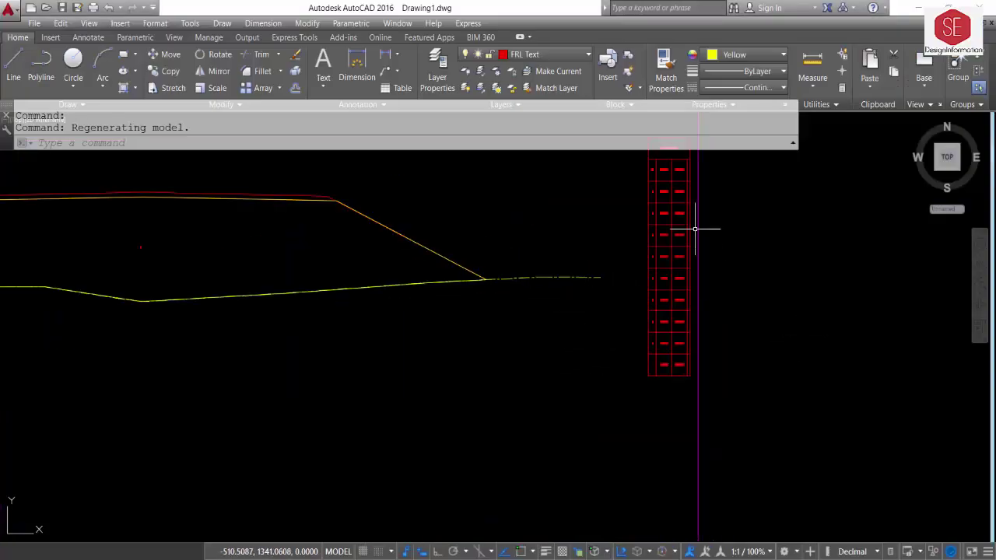
pyautogui.click(670, 226)
pyautogui.click(645, 307)
pyautogui.scroll(-3, 626, 436)
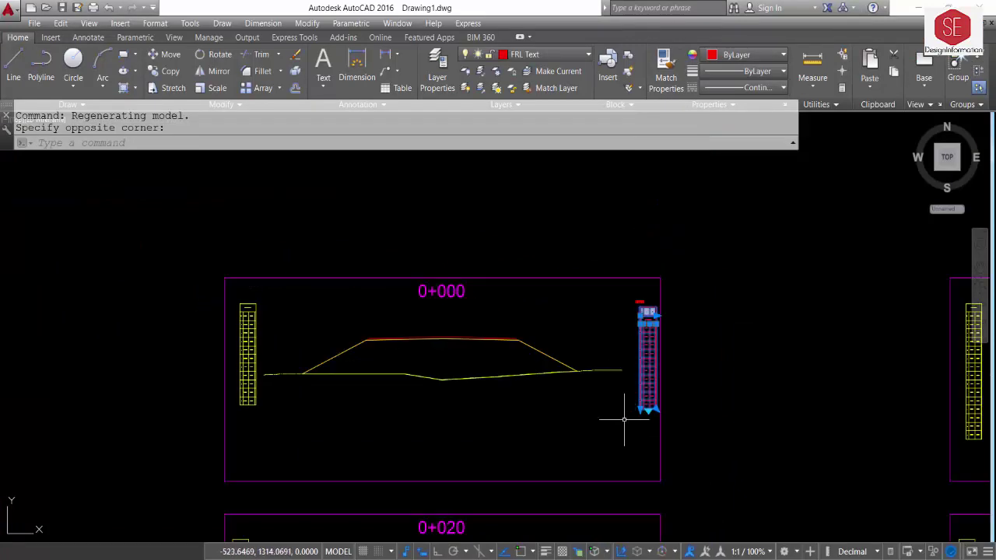
pyautogui.moveTo(251, 366); pyautogui.dragTo(238, 378)
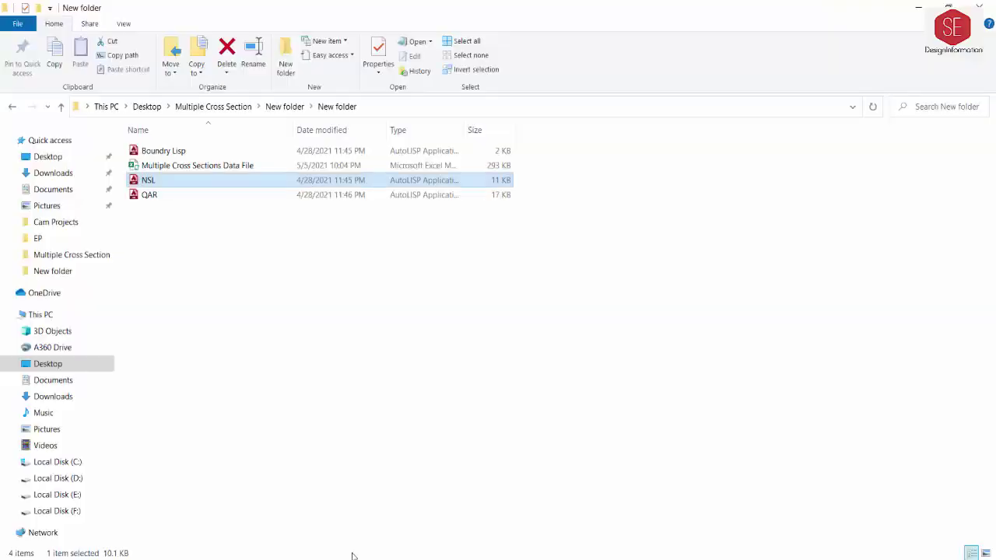
pyautogui.doubleClick(155, 182)
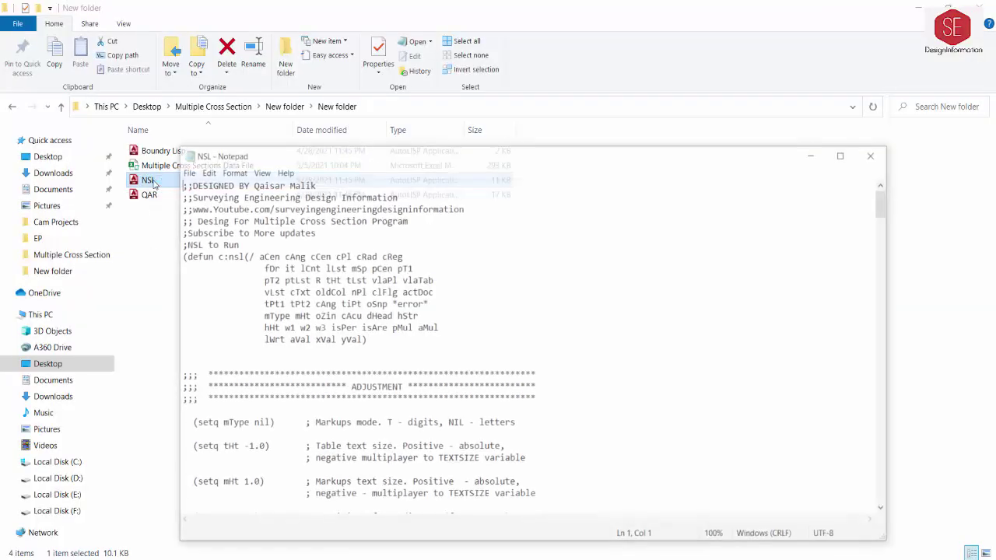
pyautogui.click(875, 154)
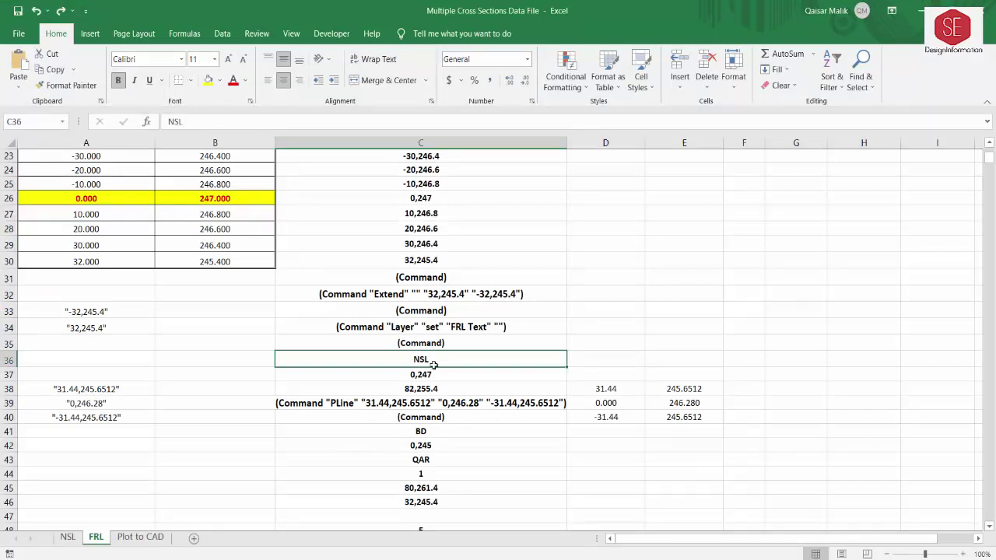
# - Inspect the coordinate formula in C38 and the PLine command formula in C39
pyautogui.click(426, 374)
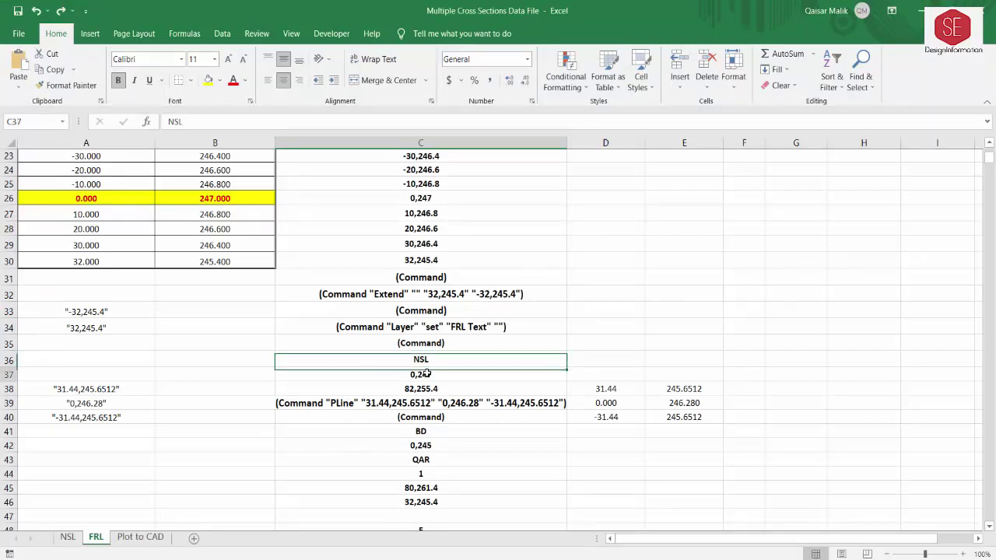
pyautogui.press('Down')
pyautogui.scroll(-2, 490, 358)
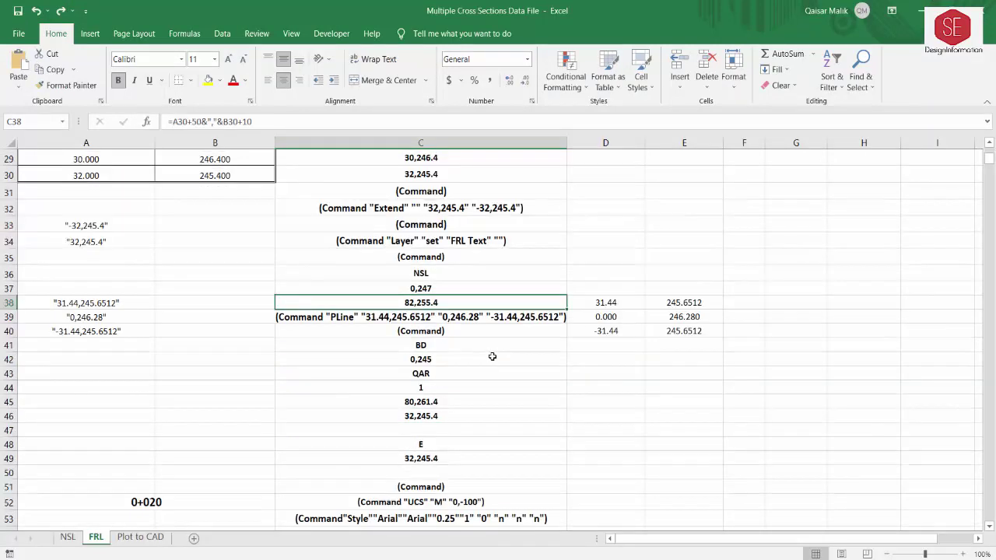
pyautogui.click(327, 319)
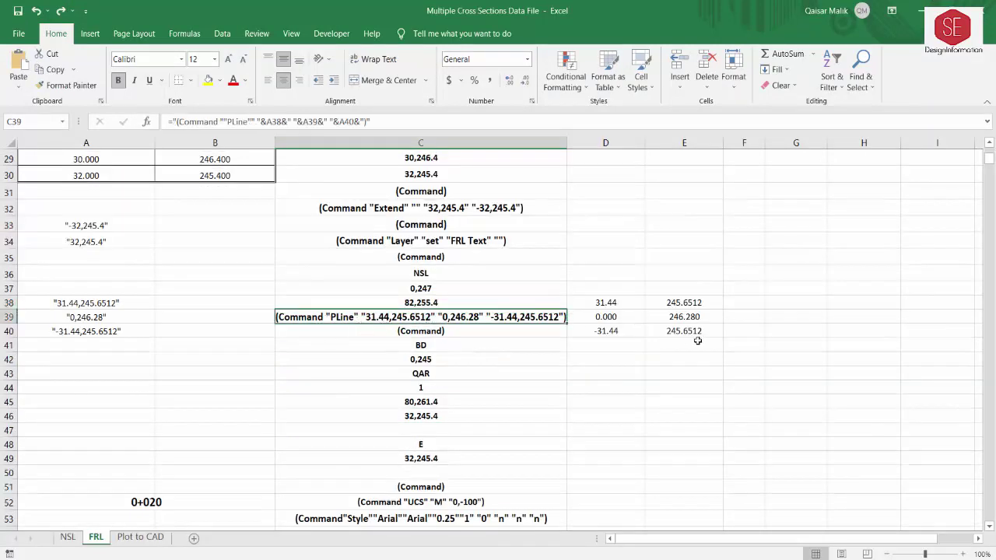
pyautogui.scroll(1, 698, 341)
# - Compare the D38 offset and E38 elevation formulas, tracing D38 back to B5, B11 and B15
pyautogui.click(626, 348)
pyautogui.click(684, 346)
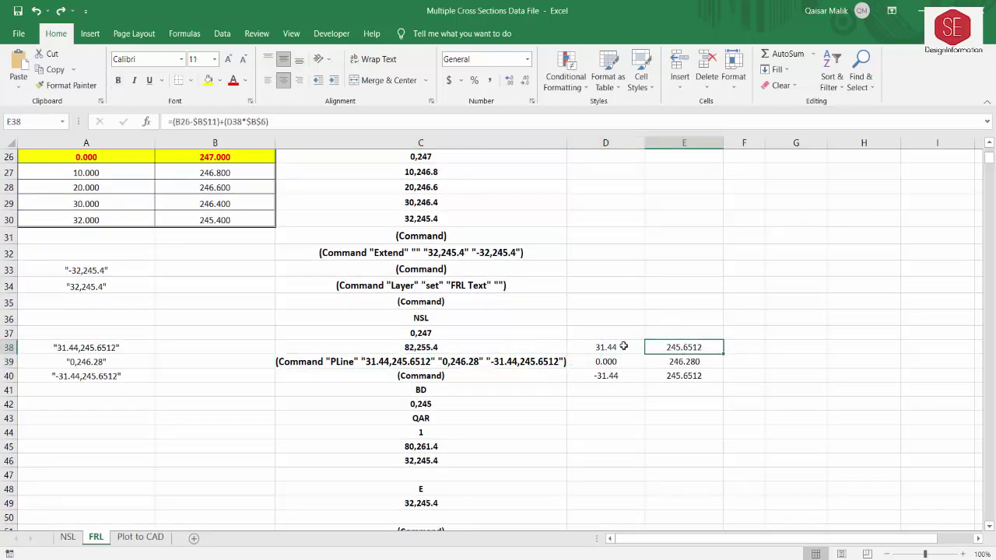
pyautogui.click(603, 348)
pyautogui.click(670, 348)
pyautogui.click(614, 348)
pyautogui.doubleClick(613, 348)
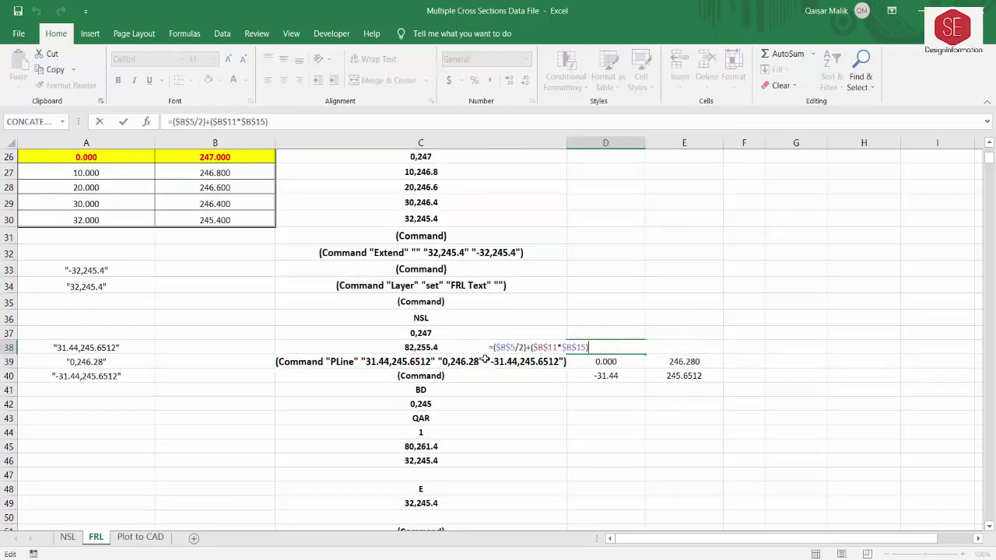
pyautogui.scroll(3, 513, 356)
pyautogui.scroll(2, 511, 311)
pyautogui.scroll(3, 219, 249)
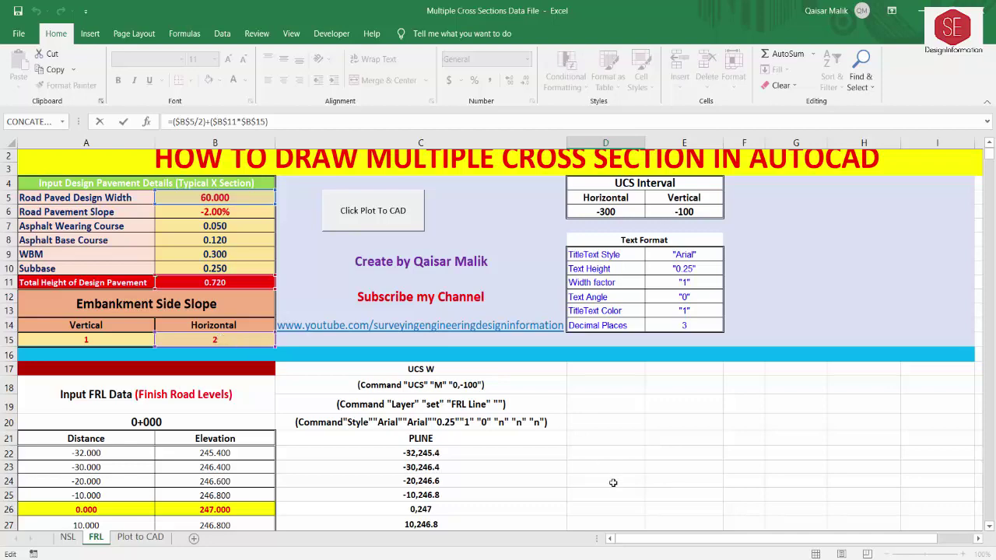
# - Commit the D38 offset formula and check E38's 245.6512 elevation formula unchanged
pyautogui.scroll(-4, 599, 498)
pyautogui.scroll(-2, 600, 498)
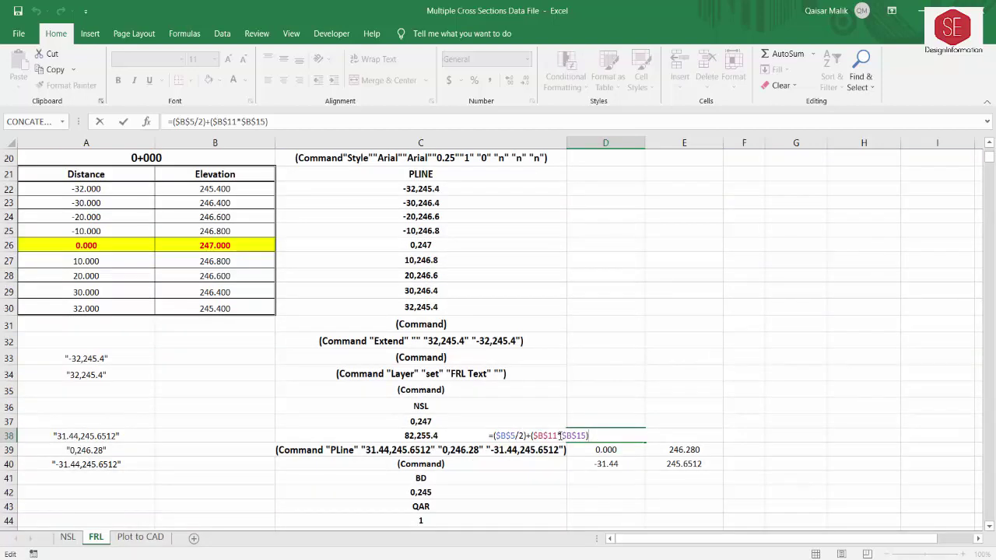
pyautogui.hotkey('ctrl', 'Return')
pyautogui.click(692, 437)
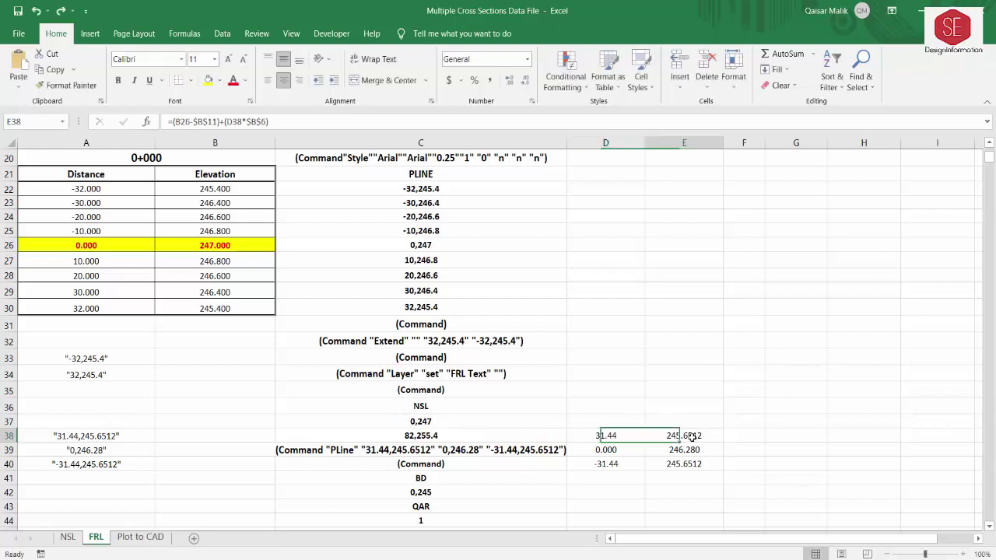
pyautogui.doubleClick(692, 437)
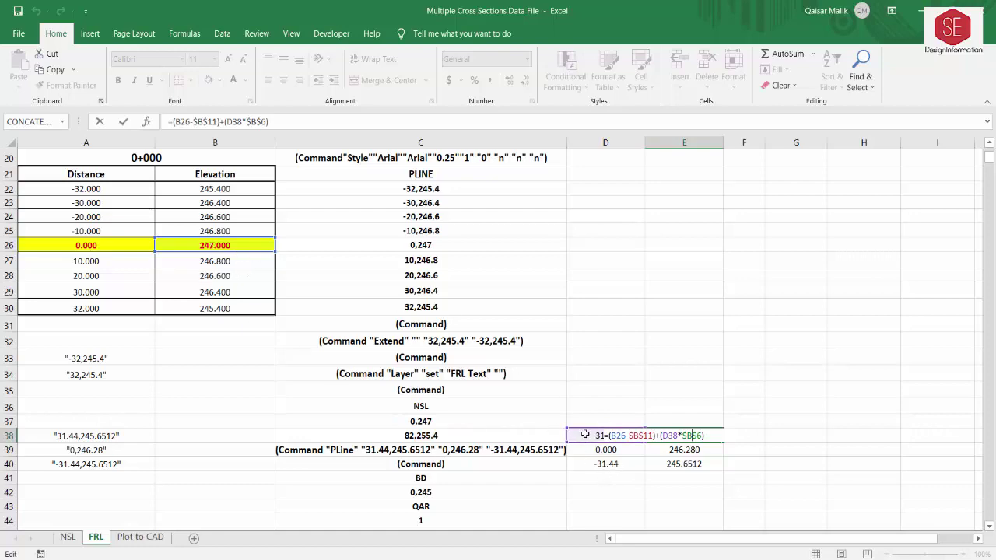
pyautogui.scroll(3, 585, 434)
pyautogui.scroll(2, 585, 434)
pyautogui.scroll(1, 585, 435)
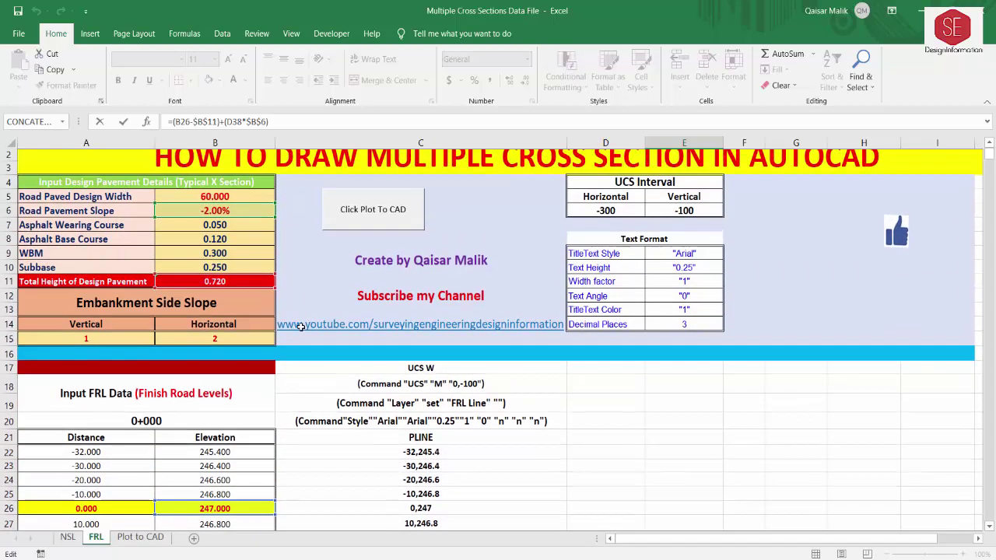
pyautogui.scroll(-4, 600, 392)
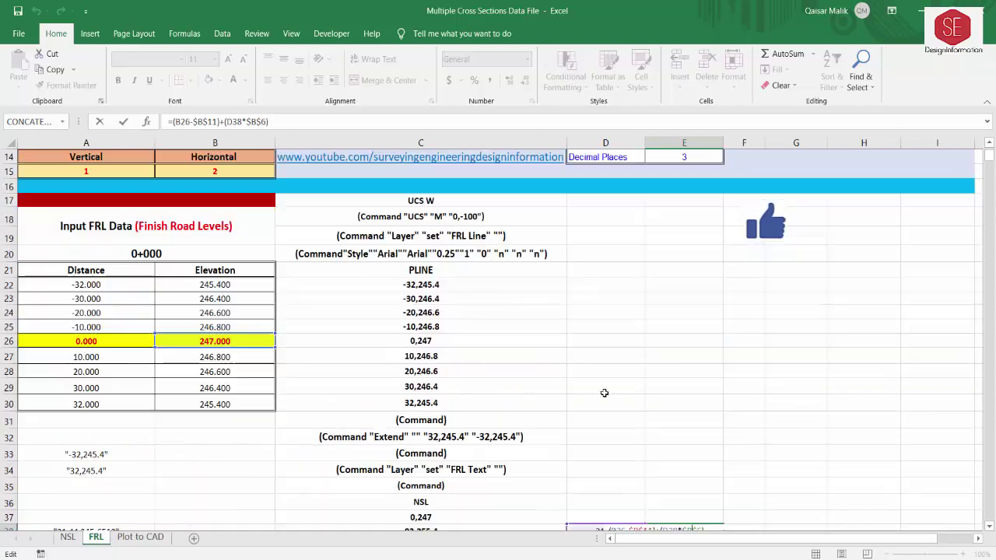
pyautogui.press('Escape')
# - Check the E39 centre elevation formula =B26-$B$11, giving 246.280
pyautogui.scroll(-1, 635, 408)
pyautogui.scroll(-1, 679, 450)
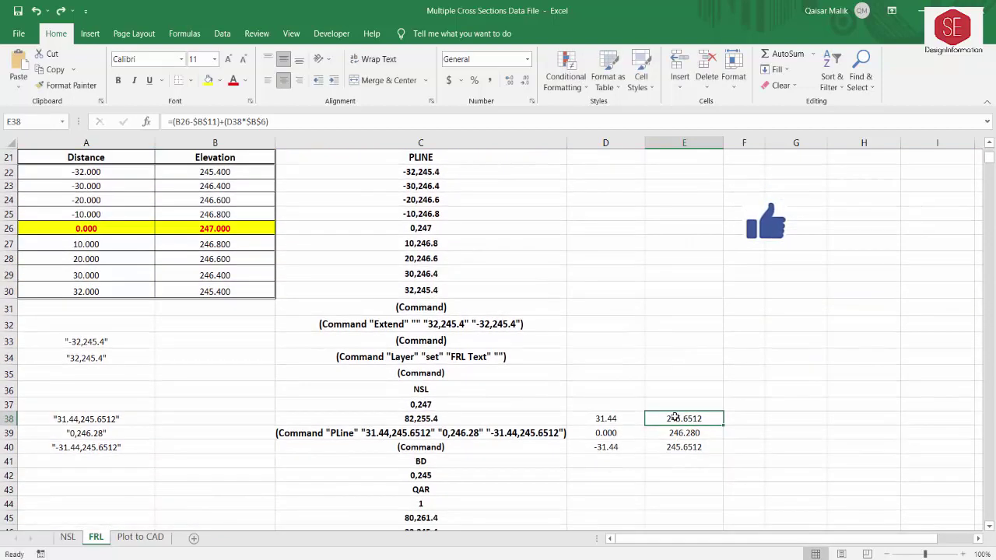
pyautogui.click(606, 432)
pyautogui.doubleClick(677, 432)
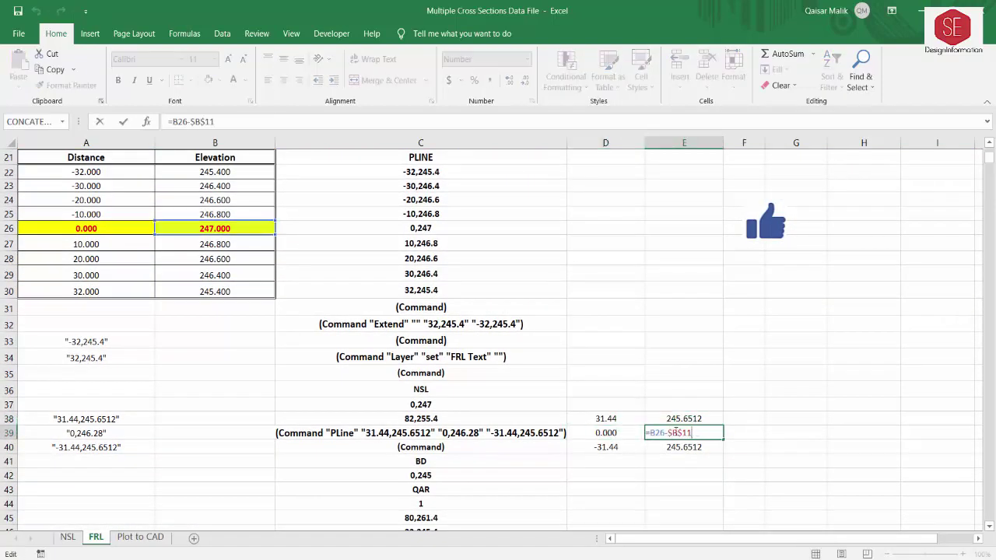
pyautogui.scroll(6, 311, 275)
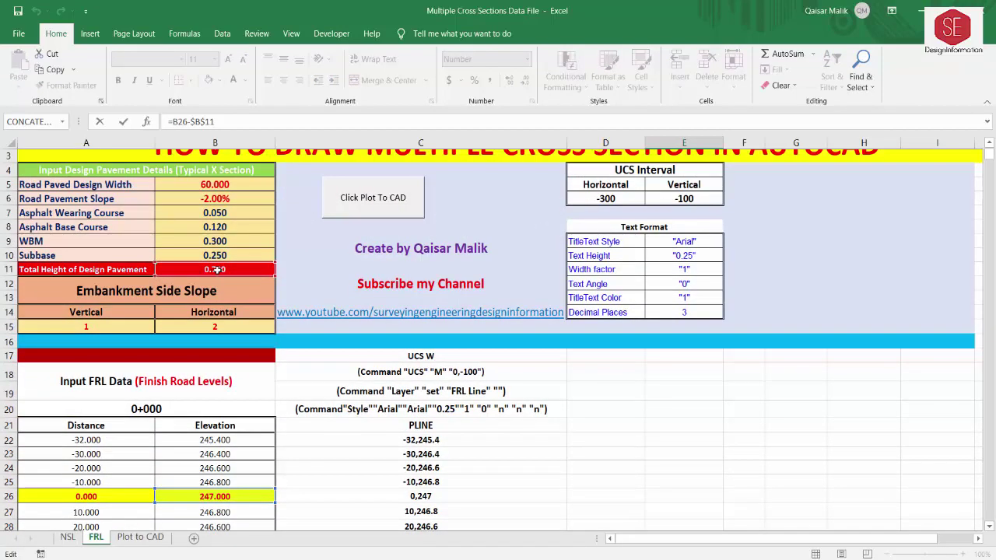
pyautogui.scroll(-4, 259, 274)
pyautogui.scroll(-3, 711, 458)
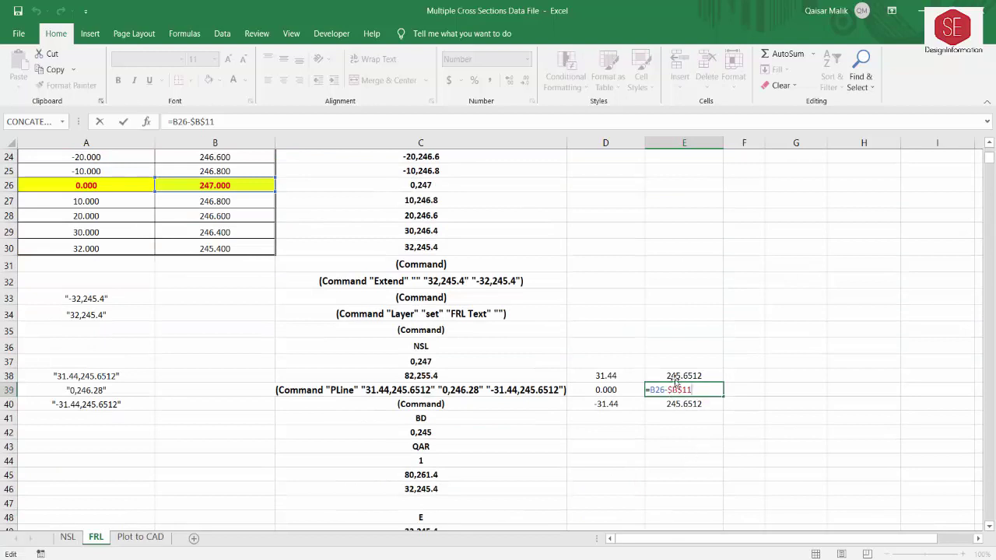
pyautogui.click(657, 361)
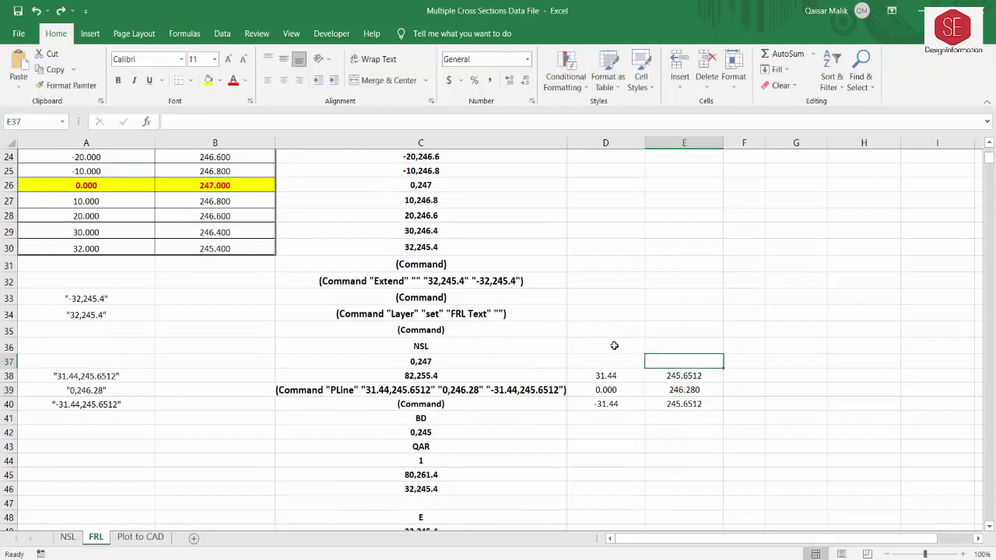
# - Merge D36:E36 as a 'Subgrade Top' heading, labelling D37 'Dist' and E37 'Elevation'
pyautogui.moveTo(614, 346); pyautogui.dragTo(685, 345)
pyautogui.click(383, 80)
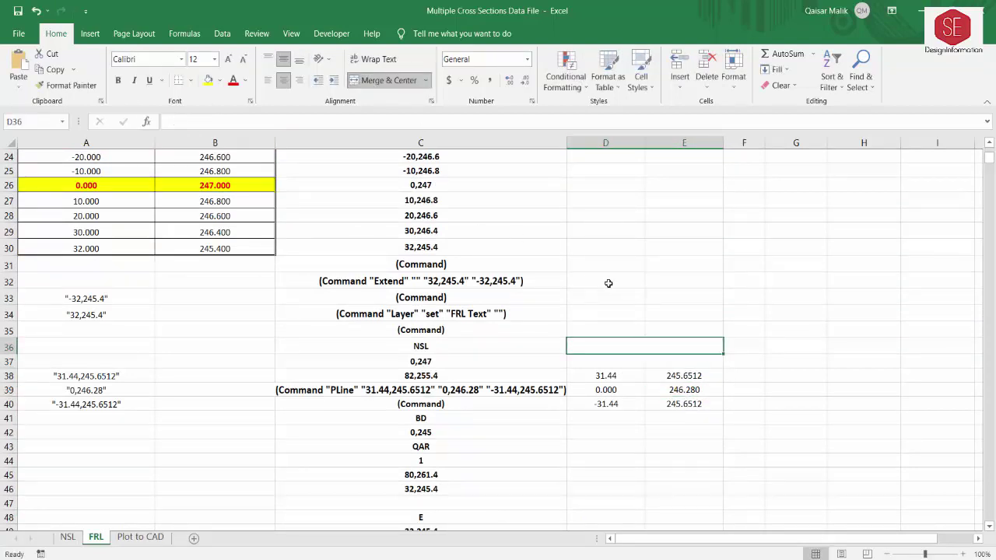
pyautogui.write('Sub')
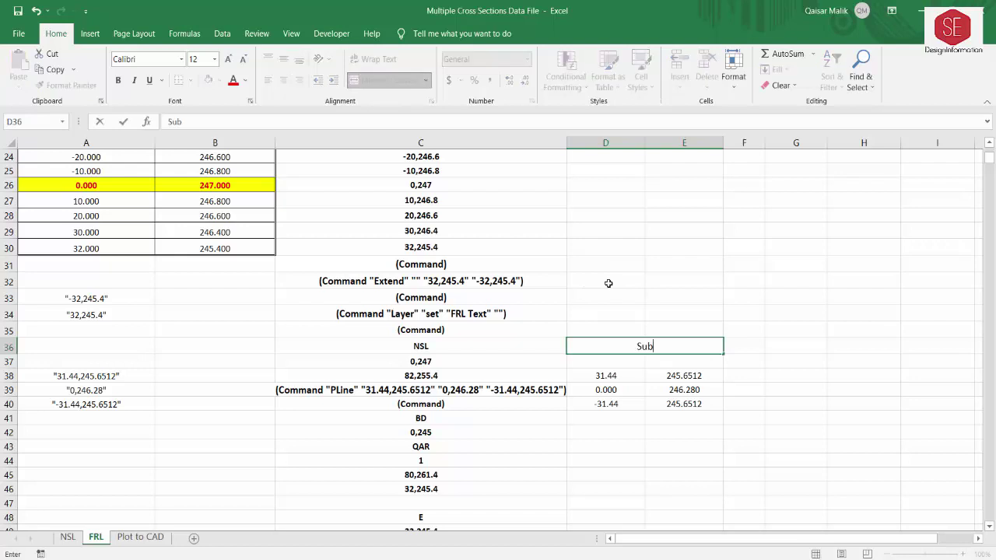
pyautogui.write('grade Top')
pyautogui.click(792, 357)
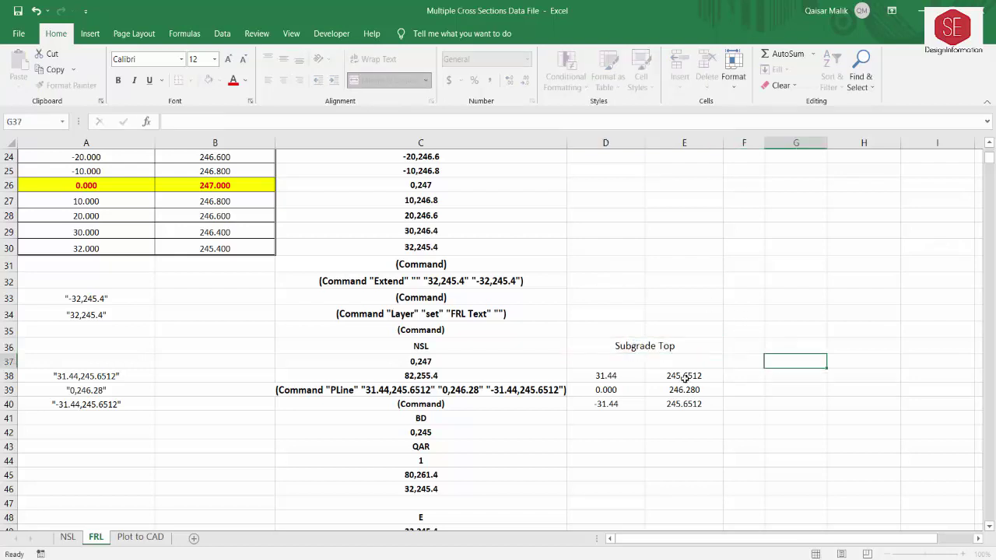
pyautogui.click(607, 361)
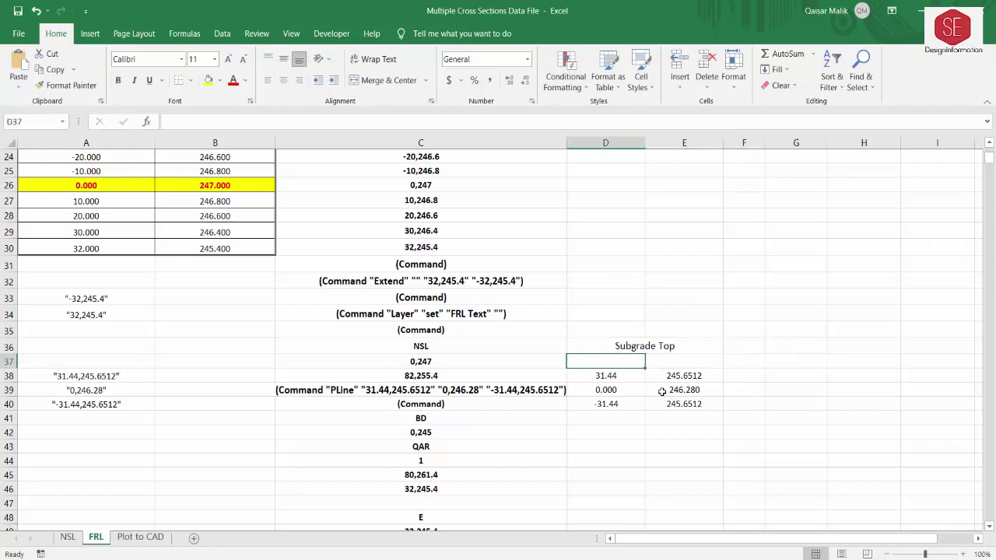
pyautogui.write('Dist')
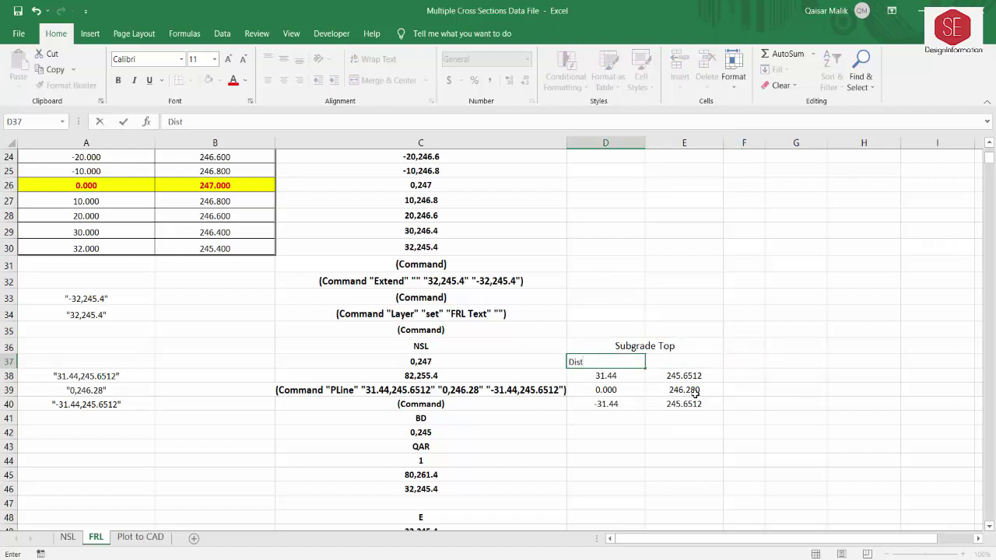
pyautogui.click(687, 361)
pyautogui.write('Elevation')
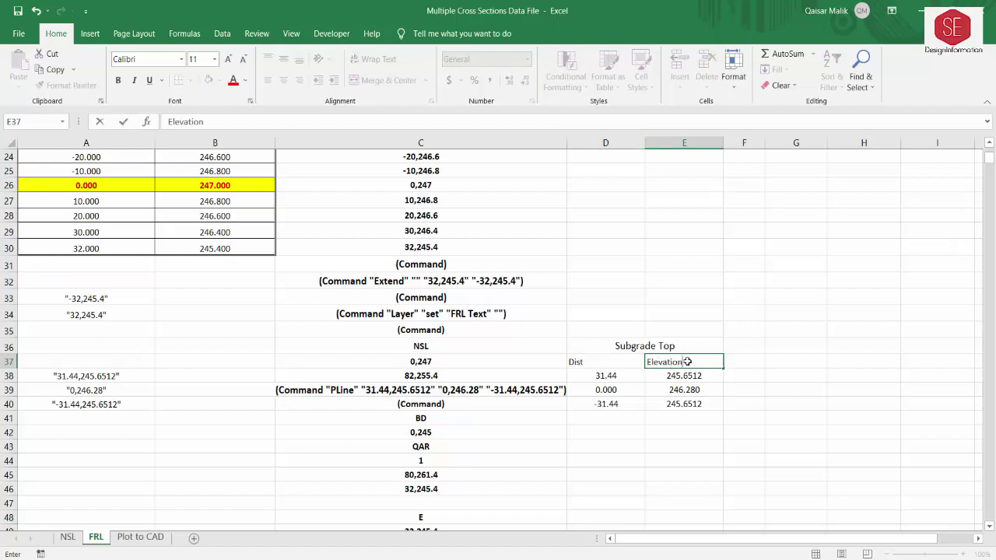
pyautogui.press('Return')
# - Review the E39, A38 and C39 PLine formulas unchanged, then return to AutoCAD
pyautogui.click(607, 376)
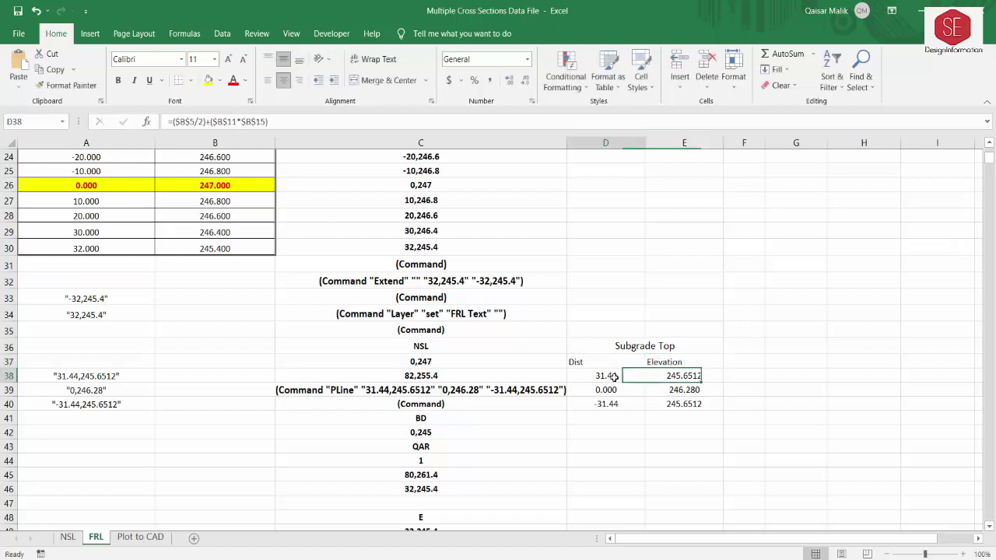
pyautogui.click(662, 390)
pyautogui.click(410, 393)
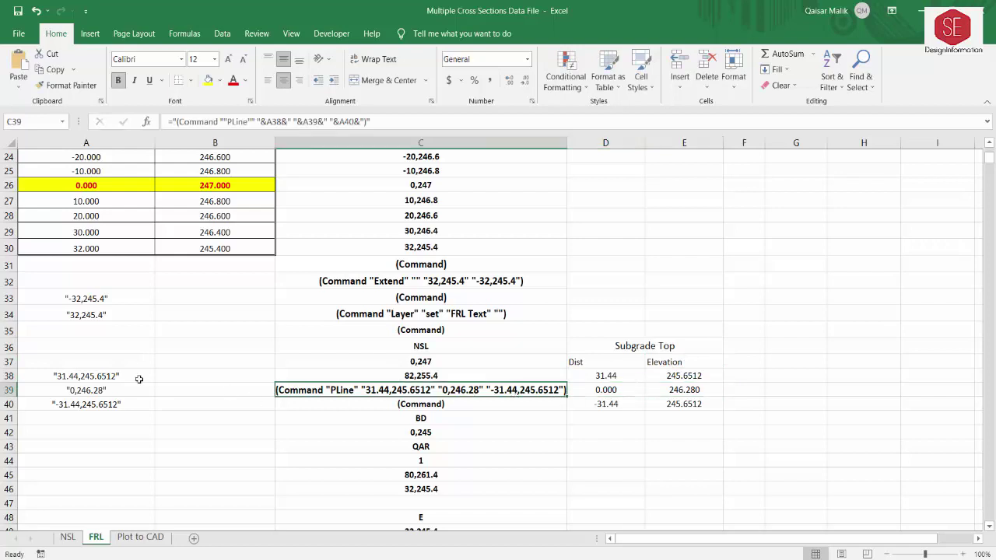
pyautogui.click(109, 374)
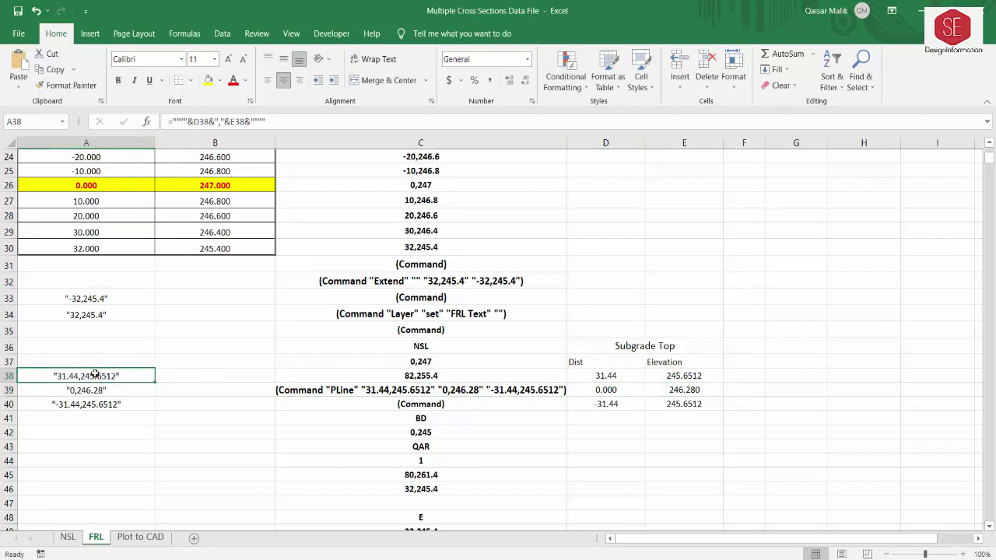
pyautogui.doubleClick(94, 375)
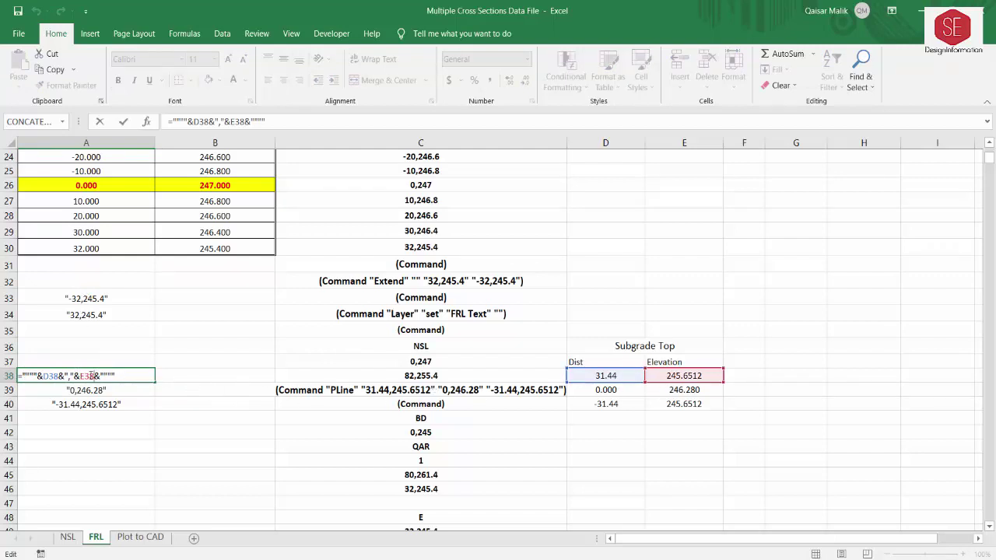
pyautogui.press('Return')
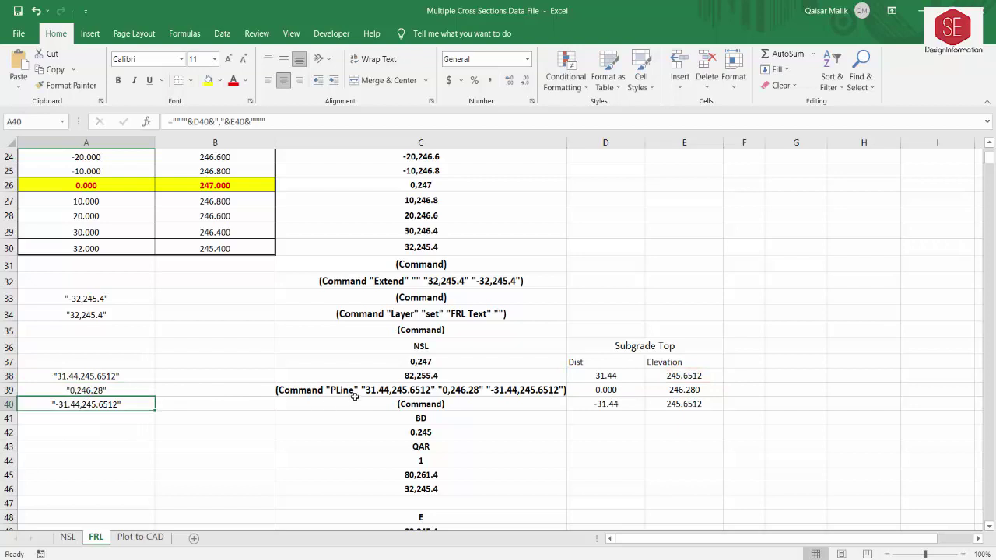
pyautogui.doubleClick(351, 389)
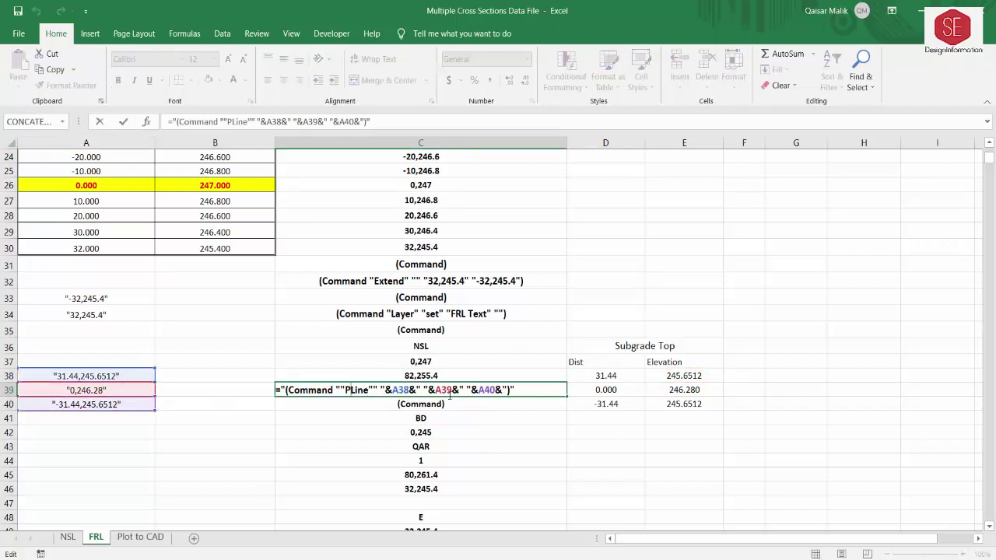
pyautogui.hotkey('ctrl', 'Return')
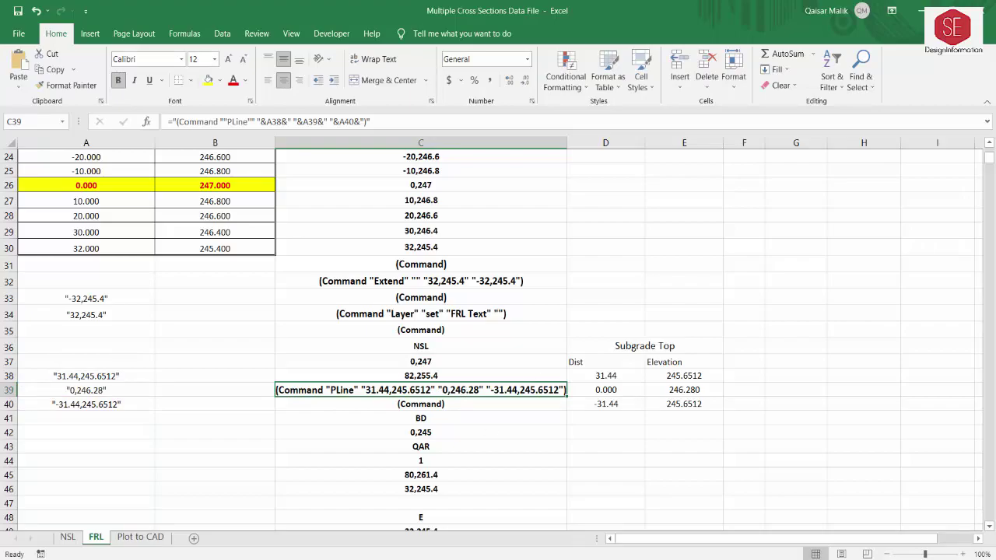
pyautogui.hotkey('alt', 'Tab')
pyautogui.scroll(3, 419, 392)
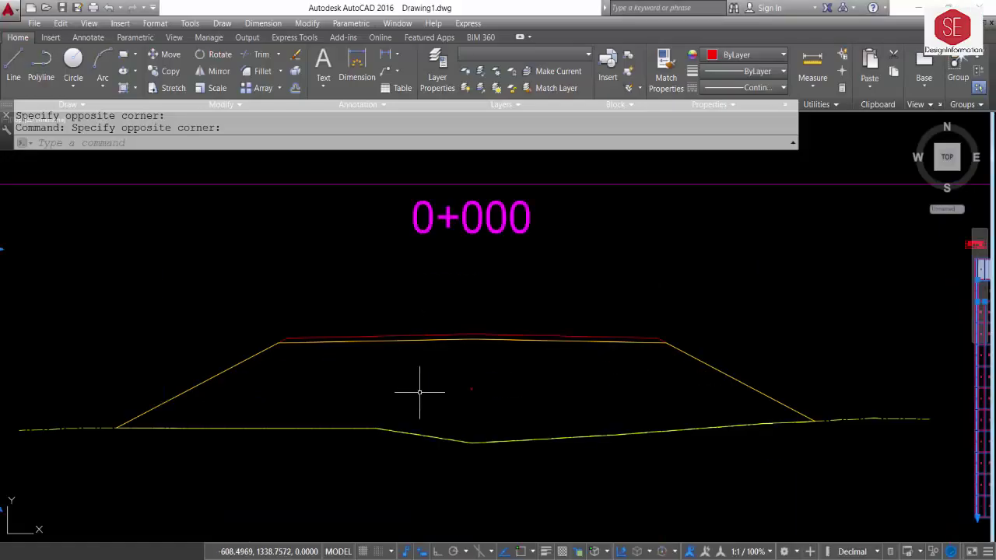
# - Erase the overlapping section polylines and select the upper red road-level polyline
pyautogui.click(220, 375)
pyautogui.click(293, 426)
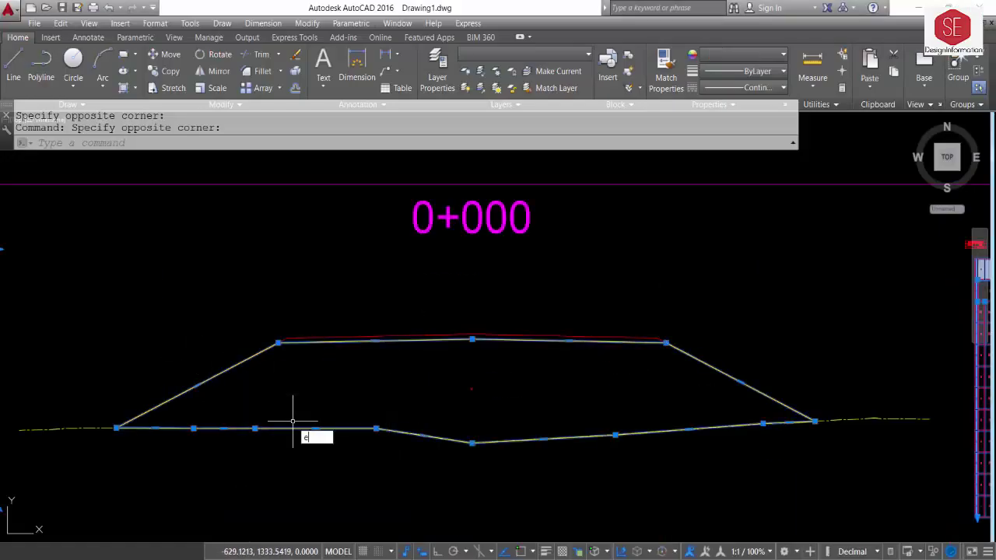
pyautogui.press('Delete')
pyautogui.scroll(2, 333, 342)
pyautogui.click(332, 332)
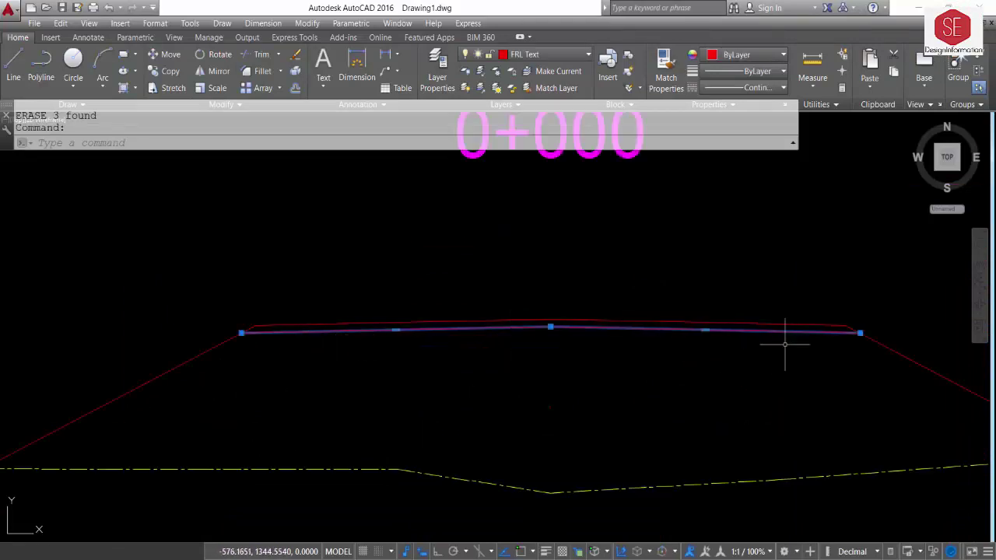
pyautogui.scroll(5, 249, 327)
pyautogui.scroll(-8, 256, 288)
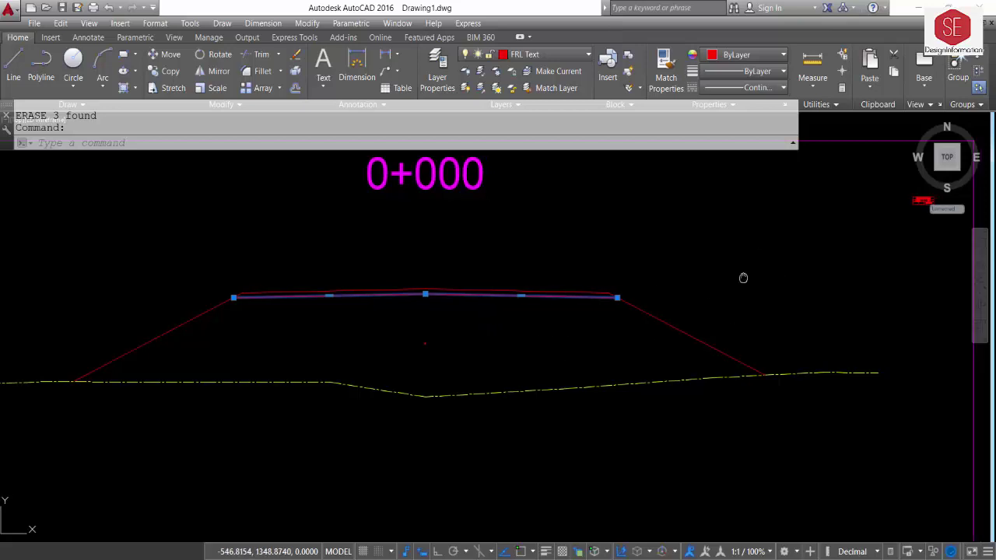
# - Bring the Area of Section table into view and deselect the section polyline
pyautogui.moveTo(742, 278); pyautogui.dragTo(578, 328, button='middle')
pyautogui.scroll(10, 778, 260)
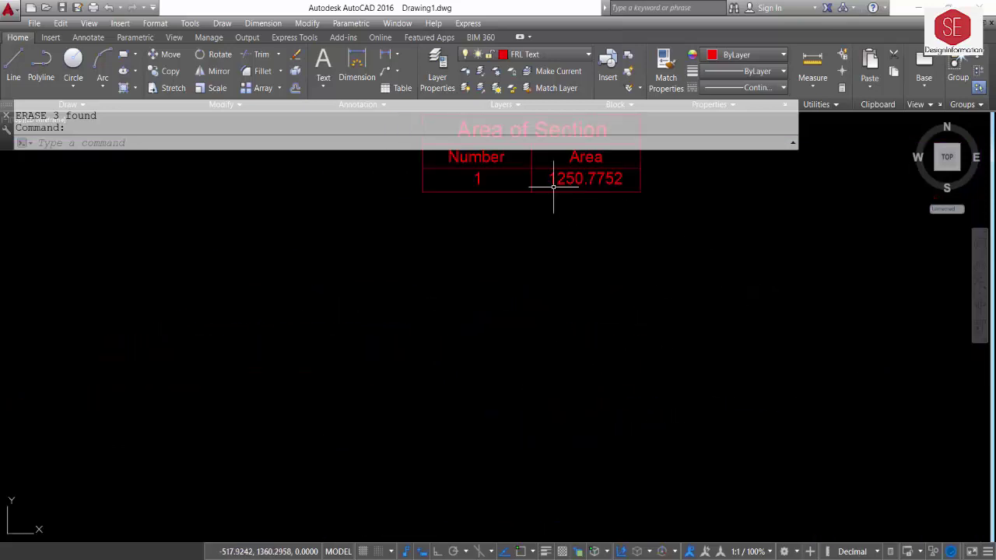
pyautogui.scroll(-6, 658, 206)
pyautogui.scroll(-3, 555, 258)
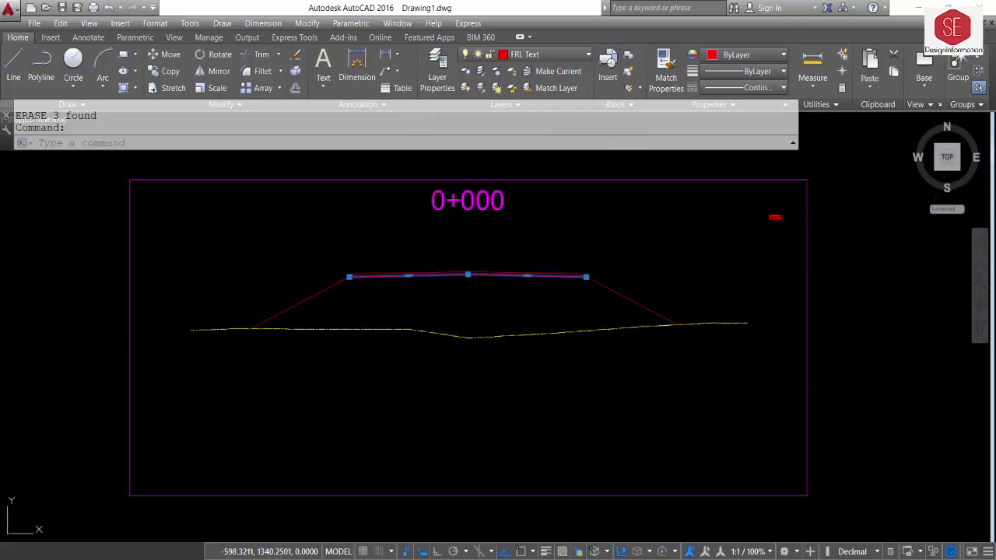
pyautogui.press('Escape')
pyautogui.scroll(2, 497, 295)
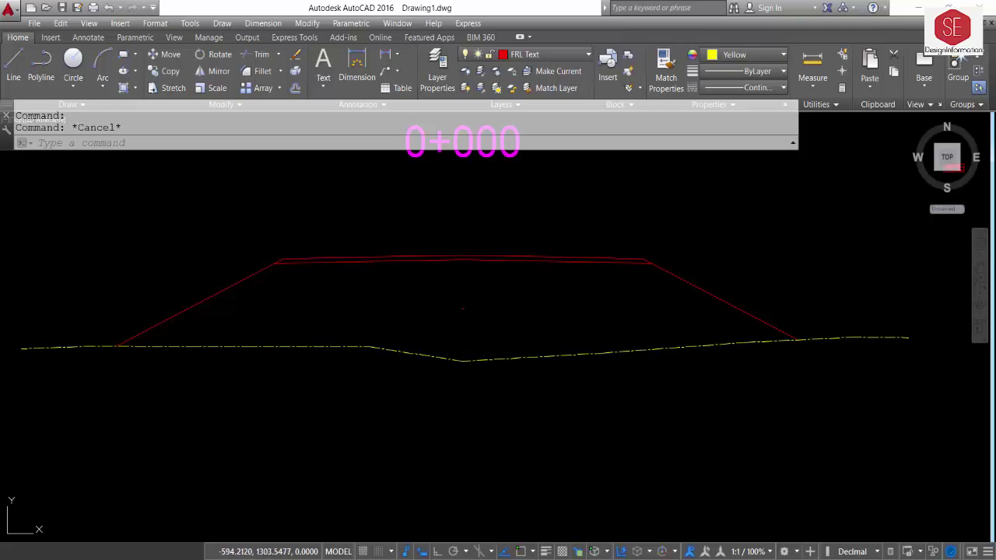
# - In Excel, inspect the BD command rows in C41, C42 and C46
pyautogui.hotkey('alt', 'Tab')
pyautogui.scroll(-3, 436, 389)
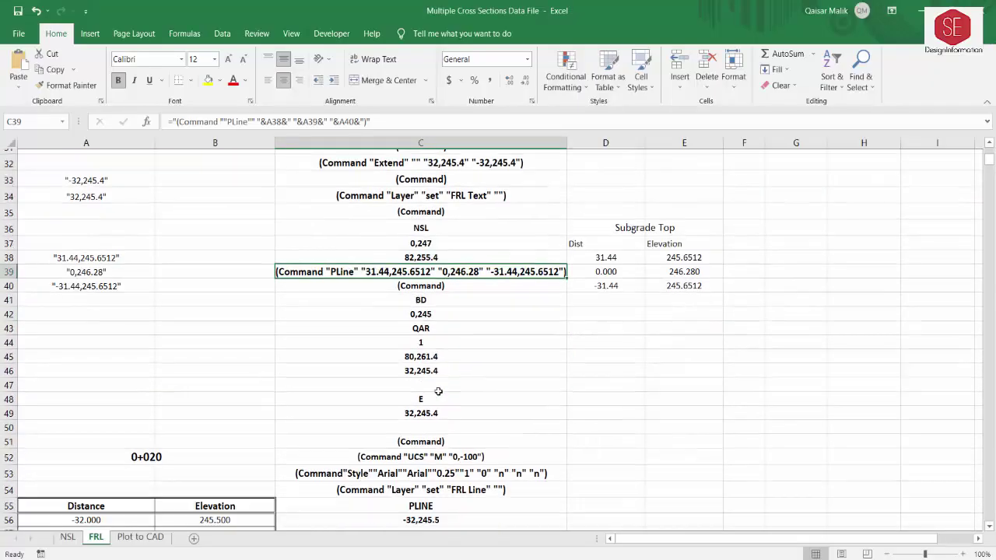
pyautogui.click(506, 336)
pyautogui.click(511, 350)
pyautogui.click(412, 278)
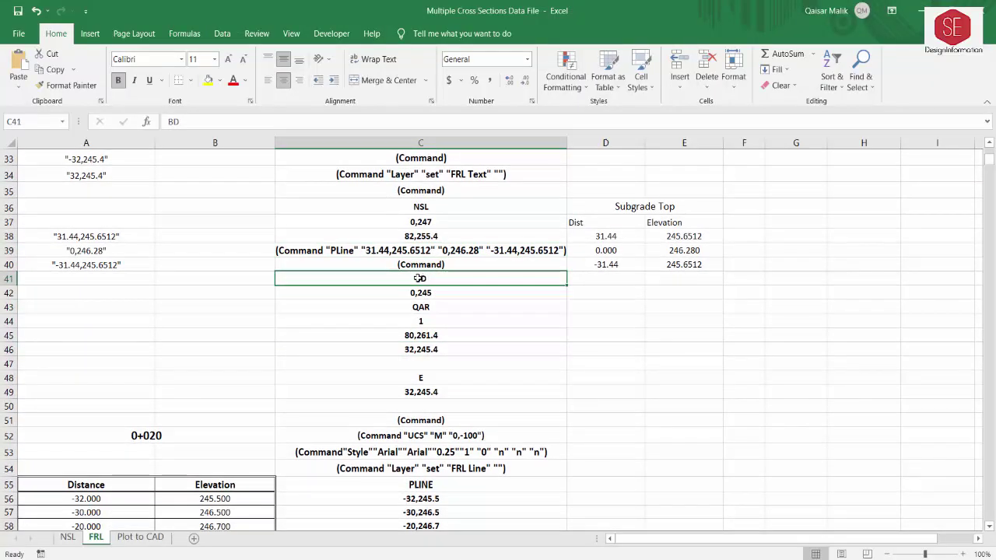
pyautogui.click(421, 292)
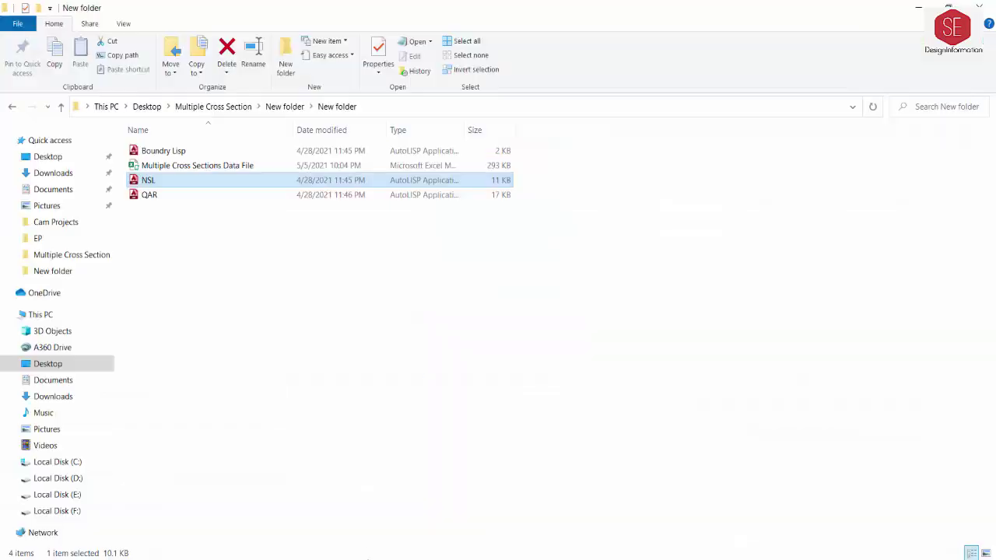
# - Open the Boundry Lisp file in Notepad and read its BD command code
pyautogui.click(167, 152)
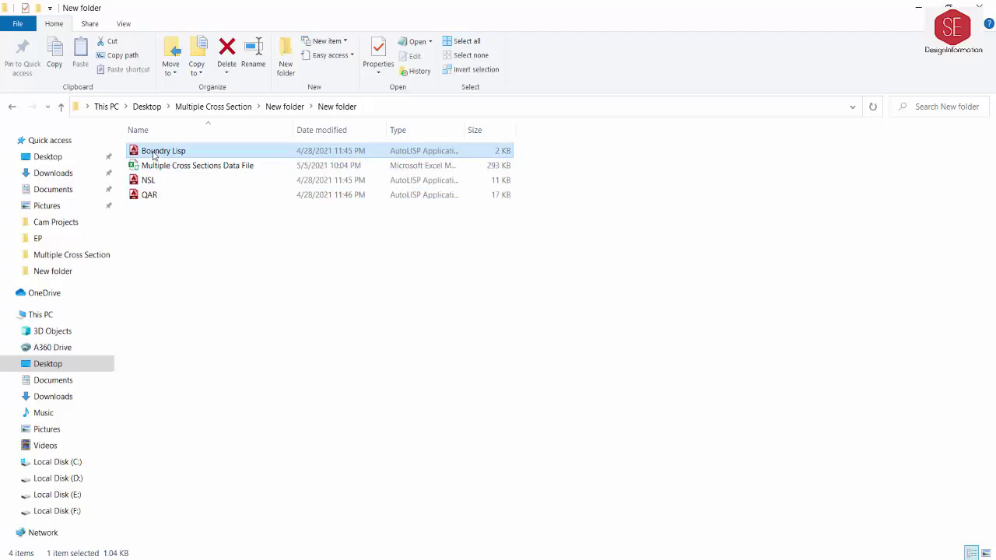
pyautogui.doubleClick(154, 152)
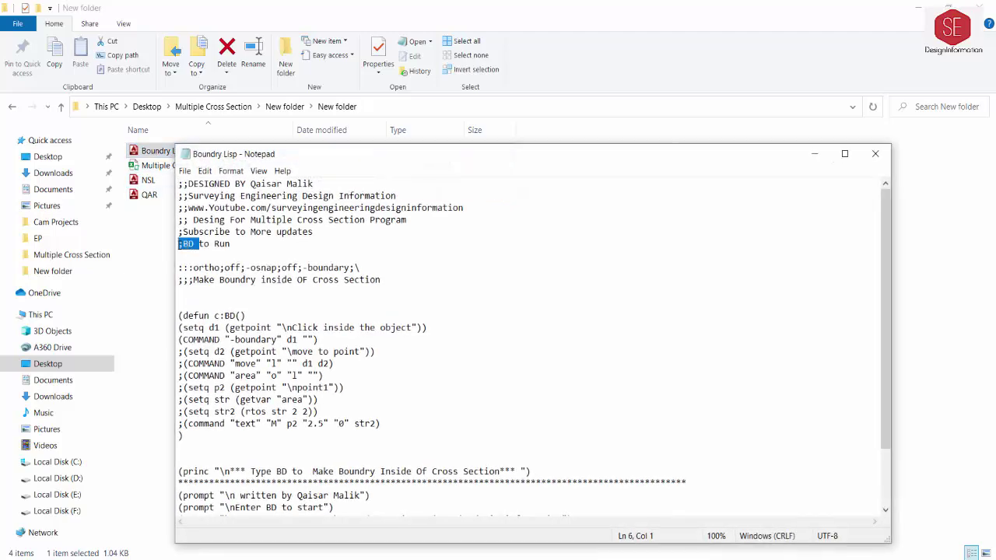
pyautogui.scroll(-1, 233, 257)
pyautogui.scroll(-1, 345, 278)
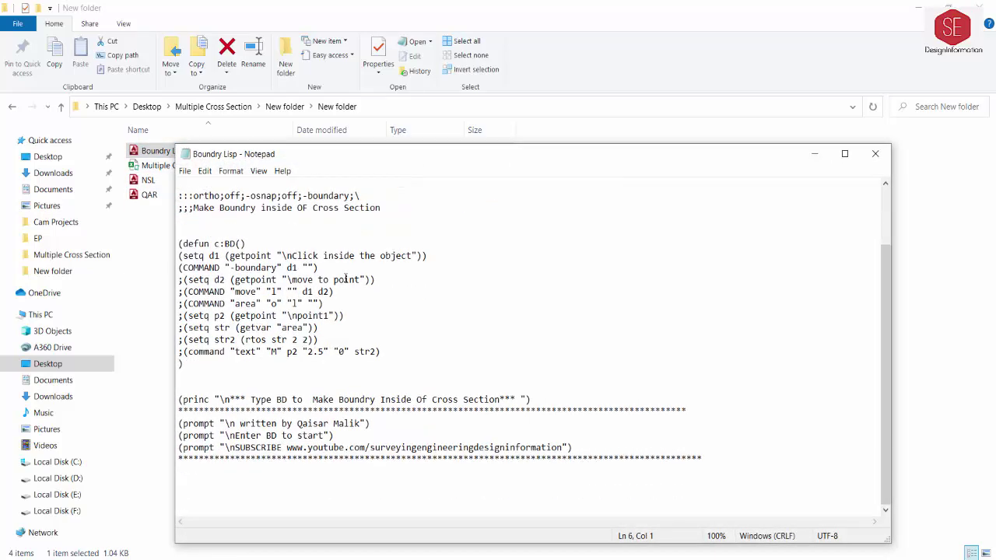
pyautogui.scroll(2, 193, 226)
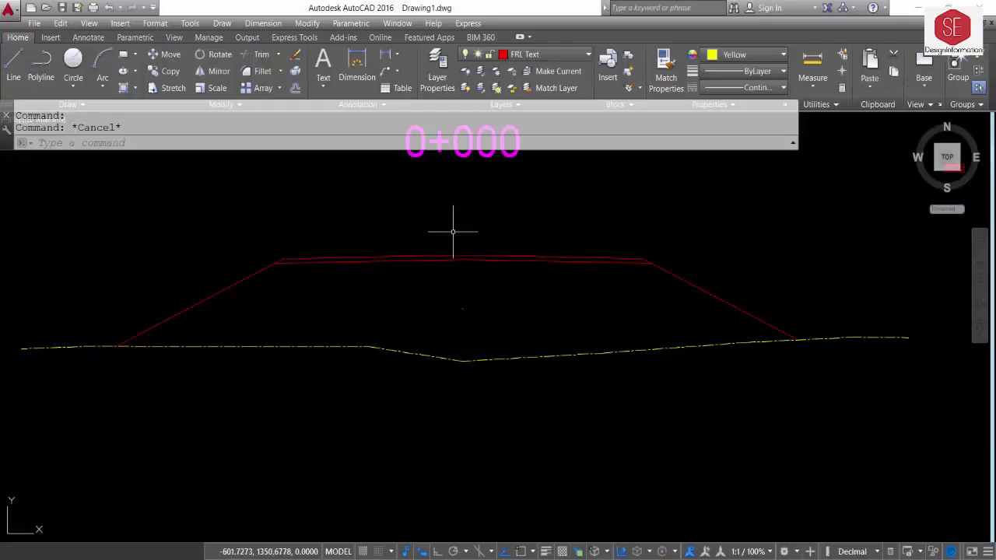
# - Run BD inside the 0+000 section to create its boundary polyline, then deselect it
pyautogui.scroll(-2, 454, 229)
pyautogui.write('B')
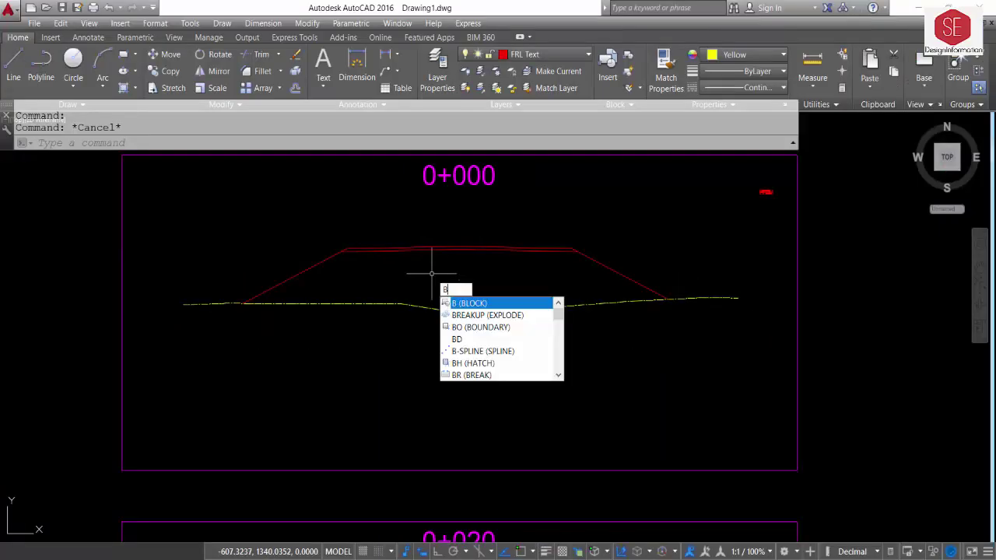
pyautogui.write('D')
pyautogui.press('Return')
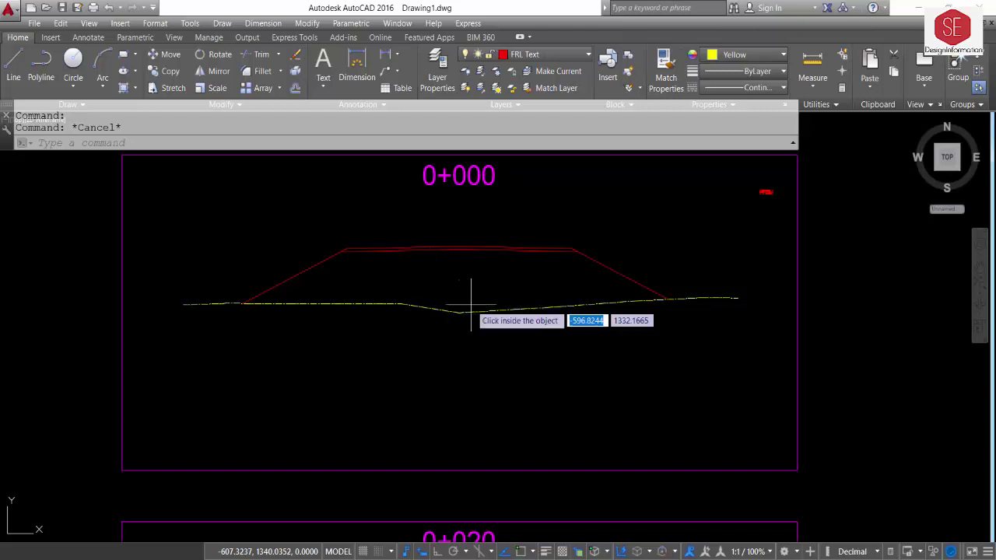
pyautogui.click(444, 285)
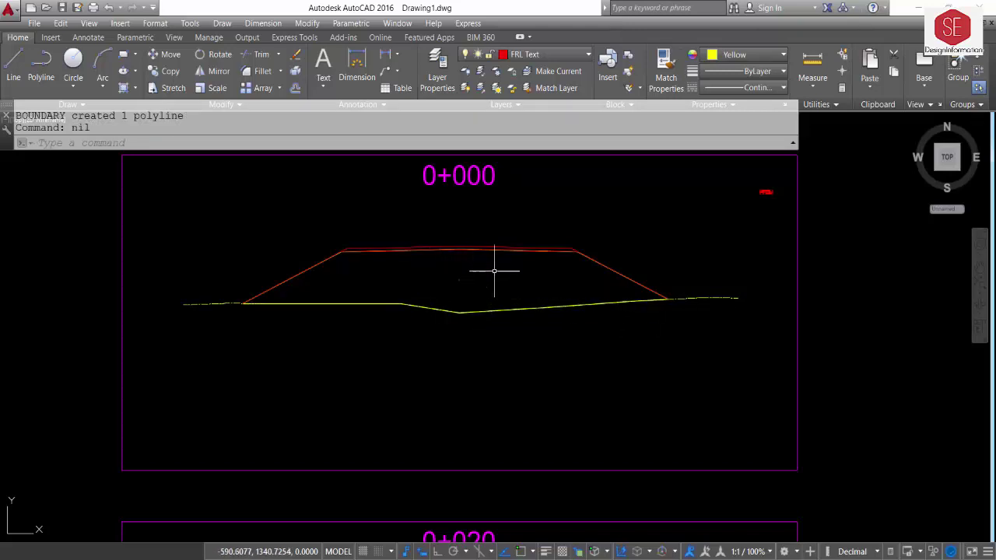
pyautogui.click(606, 268)
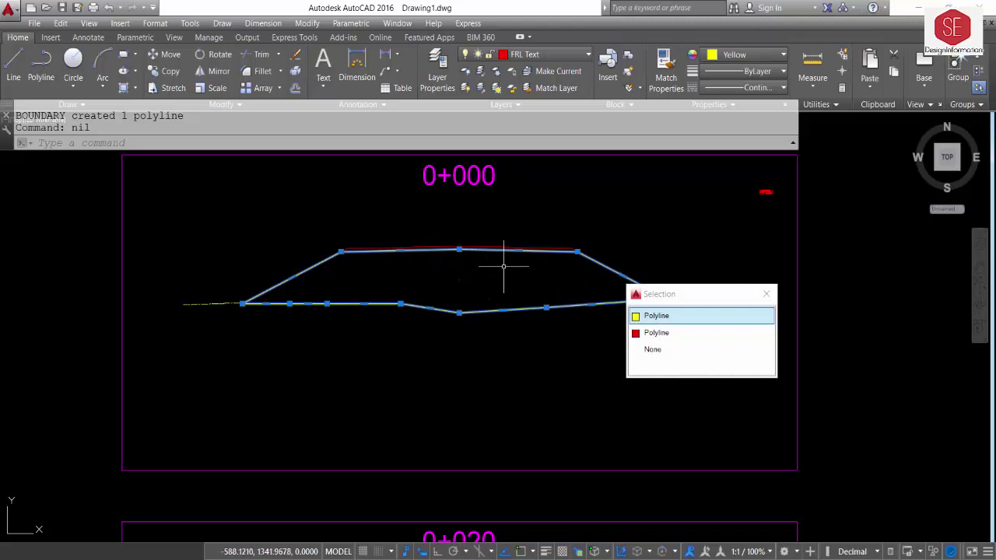
pyautogui.press('Escape')
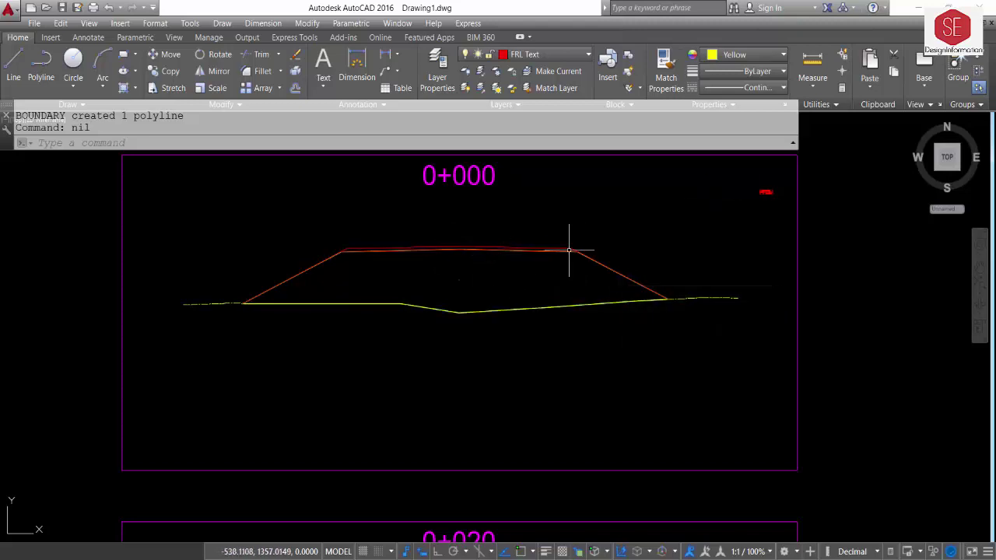
pyautogui.hotkey('alt', 'Tab')
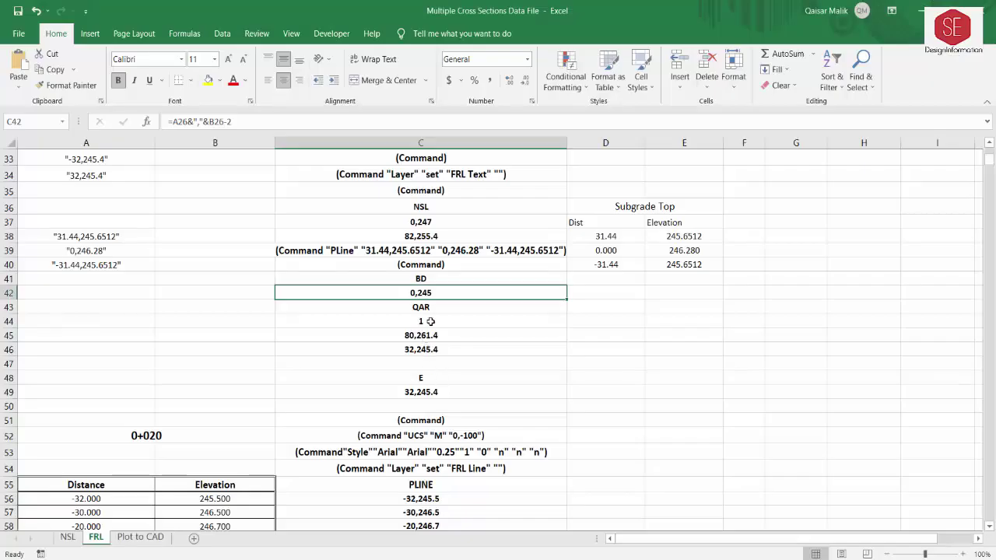
# - Review the QAR command entry in C43, then pick the QAR Lisp file in File Explorer
pyautogui.click(418, 307)
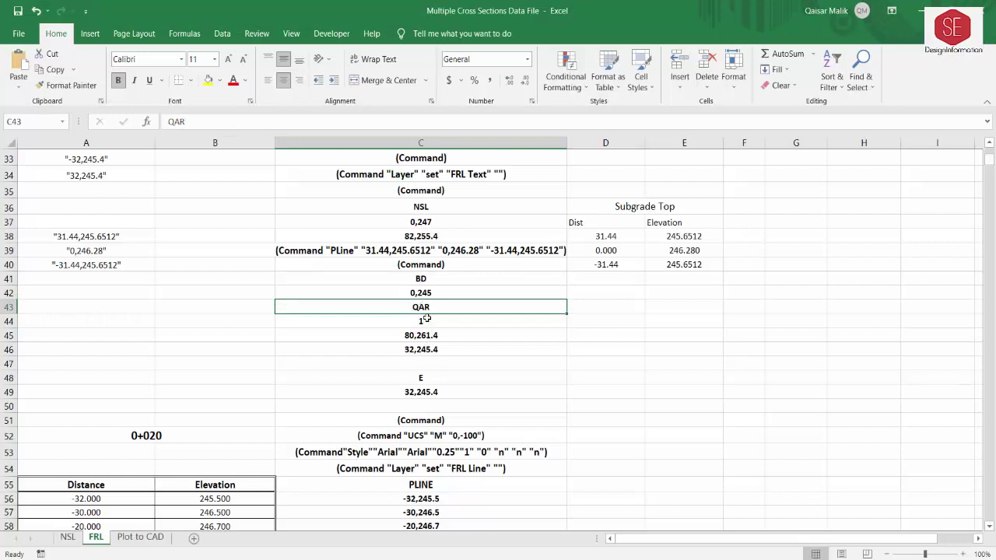
pyautogui.press('Down')
pyautogui.press('Down')
pyautogui.press('Down')
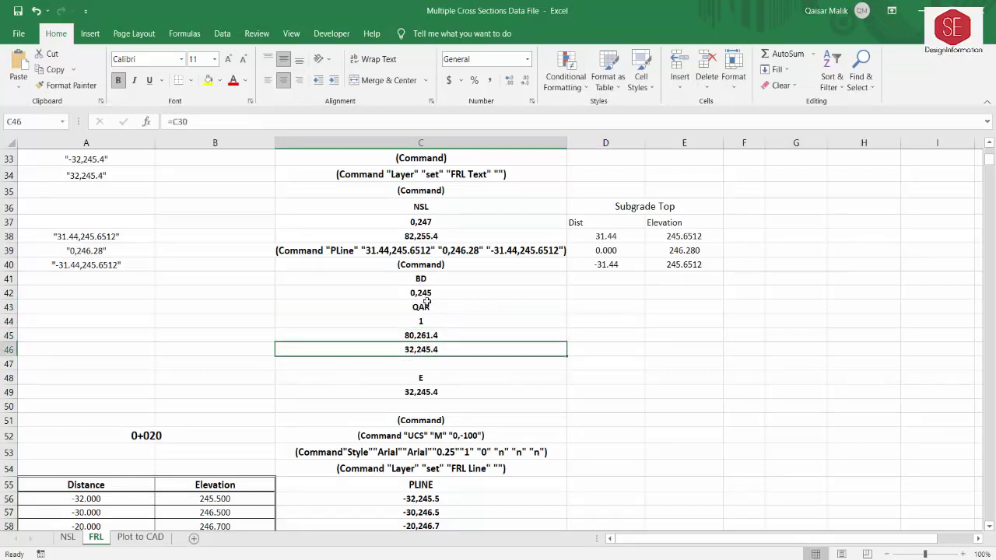
pyautogui.click(426, 304)
pyautogui.hotkey('alt', 'Tab')
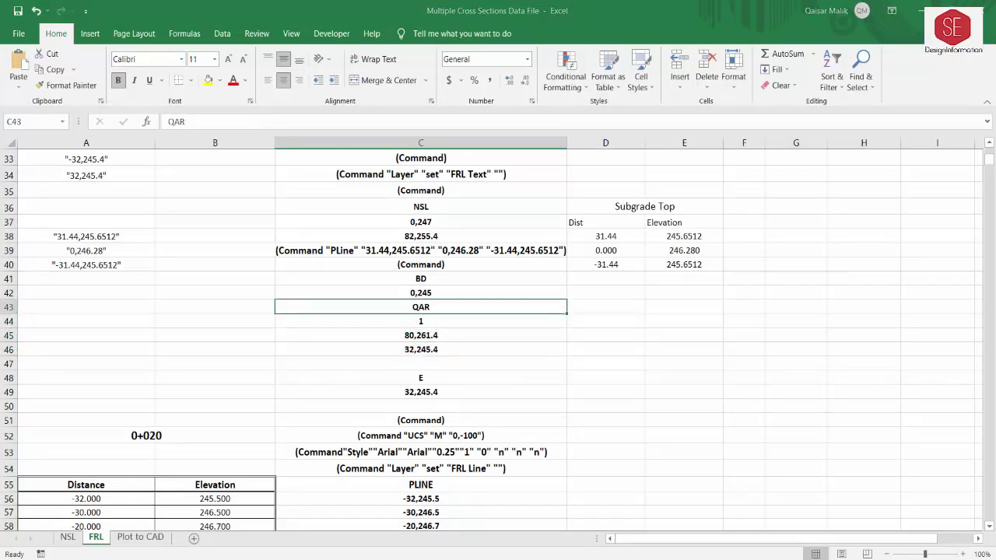
pyautogui.click(144, 199)
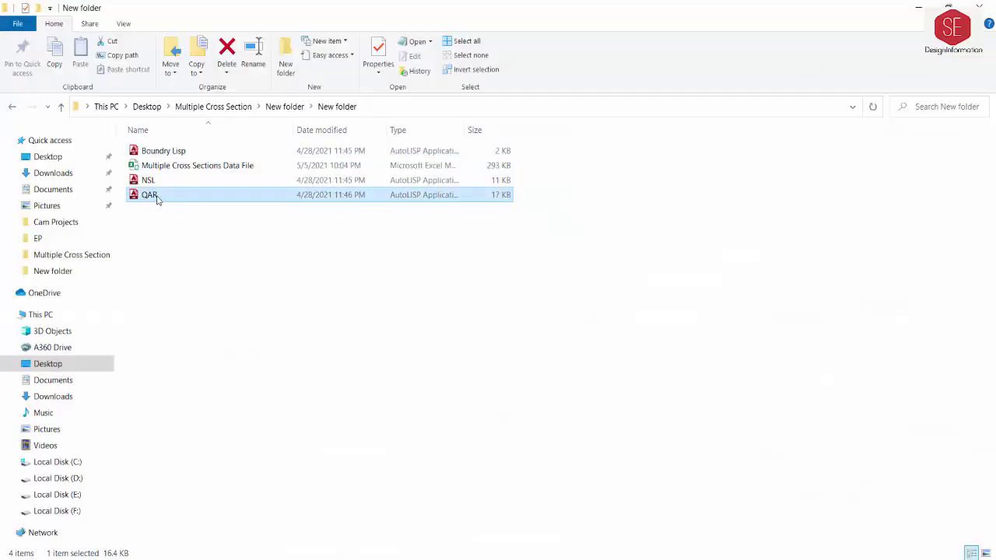
# - Read the QAR Lisp file in Notepad to its end, marking its description line, then close it
pyautogui.doubleClick(157, 199)
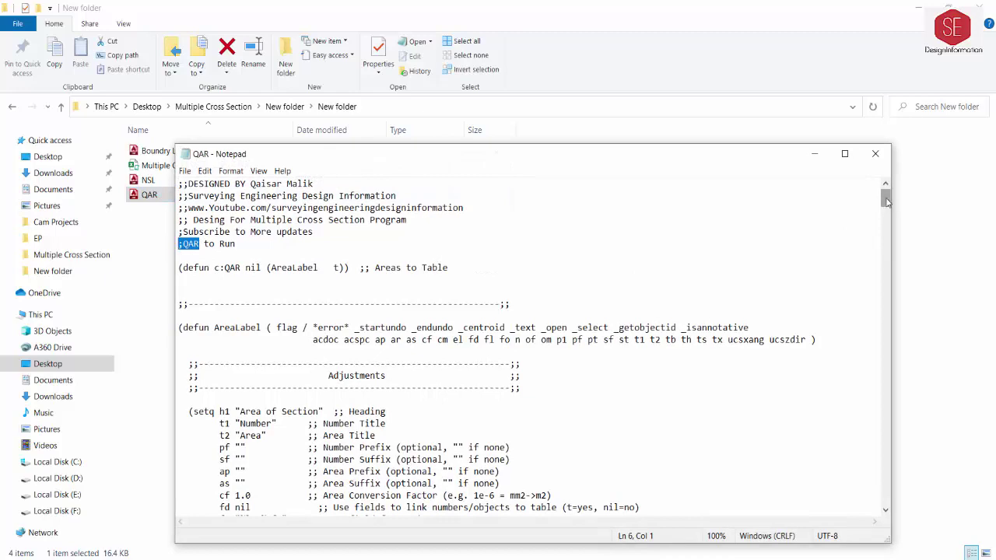
pyautogui.moveTo(886, 203)
pyautogui.mouseDown()
pyautogui.moveTo(885, 472)
pyautogui.moveTo(902, 506)
pyautogui.mouseUp()
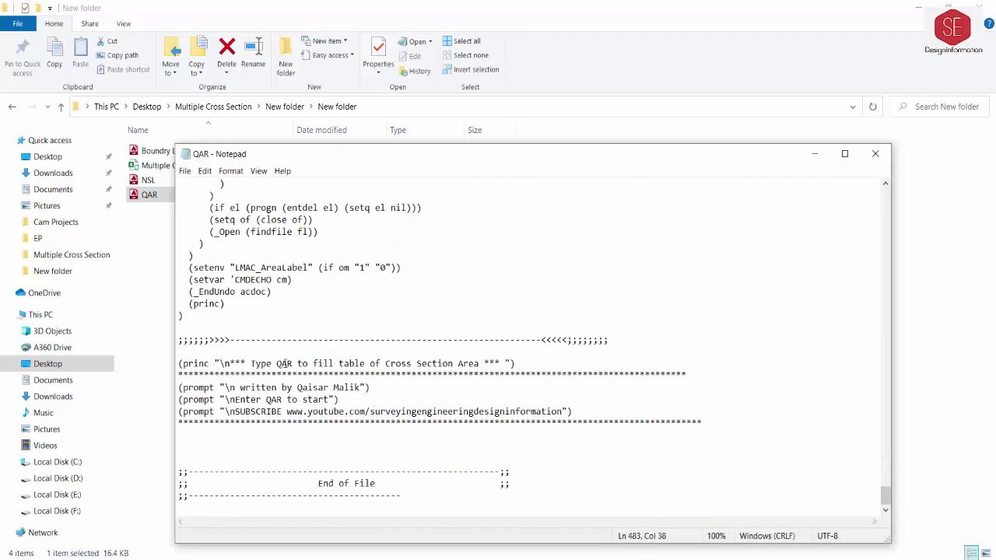
pyautogui.moveTo(277, 363); pyautogui.dragTo(486, 362)
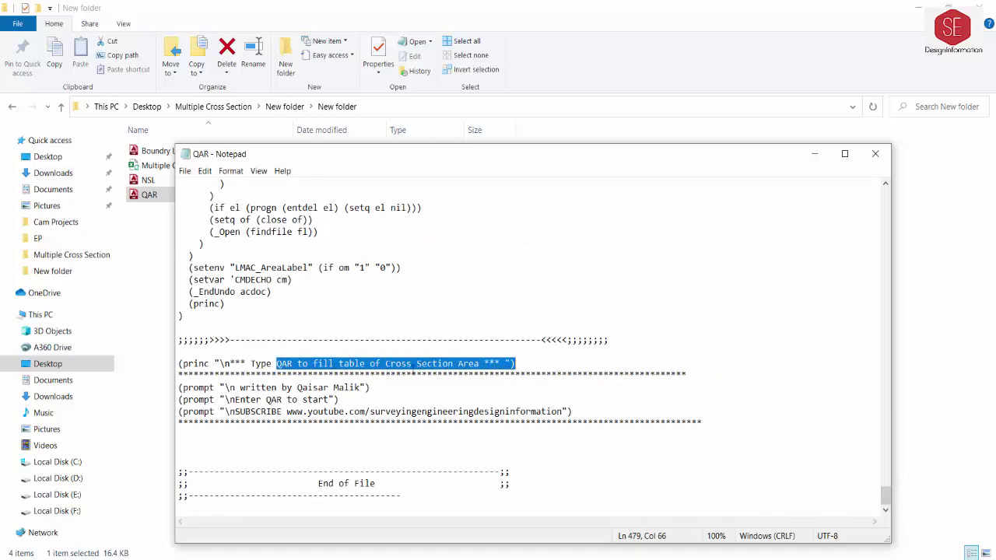
pyautogui.click(874, 156)
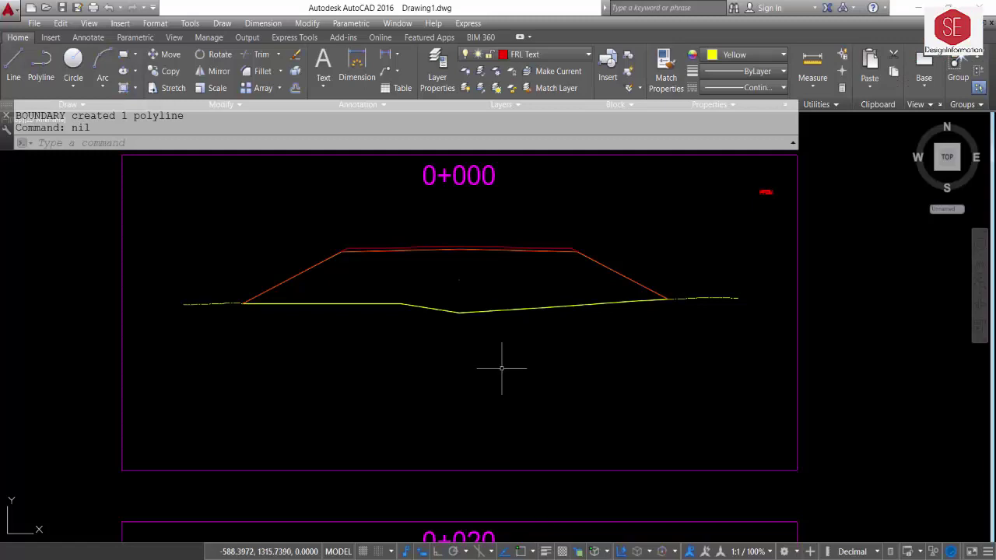
pyautogui.press('Escape')
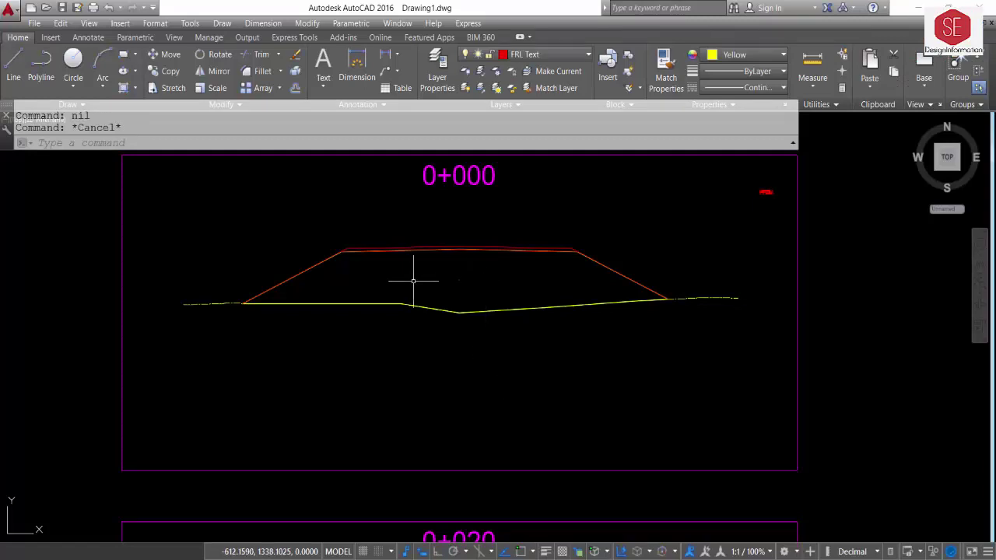
# - Run QAR with starting number 1 and place the Area of Section table beside the section
pyautogui.write('qr')
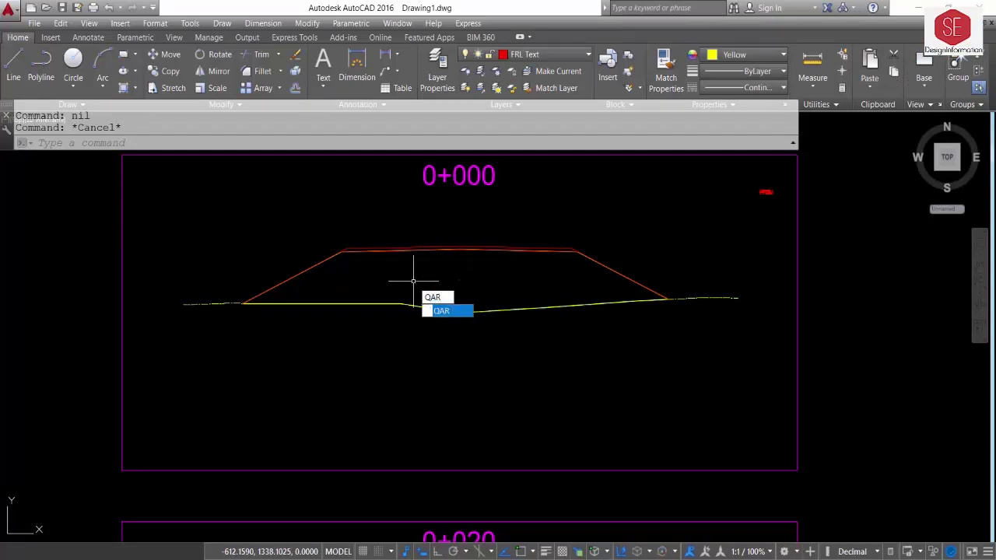
pyautogui.press('Return')
pyautogui.write('1')
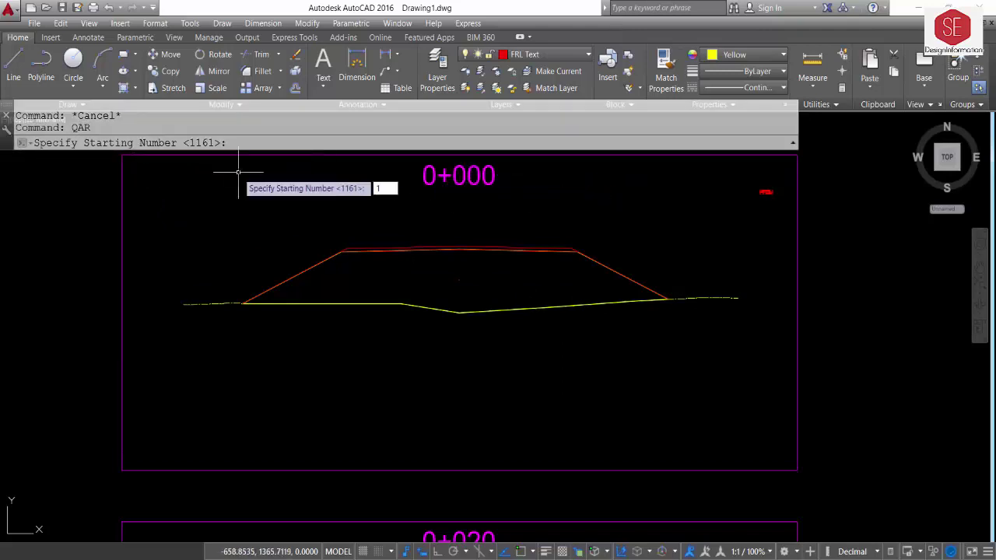
pyautogui.press('Return')
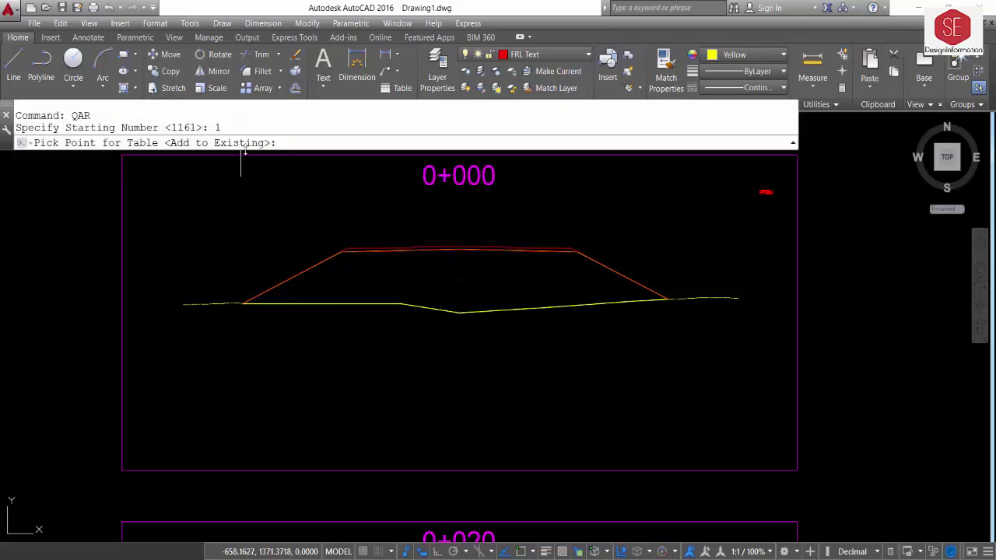
pyautogui.scroll(2, 645, 233)
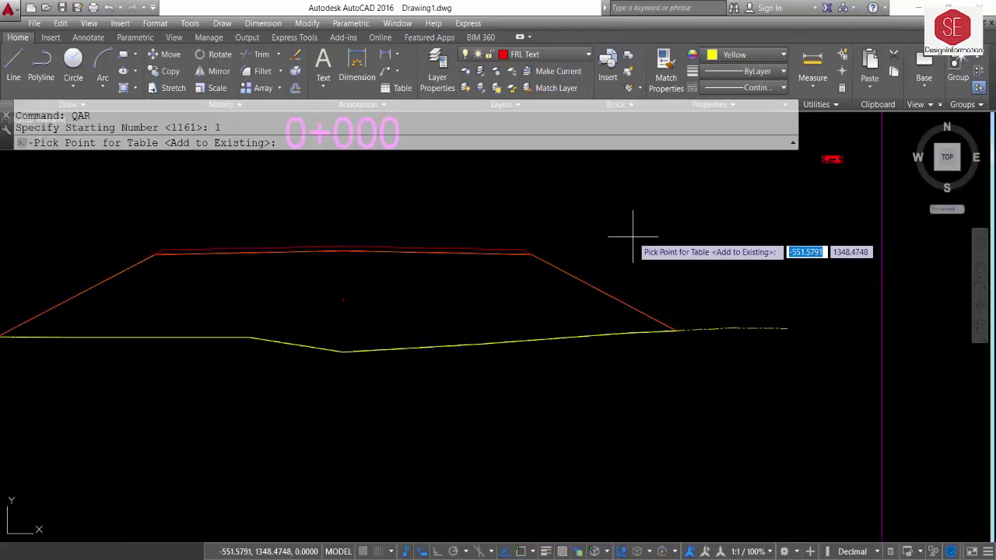
pyautogui.click(632, 235)
pyautogui.scroll(5, 639, 243)
pyautogui.scroll(4, 630, 232)
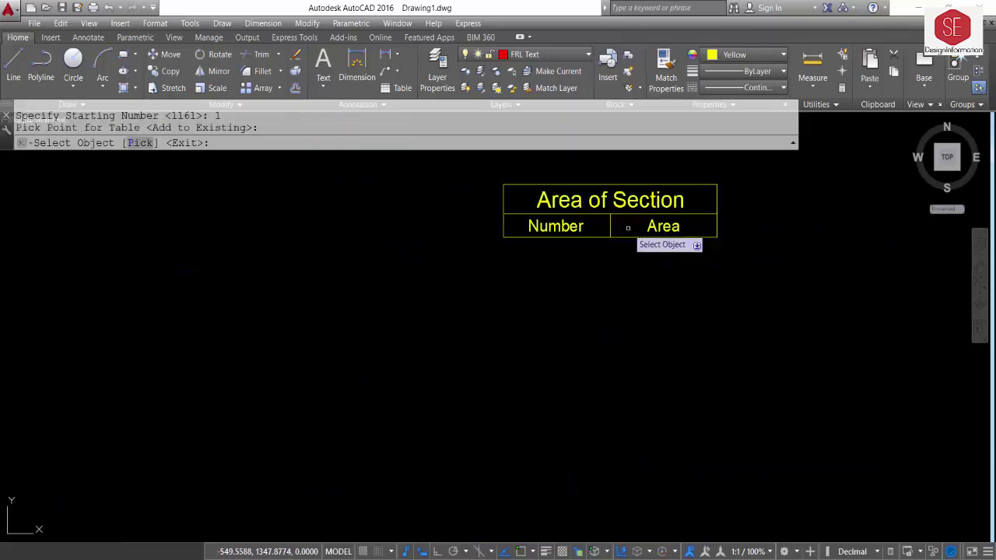
pyautogui.scroll(-4, 627, 227)
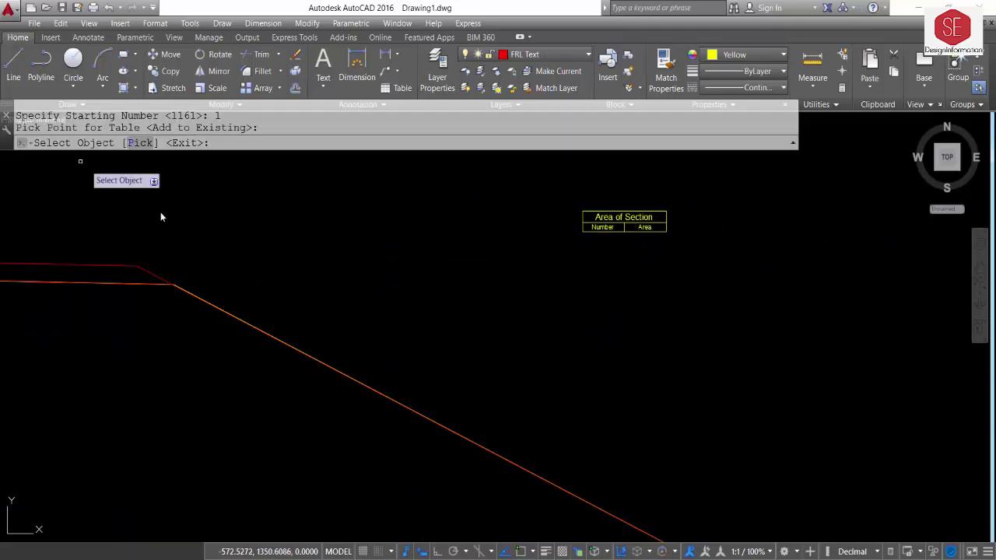
pyautogui.scroll(2, 620, 246)
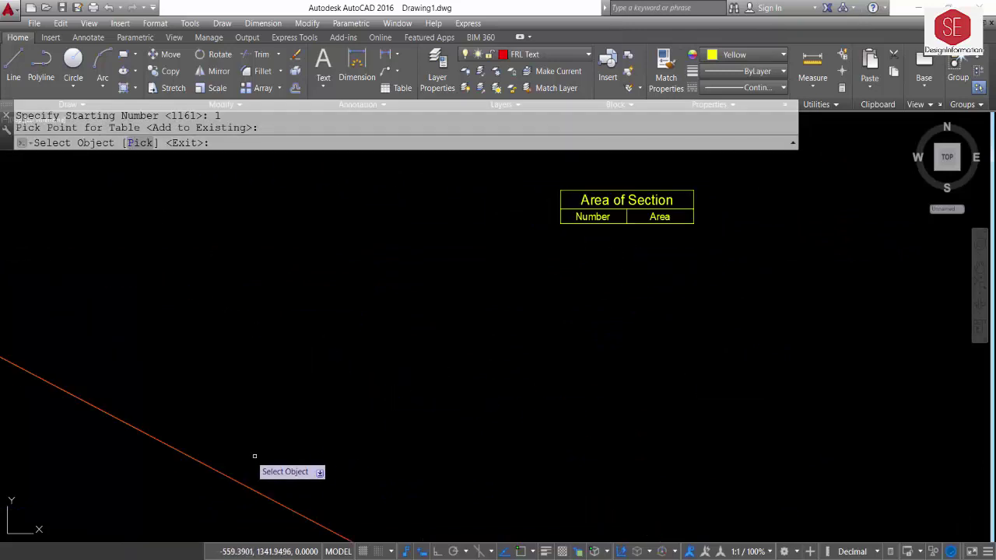
# - Pick the boundary polyline via Selection Cycling, adding area rows 1 and 2 of 1250.7752
pyautogui.click(196, 449)
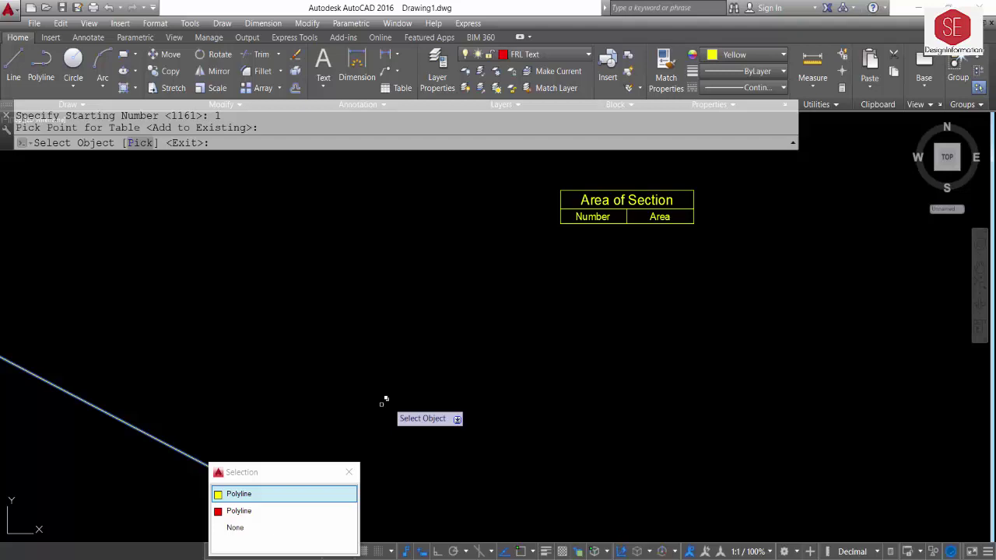
pyautogui.click(263, 493)
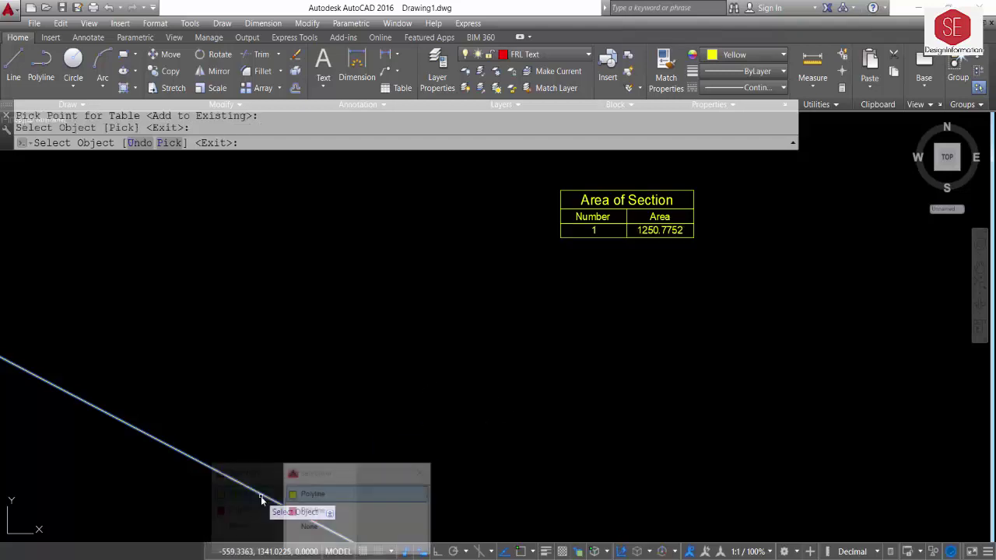
pyautogui.click(280, 503)
pyautogui.click(667, 247)
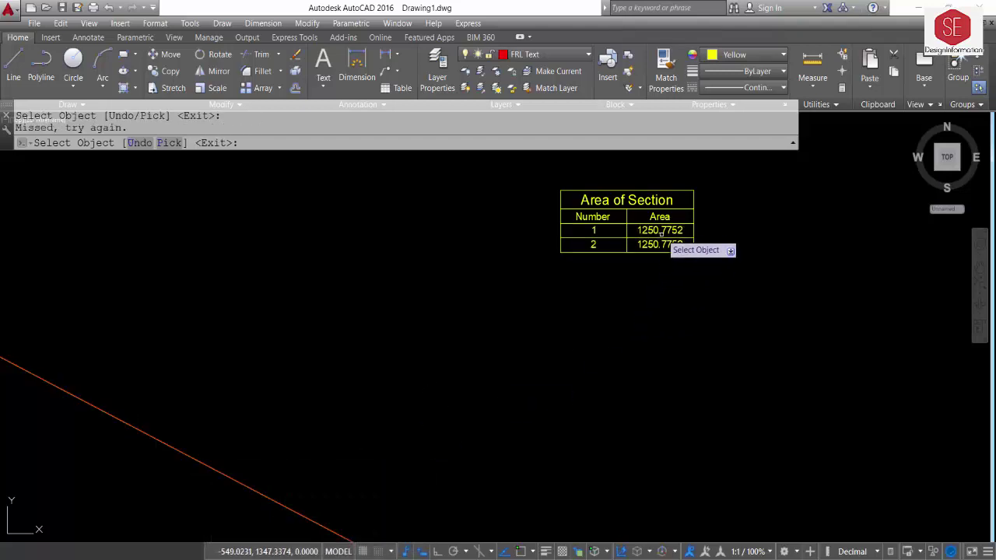
pyautogui.scroll(2, 663, 243)
pyautogui.scroll(-1, 622, 261)
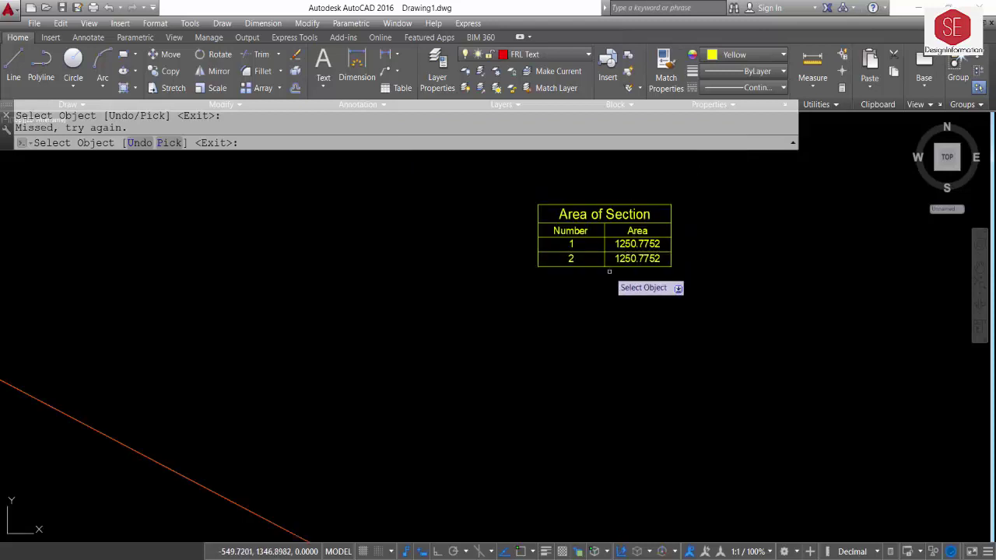
pyautogui.scroll(1, 607, 272)
pyautogui.scroll(-3, 653, 256)
pyautogui.scroll(-1, 544, 288)
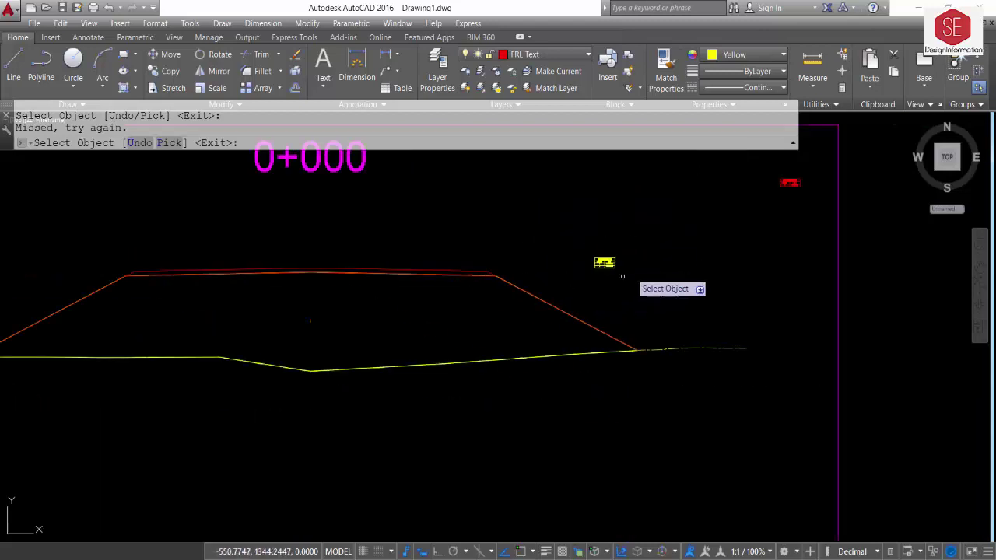
pyautogui.scroll(5, 656, 198)
pyautogui.scroll(-5, 651, 211)
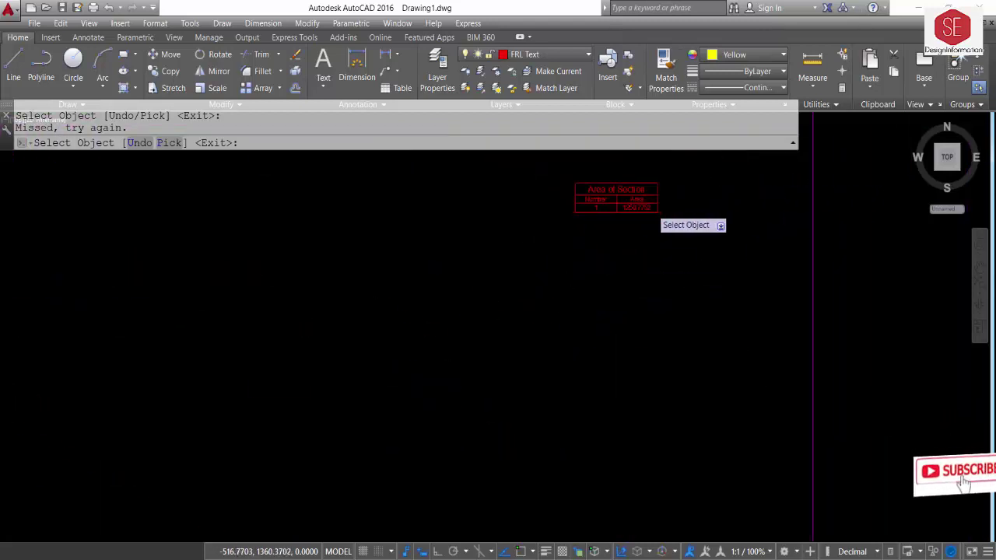
pyautogui.scroll(-5, 326, 327)
pyautogui.scroll(-2, 318, 365)
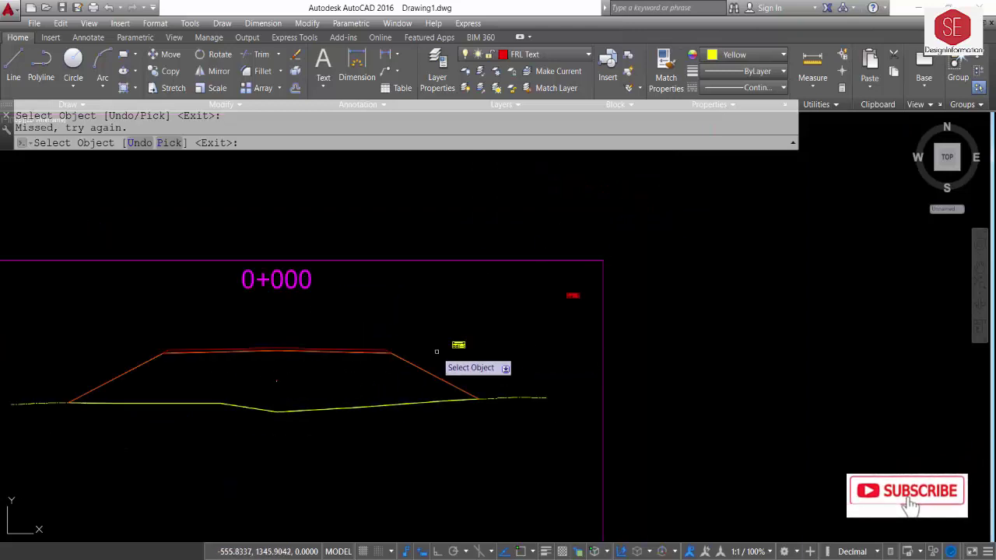
pyautogui.scroll(5, 447, 348)
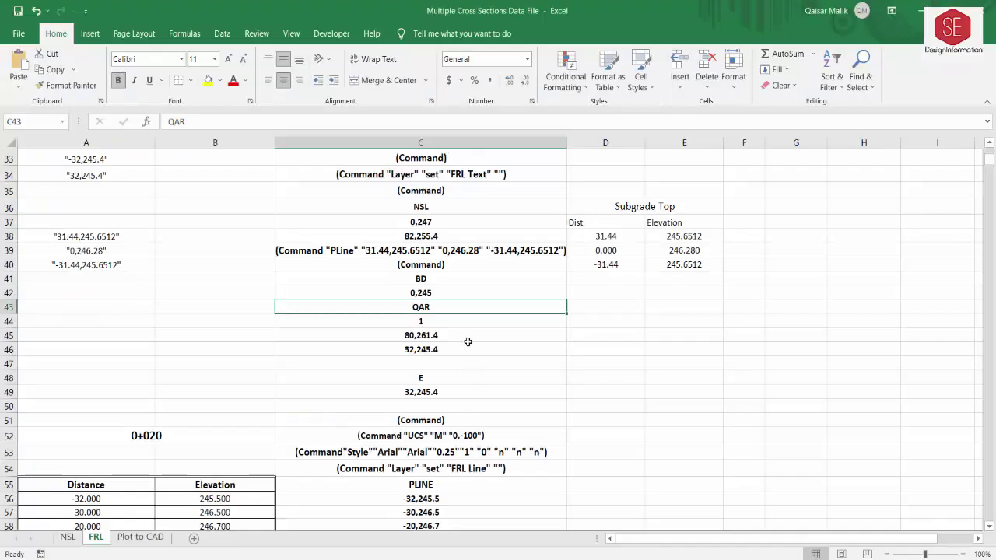
pyautogui.scroll(-1, 466, 339)
pyautogui.click(427, 286)
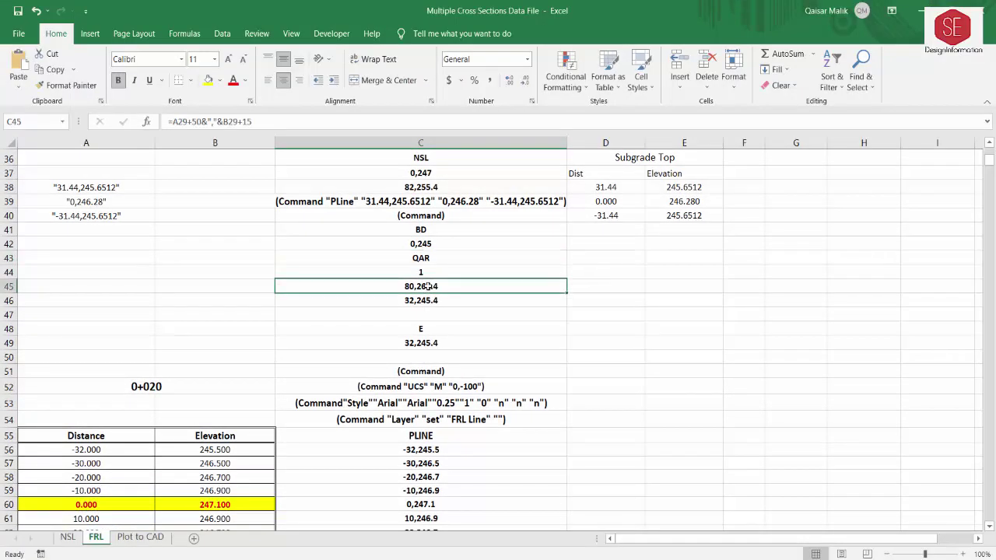
pyautogui.click(427, 270)
pyautogui.click(428, 331)
pyautogui.click(422, 342)
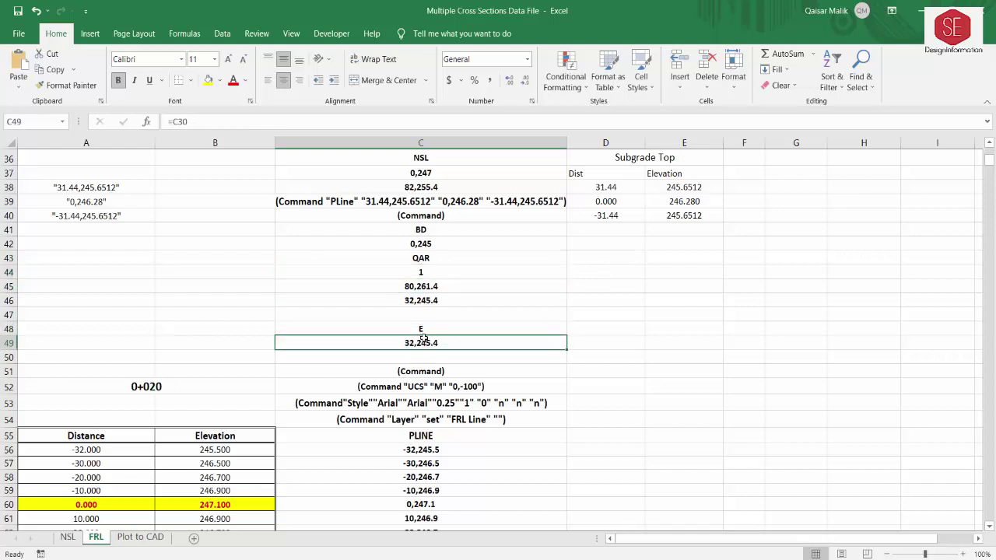
pyautogui.click(418, 353)
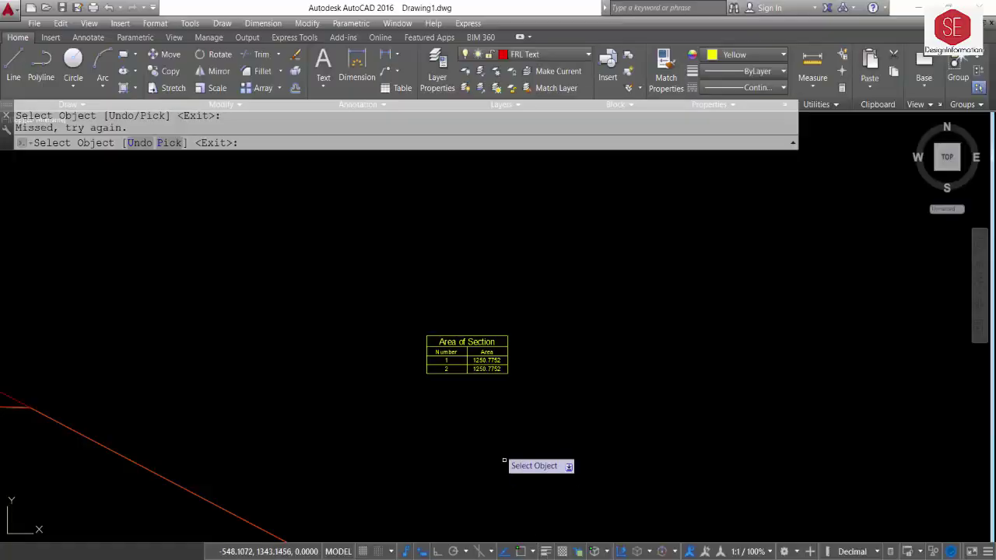
pyautogui.press('Escape')
pyautogui.scroll(-5, 582, 278)
# - Erase the 0+000 boundary polyline, picked through Selection Cycling
pyautogui.scroll(4, 350, 315)
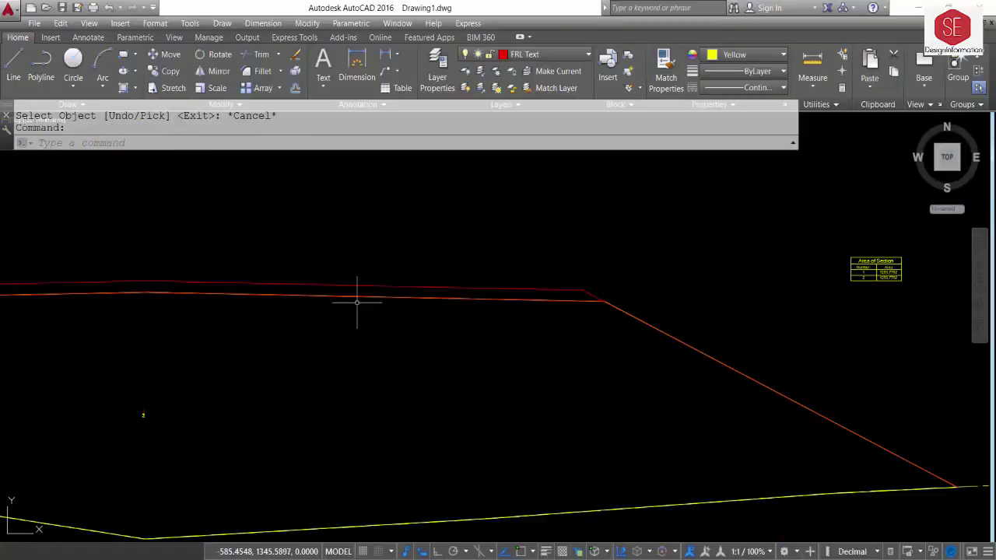
pyautogui.click(358, 295)
pyautogui.click(412, 345)
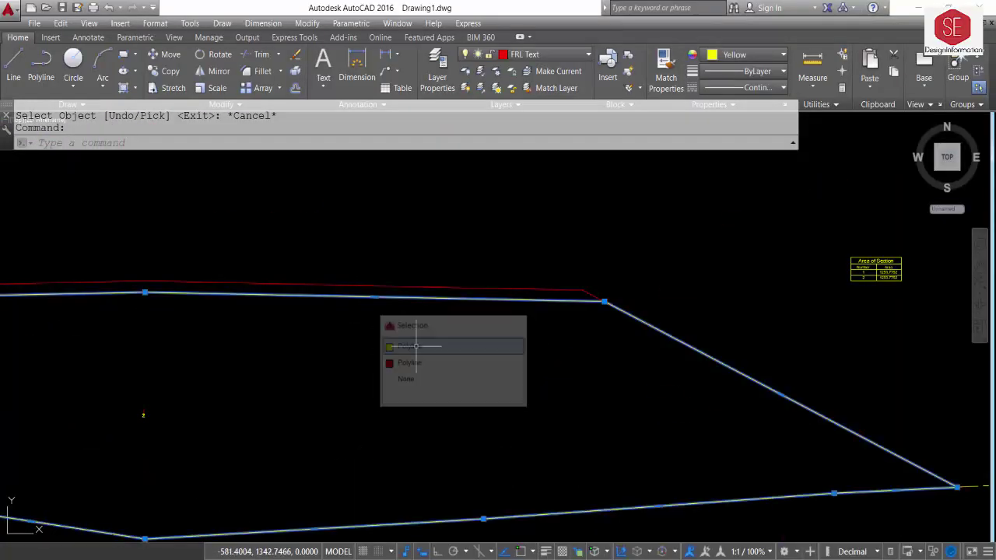
pyautogui.write('e')
pyautogui.press('Return')
# - Pan to the 0+020 and 0+060 cross sections, then return to the spreadsheet
pyautogui.scroll(-4, 666, 280)
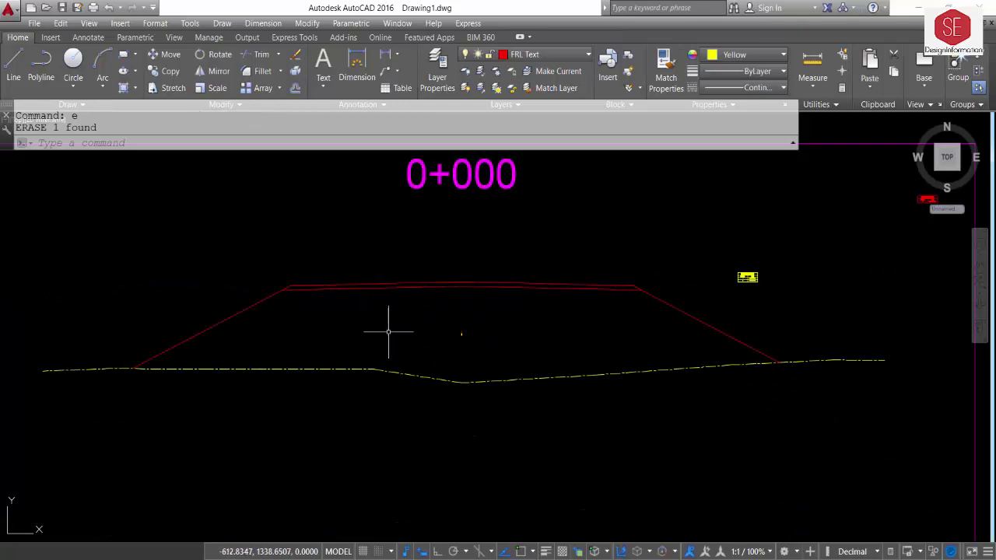
pyautogui.scroll(-3, 416, 319)
pyautogui.moveTo(416, 313); pyautogui.dragTo(462, 200, button='middle')
pyautogui.scroll(3, 462, 285)
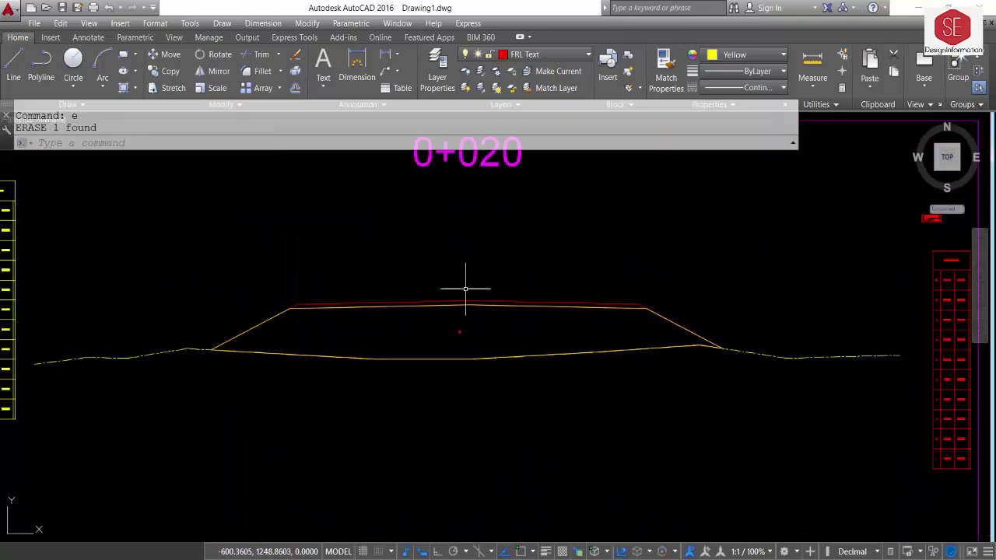
pyautogui.scroll(-1, 462, 285)
pyautogui.scroll(-2, 490, 311)
pyautogui.moveTo(484, 427)
pyautogui.mouseDown(button='middle')
pyautogui.moveTo(503, 179)
pyautogui.moveTo(498, 347)
pyautogui.mouseUp(button='middle')
pyautogui.scroll(3, 498, 347)
pyautogui.scroll(-1, 394, 367)
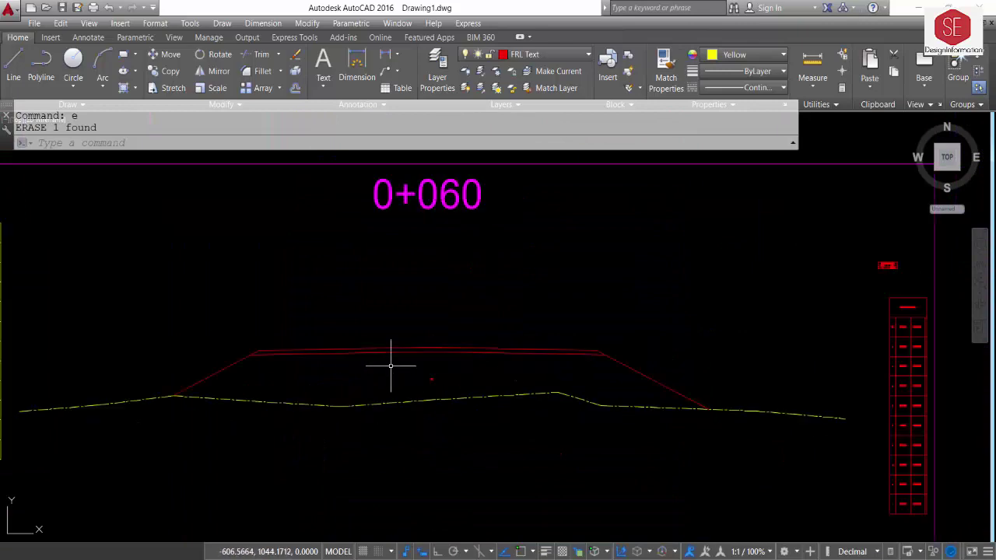
pyautogui.scroll(-2, 420, 436)
pyautogui.hotkey('alt', 'Tab')
# - Inspect the subgrade-top distance and elevation formulas in D72 and E72
pyautogui.scroll(-3, 453, 322)
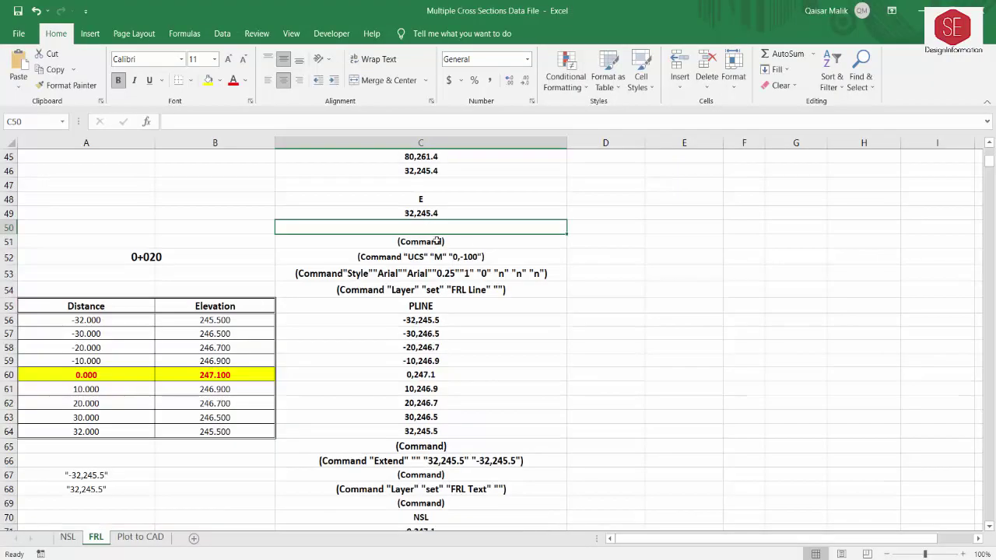
pyautogui.scroll(2, 435, 234)
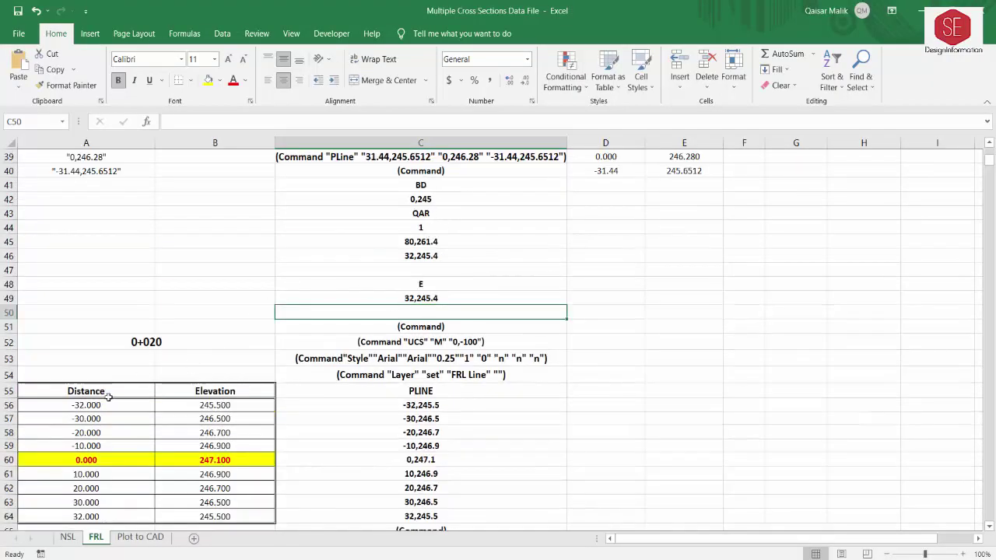
pyautogui.scroll(-4, 111, 433)
pyautogui.scroll(-1, 407, 245)
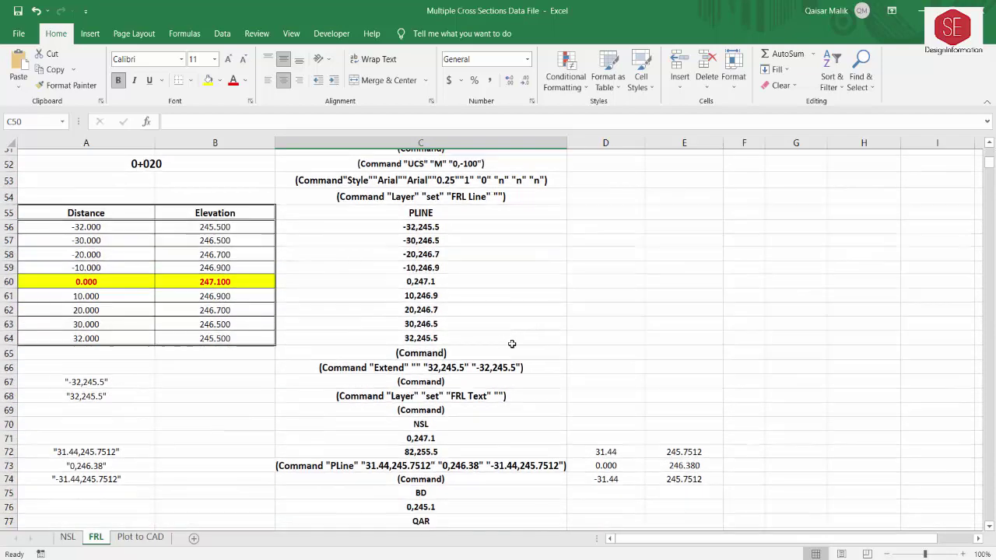
pyautogui.scroll(-4, 440, 310)
pyautogui.click(628, 247)
pyautogui.click(702, 248)
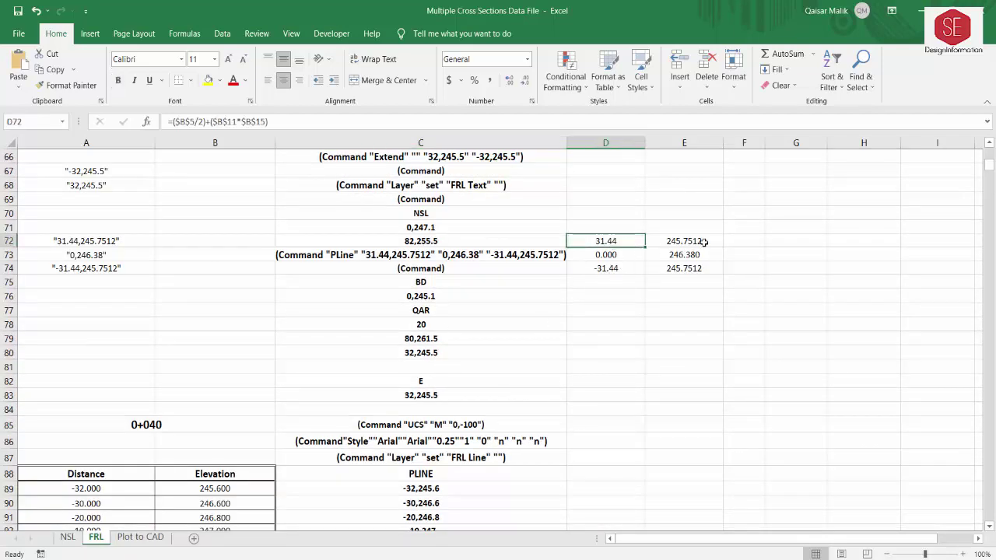
pyautogui.scroll(1, 572, 334)
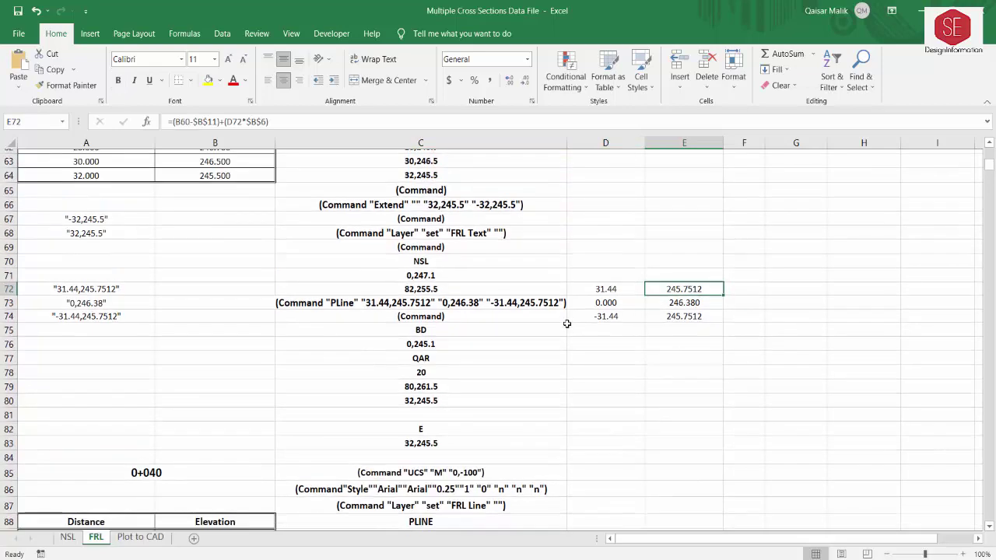
pyautogui.scroll(5, 570, 326)
pyautogui.scroll(8, 567, 322)
pyautogui.scroll(5, 567, 304)
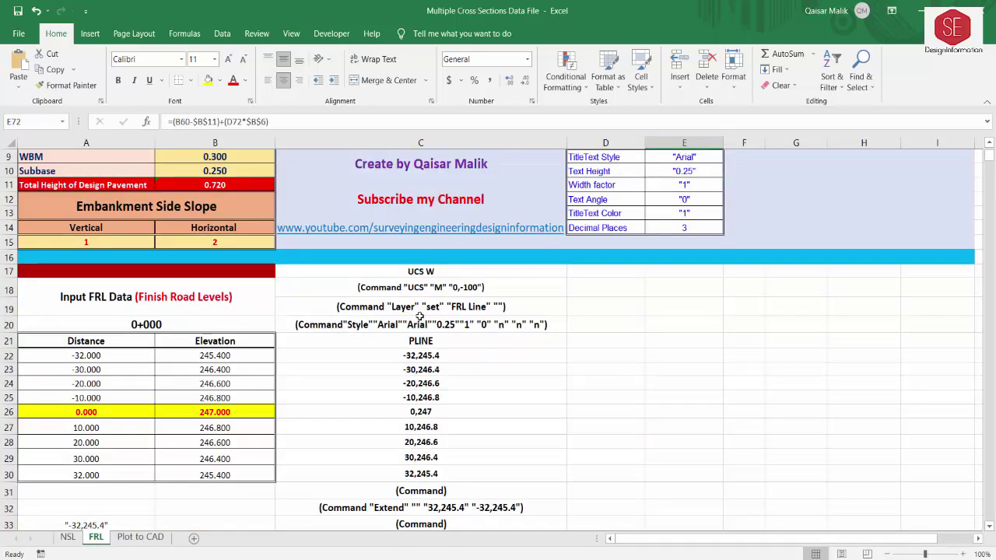
pyautogui.scroll(-1, 449, 299)
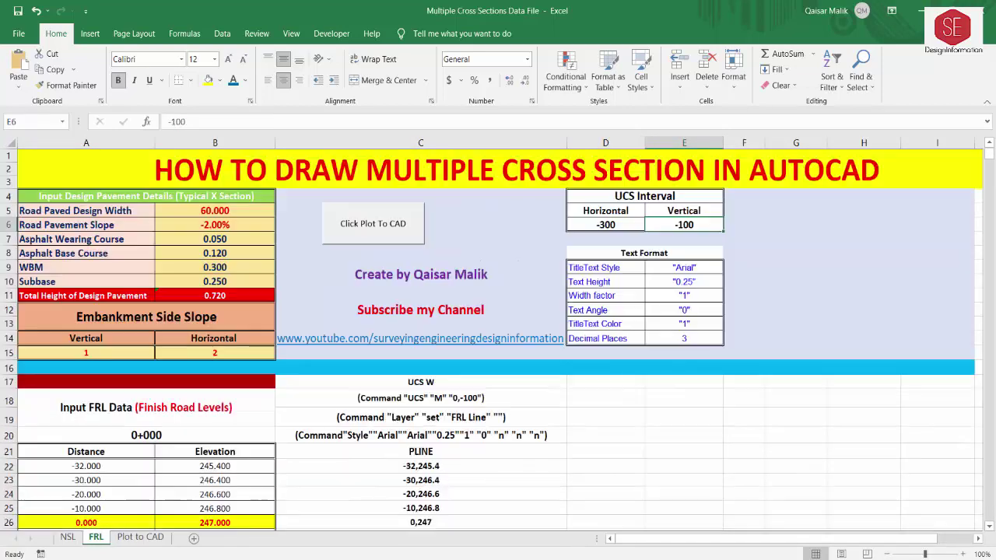
pyautogui.scroll(-2, 455, 398)
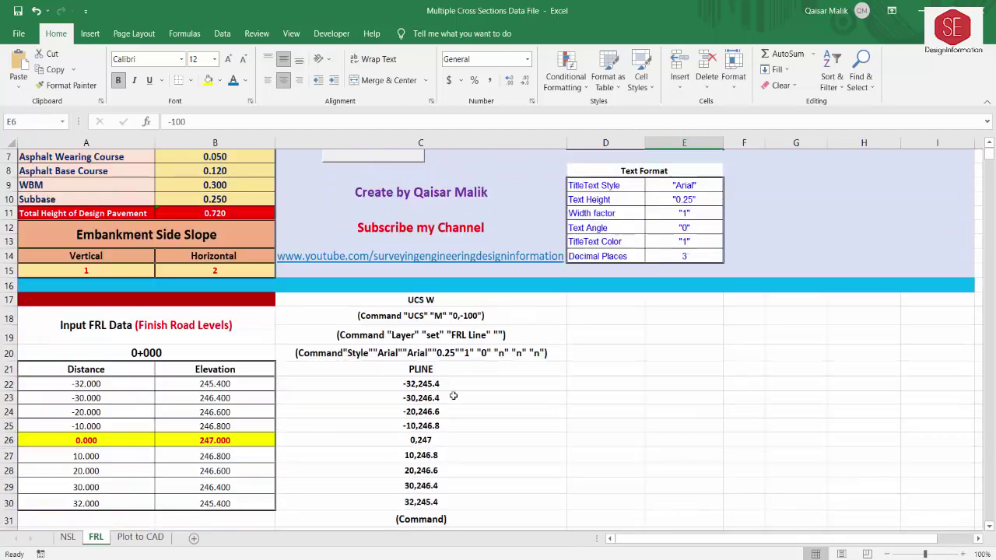
pyautogui.scroll(2, 624, 303)
# - Set the vertical UCS interval to 100 so the UCS command reads '0,100', and copy the generated commands
pyautogui.click(607, 224)
pyautogui.press('Right')
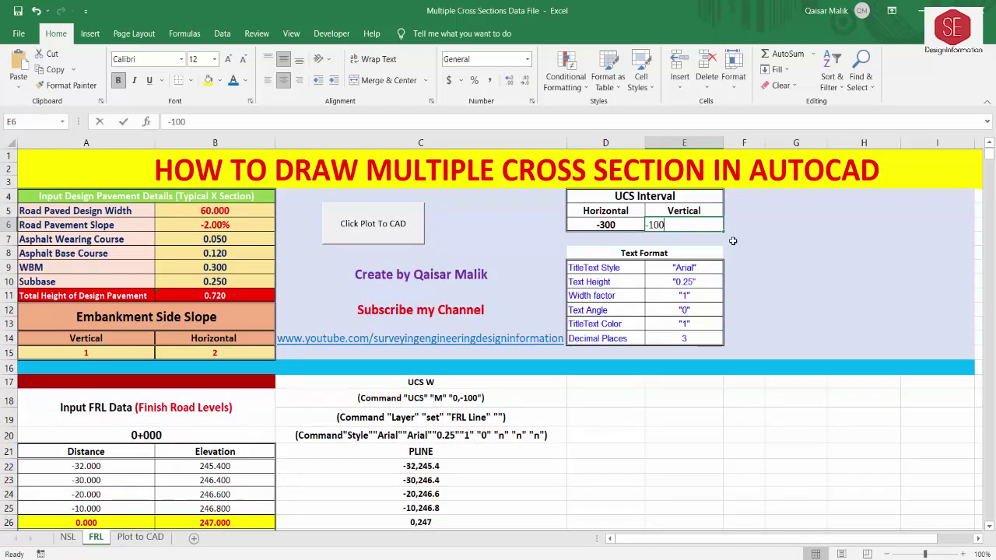
pyautogui.write('1')
pyautogui.press('Return')
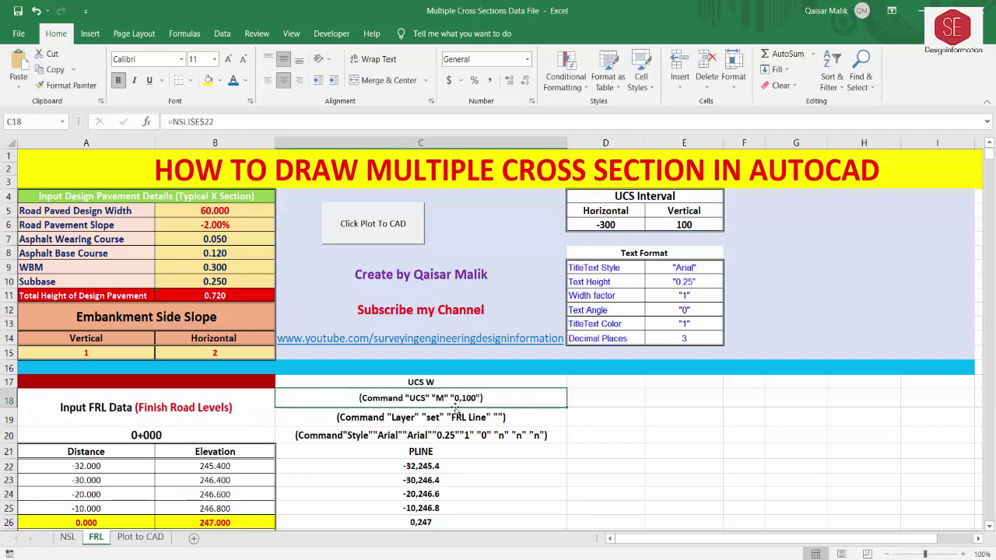
pyautogui.click(464, 399)
pyautogui.scroll(-4, 491, 419)
pyautogui.scroll(1, 491, 420)
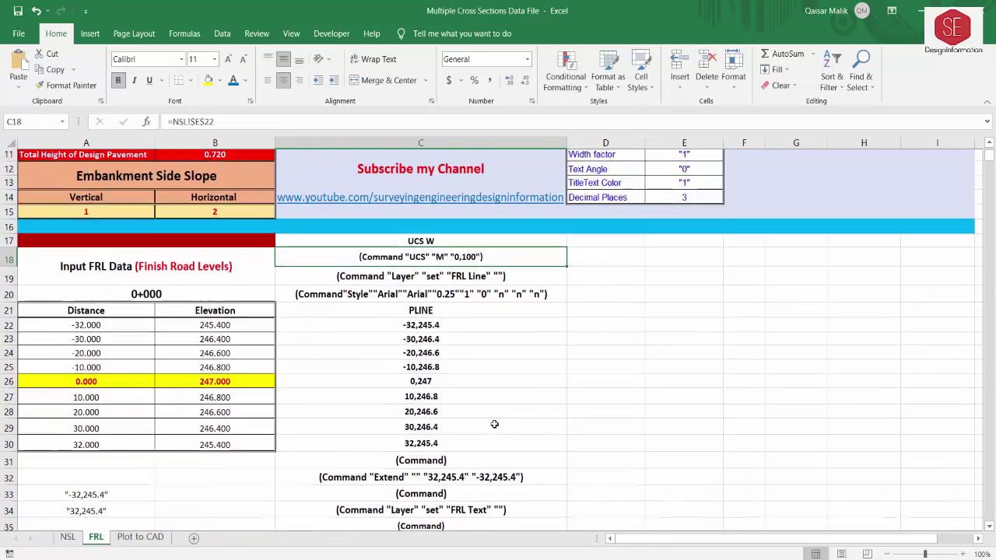
pyautogui.scroll(3, 490, 419)
pyautogui.click(396, 240)
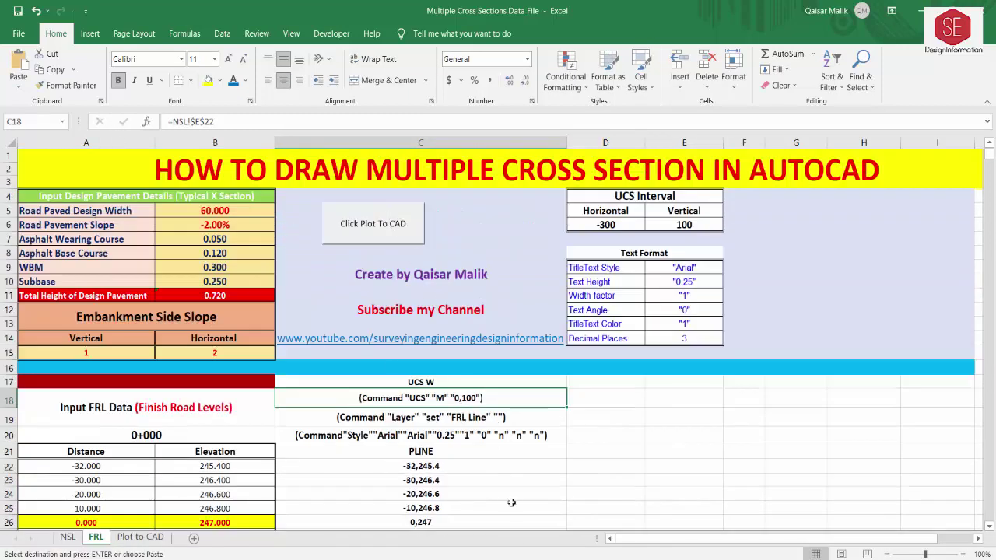
# - Paste the copied Excel commands into AutoCAD's command line to draw all cross sections
pyautogui.scroll(-2, 473, 326)
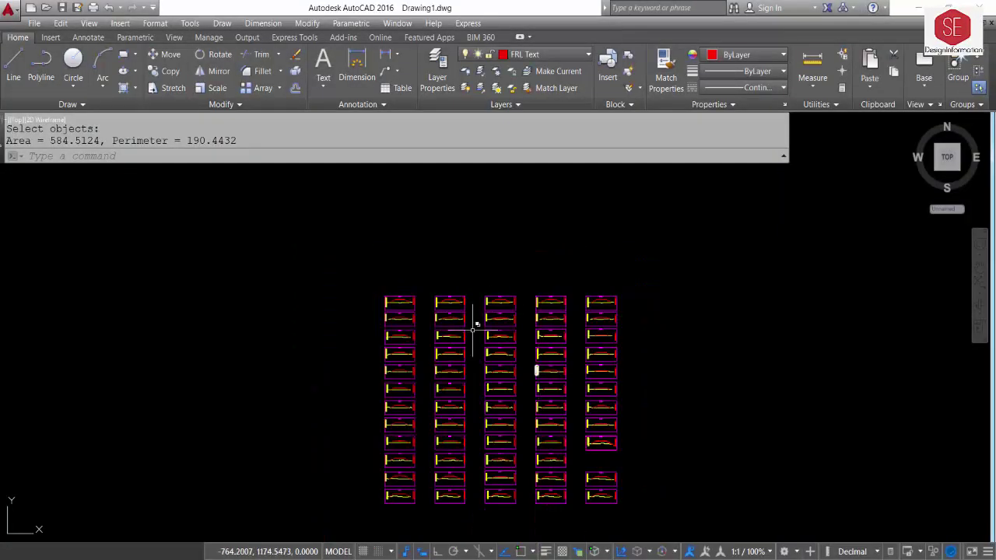
pyautogui.rightClick(114, 157)
pyautogui.click(132, 257)
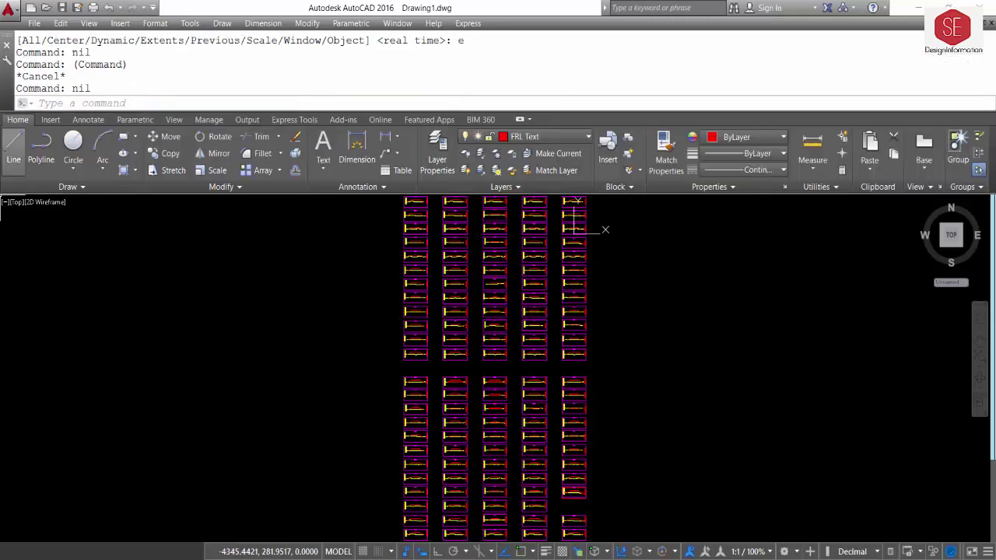
# - Zoom and pan across the five-column section grid, centring station 0+020
pyautogui.scroll(-1, 573, 326)
pyautogui.scroll(3, 579, 274)
pyautogui.scroll(2, 588, 304)
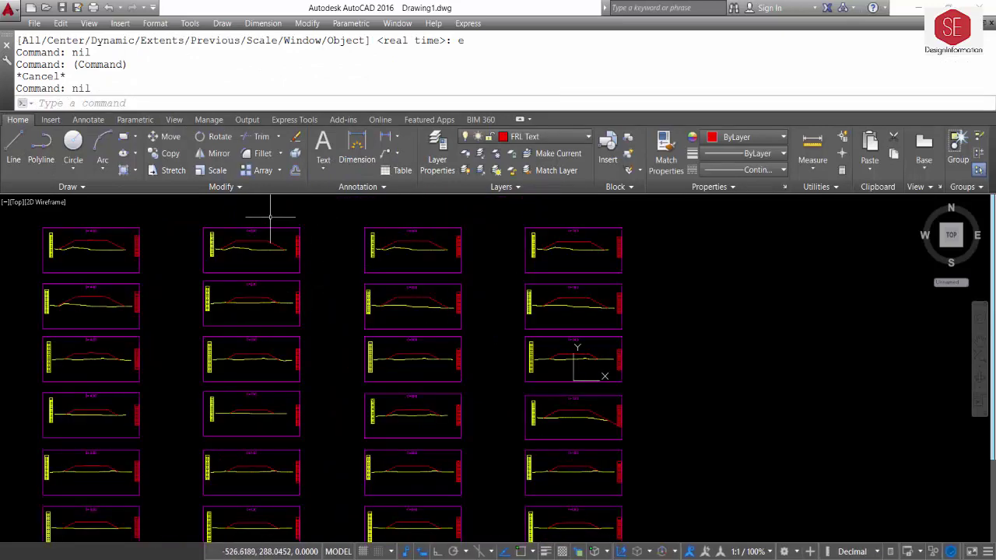
pyautogui.scroll(3, 224, 230)
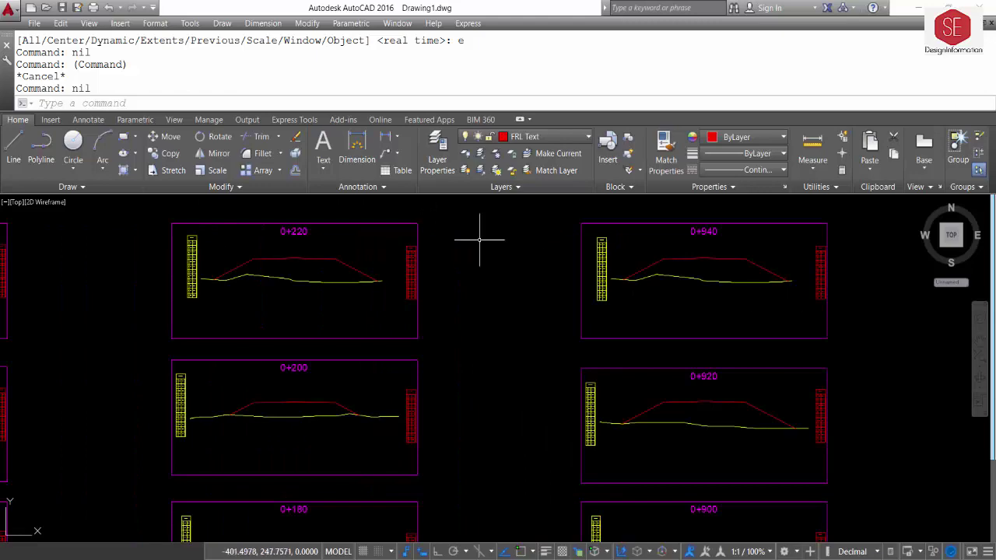
pyautogui.scroll(-2, 482, 257)
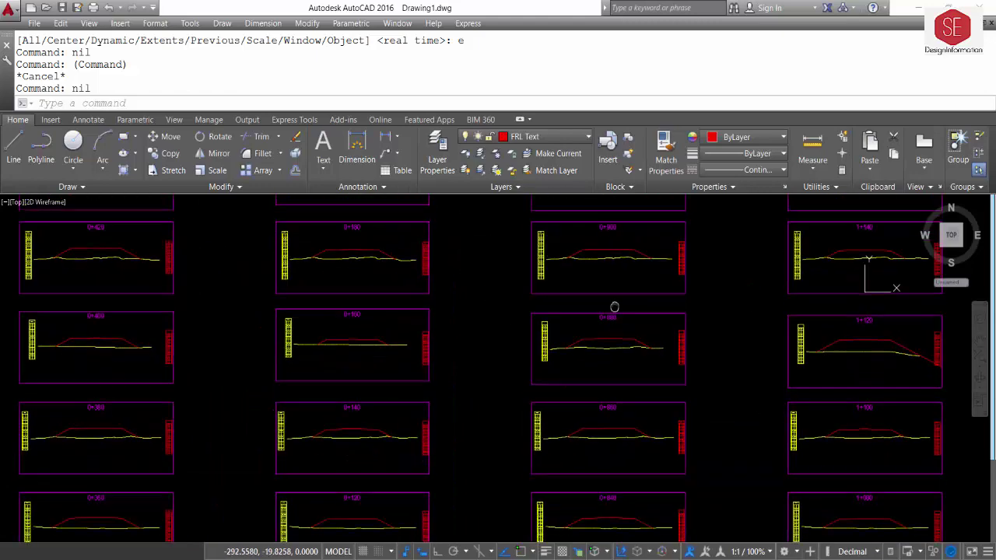
pyautogui.moveTo(645, 364); pyautogui.dragTo(596, 356, button='middle')
pyautogui.scroll(-2, 581, 296)
pyautogui.moveTo(621, 418); pyautogui.dragTo(633, 344, button='middle')
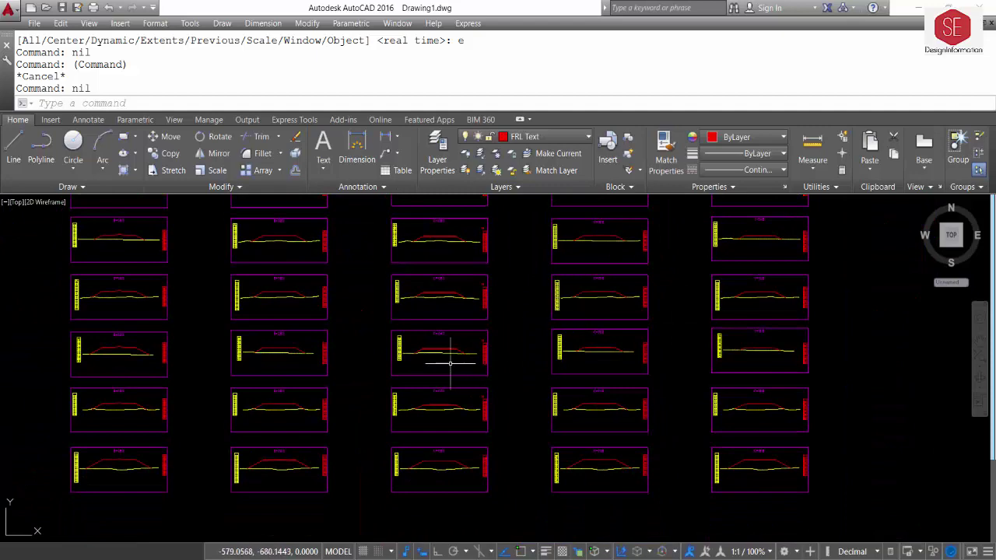
pyautogui.scroll(5, 448, 366)
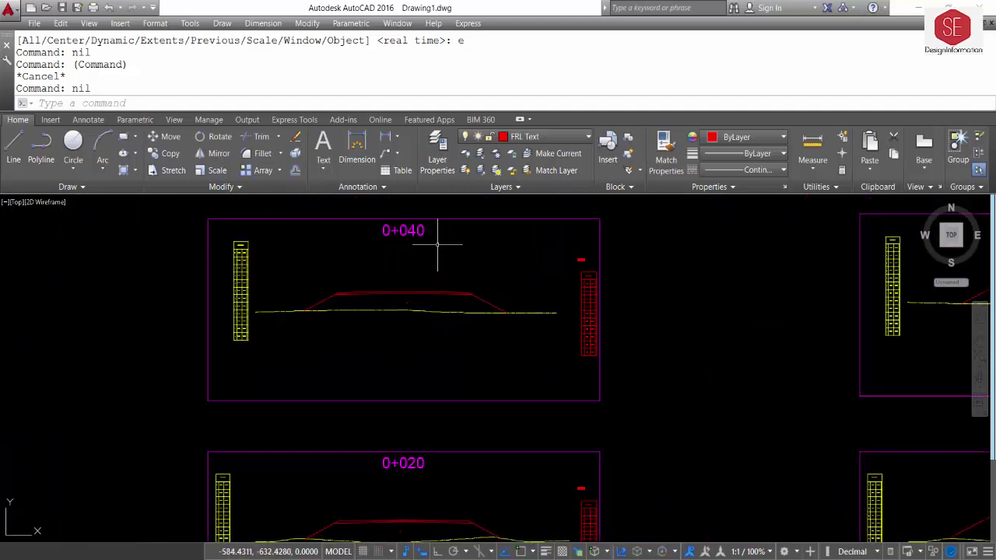
pyautogui.scroll(-2, 474, 269)
pyautogui.moveTo(409, 478)
pyautogui.mouseDown(button='middle')
pyautogui.moveTo(450, 287)
pyautogui.moveTo(471, 369)
pyautogui.mouseUp(button='middle')
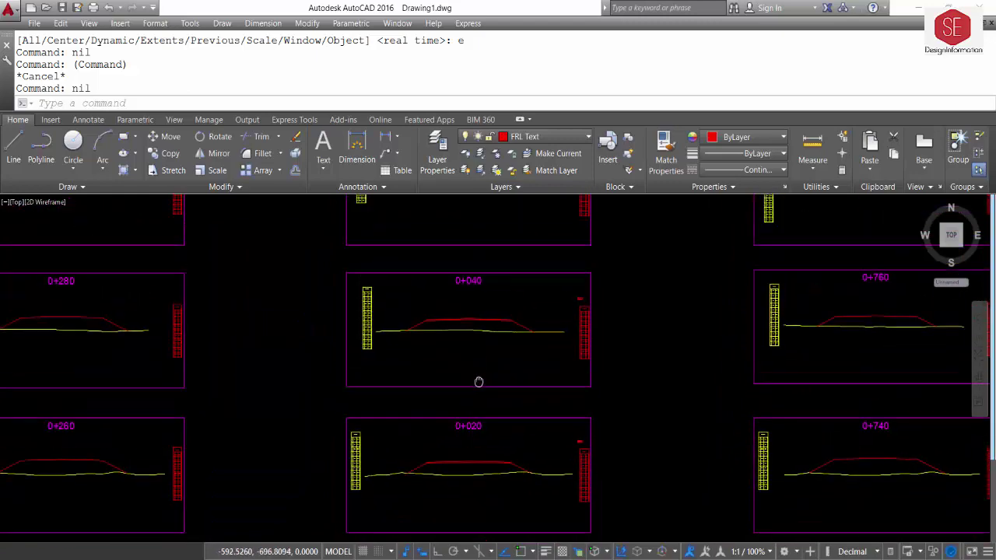
pyautogui.scroll(-2, 459, 281)
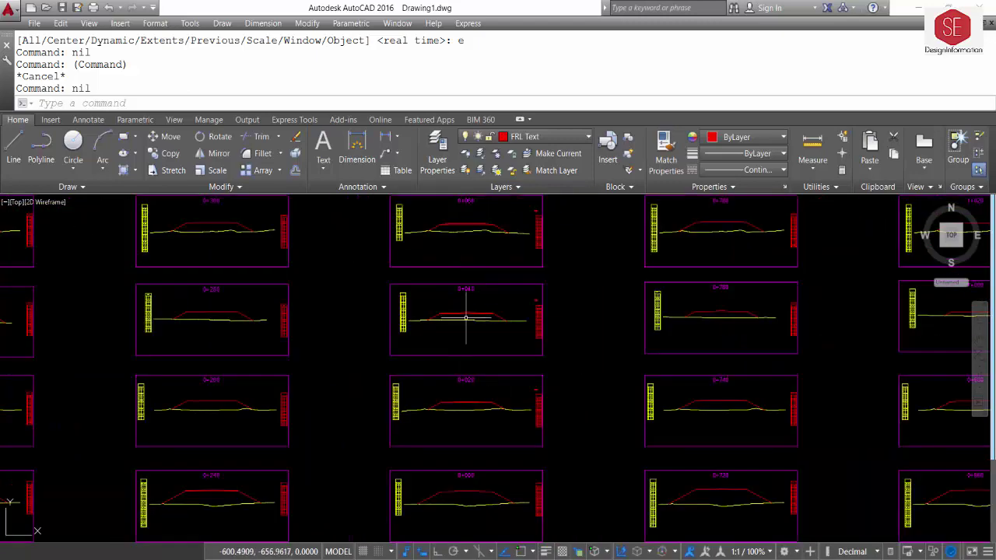
pyautogui.scroll(-2, 465, 317)
pyautogui.scroll(-5, 473, 365)
pyautogui.scroll(5, 473, 405)
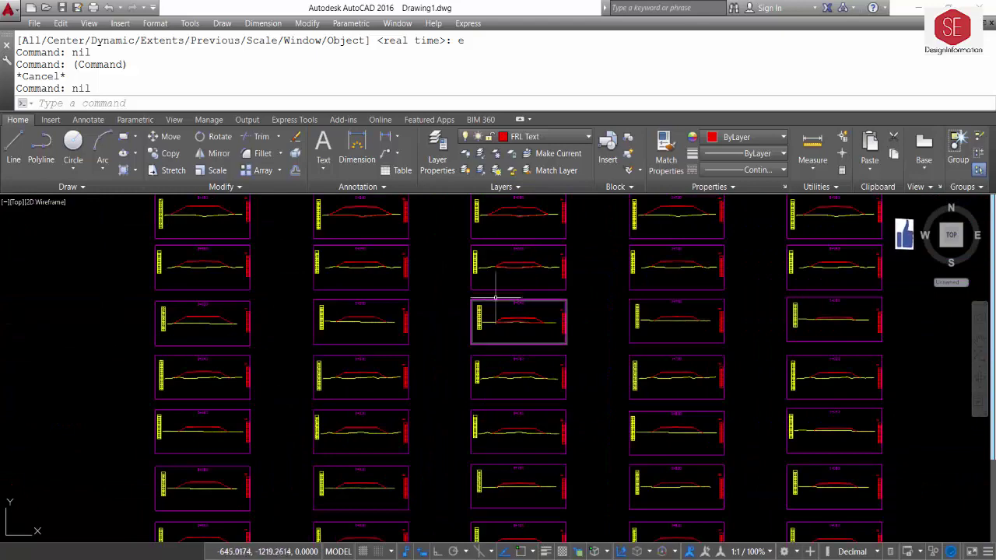
pyautogui.moveTo(495, 298); pyautogui.dragTo(506, 334, button='middle')
pyautogui.scroll(6, 506, 334)
pyautogui.moveTo(507, 382); pyautogui.dragTo(499, 302, button='middle')
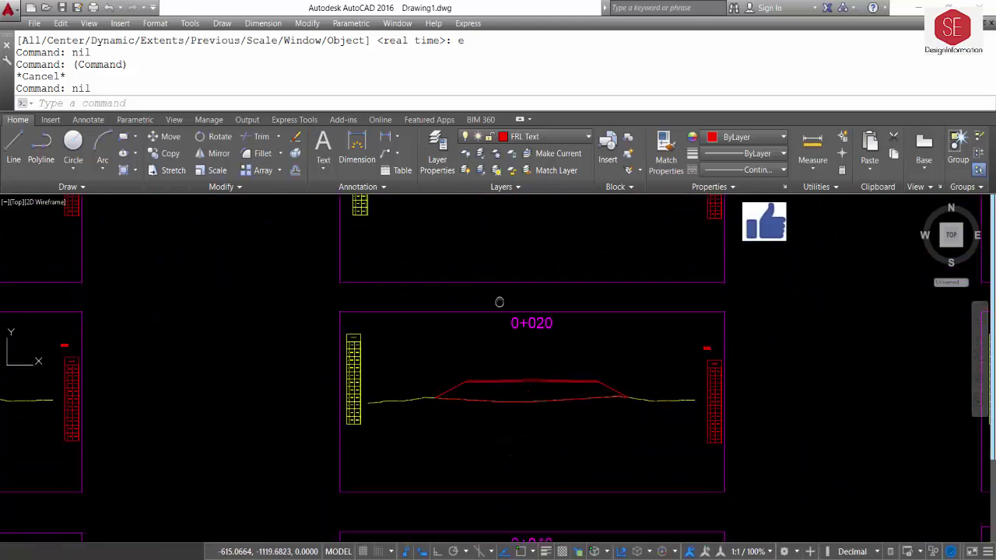
pyautogui.scroll(-2, 499, 296)
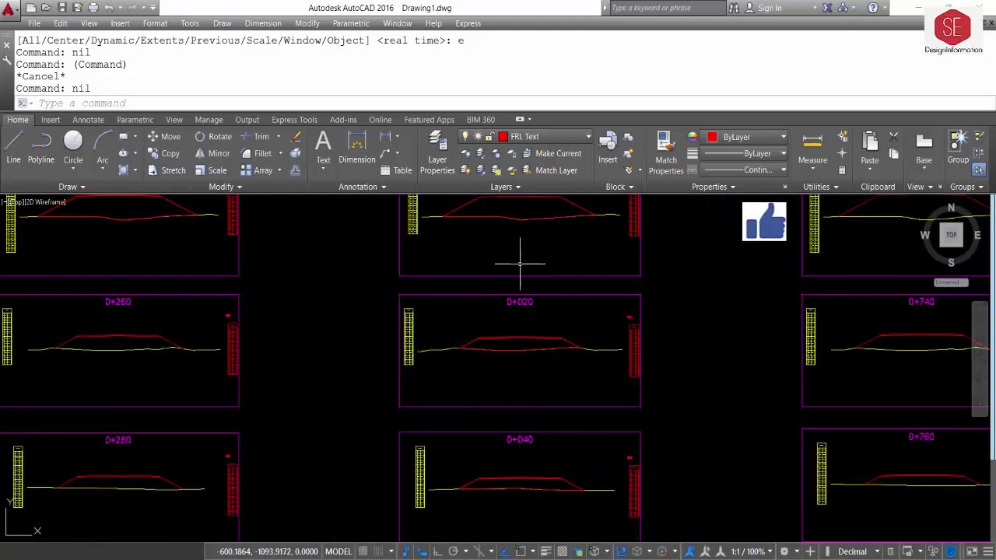
pyautogui.scroll(-6, 532, 421)
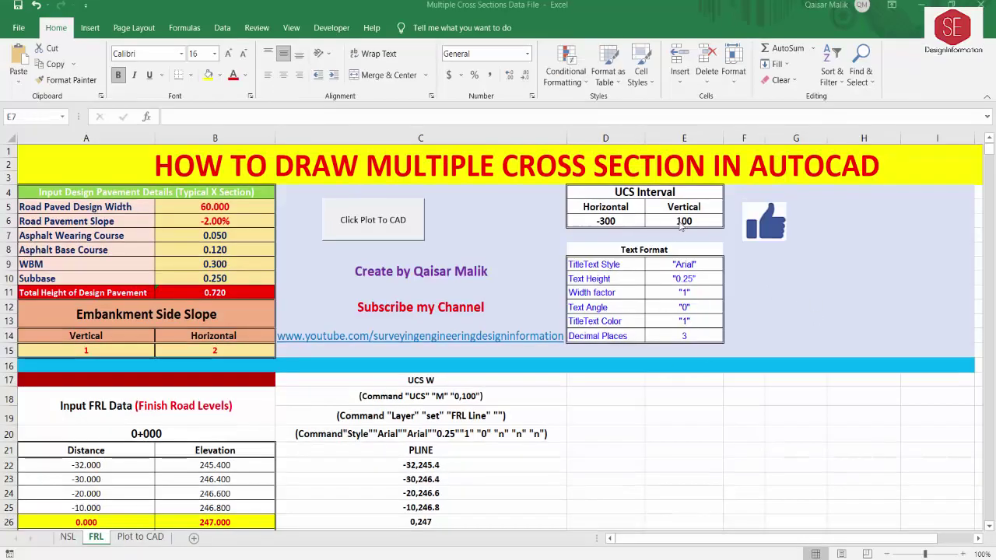
# - Set the UCS Interval to Vertical 200 and Horizontal -200
pyautogui.click(691, 221)
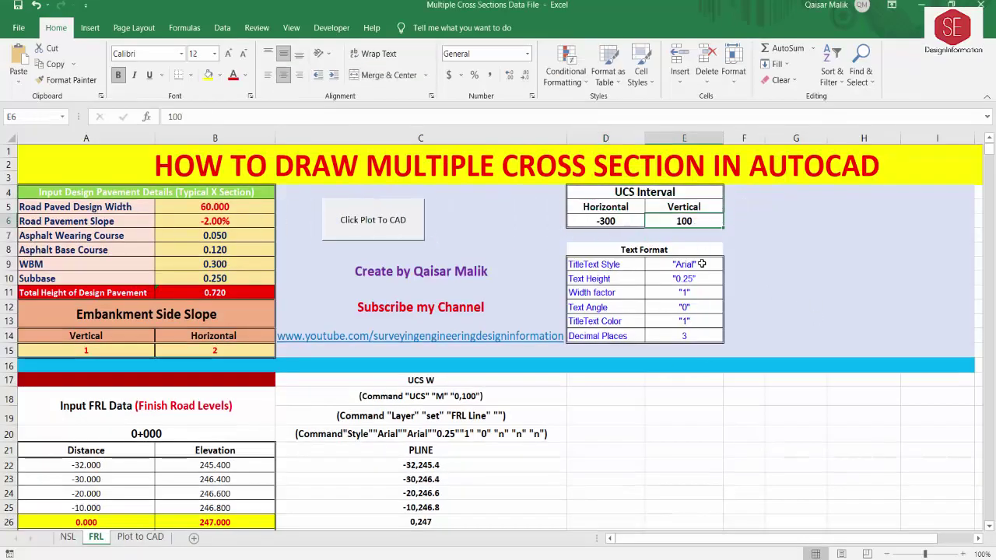
pyautogui.write('20')
pyautogui.press('Return')
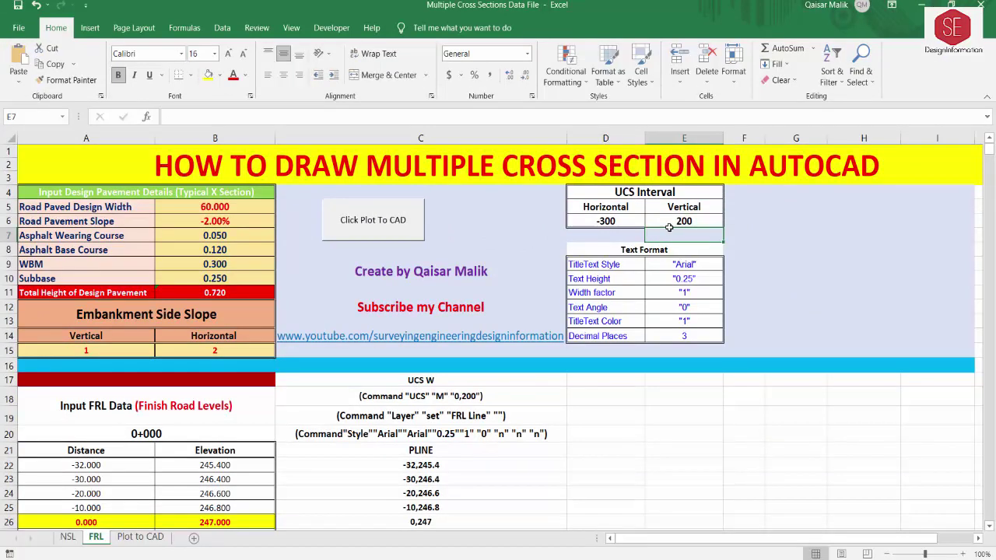
pyautogui.click(612, 219)
pyautogui.write('-2')
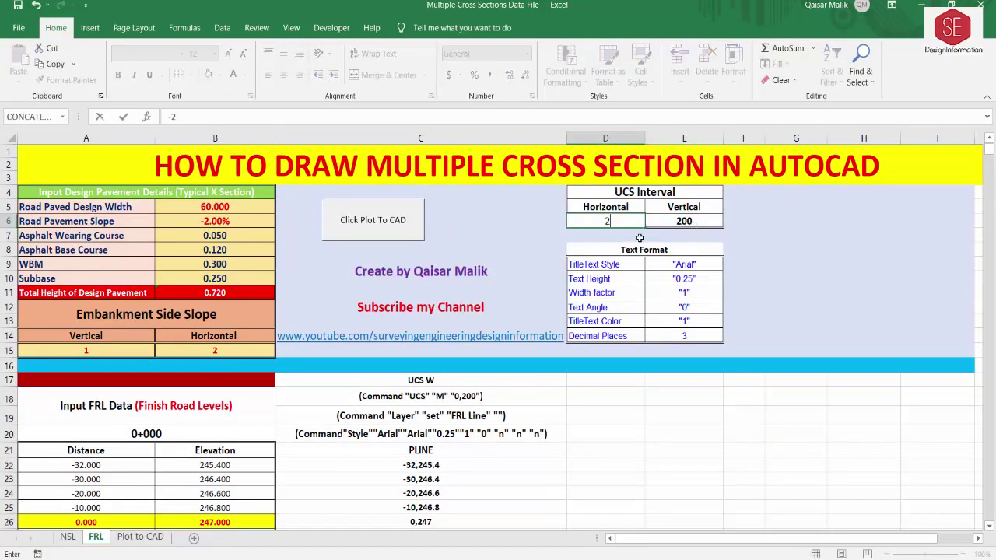
pyautogui.press('Return')
pyautogui.press('Up')
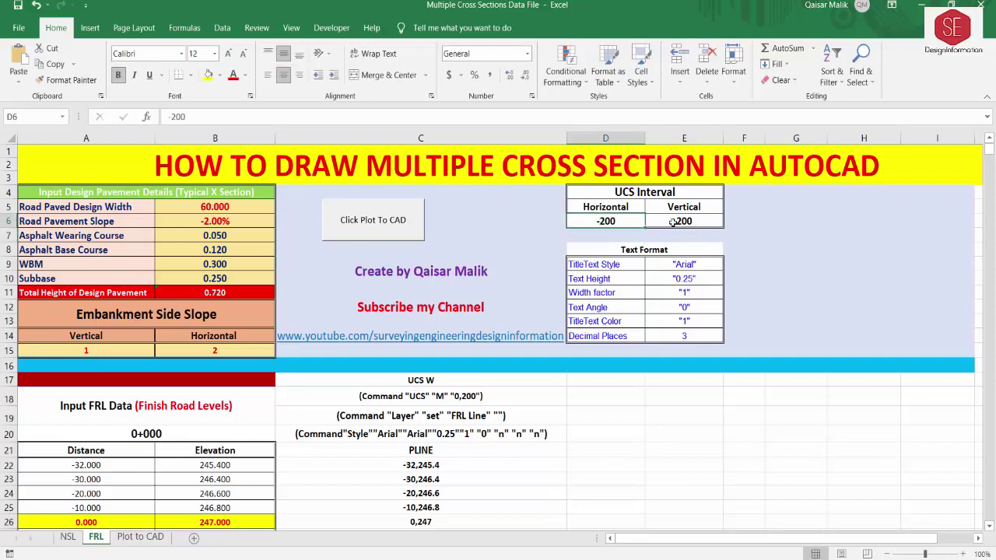
pyautogui.press('Right')
# - Check the UCS command formulas in C18 and C52, now reading 0,200
pyautogui.click(466, 397)
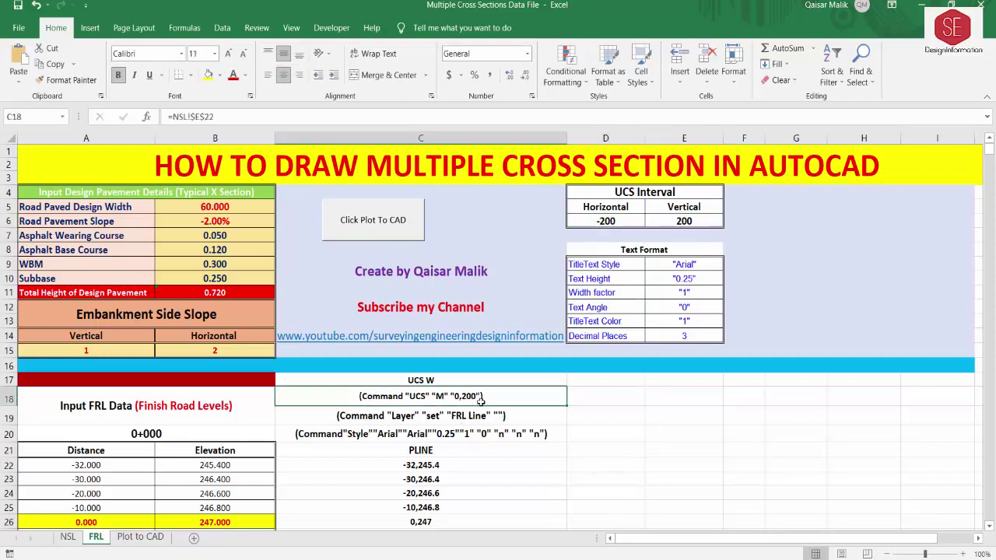
pyautogui.scroll(-8, 479, 397)
pyautogui.scroll(-6, 480, 387)
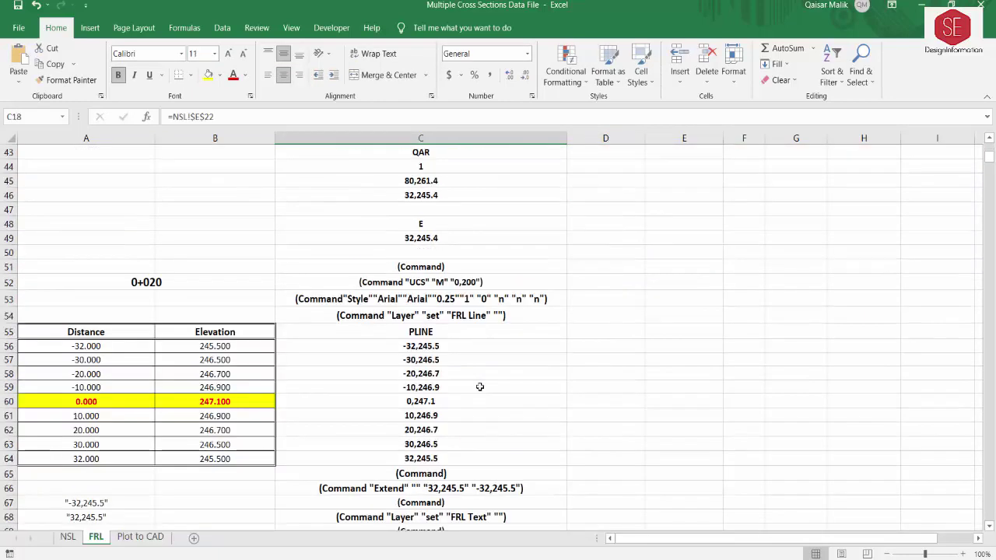
pyautogui.click(448, 282)
pyautogui.scroll(7, 475, 272)
pyautogui.scroll(7, 474, 265)
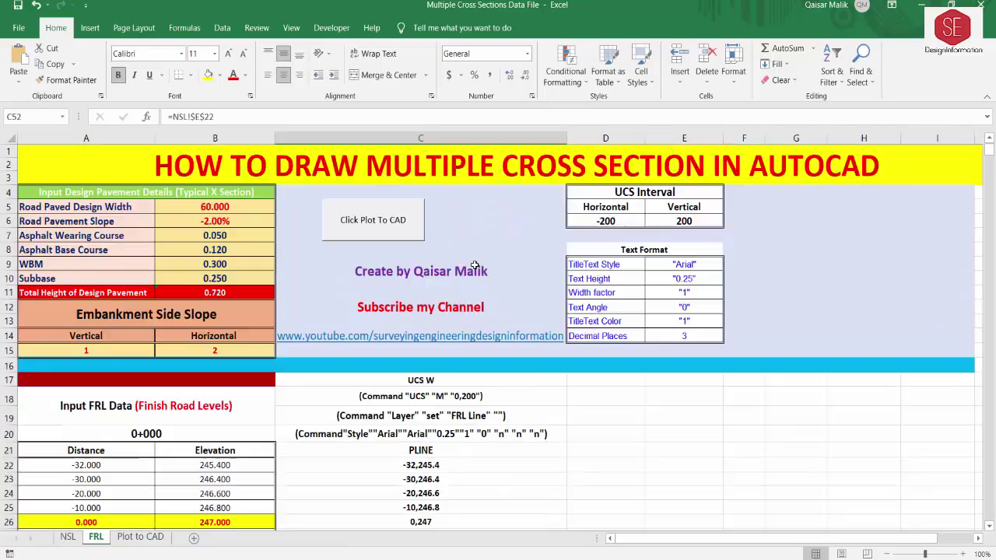
pyautogui.click(404, 237)
# - Rerun the updated commands in AutoCAD and zoom to review the tighter section grid
pyautogui.rightClick(65, 104)
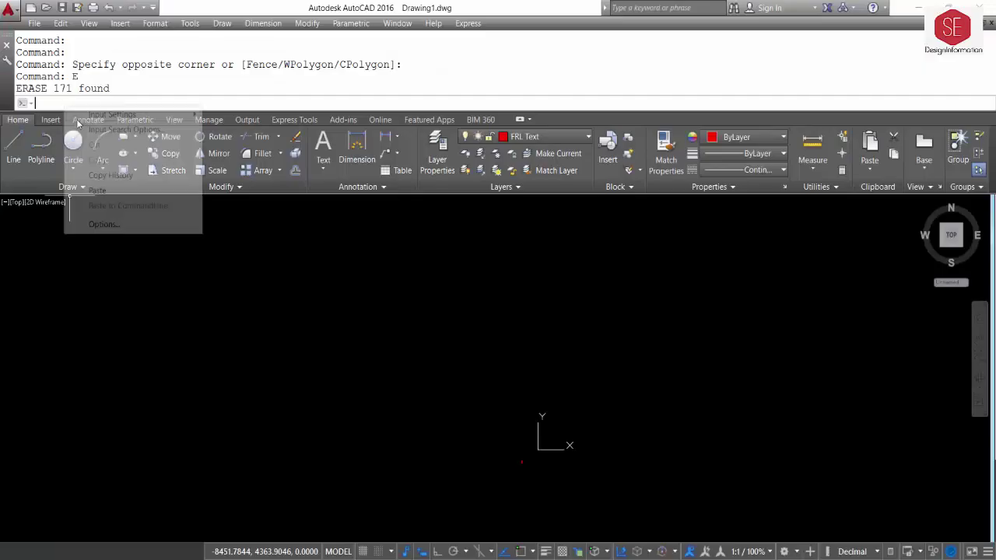
pyautogui.click(82, 193)
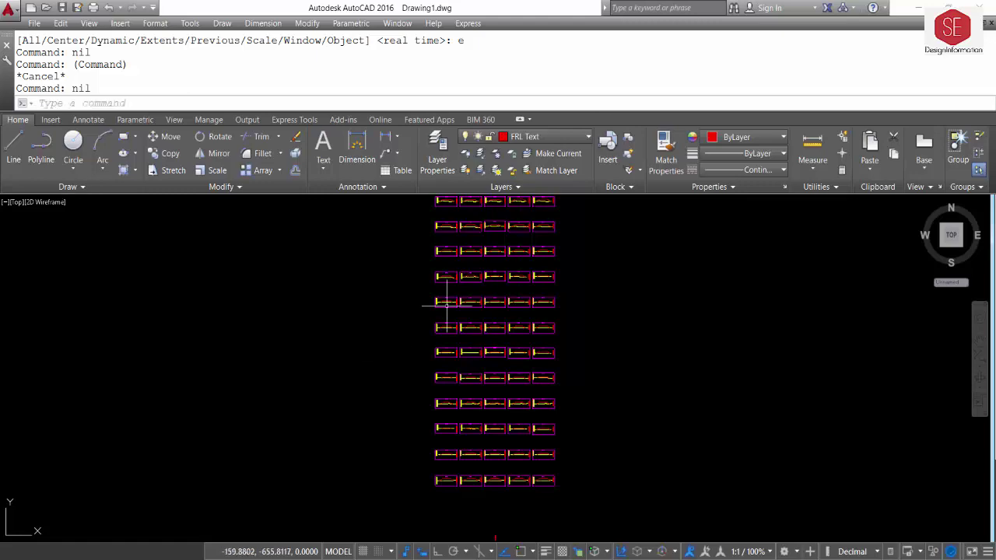
pyautogui.scroll(3, 445, 300)
pyautogui.scroll(3, 438, 285)
pyautogui.scroll(5, 290, 288)
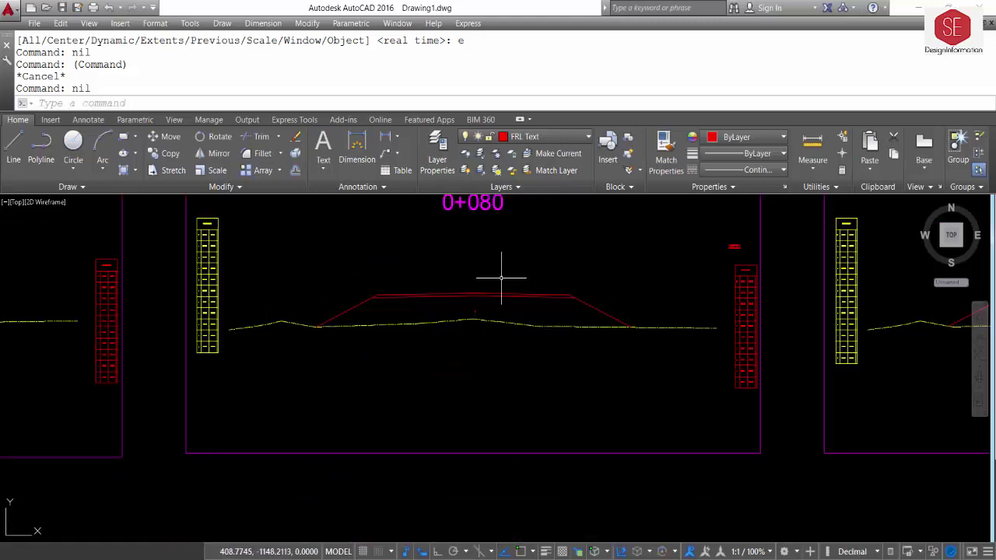
pyautogui.scroll(-2, 580, 297)
pyautogui.scroll(1, 542, 391)
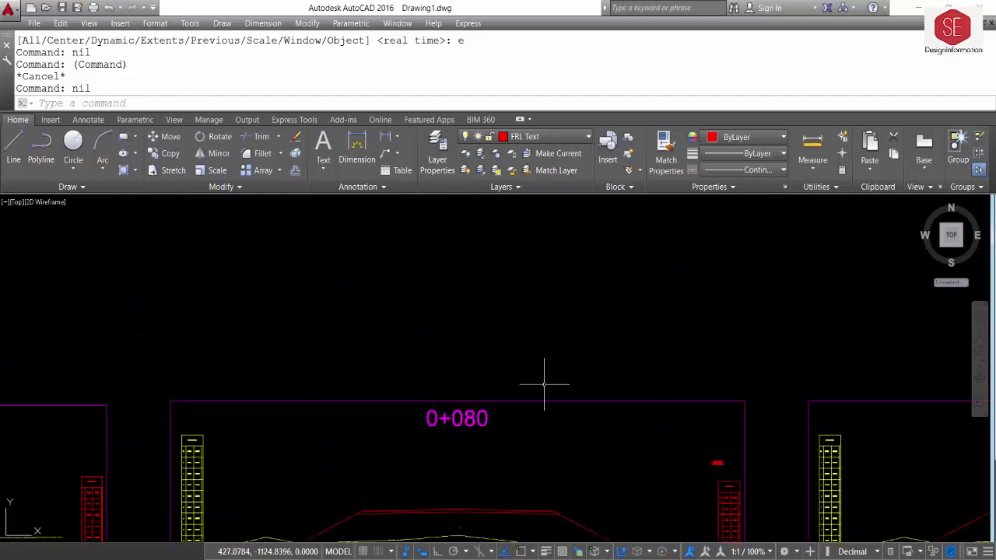
pyautogui.scroll(-3, 542, 350)
pyautogui.scroll(2, 543, 534)
pyautogui.scroll(-3, 531, 310)
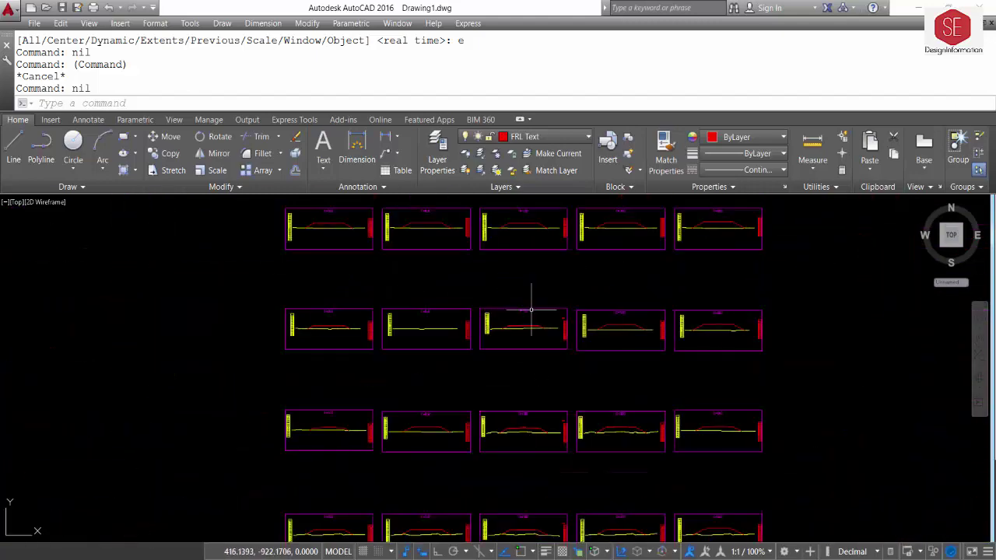
pyautogui.scroll(-3, 526, 355)
pyautogui.scroll(-2, 537, 355)
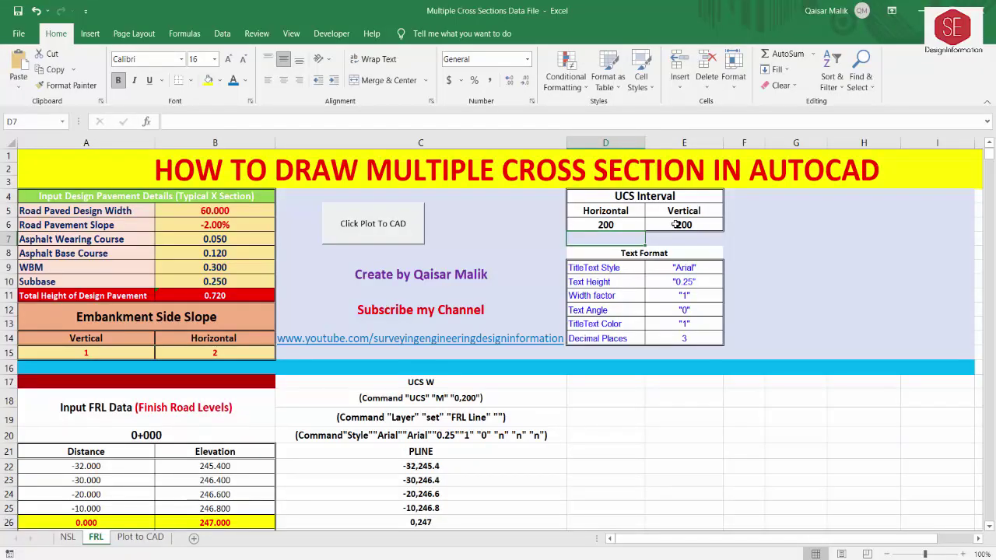
# - Set both UCS Interval values to -500 and copy the plot commands with Click Plot To CAD
pyautogui.click(714, 224)
pyautogui.click(614, 226)
pyautogui.click(664, 224)
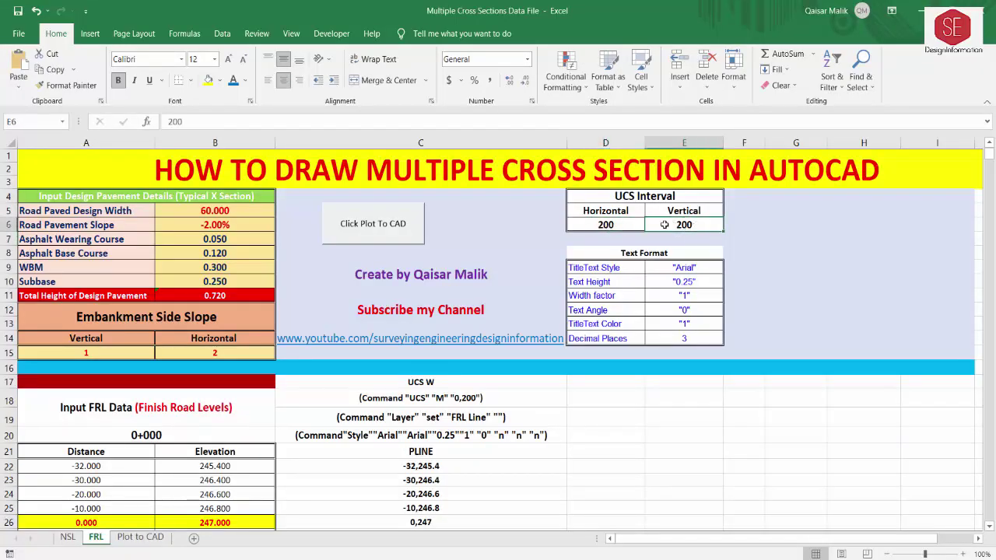
pyautogui.click(605, 224)
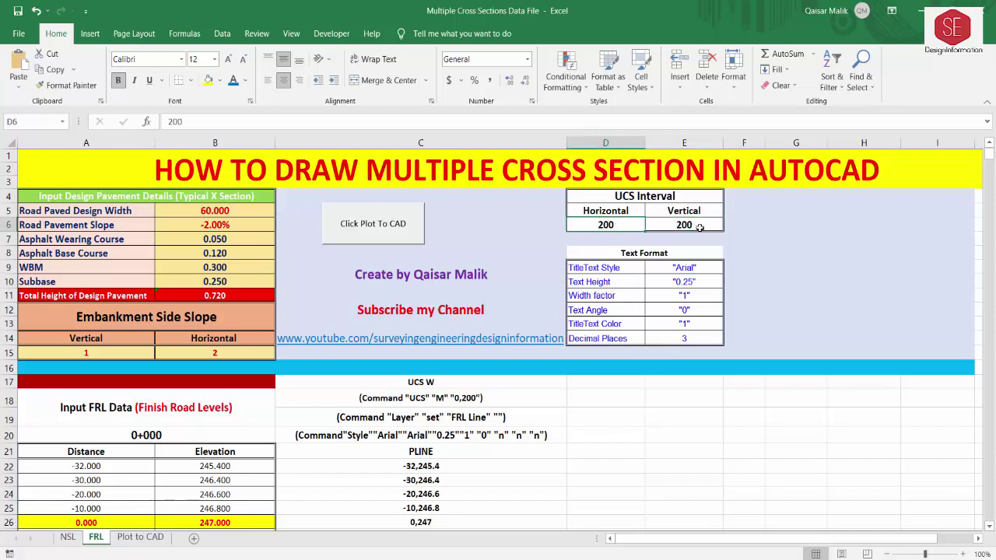
pyautogui.write('-50')
pyautogui.click(699, 226)
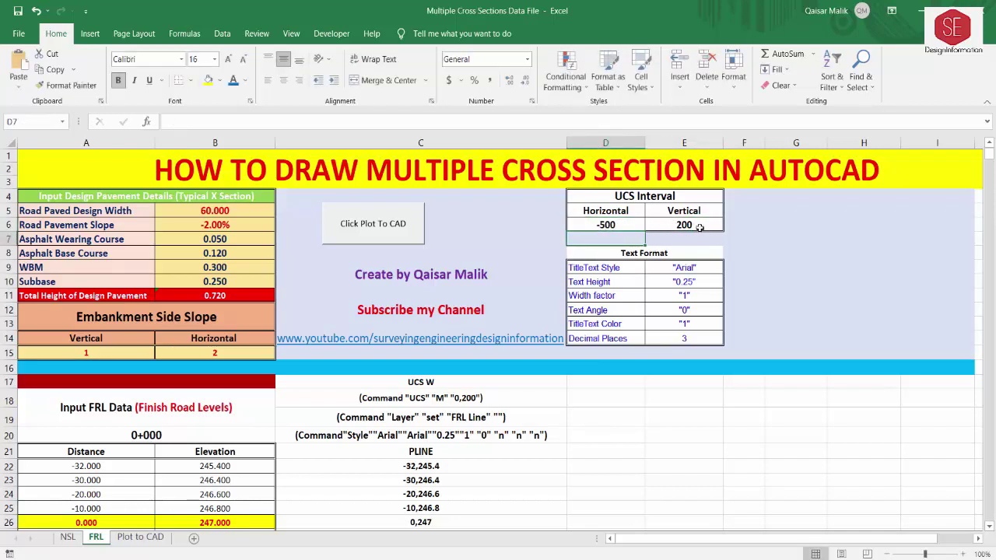
pyautogui.write('-5')
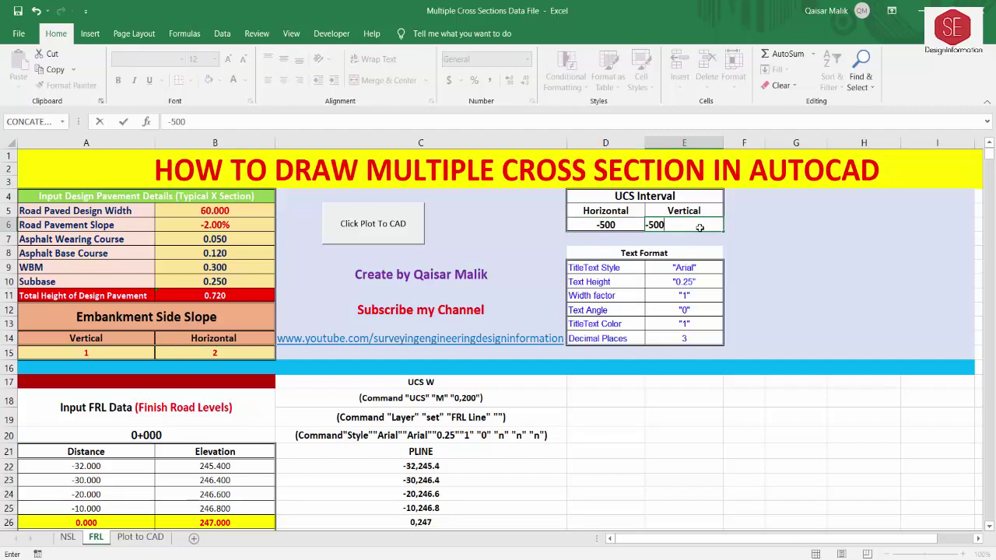
pyautogui.press('Return')
pyautogui.click(403, 230)
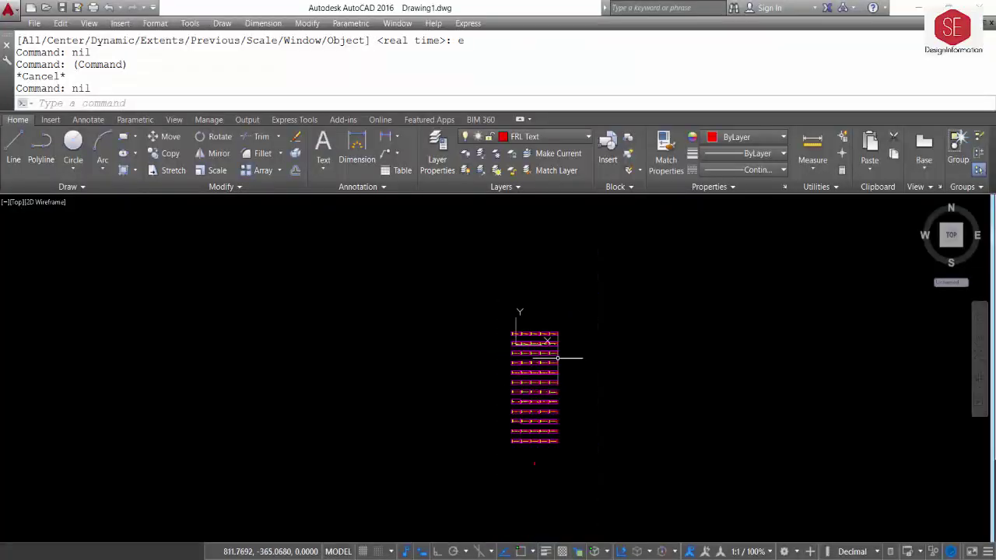
# - Erase the old cross sections and run the copied plot script to redraw them
pyautogui.click(573, 319)
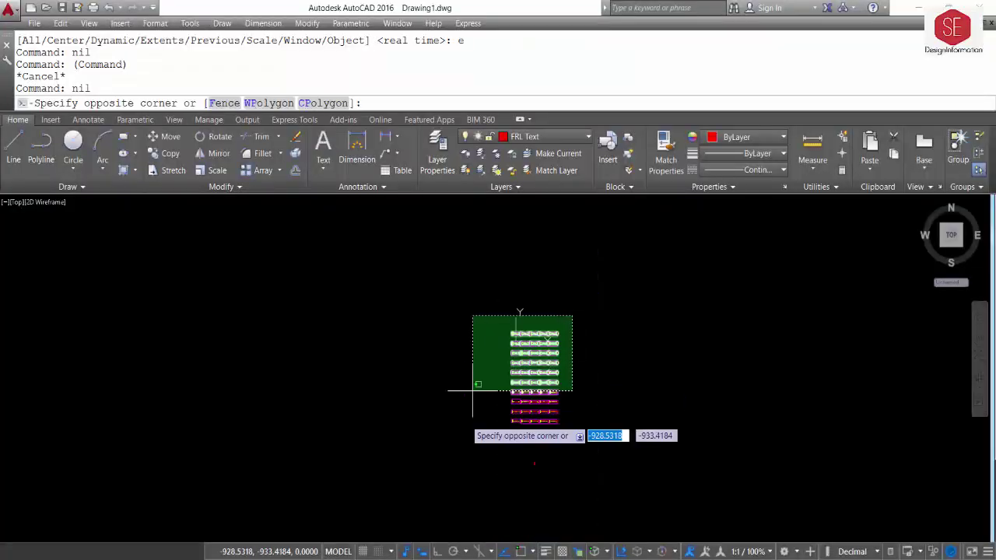
pyautogui.write('E')
pyautogui.press('Return')
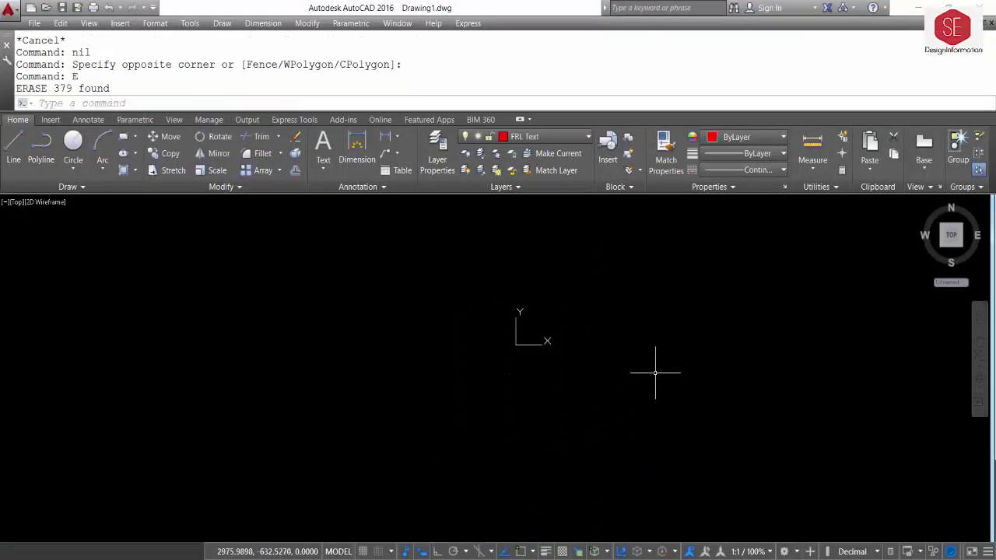
pyautogui.click(661, 302)
pyautogui.click(417, 436)
pyautogui.press('Escape')
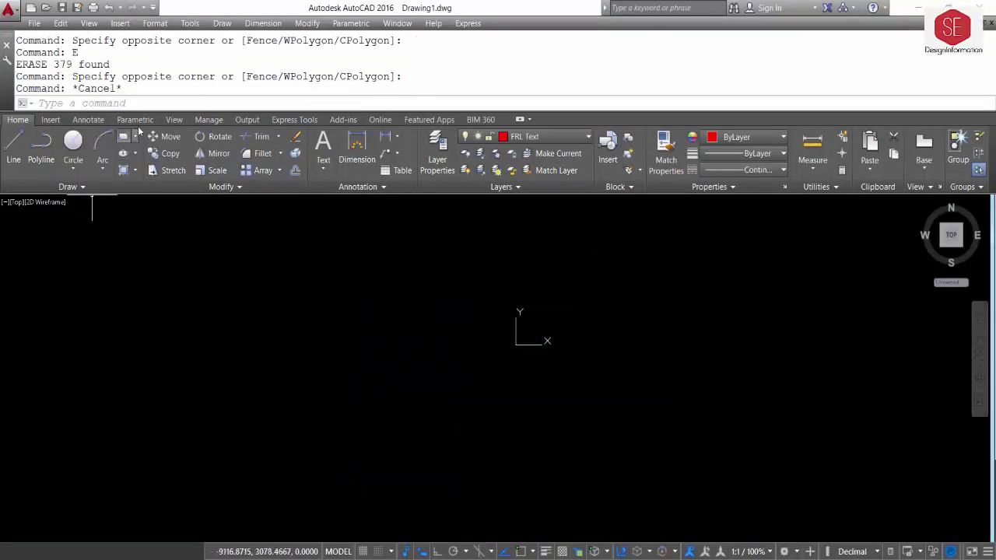
pyautogui.rightClick(90, 102)
pyautogui.click(108, 185)
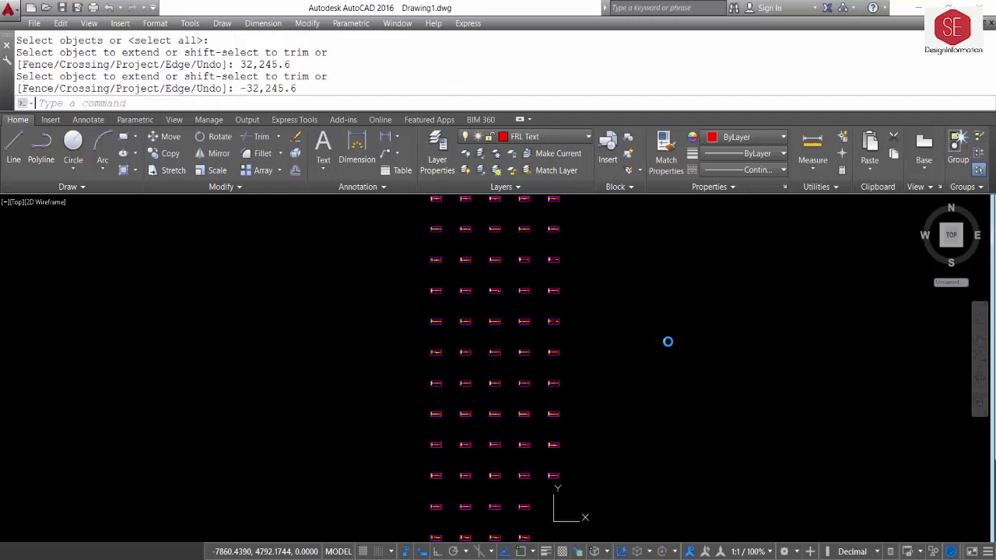
# - Zoom and pan across the redrawn, widely spaced section frames
pyautogui.scroll(-3, 474, 277)
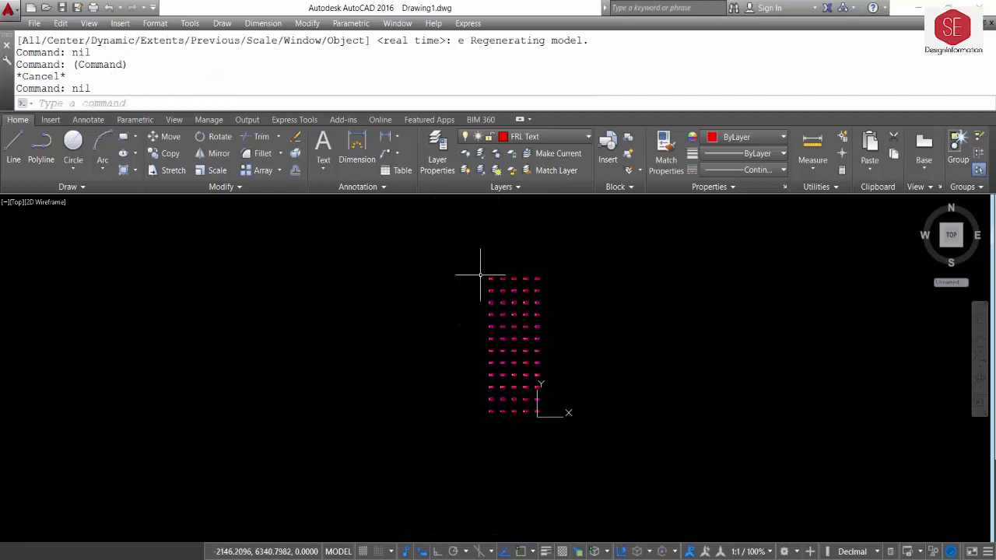
pyautogui.scroll(3, 513, 311)
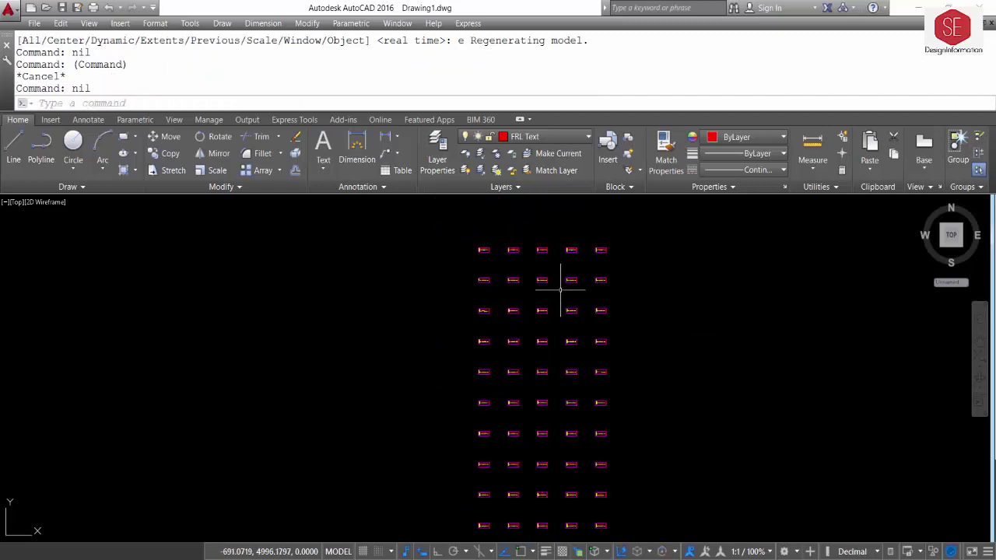
pyautogui.scroll(5, 552, 253)
pyautogui.scroll(2, 539, 272)
pyautogui.scroll(5, 517, 311)
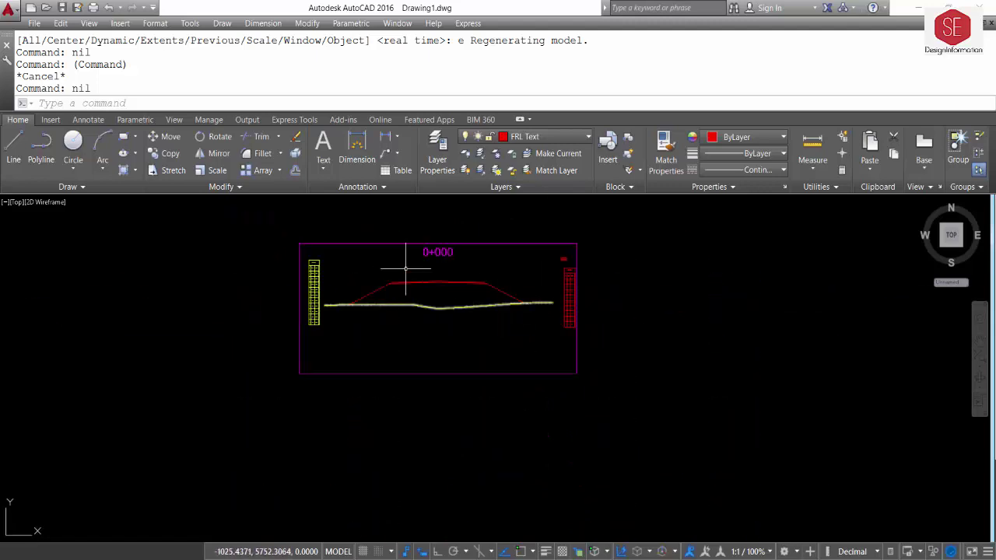
pyautogui.scroll(-3, 535, 258)
pyautogui.scroll(-2, 522, 382)
pyautogui.scroll(2, 565, 238)
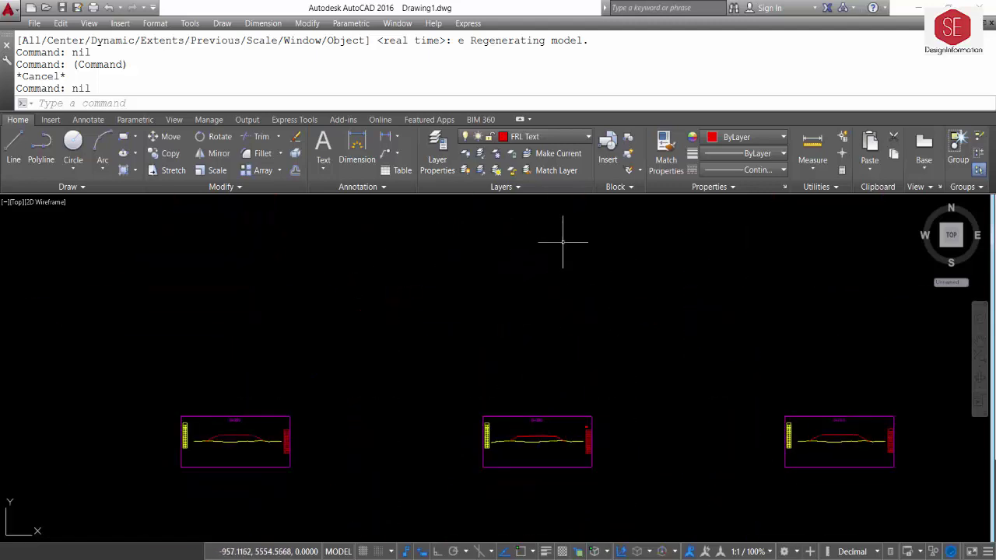
pyautogui.scroll(-2, 566, 272)
pyautogui.scroll(3, 549, 366)
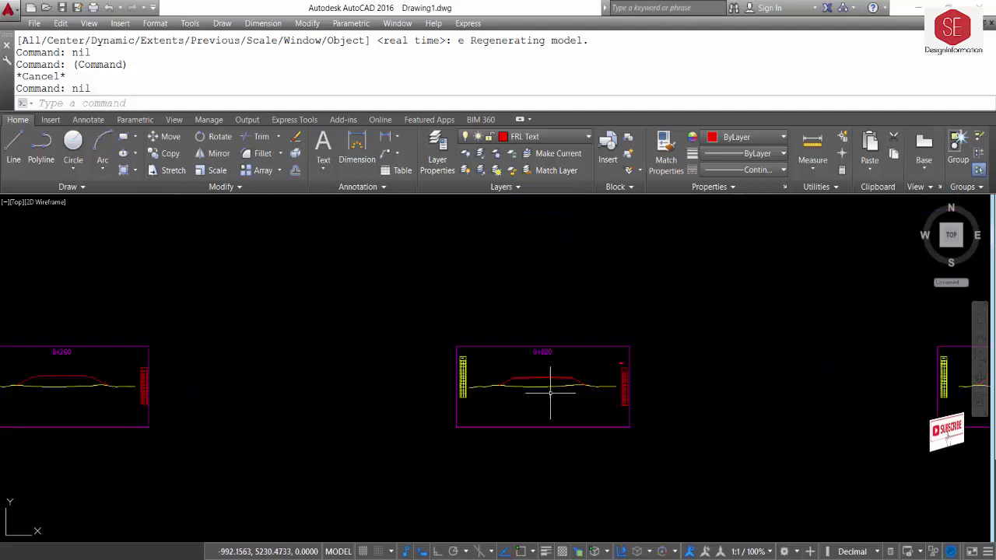
pyautogui.scroll(4, 596, 318)
pyautogui.scroll(-2, 601, 277)
pyautogui.scroll(-4, 602, 277)
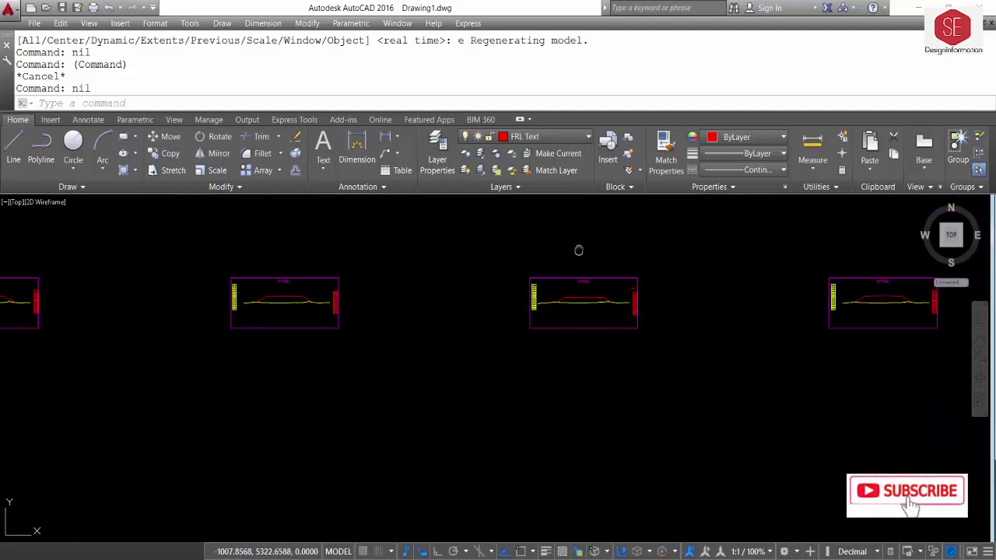
pyautogui.moveTo(580, 249); pyautogui.dragTo(533, 356, button='middle')
pyautogui.scroll(-2, 584, 327)
pyautogui.moveTo(576, 419); pyautogui.dragTo(566, 366, button='middle')
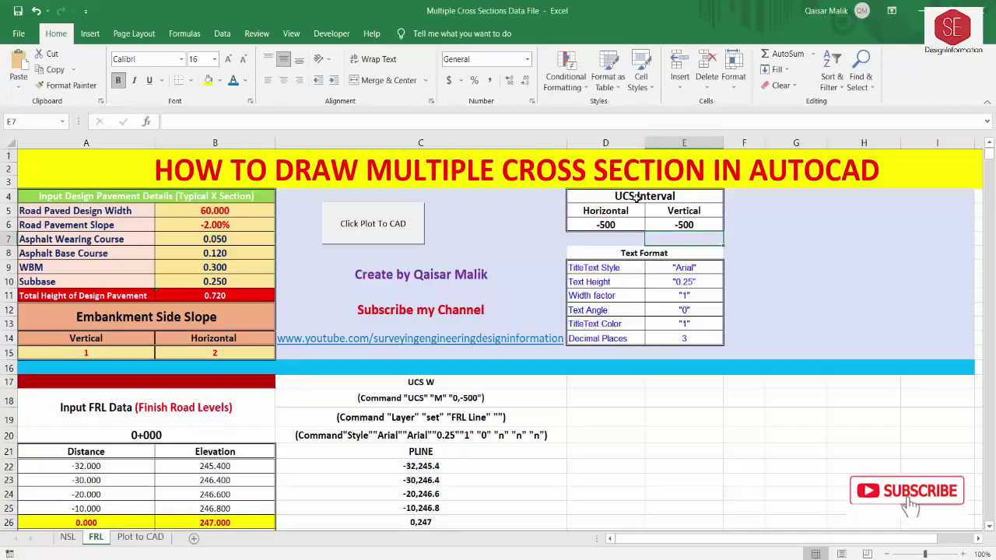
# - Set the UCS Interval to Vertical -100 and Horizontal -200
pyautogui.press('Up')
pyautogui.press('Left')
pyautogui.press('Right')
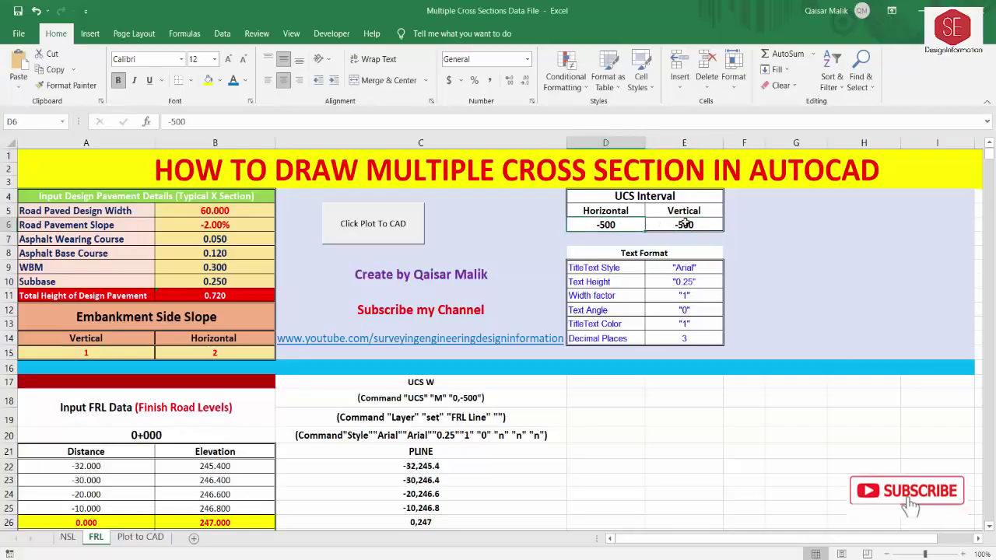
pyautogui.write('-1')
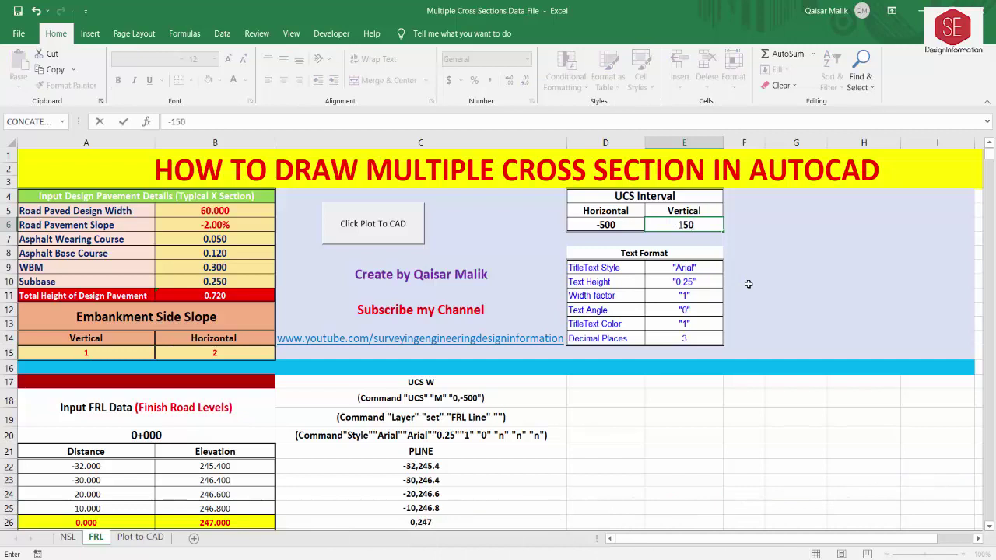
pyautogui.write('00')
pyautogui.press('Return')
pyautogui.click(611, 226)
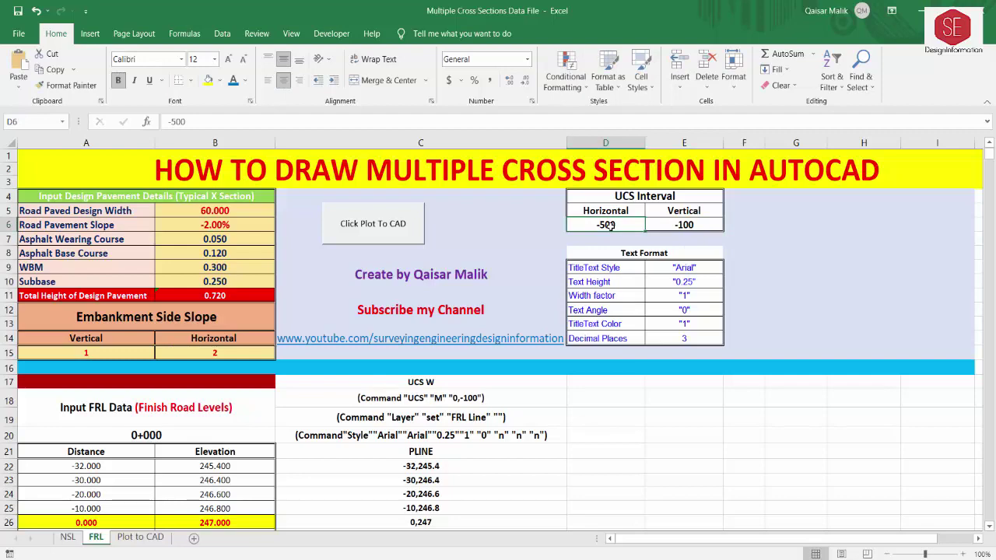
pyautogui.write('-20')
pyautogui.press('Return')
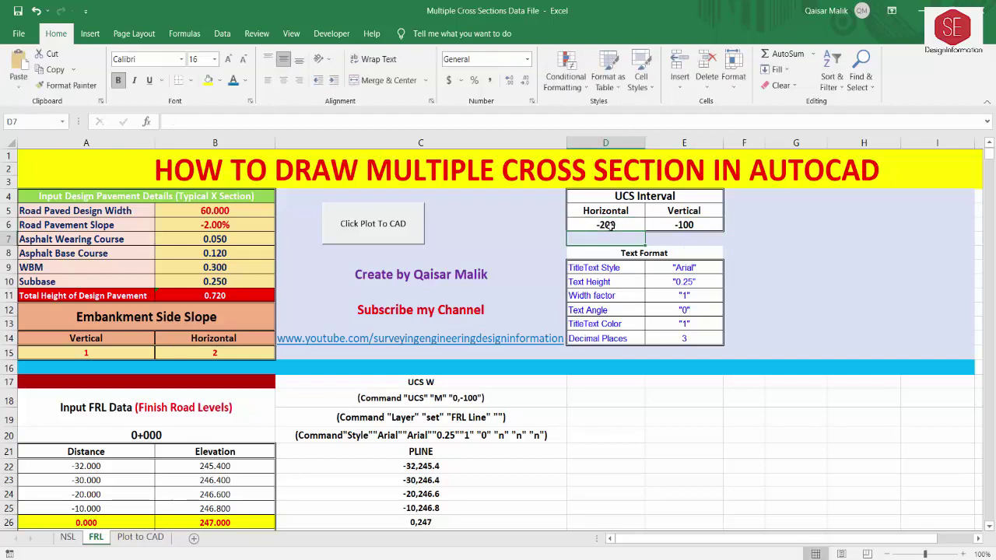
# - Check the C18 UCS and C32 Extend formulas, then copy the updated plot commands
pyautogui.scroll(-1, 529, 327)
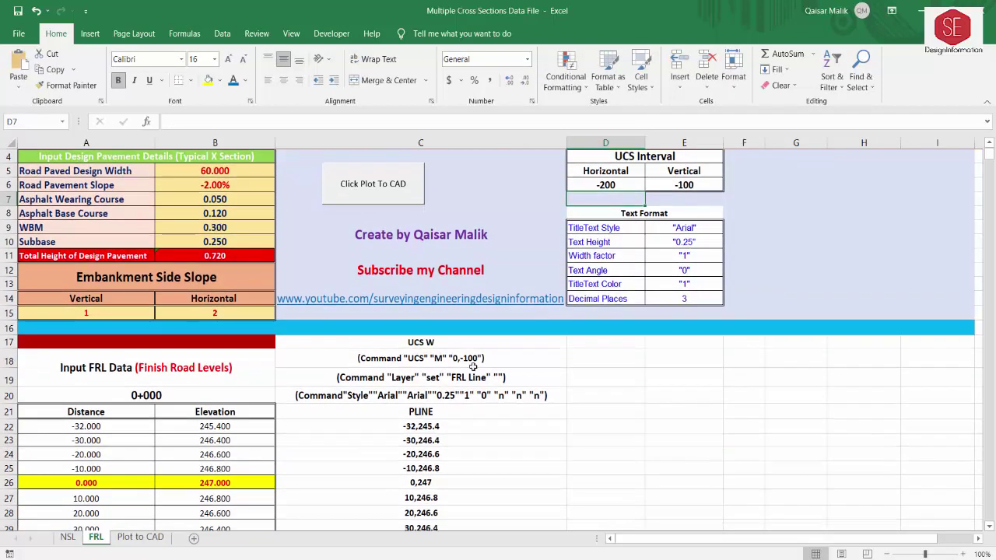
pyautogui.click(470, 364)
pyautogui.scroll(-5, 427, 367)
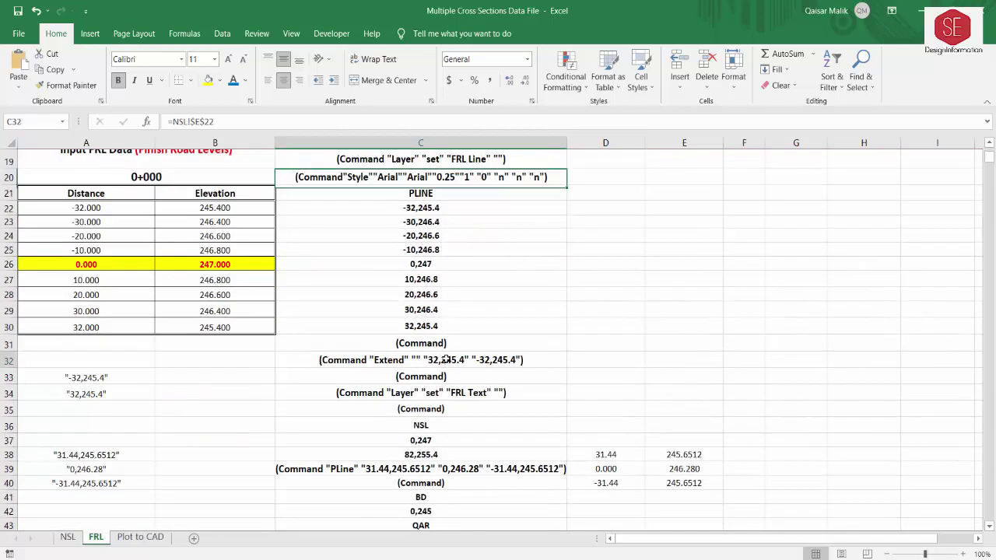
pyautogui.click(447, 360)
pyautogui.scroll(4, 444, 420)
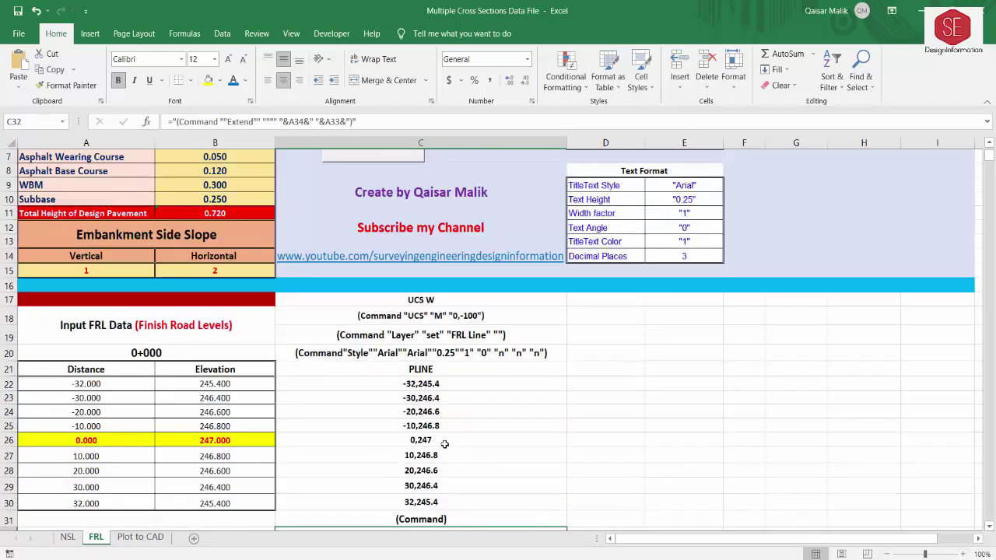
pyautogui.scroll(1, 354, 287)
pyautogui.click(397, 195)
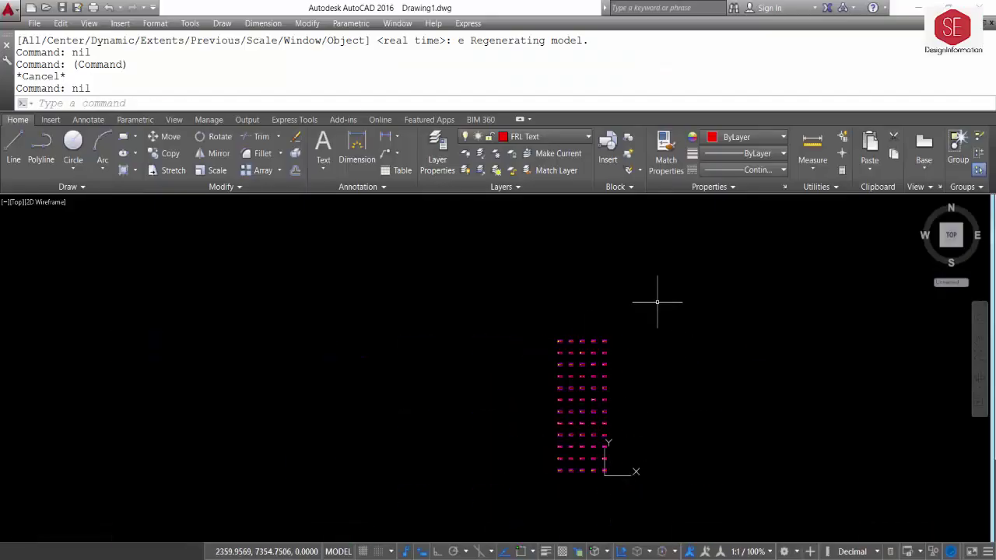
# - Erase the previous sections and paste the new plot script to redraw them
pyautogui.moveTo(658, 300); pyautogui.dragTo(522, 497)
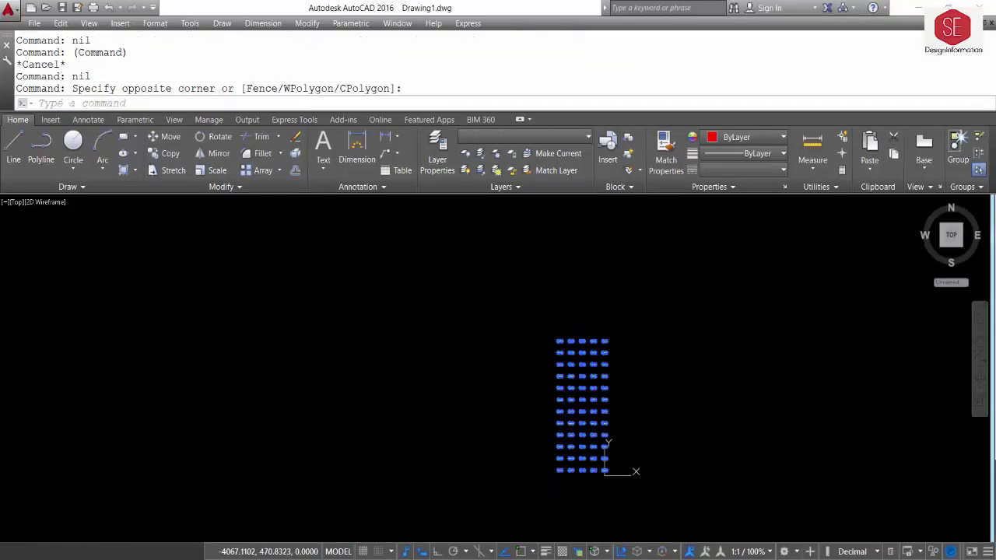
pyautogui.write('E')
pyautogui.press('Return')
pyautogui.rightClick(94, 103)
pyautogui.click(147, 192)
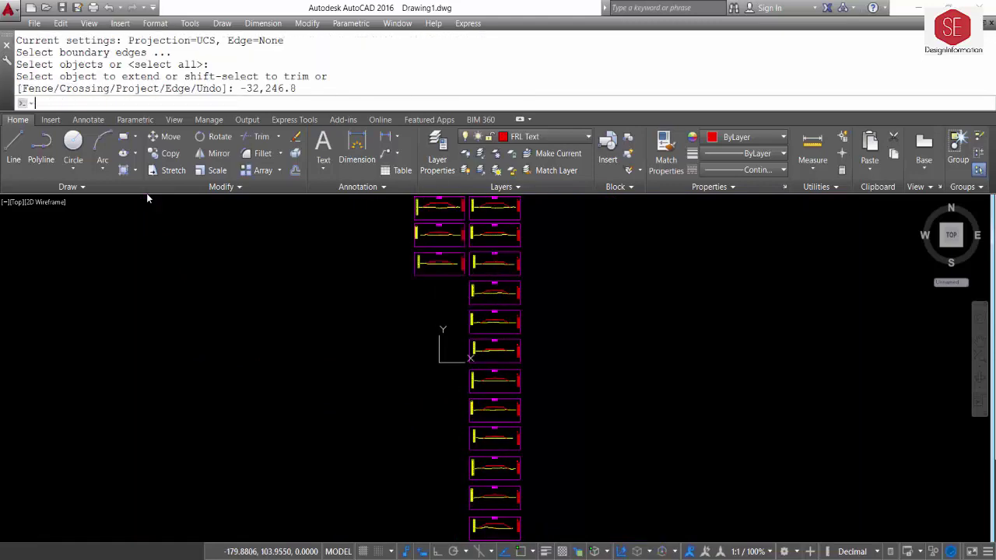
# - Zoom and pan to review the paired section columns, with 0+240 beside 0+000
pyautogui.scroll(3, 490, 317)
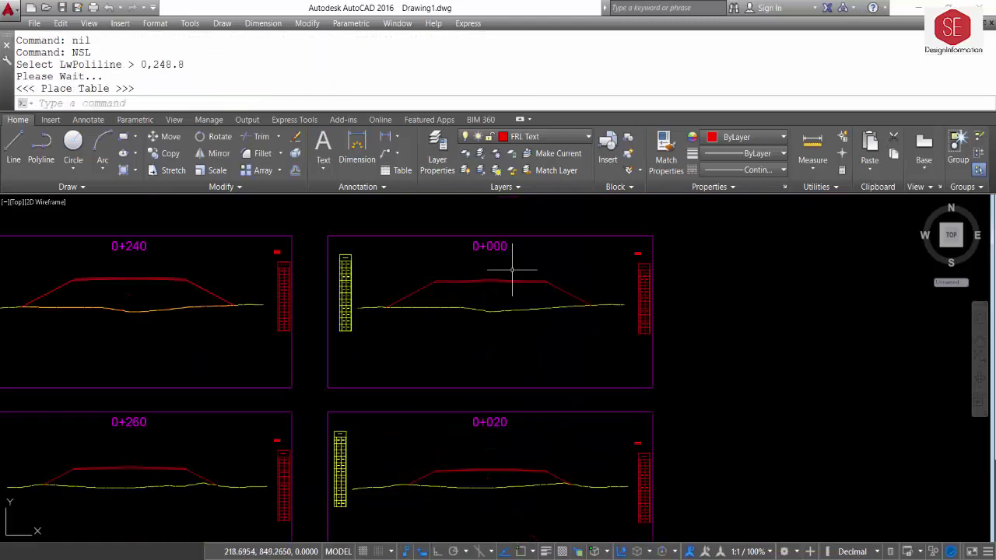
pyautogui.scroll(1, 515, 271)
pyautogui.scroll(6, 741, 247)
pyautogui.scroll(-6, 555, 273)
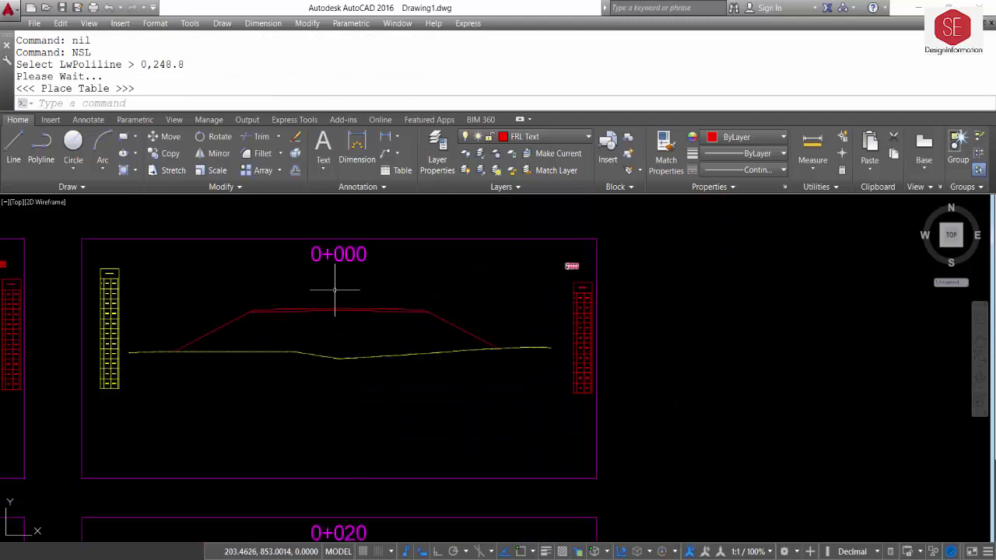
pyautogui.moveTo(333, 278); pyautogui.dragTo(438, 304, button='middle')
pyautogui.scroll(1, 376, 274)
pyautogui.scroll(-4, 377, 274)
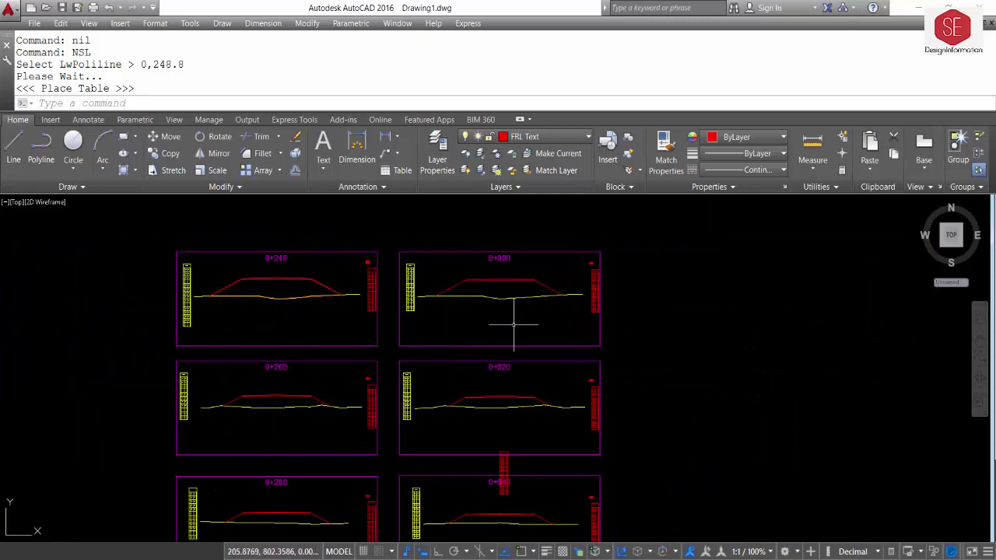
pyautogui.scroll(1, 586, 296)
pyautogui.moveTo(322, 274); pyautogui.dragTo(549, 312, button='middle')
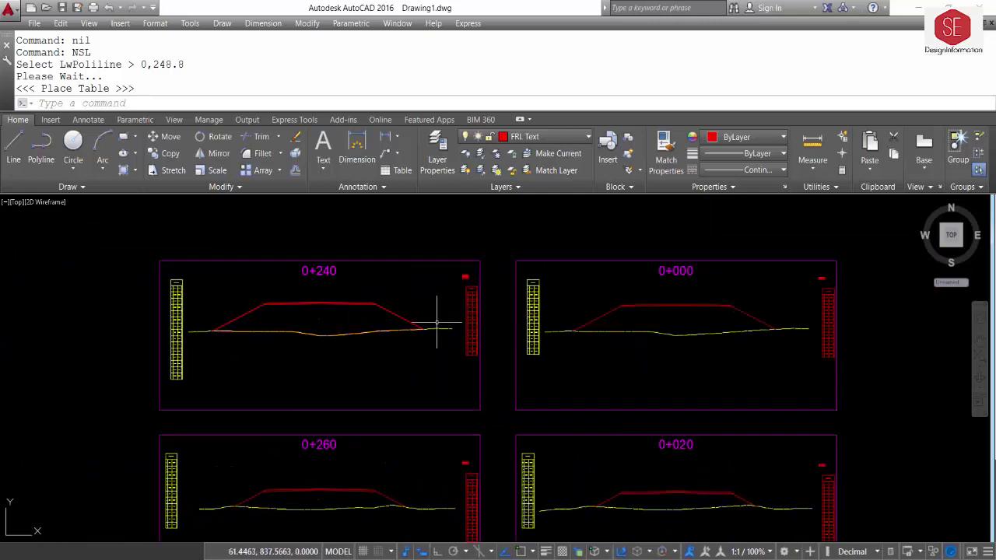
pyautogui.scroll(-2, 649, 267)
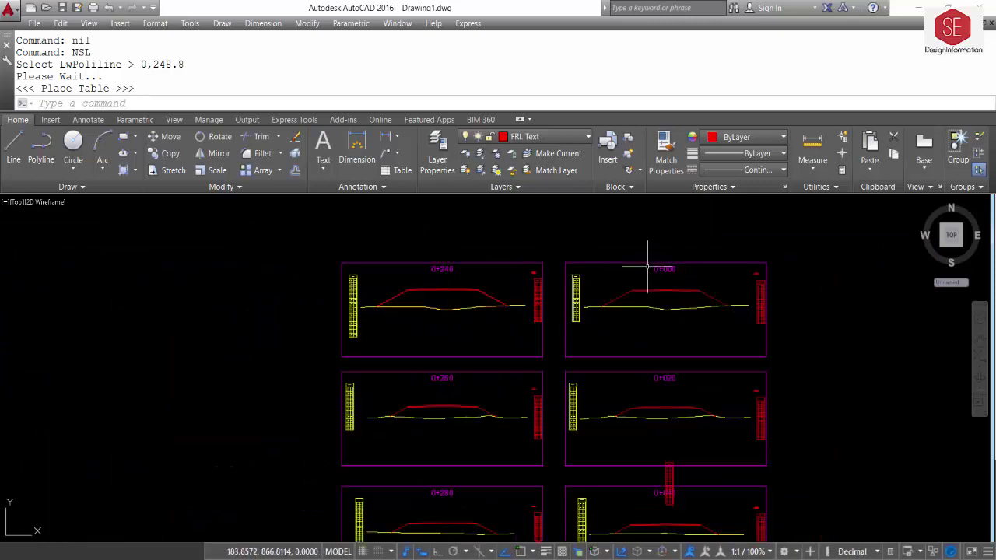
pyautogui.scroll(-1, 564, 387)
pyautogui.scroll(-2, 537, 373)
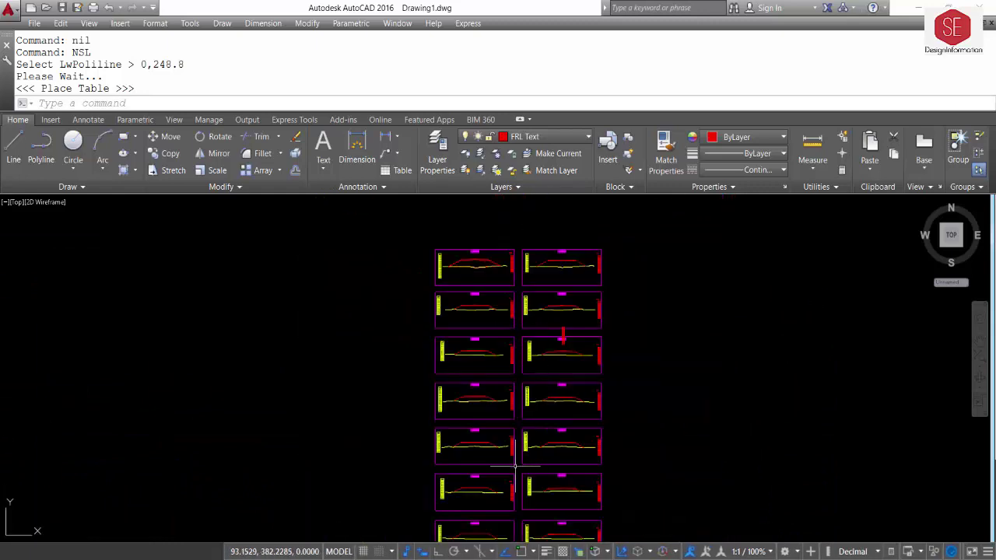
pyautogui.scroll(3, 517, 395)
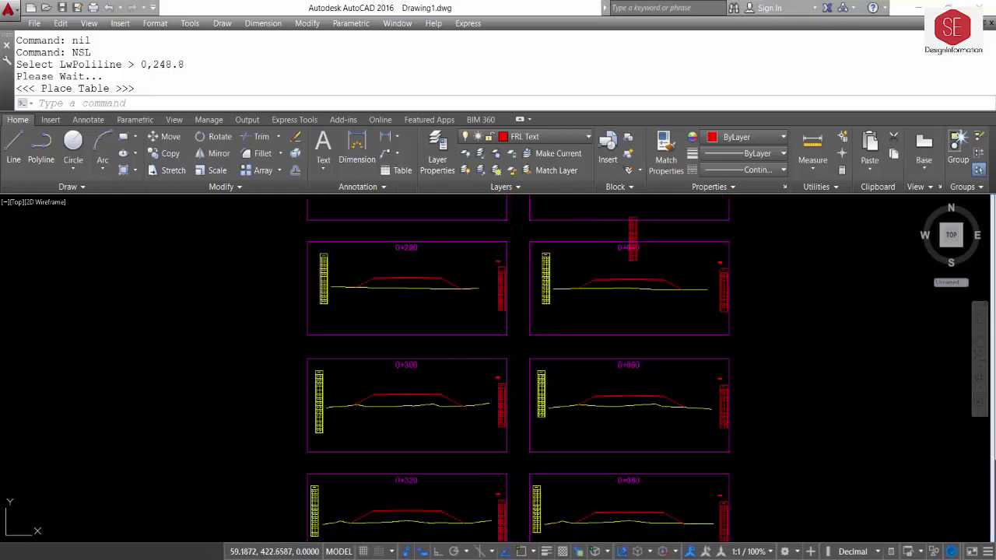
pyautogui.hotkey('alt', 'Tab')
# - On the FRL sheet, highlight the UCS Interval and Text Format tables and inspect formulas C17–C34
pyautogui.moveTo(618, 200); pyautogui.dragTo(684, 228)
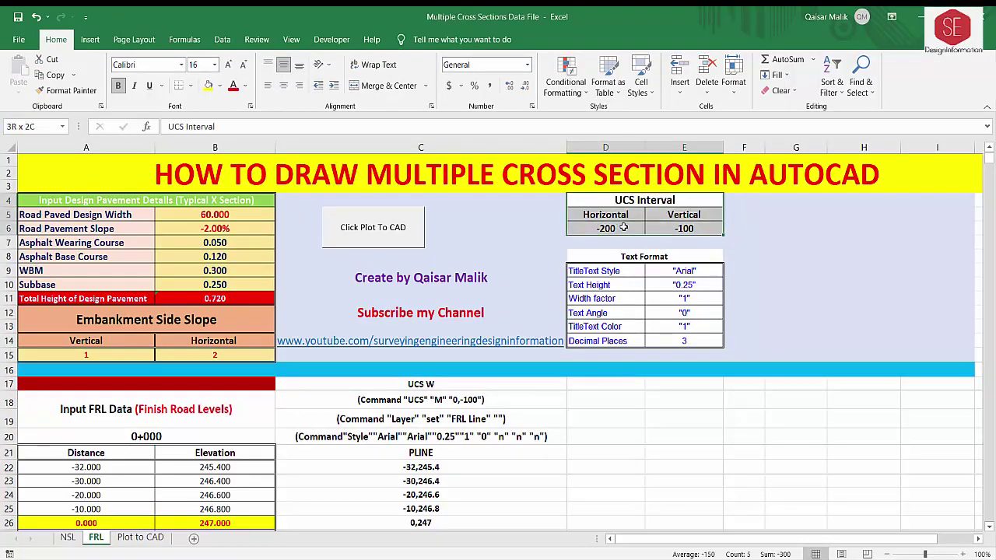
pyautogui.moveTo(602, 271)
pyautogui.mouseDown()
pyautogui.moveTo(684, 296)
pyautogui.moveTo(685, 341)
pyautogui.mouseUp()
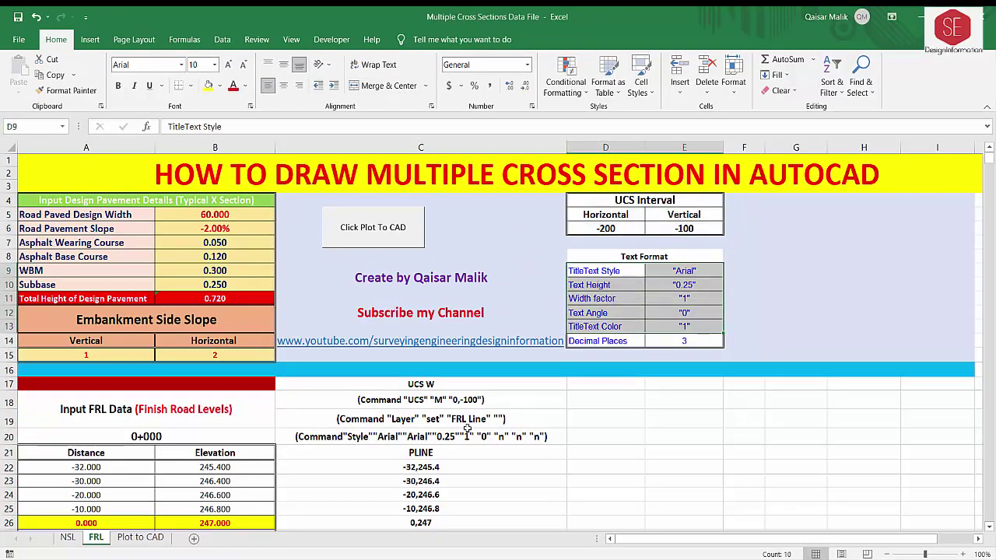
pyautogui.click(443, 436)
pyautogui.scroll(-3, 475, 432)
pyautogui.scroll(-3, 477, 425)
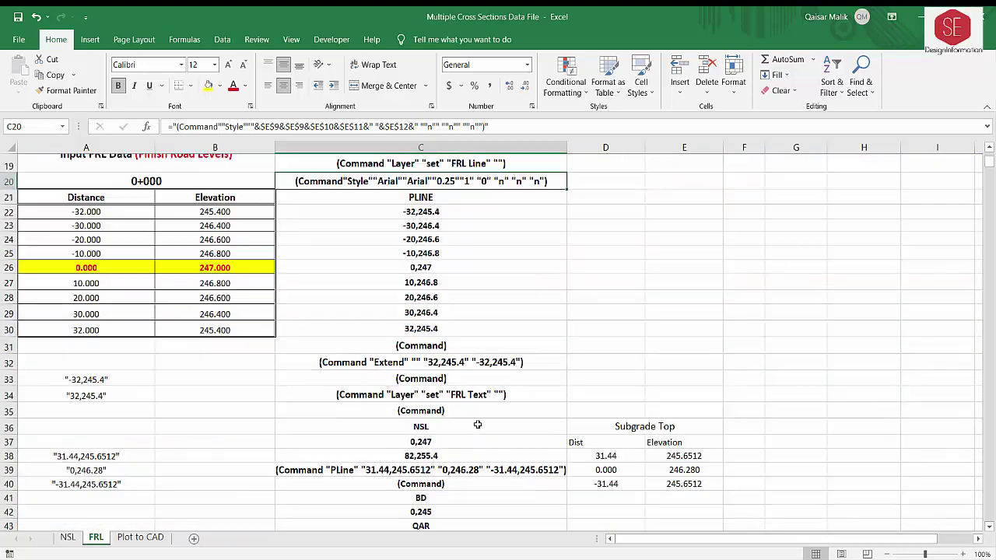
pyautogui.click(464, 399)
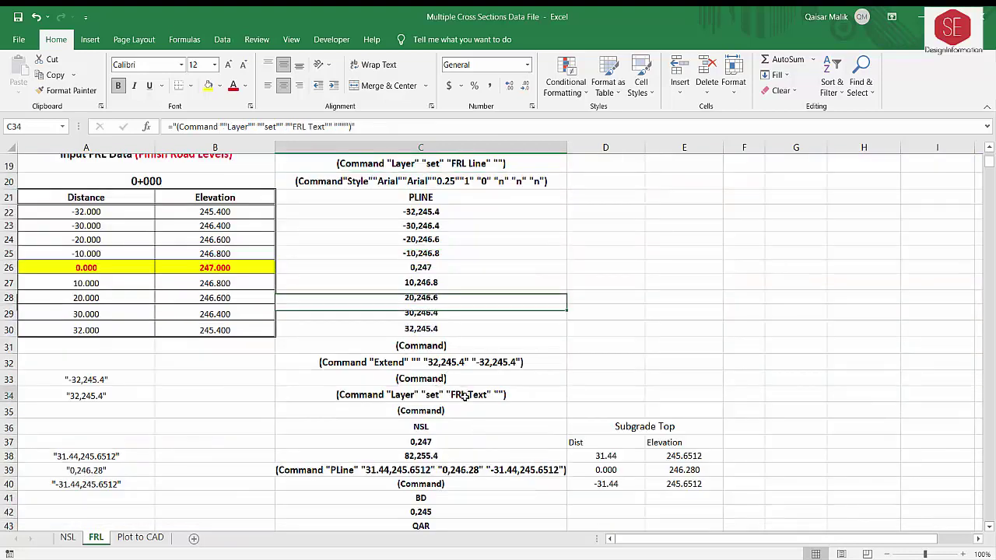
pyautogui.scroll(2, 490, 282)
pyautogui.click(408, 216)
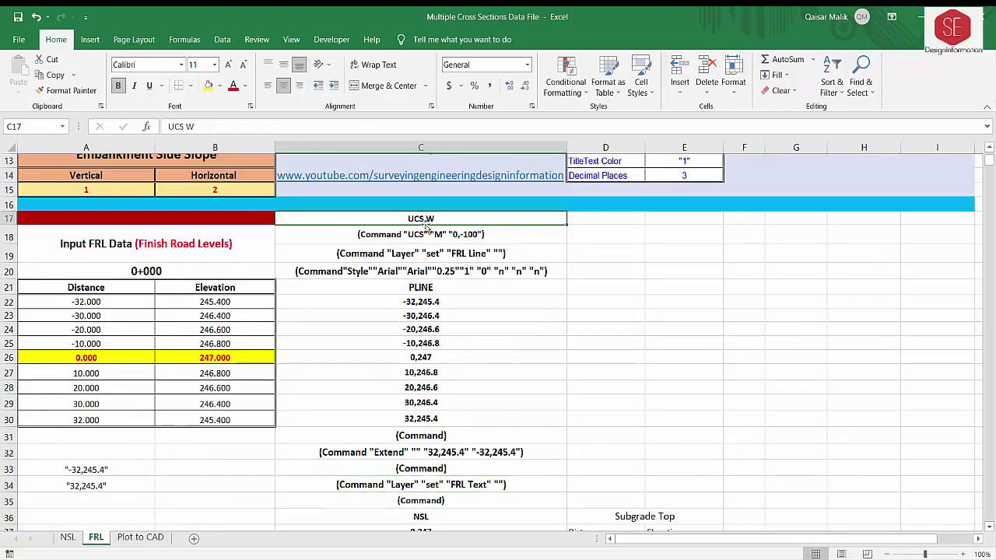
pyautogui.click(426, 233)
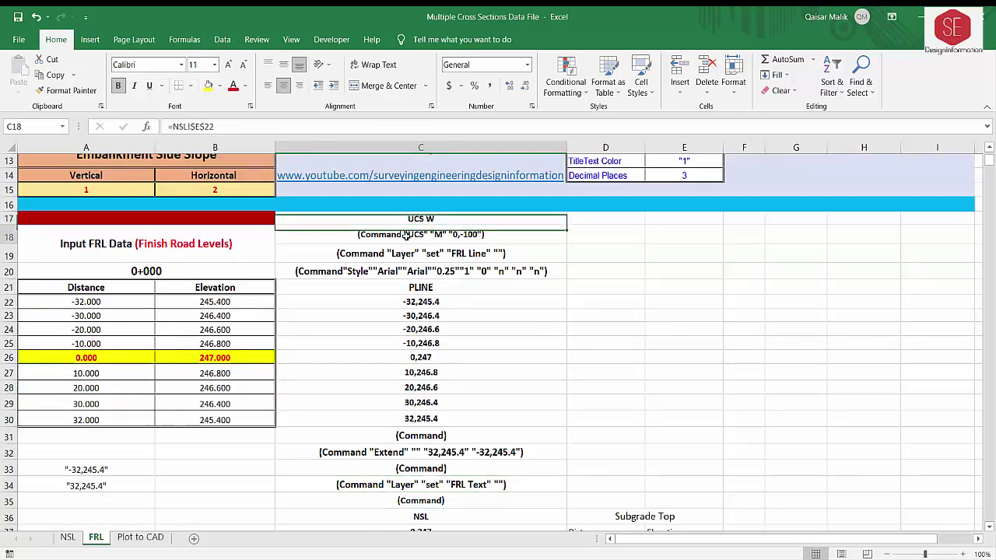
# - Review the NSL sheet's layer commands and its UCS Interval table (-200, -100)
pyautogui.click(68, 537)
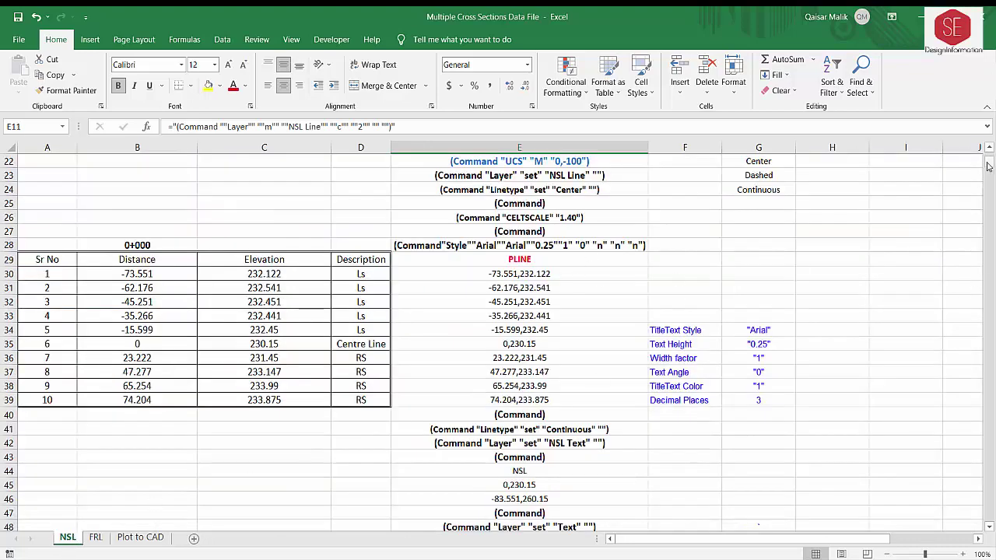
pyautogui.moveTo(986, 166); pyautogui.dragTo(986, 156)
pyautogui.press('Up')
pyautogui.press('Up')
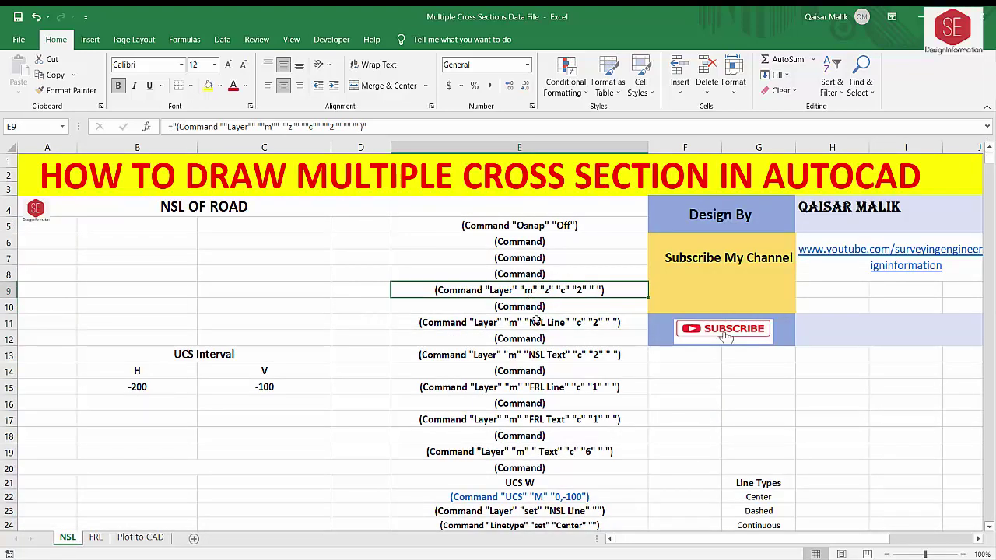
pyautogui.click(536, 322)
pyautogui.click(535, 338)
pyautogui.click(534, 355)
pyautogui.click(529, 420)
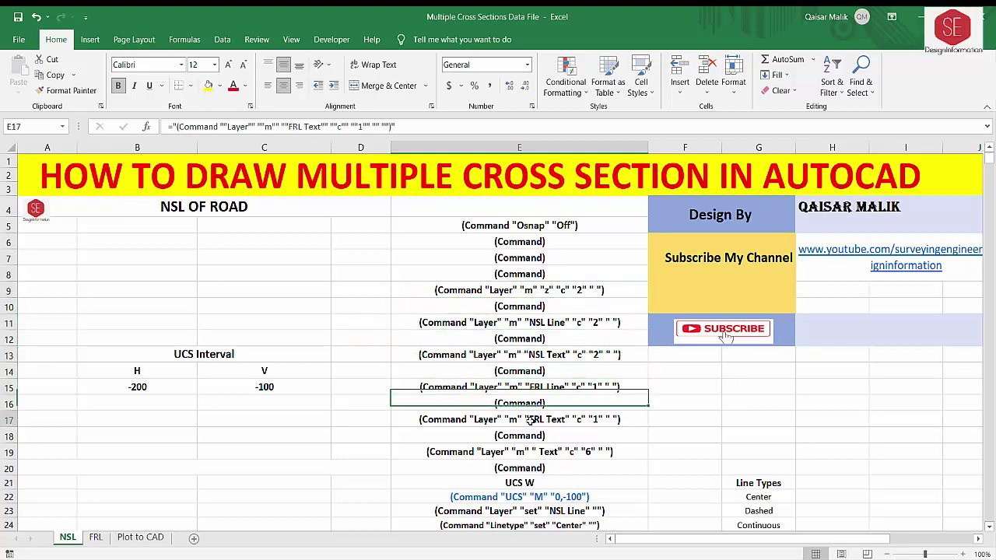
pyautogui.press('Down')
pyautogui.press('Down')
pyautogui.scroll(-1, 311, 296)
pyautogui.click(180, 306)
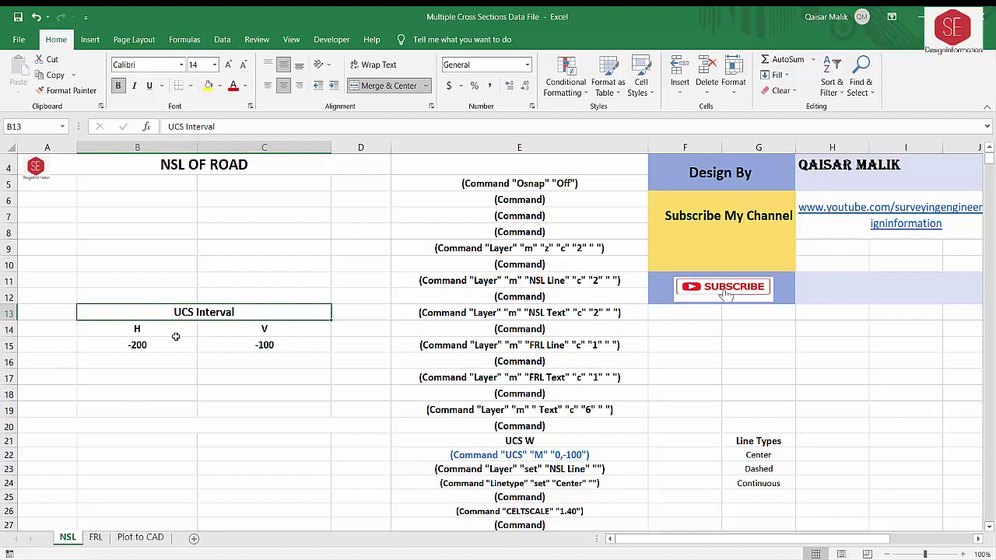
# - Link NSL's B15 to =FRL!D6 and C15 to FRL's E6, checking FRL's interval cells
pyautogui.click(116, 347)
pyautogui.write('=FRL!D6')
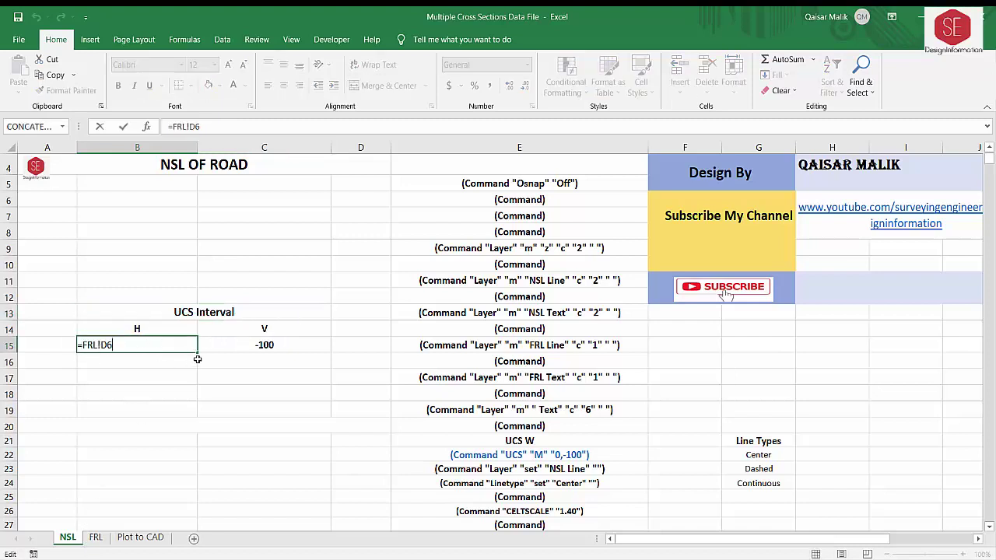
pyautogui.click(262, 347)
pyautogui.doubleClick(262, 347)
pyautogui.hotkey('ctrl', 'Return')
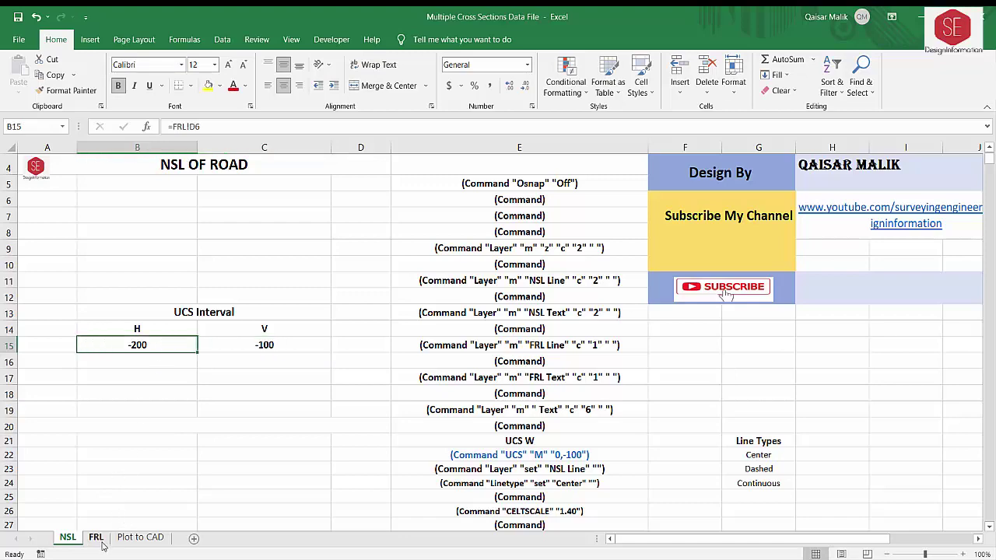
pyautogui.click(96, 536)
pyautogui.scroll(4, 596, 200)
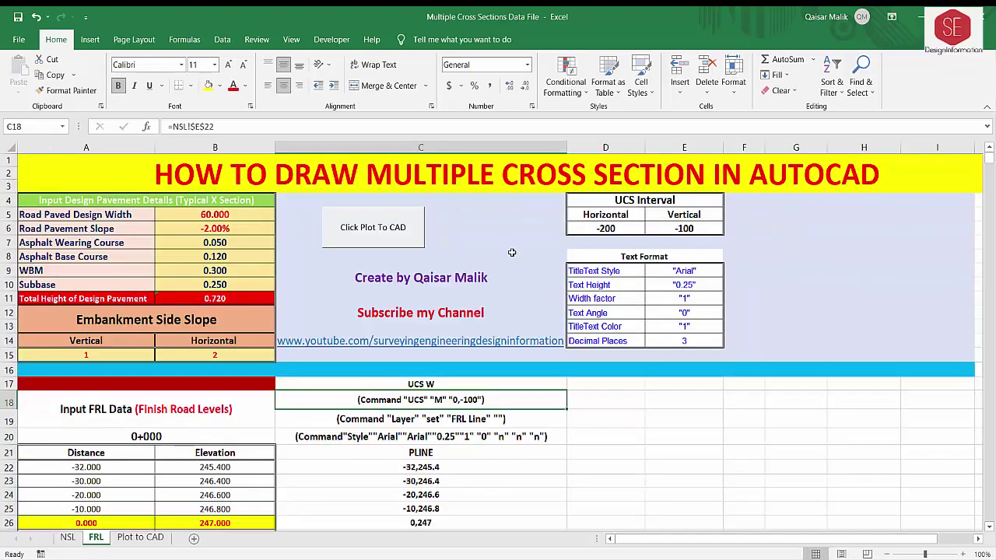
pyautogui.click(615, 228)
pyautogui.press('Right')
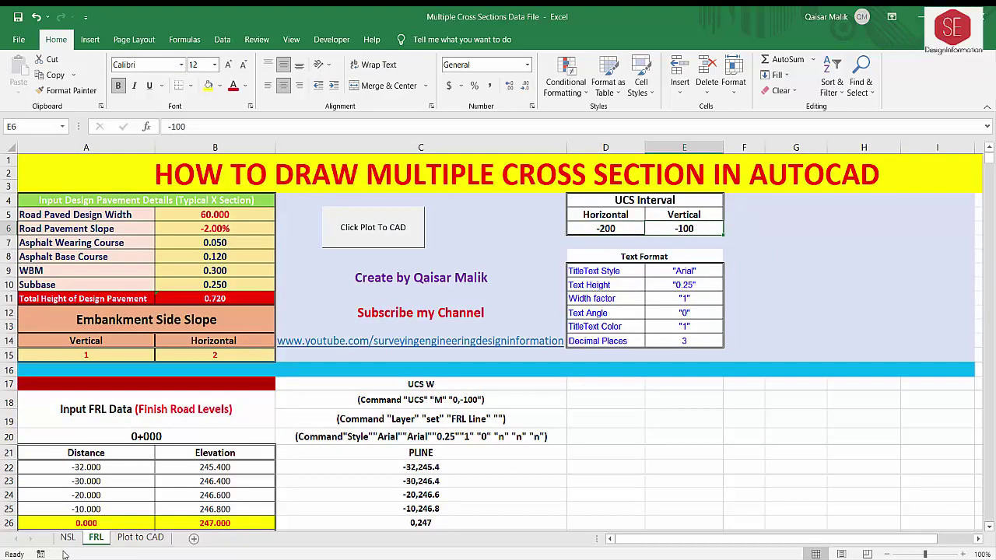
# - Re-enter B15 and C15 as links to FRL's D6 and E6, then verify both formulas
pyautogui.click(67, 537)
pyautogui.write('=')
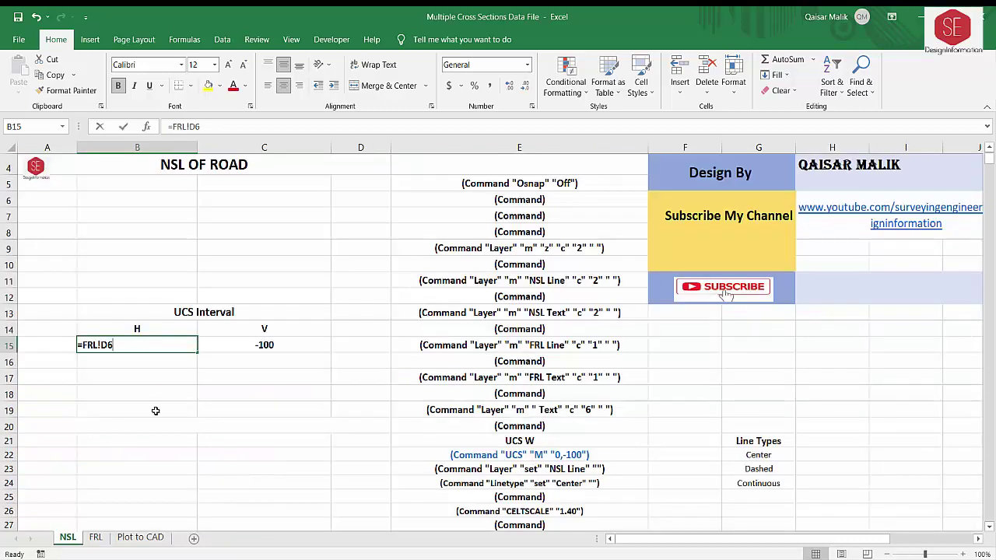
pyautogui.click(96, 536)
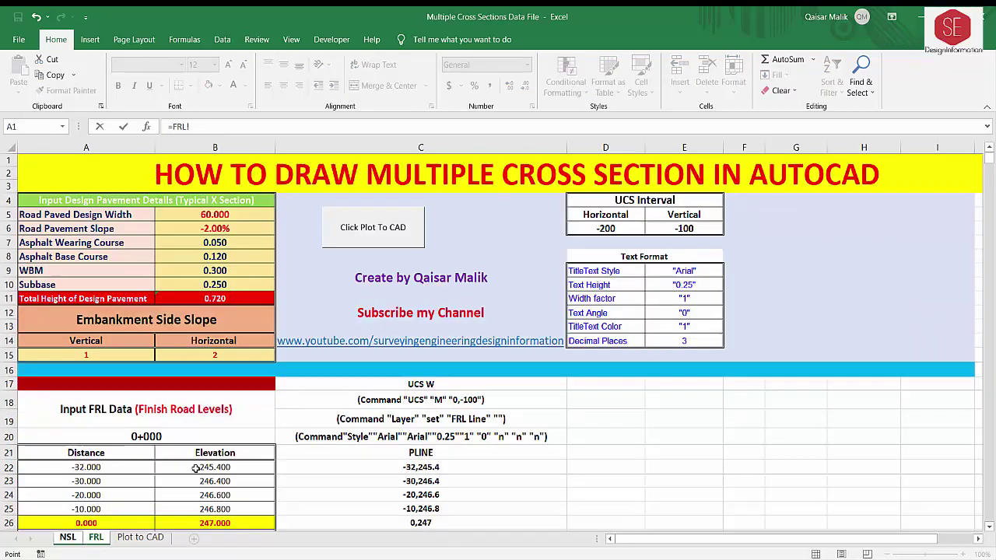
pyautogui.click(614, 228)
pyautogui.press('Return')
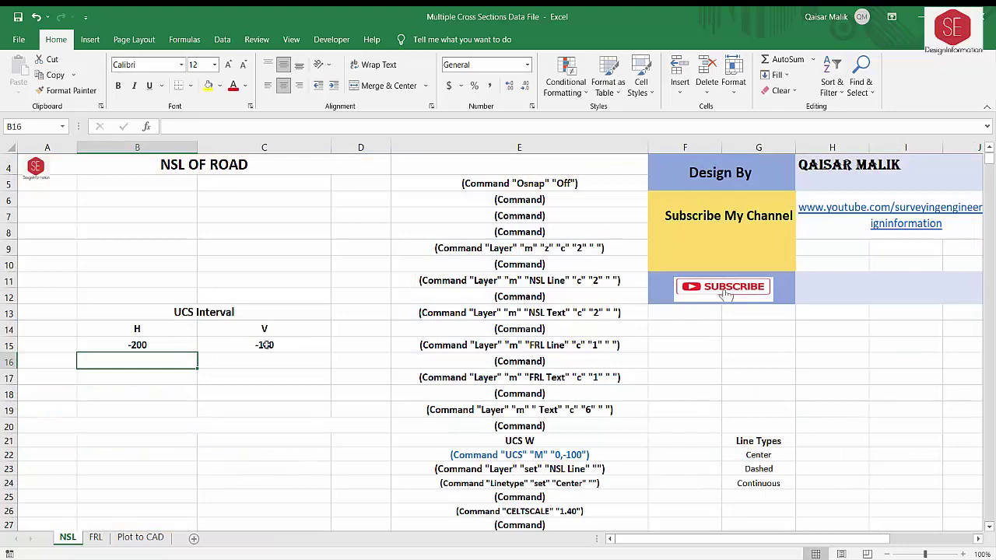
pyautogui.click(245, 349)
pyautogui.write('=FRL!E6')
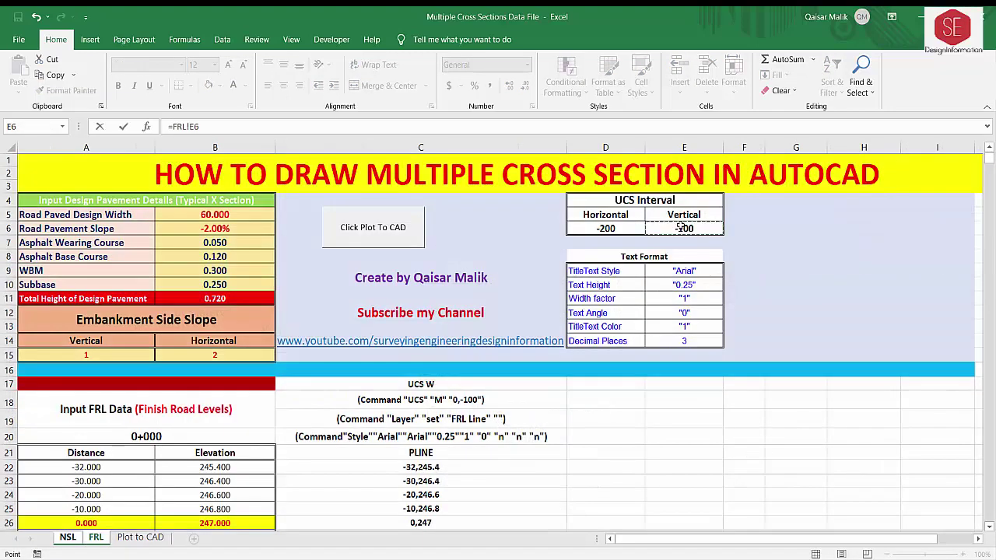
pyautogui.press('Return')
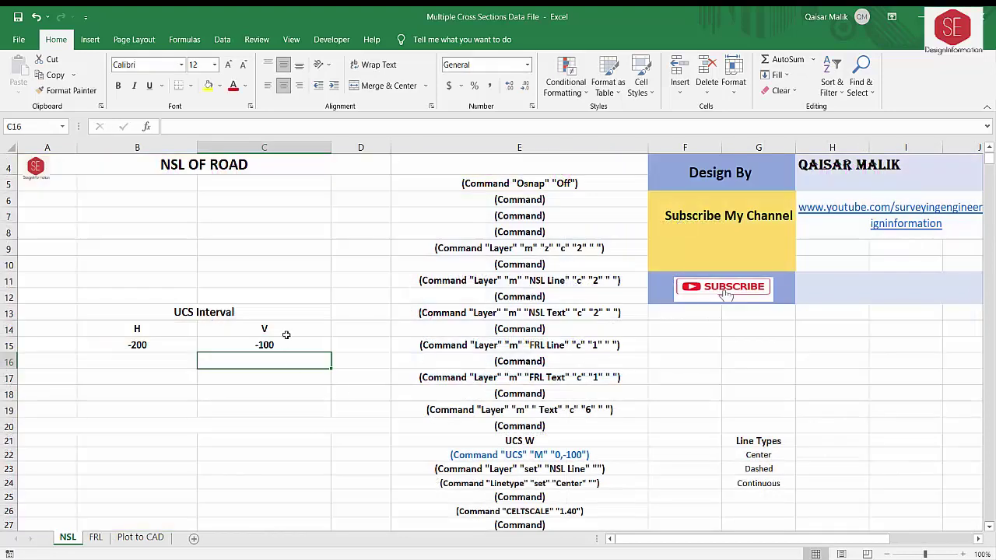
pyautogui.click(286, 343)
pyautogui.click(140, 345)
# - Change FRL's horizontal interval D6 to -300 and confirm NSL's linked H value follows
pyautogui.click(95, 537)
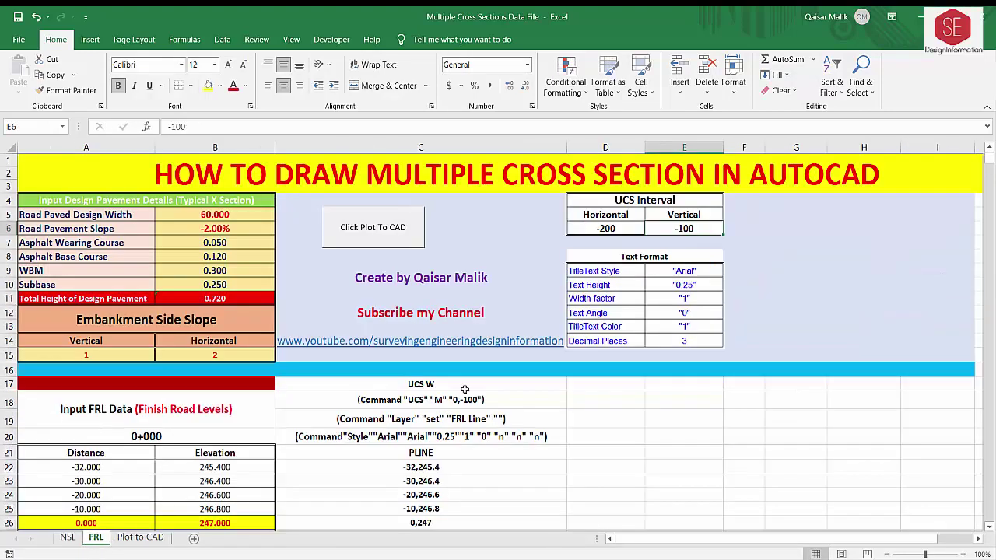
pyautogui.click(630, 230)
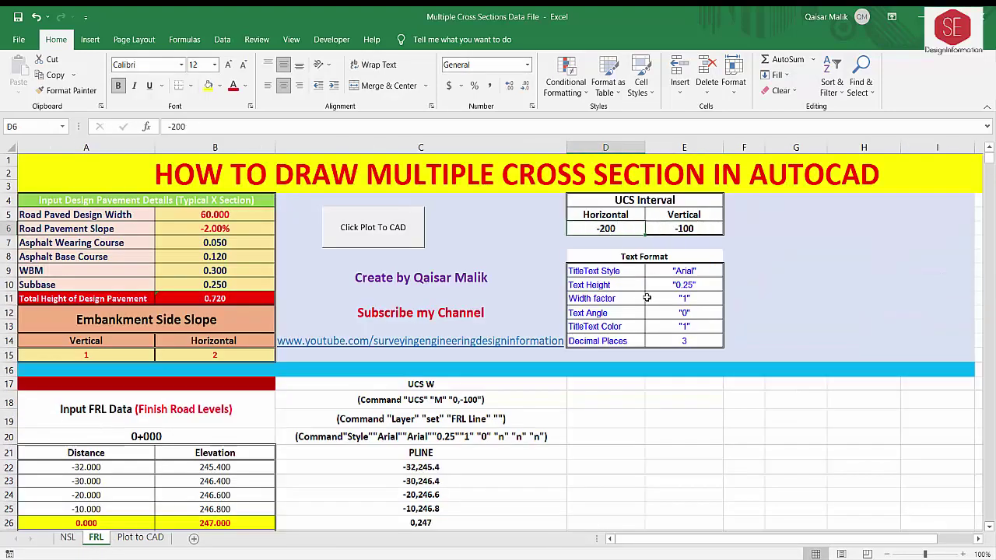
pyautogui.write('-300')
pyautogui.press('Return')
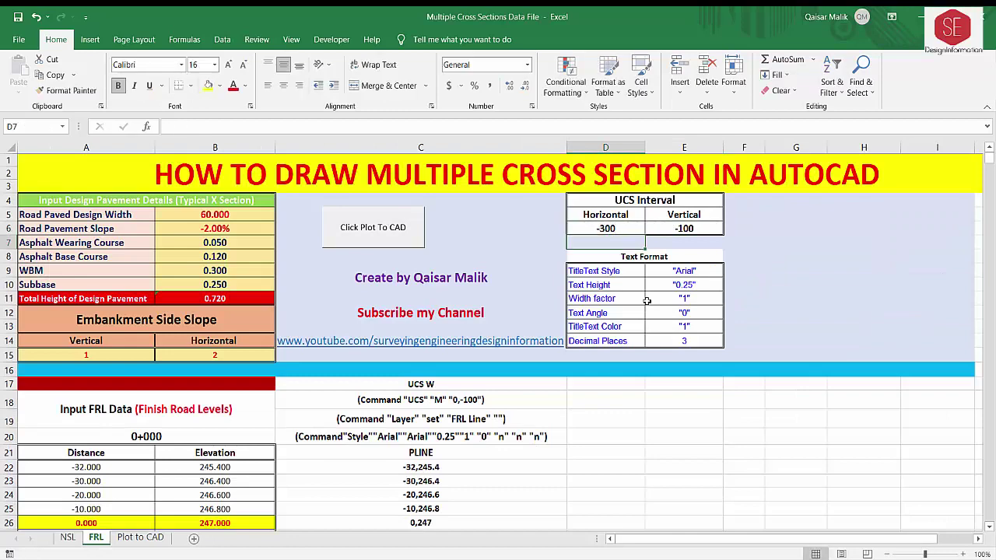
pyautogui.click(67, 537)
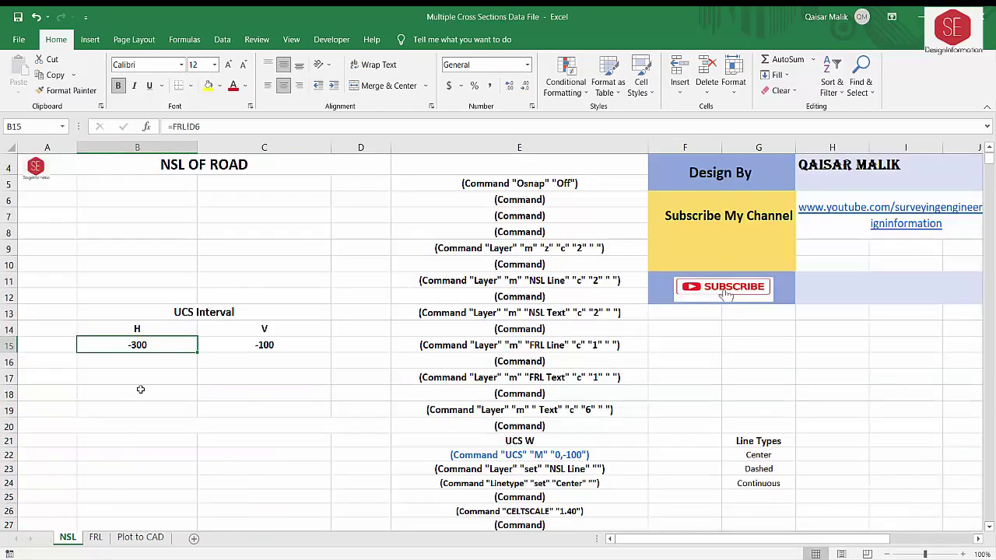
pyautogui.click(257, 344)
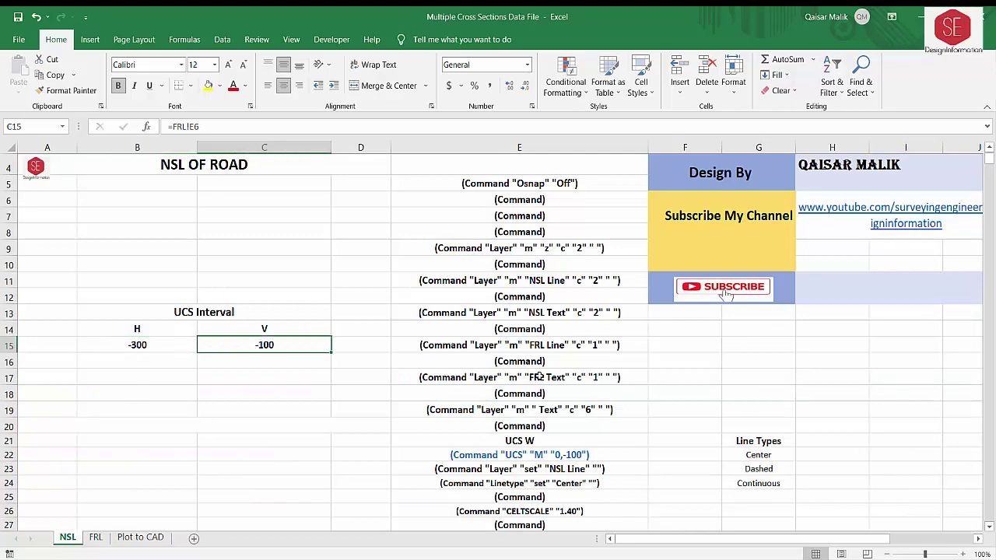
pyautogui.scroll(-2, 592, 380)
pyautogui.click(531, 356)
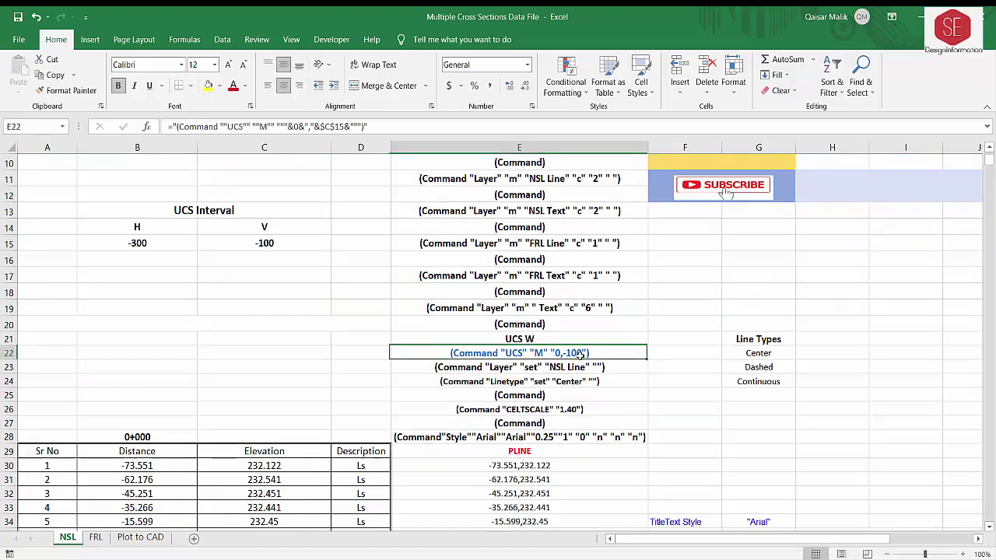
# - Review the E22 UCS command formula unchanged, then scroll down through the section tables
pyautogui.doubleClick(497, 354)
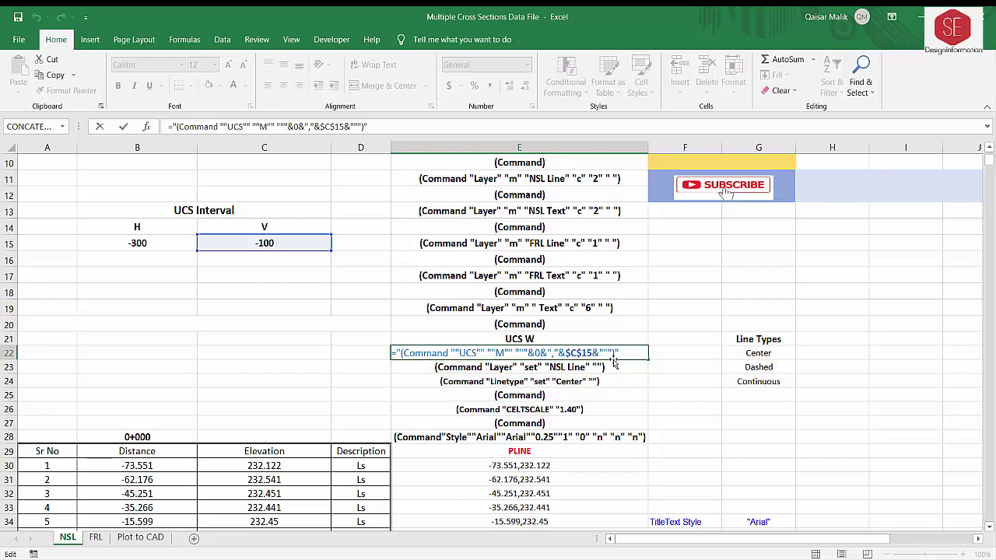
pyautogui.press('Return')
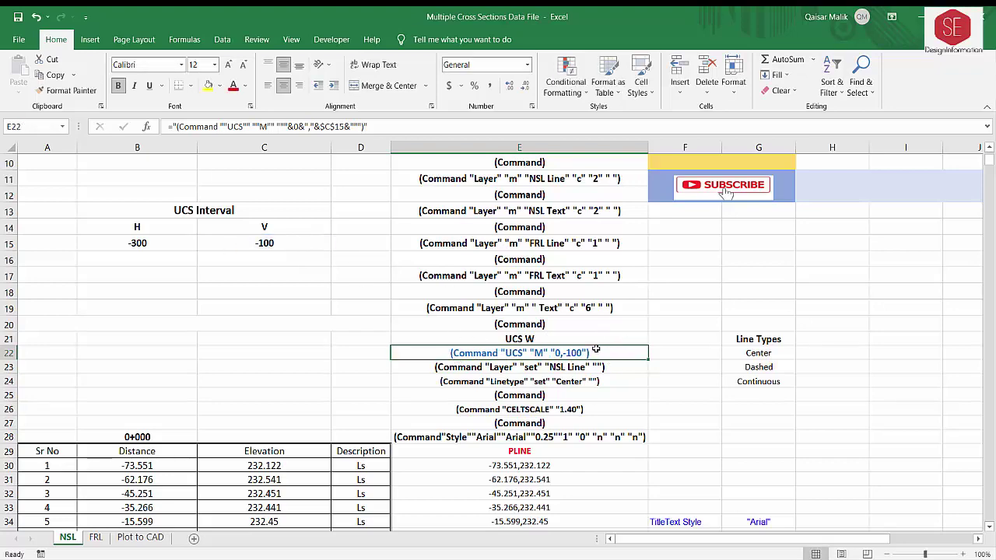
pyautogui.scroll(-1, 595, 350)
pyautogui.scroll(-12, 594, 342)
pyautogui.scroll(-10, 593, 338)
pyautogui.scroll(-12, 593, 337)
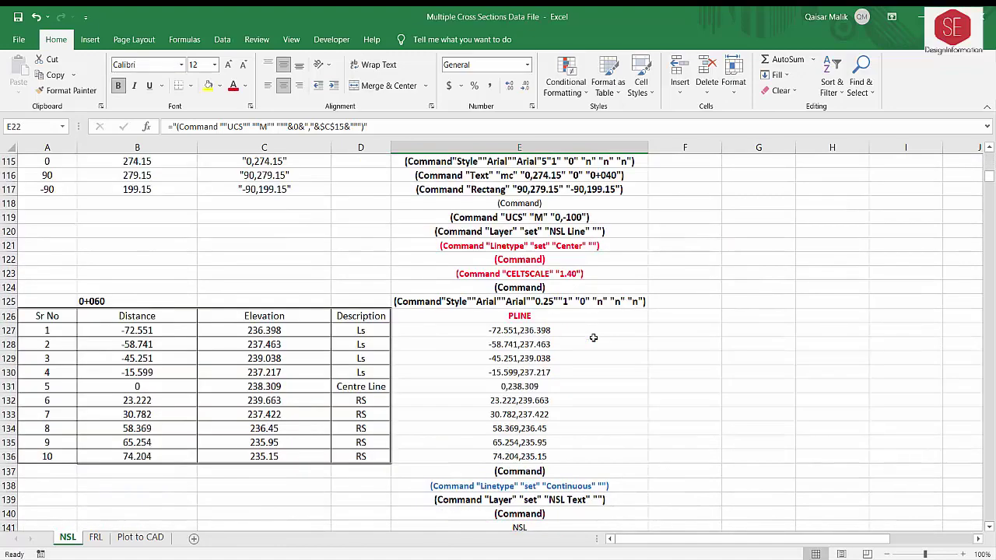
pyautogui.scroll(-14, 593, 338)
pyautogui.scroll(-4, 593, 338)
pyautogui.moveTo(991, 190)
pyautogui.mouseDown()
pyautogui.moveTo(991, 245)
pyautogui.moveTo(991, 215)
pyautogui.mouseUp()
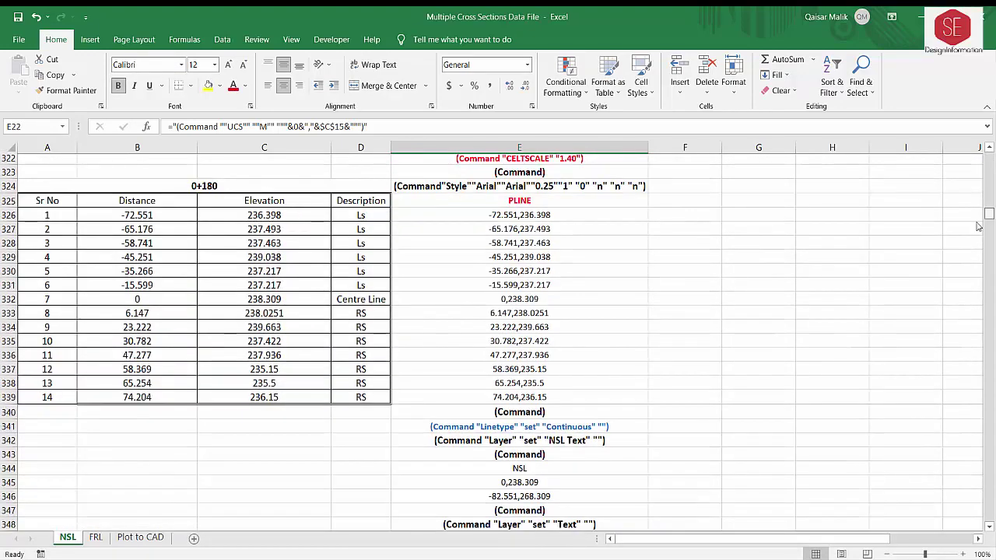
pyautogui.scroll(3, 760, 311)
pyautogui.scroll(-8, 760, 311)
pyautogui.scroll(-5, 760, 311)
pyautogui.scroll(-6, 761, 311)
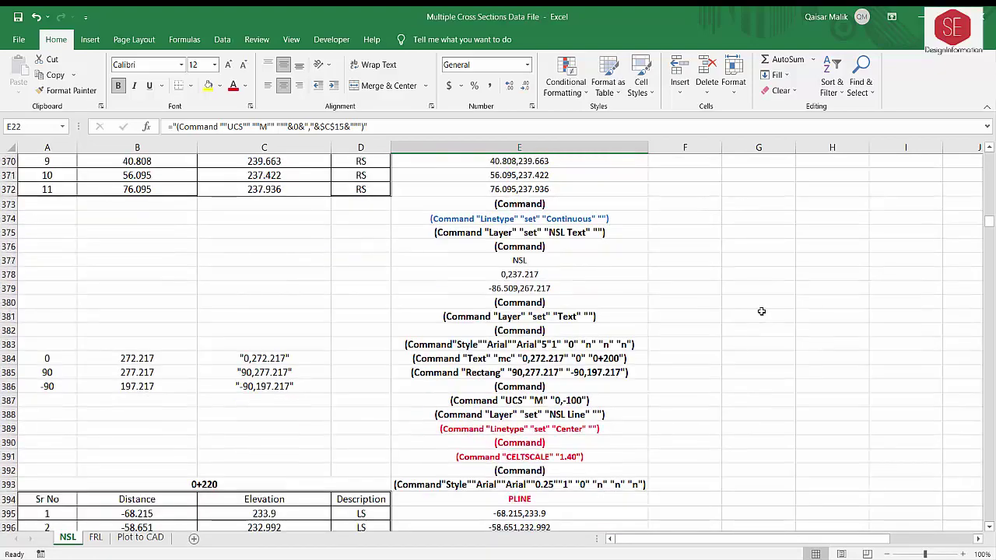
pyautogui.scroll(-6, 760, 311)
pyautogui.scroll(-5, 761, 311)
pyautogui.scroll(6, 761, 310)
pyautogui.scroll(1, 761, 311)
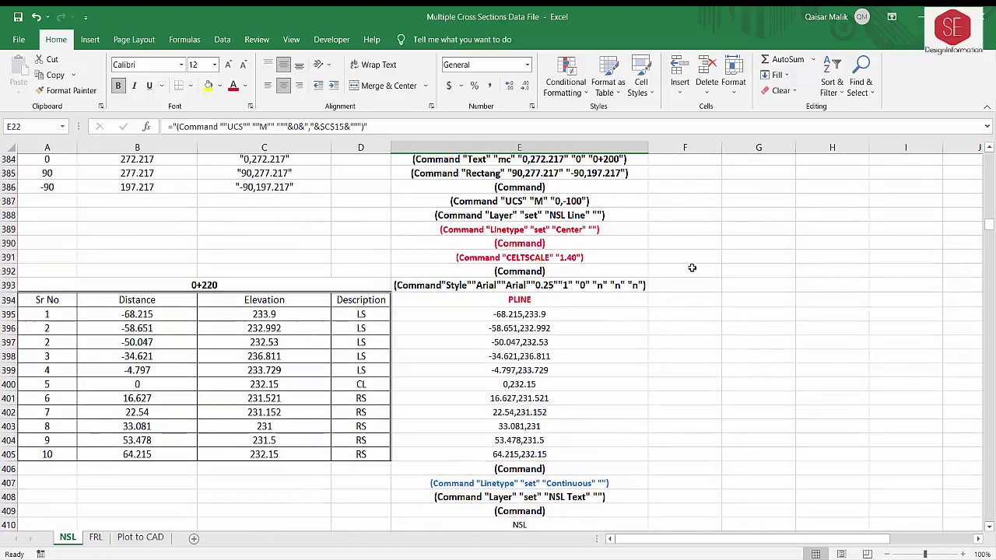
# - Edit the 0+240 section's UCS formula to reference $B$15 and $C$15
pyautogui.click(565, 232)
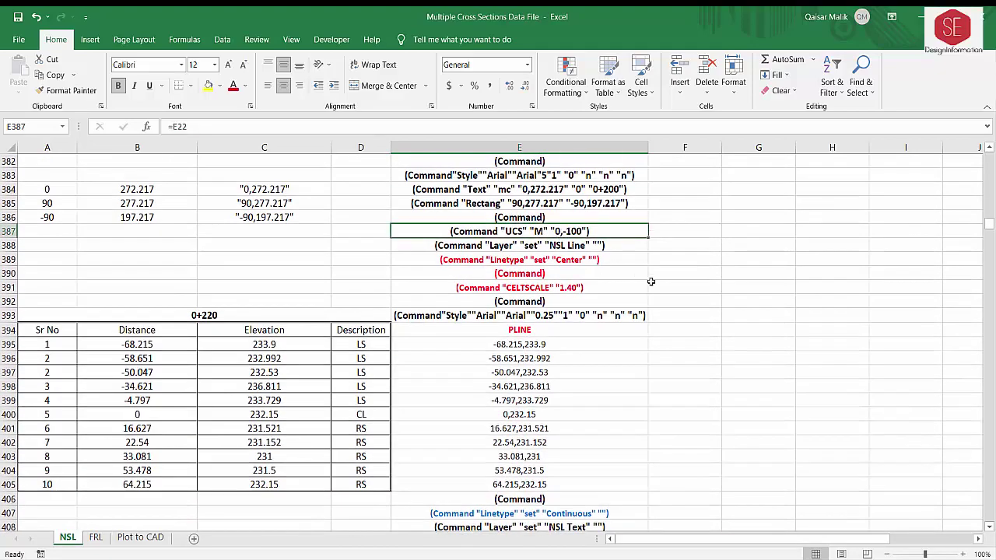
pyautogui.scroll(-7, 650, 282)
pyautogui.scroll(-2, 148, 426)
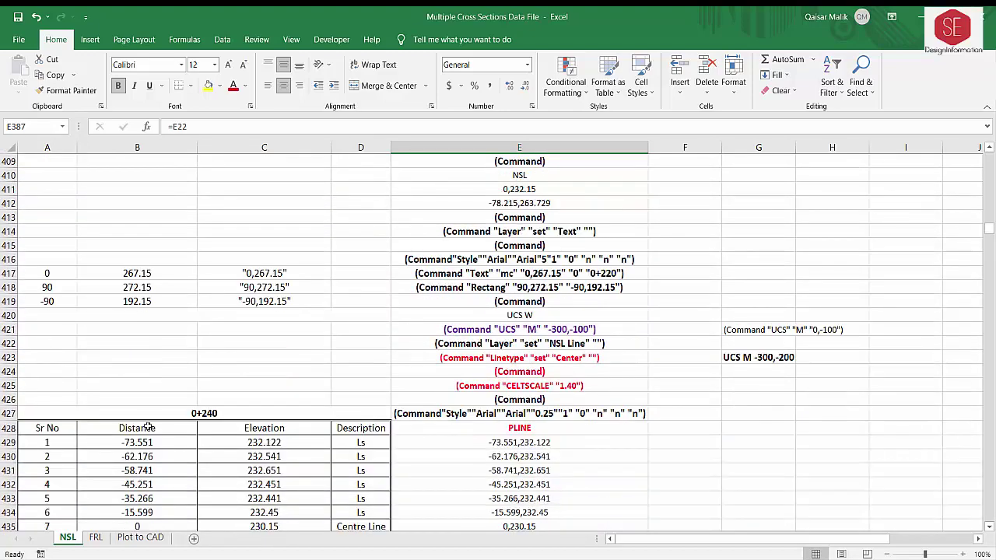
pyautogui.click(236, 413)
pyautogui.scroll(-2, 558, 406)
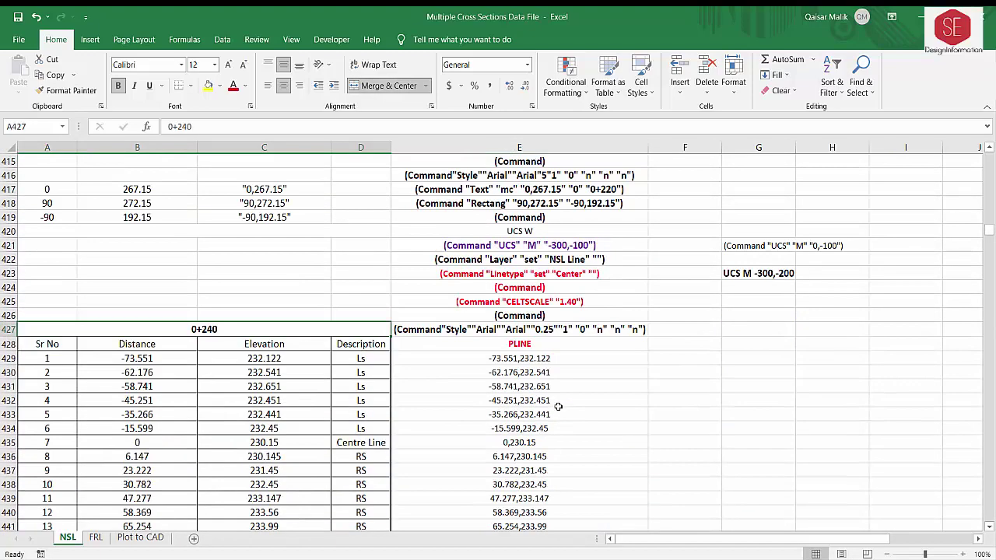
pyautogui.click(577, 246)
pyautogui.doubleClick(539, 246)
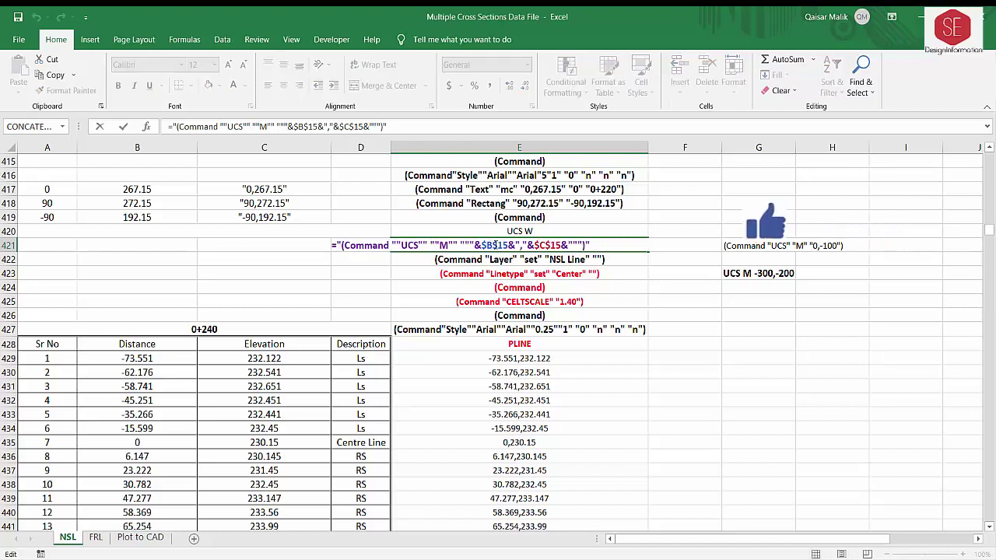
pyautogui.press('Return')
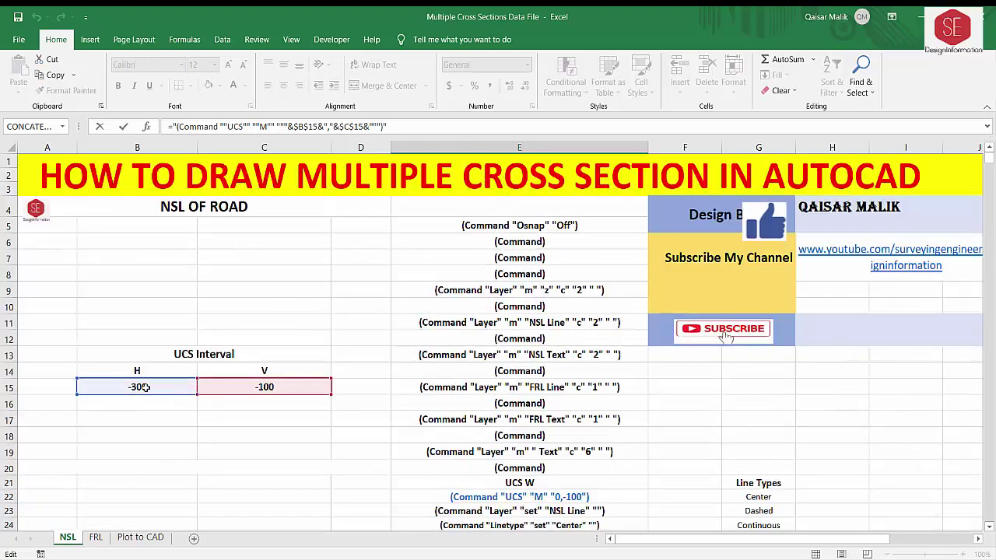
# - Finish the 0+240 UCS formula so it reads (Command "UCS" "M" "-300,-100")
pyautogui.scroll(-8, 144, 387)
pyautogui.scroll(-10, 311, 366)
pyautogui.scroll(-10, 467, 342)
pyautogui.scroll(-10, 616, 318)
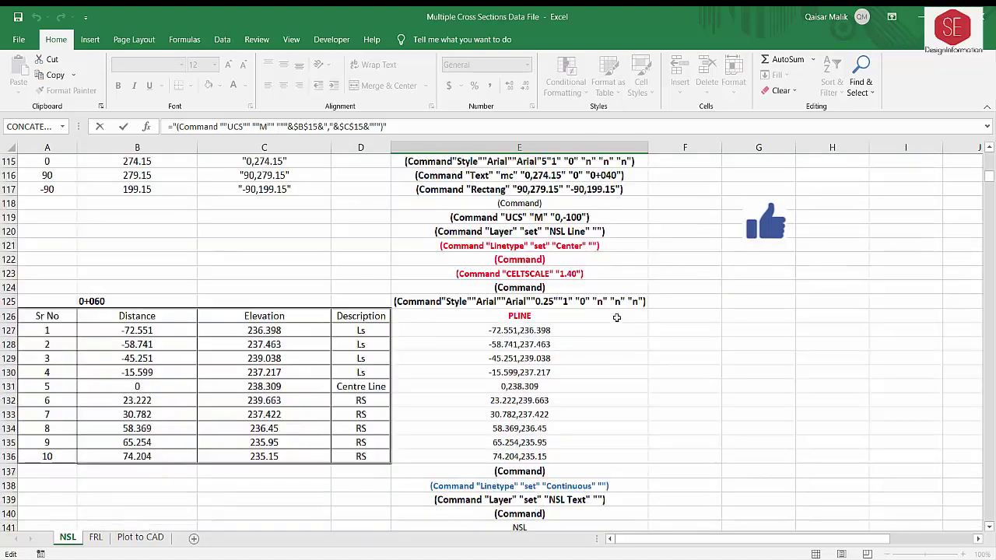
pyautogui.scroll(-1, 616, 317)
pyautogui.scroll(-8, 616, 318)
pyautogui.scroll(-3, 616, 317)
pyautogui.scroll(-6, 616, 318)
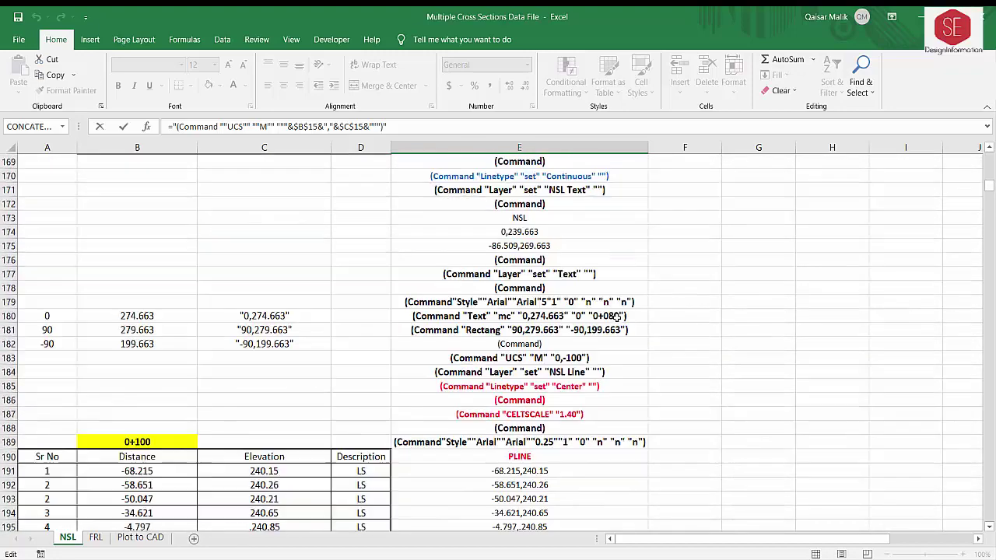
pyautogui.scroll(-10, 616, 317)
pyautogui.scroll(-14, 616, 318)
pyautogui.scroll(-8, 615, 318)
pyautogui.scroll(-9, 616, 317)
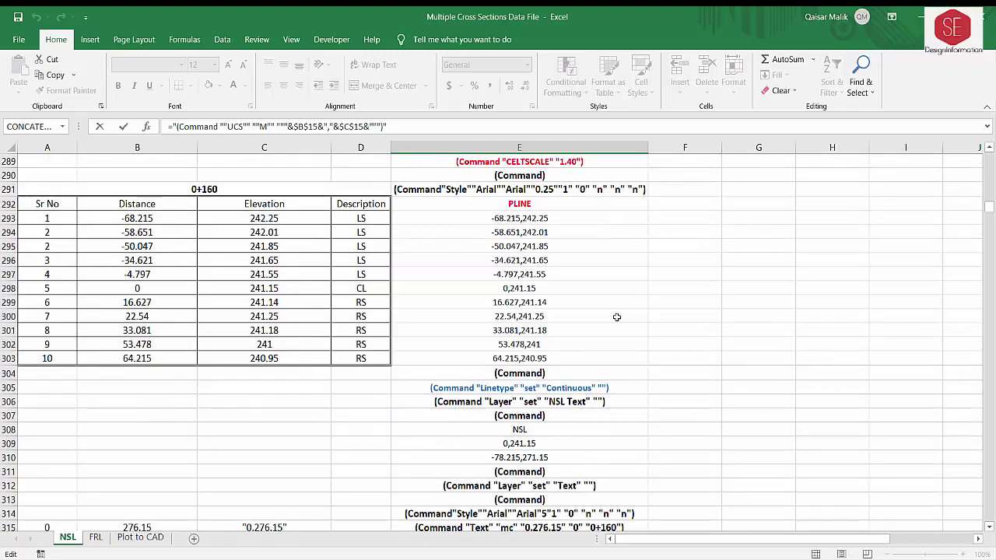
pyautogui.scroll(-7, 616, 317)
pyautogui.scroll(-7, 616, 317)
pyautogui.scroll(-8, 616, 316)
pyautogui.scroll(-8, 616, 314)
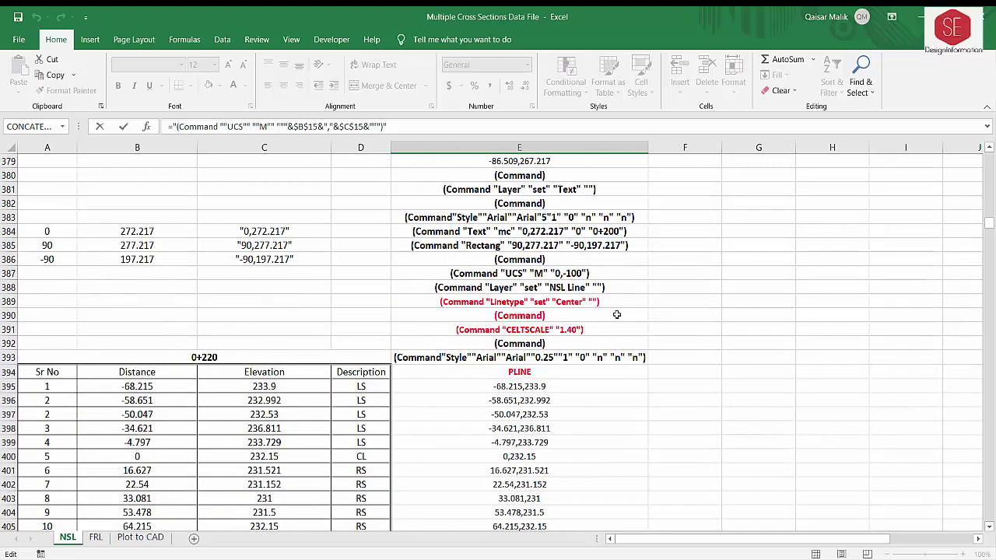
pyautogui.scroll(-7, 616, 314)
pyautogui.scroll(-3, 616, 314)
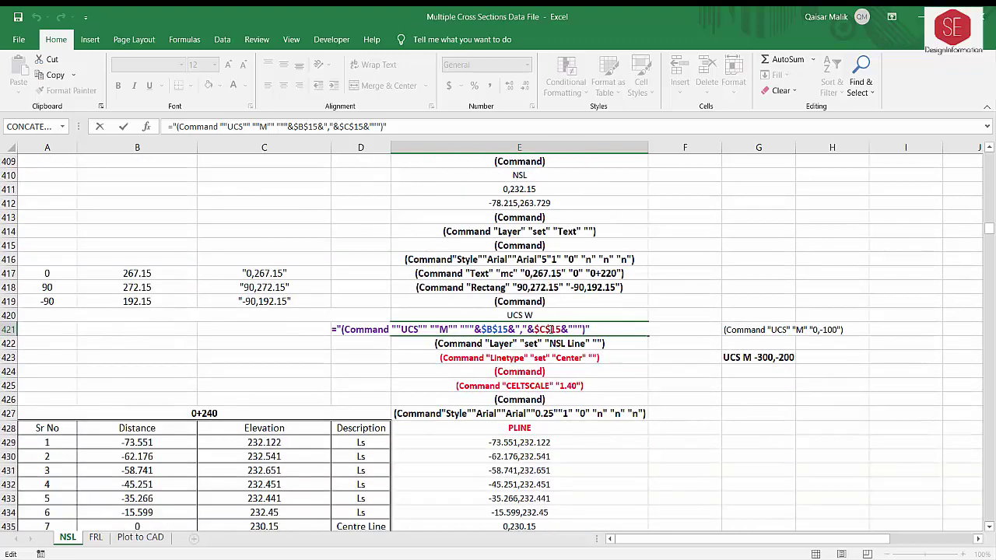
pyautogui.click(539, 329)
pyautogui.press('Return')
pyautogui.click(590, 330)
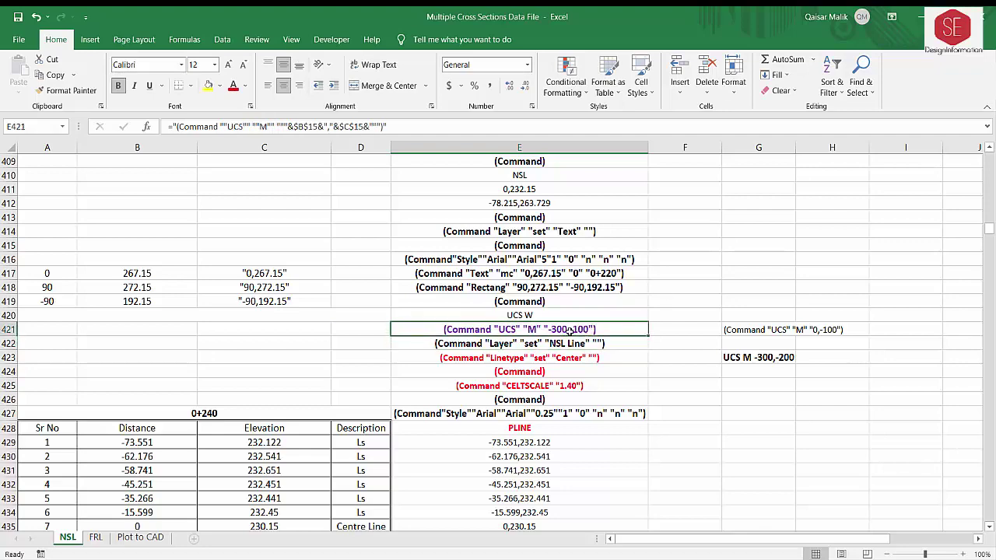
# - Open E458, the 0+260 UCS formula, to review its $C$15-(-$C$15) offset
pyautogui.scroll(-1, 591, 328)
pyautogui.scroll(-3, 591, 329)
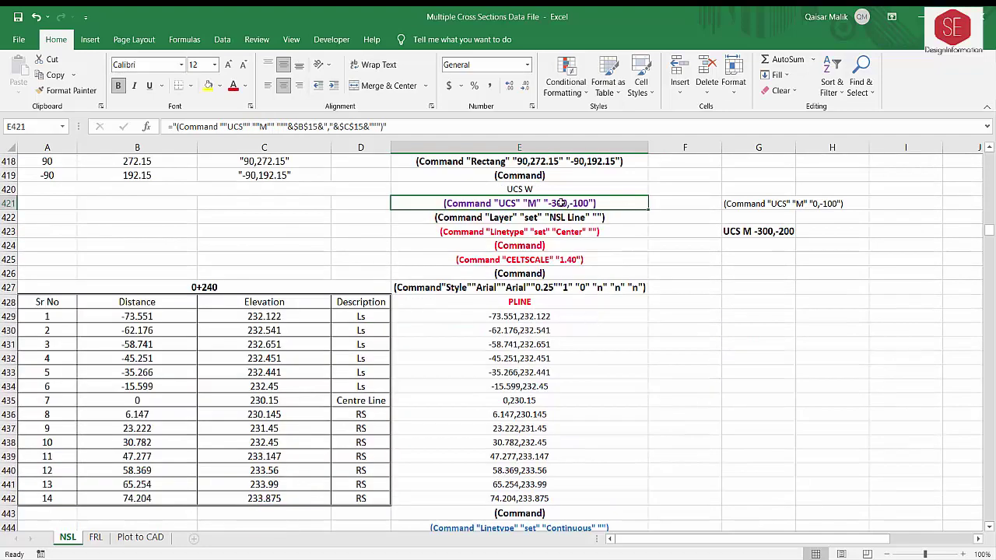
pyautogui.scroll(-4, 620, 333)
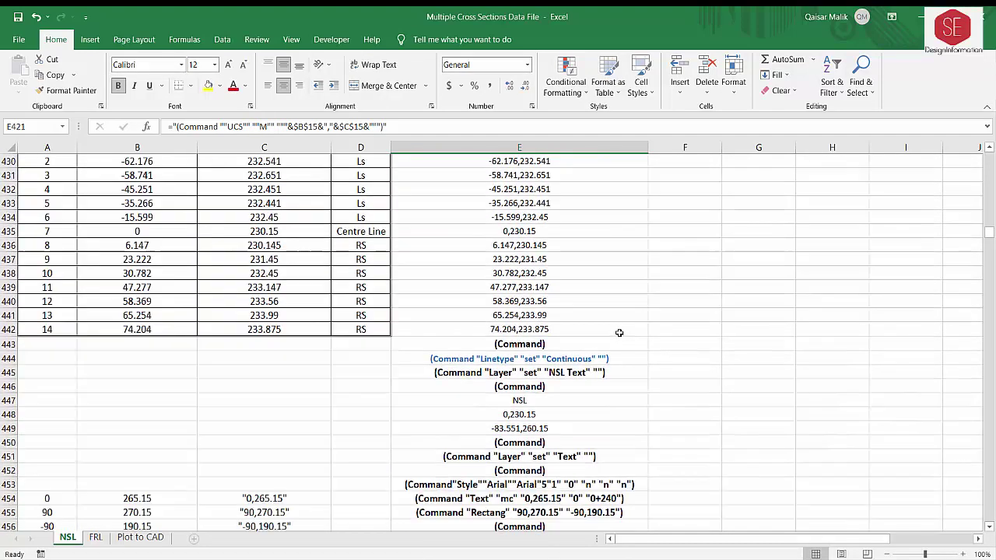
pyautogui.scroll(-4, 618, 330)
pyautogui.click(570, 387)
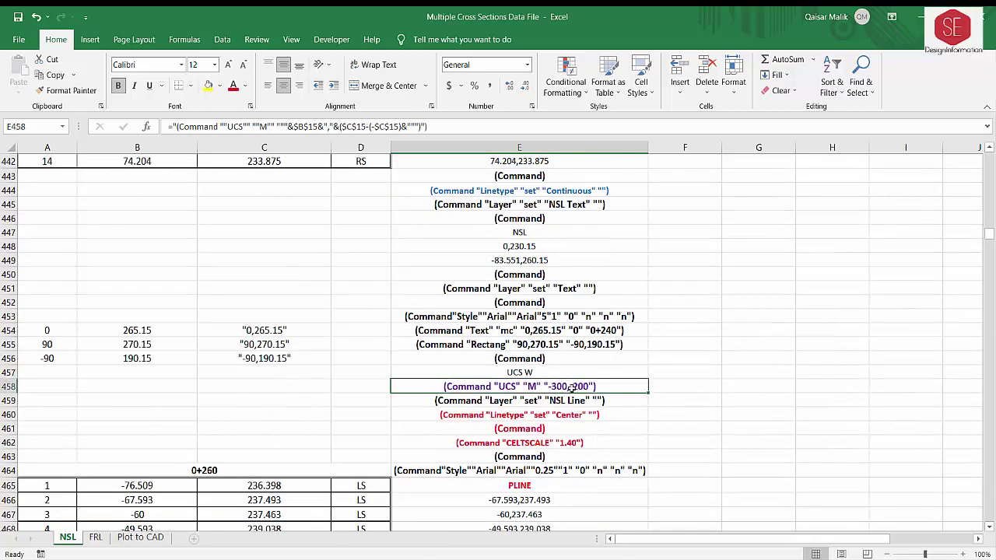
pyautogui.scroll(5, 580, 311)
pyautogui.scroll(2, 572, 234)
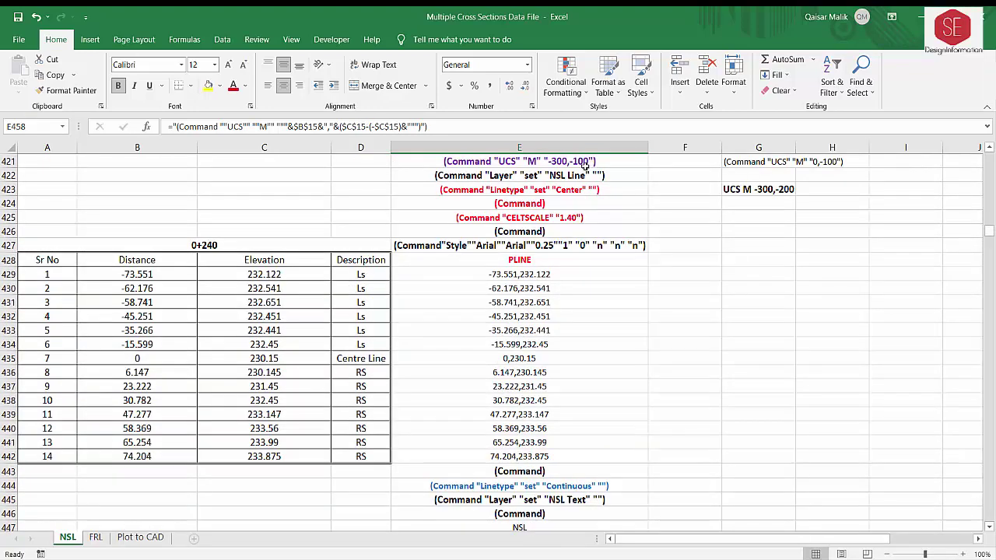
pyautogui.scroll(2, 573, 227)
pyautogui.scroll(-1, 589, 252)
pyautogui.scroll(-5, 633, 296)
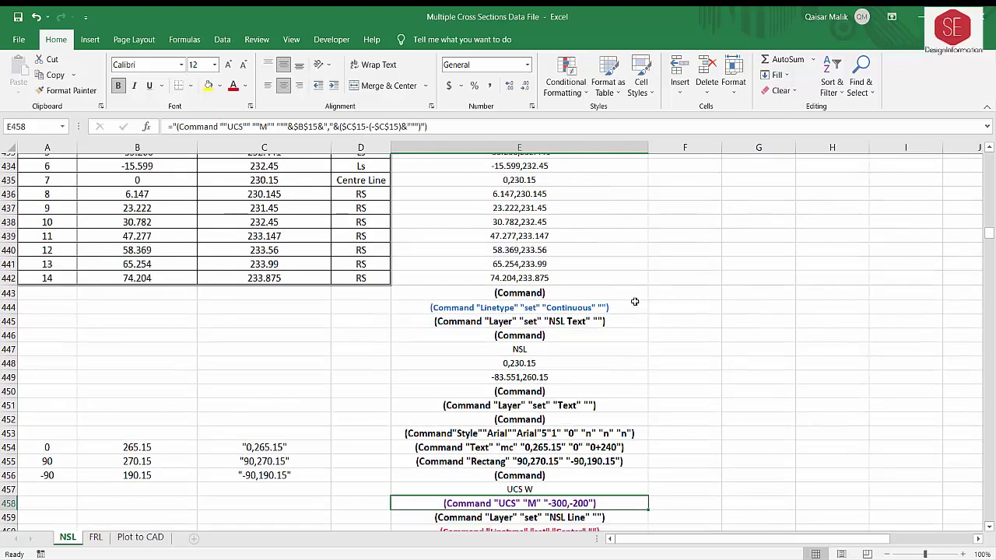
pyautogui.scroll(-3, 614, 323)
pyautogui.doubleClick(570, 388)
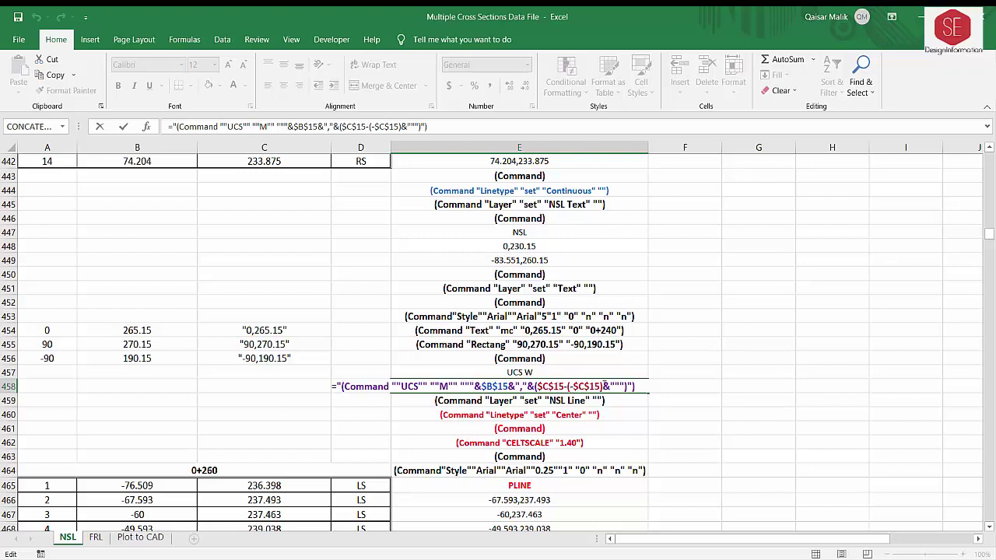
pyautogui.click(603, 387)
pyautogui.press('BackSpace')
pyautogui.press('BackSpace')
pyautogui.press('BackSpace')
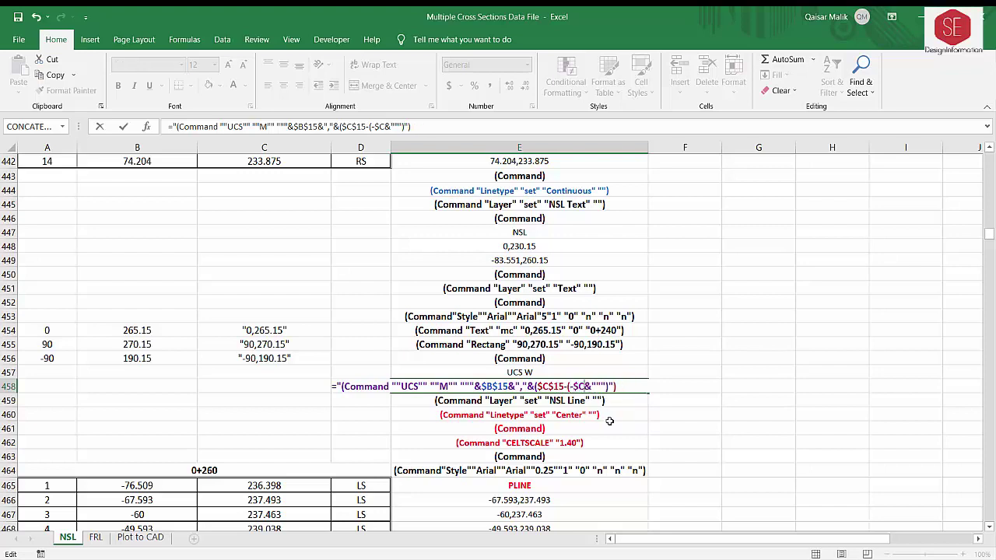
pyautogui.press('BackSpace')
pyautogui.press('BackSpace')
pyautogui.press('BackSpace')
pyautogui.press('BackSpace')
pyautogui.press('BackSpace')
pyautogui.press('BackSpace')
pyautogui.write('*')
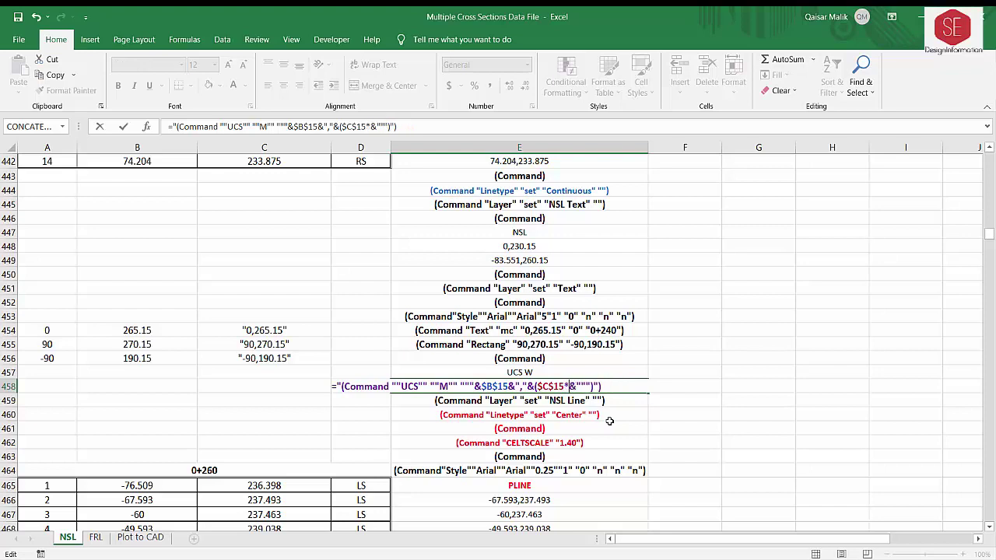
pyautogui.write('-1')
pyautogui.press('Return')
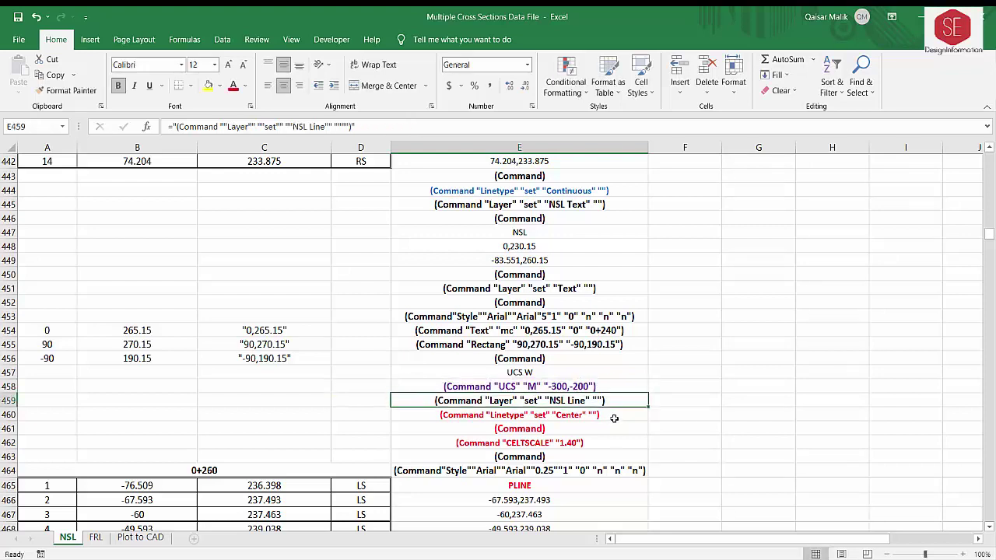
pyautogui.click(576, 383)
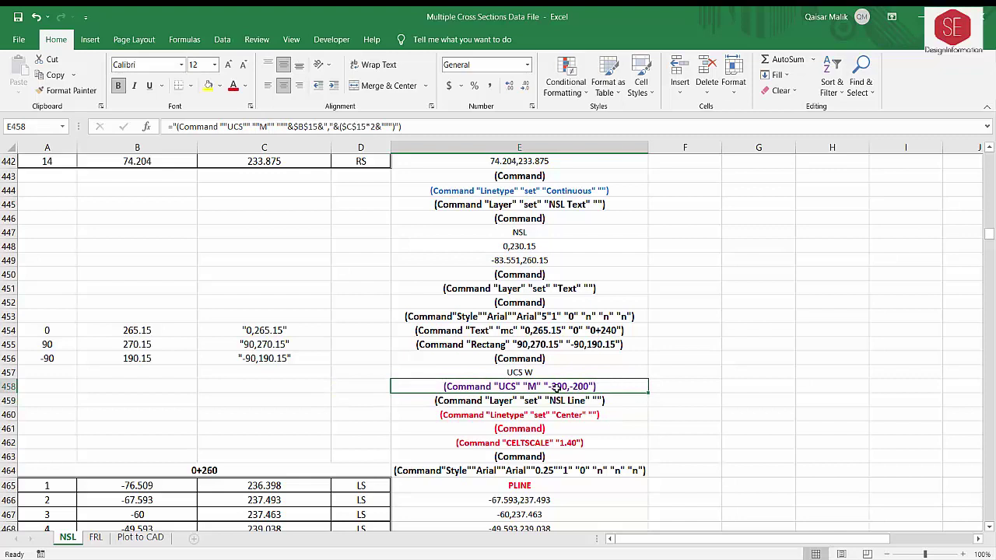
pyautogui.doubleClick(554, 386)
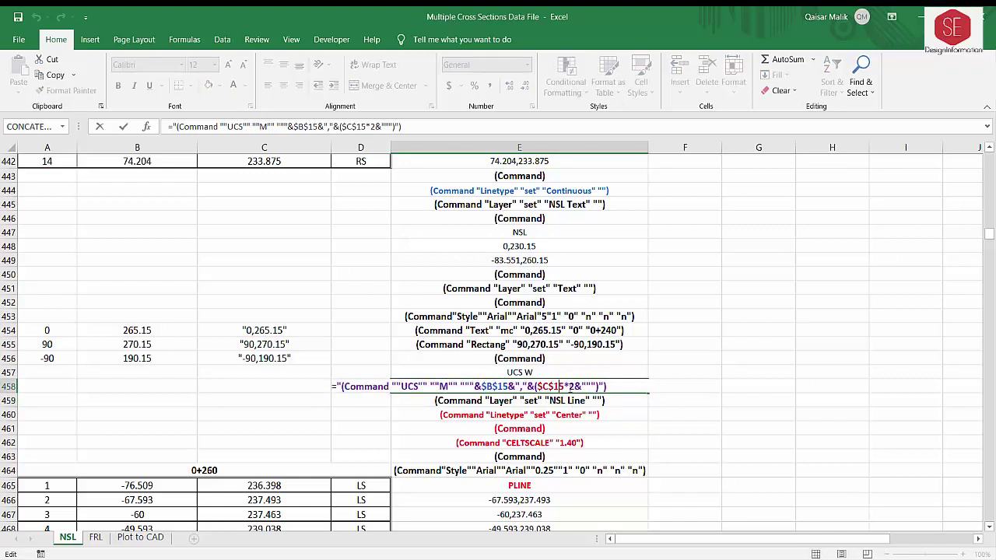
pyautogui.doubleClick(573, 385)
pyautogui.press('Escape')
pyautogui.scroll(-6, 650, 357)
pyautogui.scroll(-6, 650, 354)
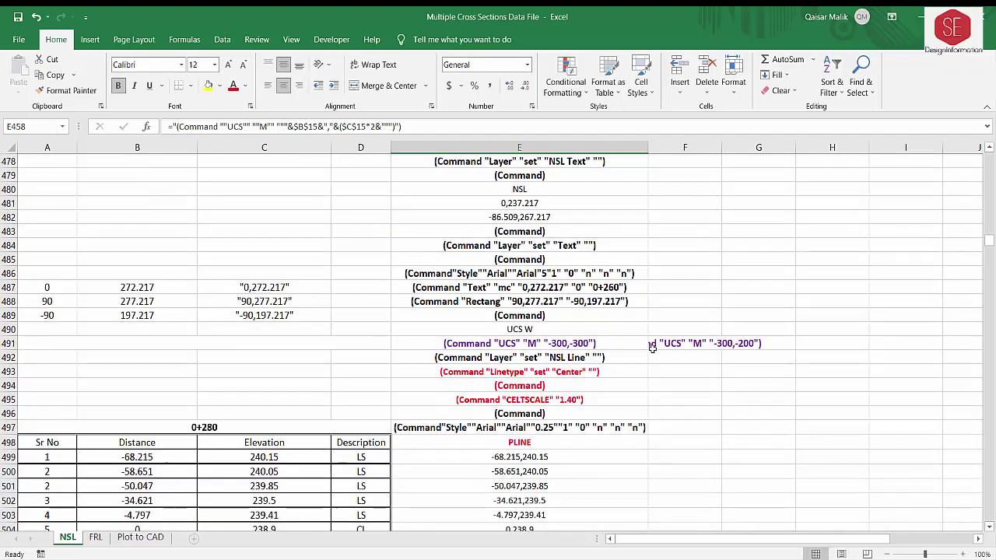
pyautogui.doubleClick(581, 343)
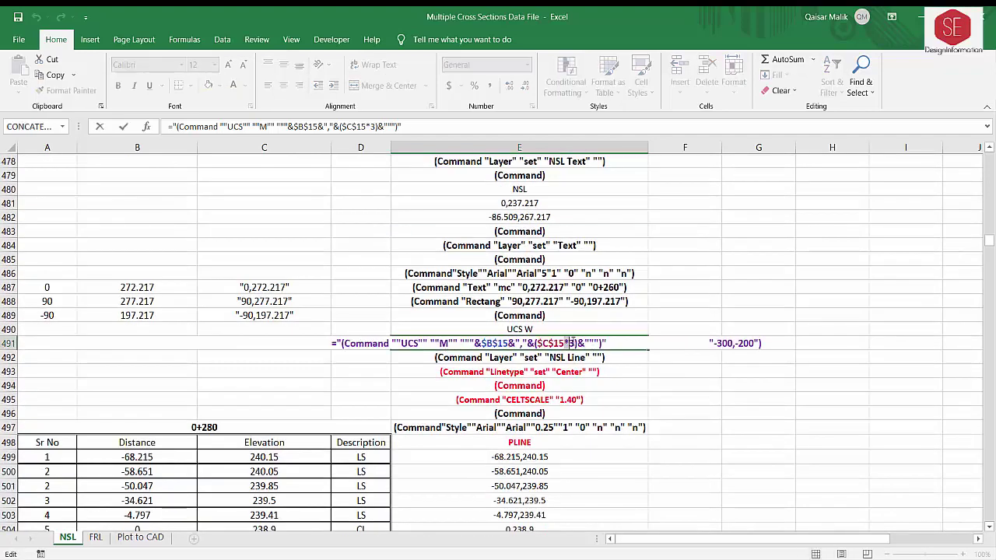
pyautogui.press('Escape')
pyautogui.scroll(-5, 573, 346)
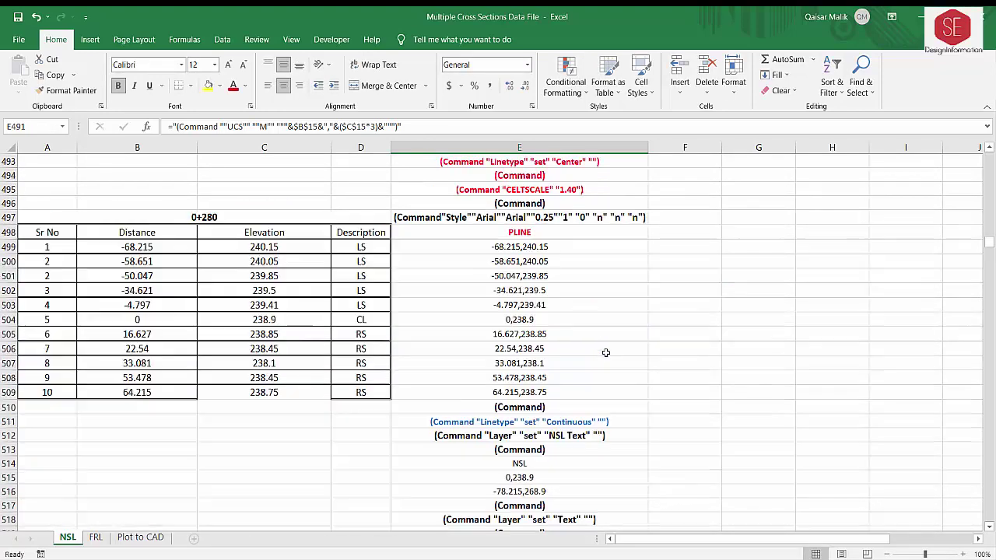
pyautogui.scroll(-4, 573, 350)
pyautogui.scroll(-2, 573, 357)
pyautogui.doubleClick(576, 357)
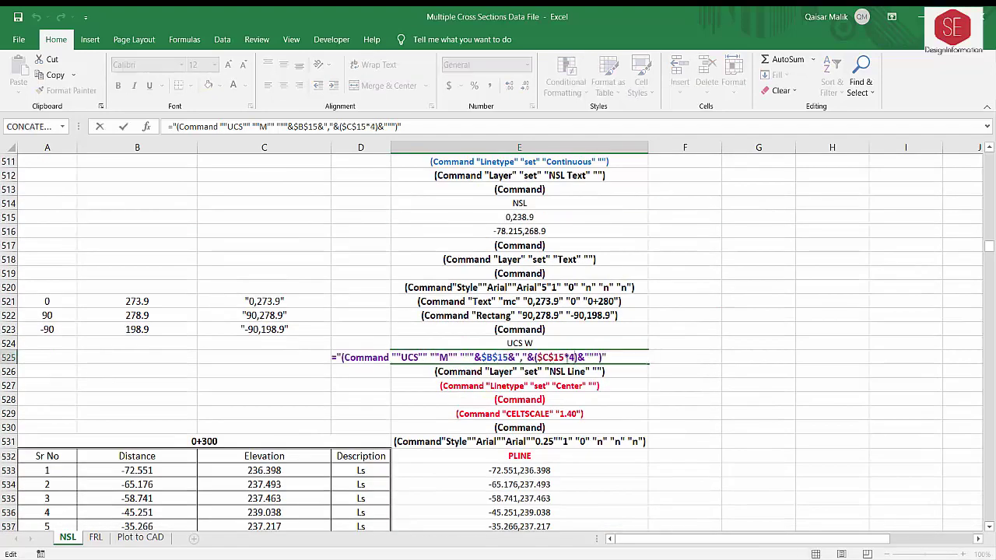
pyautogui.press('Escape')
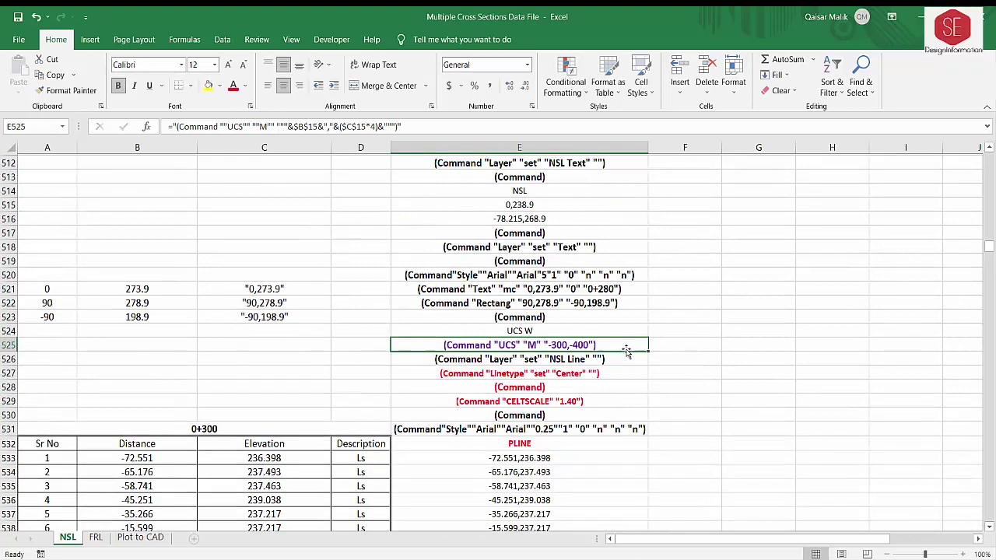
pyautogui.scroll(-14, 630, 350)
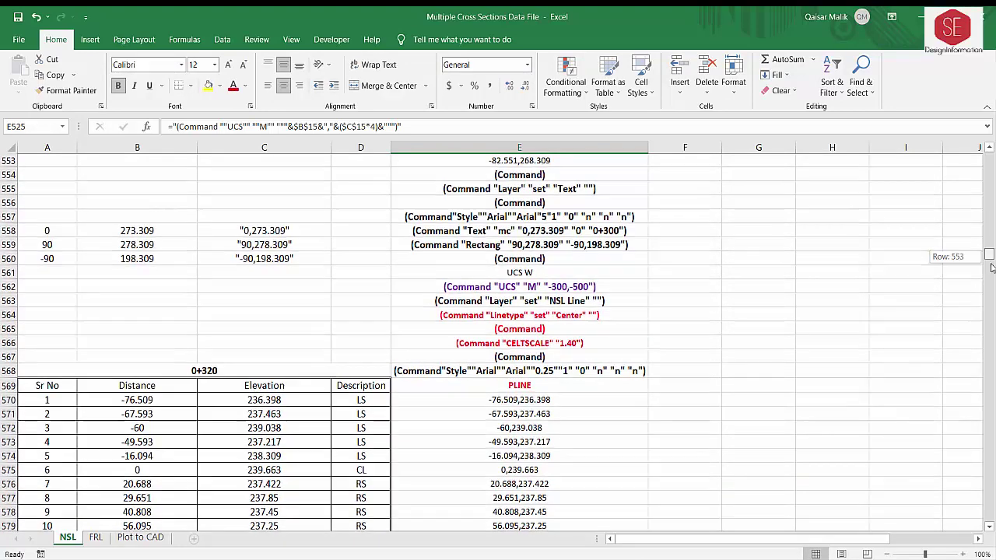
pyautogui.moveTo(990, 262); pyautogui.dragTo(942, 355)
pyautogui.scroll(-2, 801, 383)
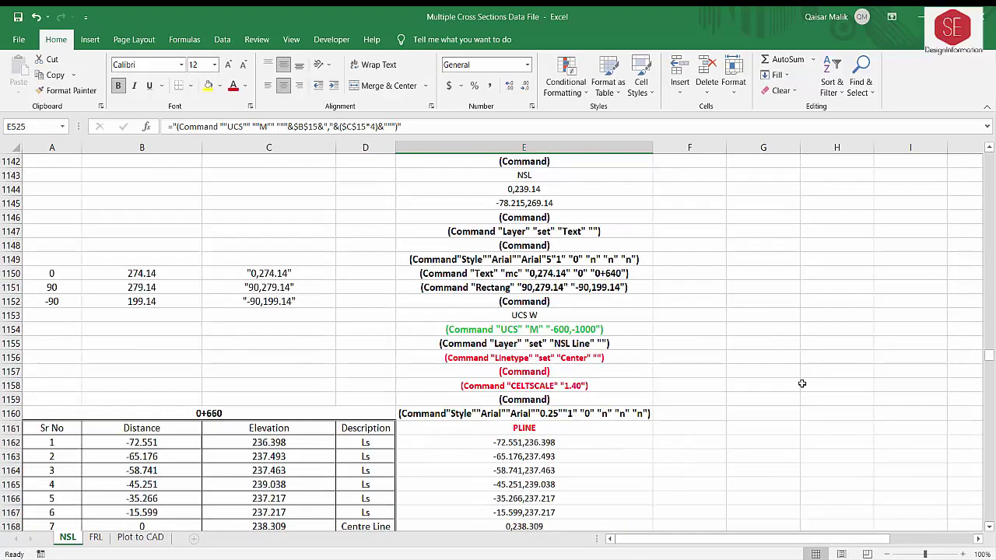
pyautogui.click(543, 329)
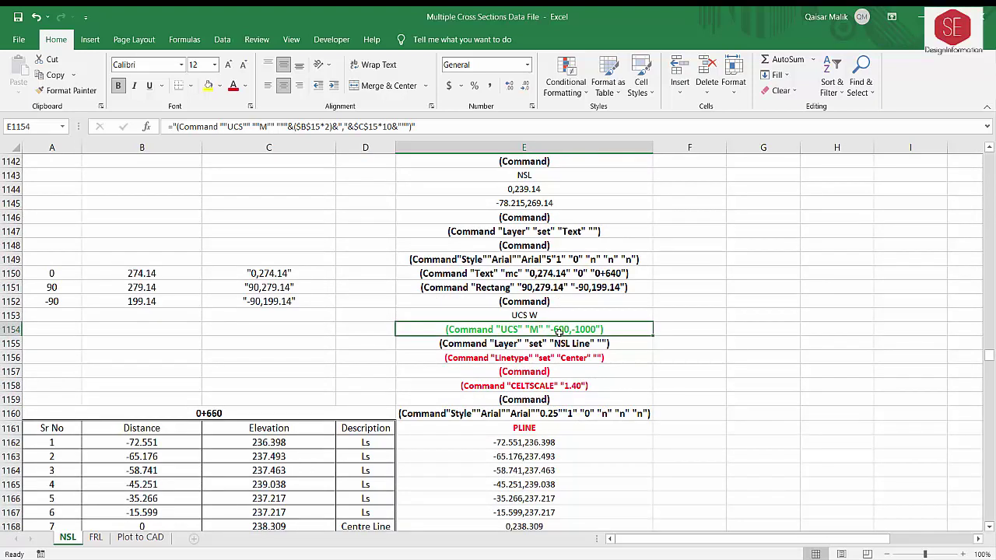
pyautogui.doubleClick(559, 330)
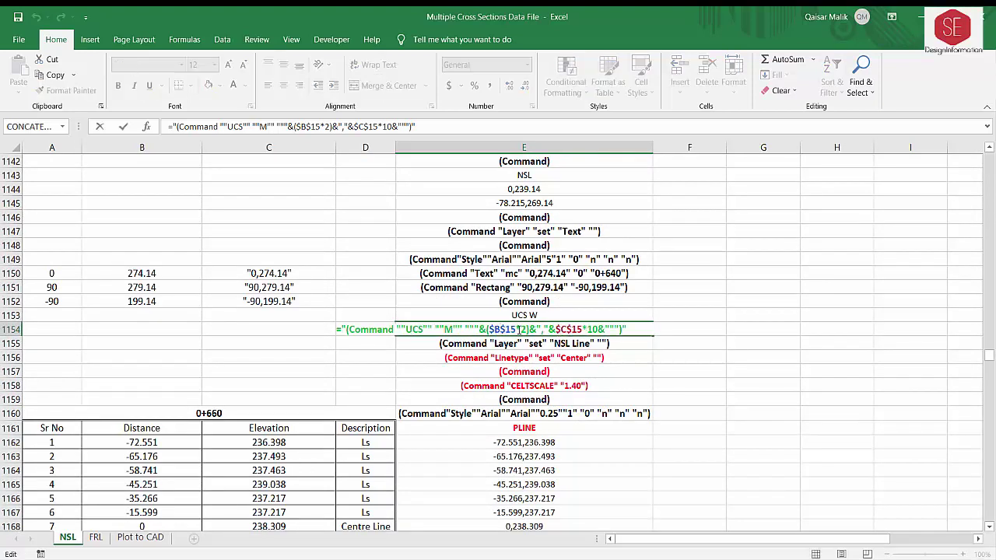
pyautogui.moveTo(588, 329); pyautogui.dragTo(599, 329)
pyautogui.press('Escape')
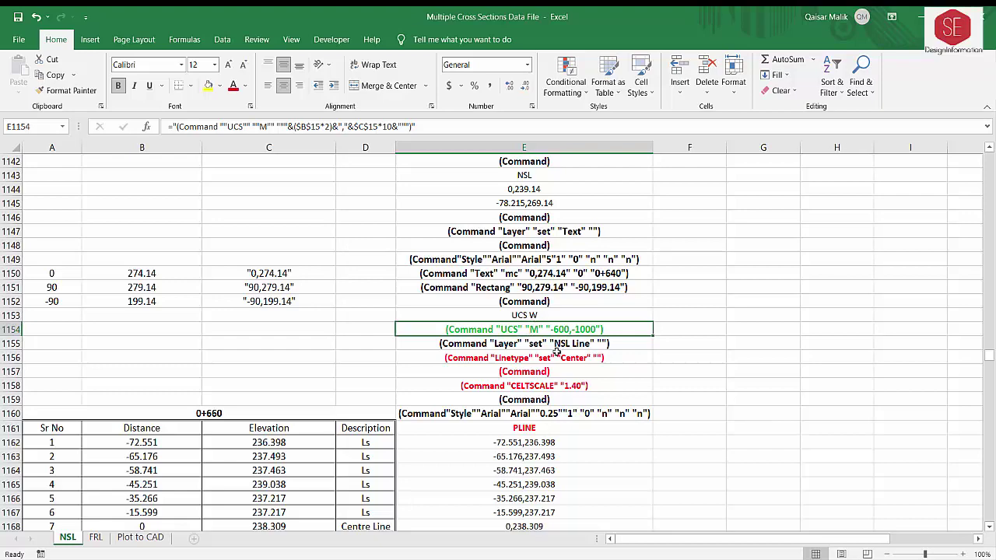
pyautogui.click(546, 317)
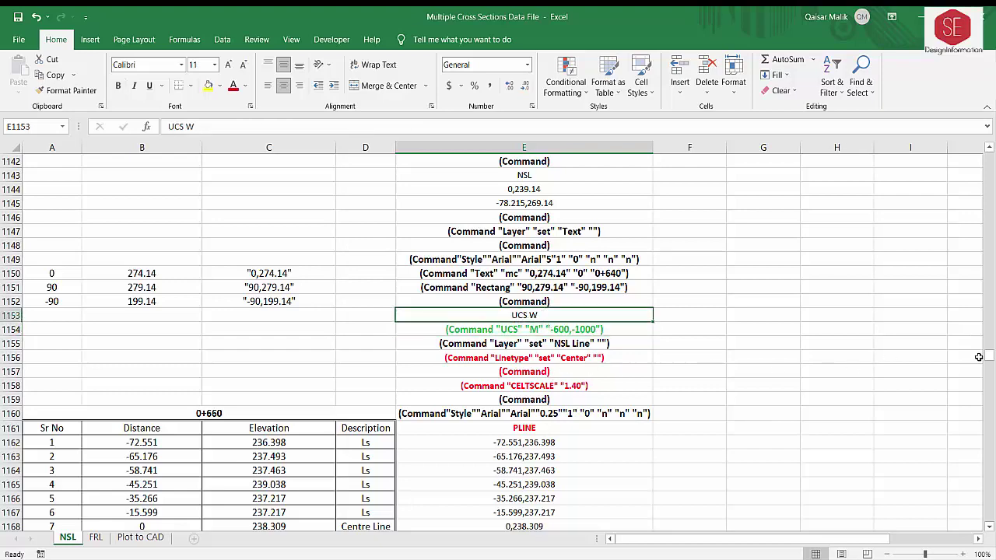
pyautogui.moveTo(986, 356); pyautogui.dragTo(988, 157)
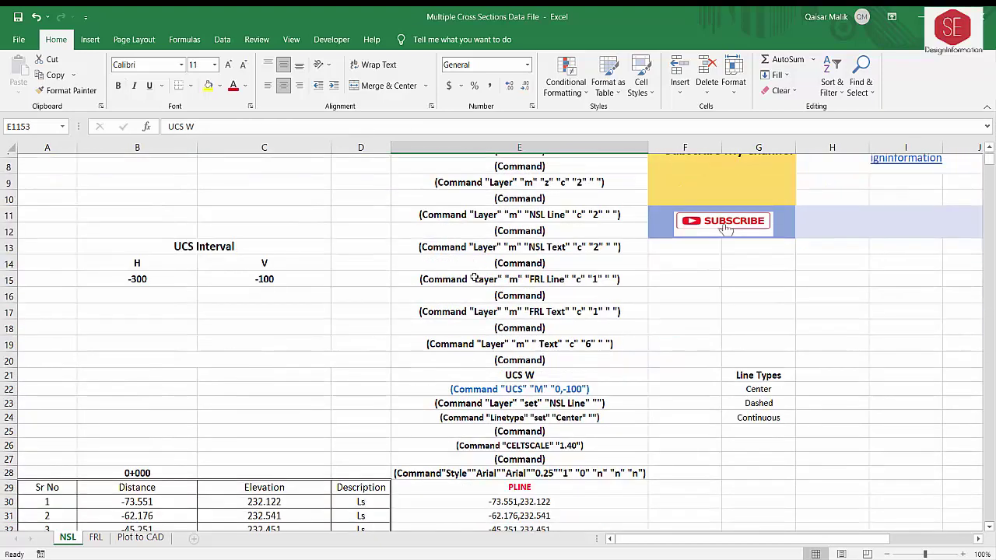
pyautogui.scroll(-1, 474, 278)
pyautogui.click(132, 241)
pyautogui.click(262, 241)
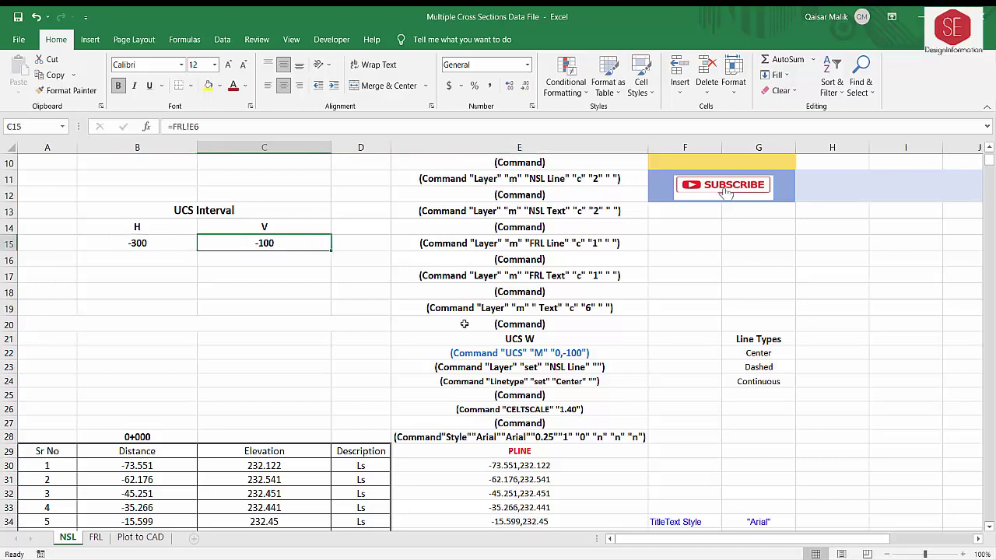
pyautogui.click(499, 352)
pyautogui.click(526, 339)
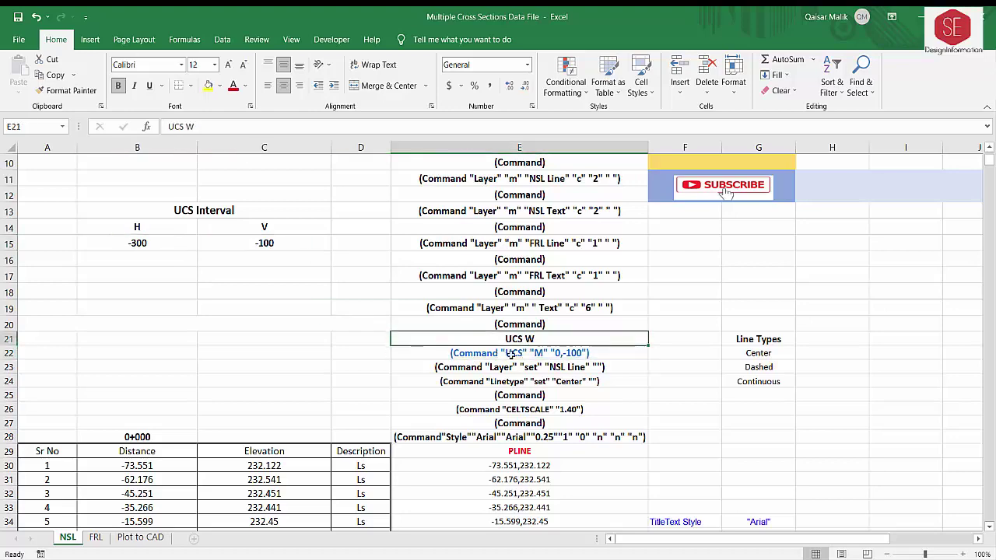
pyautogui.scroll(-1, 545, 311)
pyautogui.scroll(-2, 556, 264)
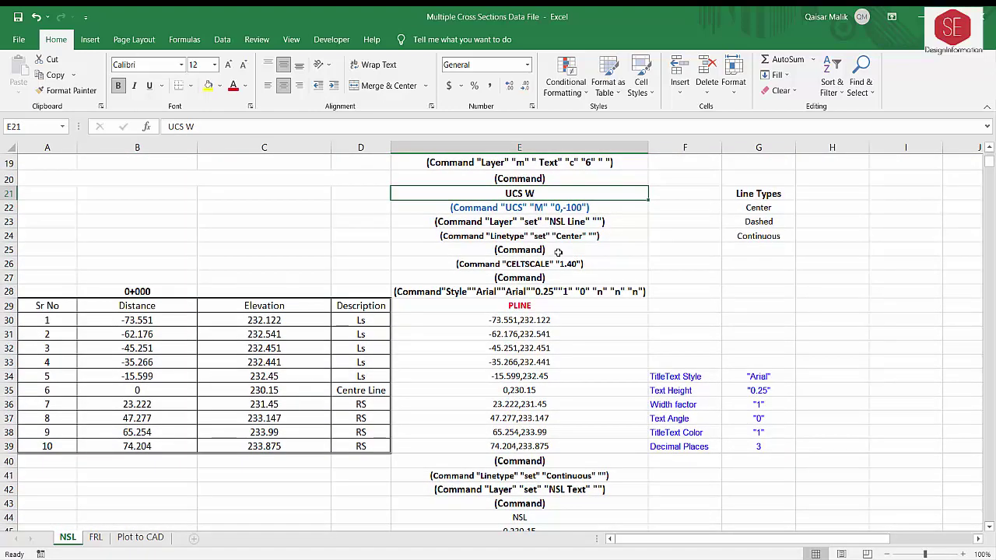
pyautogui.scroll(-1, 556, 249)
pyautogui.press('Down')
pyautogui.press('Down')
pyautogui.press('Down')
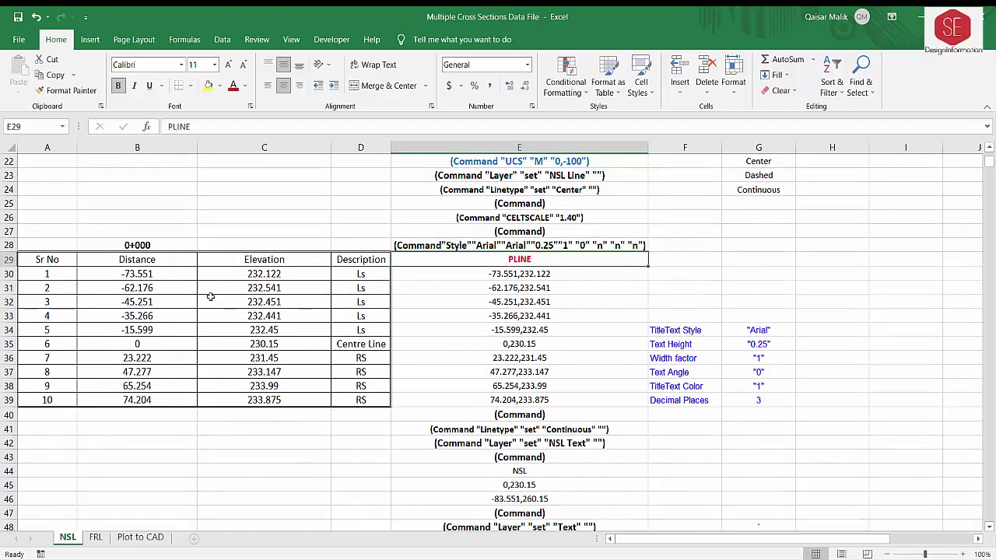
# - Insert two blank rows at row 31 of the 0+000 survey table
pyautogui.click(11, 289)
pyautogui.rightClick(15, 289)
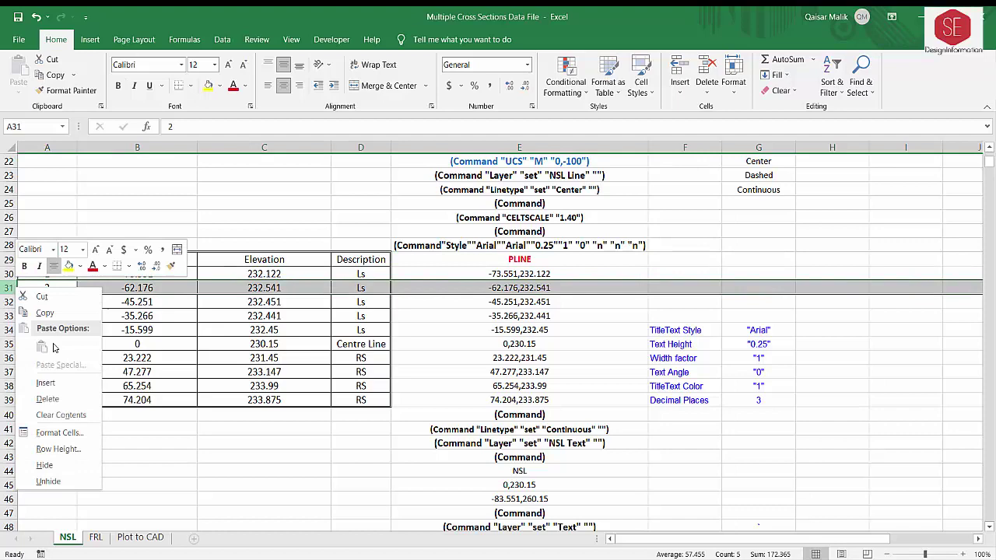
pyautogui.click(62, 389)
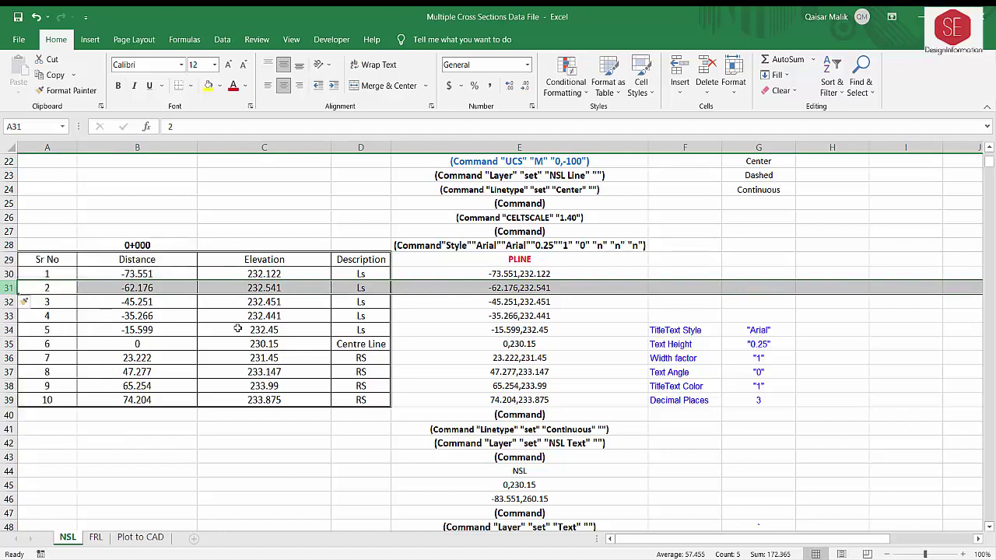
pyautogui.rightClick(8, 287)
pyautogui.click(47, 381)
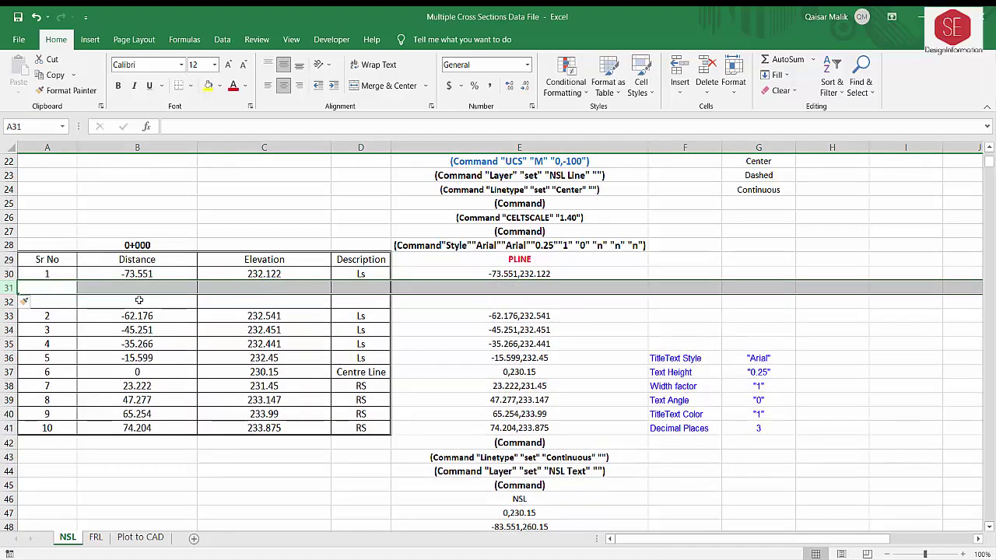
# - Enter the second new point: distance -68, elevation 232.52
pyautogui.click(138, 300)
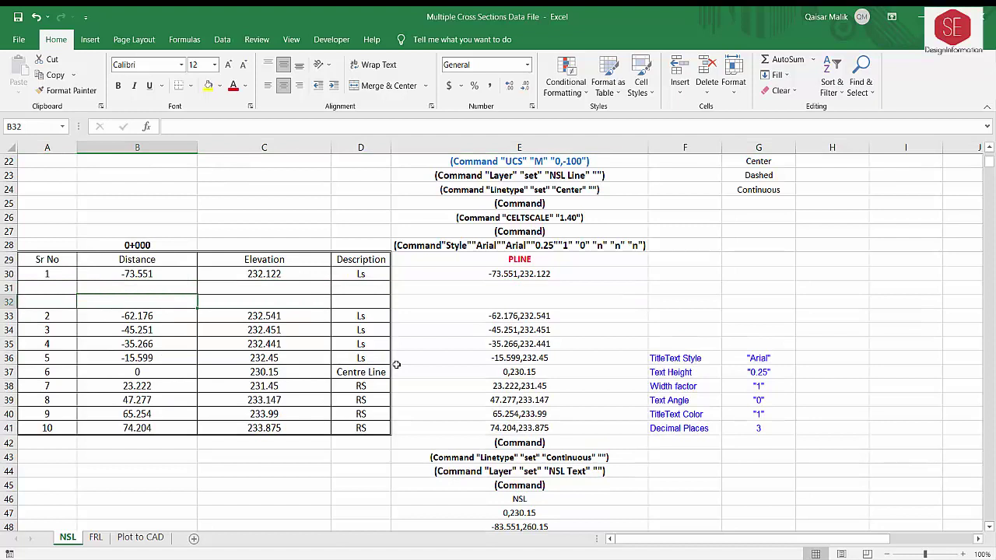
pyautogui.write('-52')
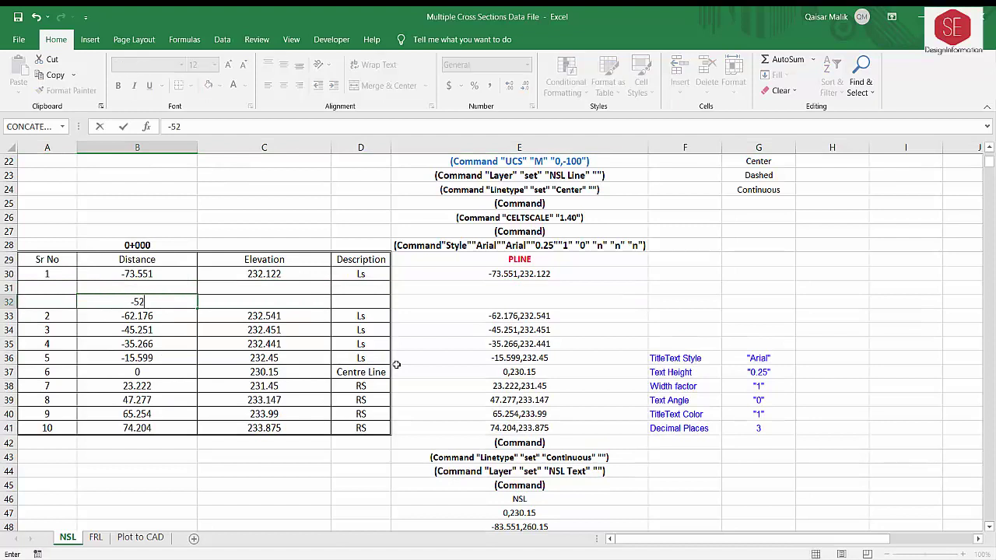
pyautogui.press('BackSpace')
pyautogui.press('BackSpace')
pyautogui.press('Return')
pyautogui.press('Right')
pyautogui.press('Up')
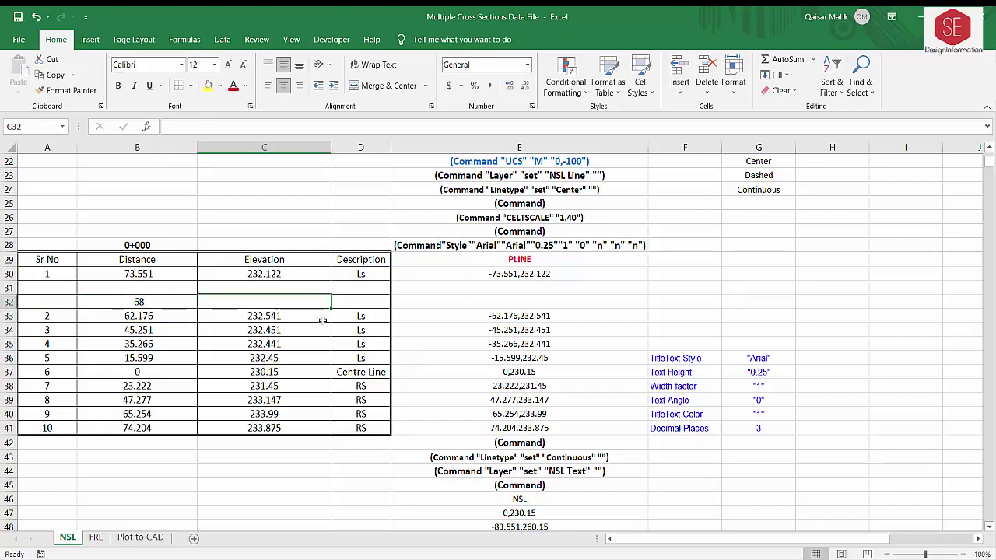
pyautogui.write('232.52')
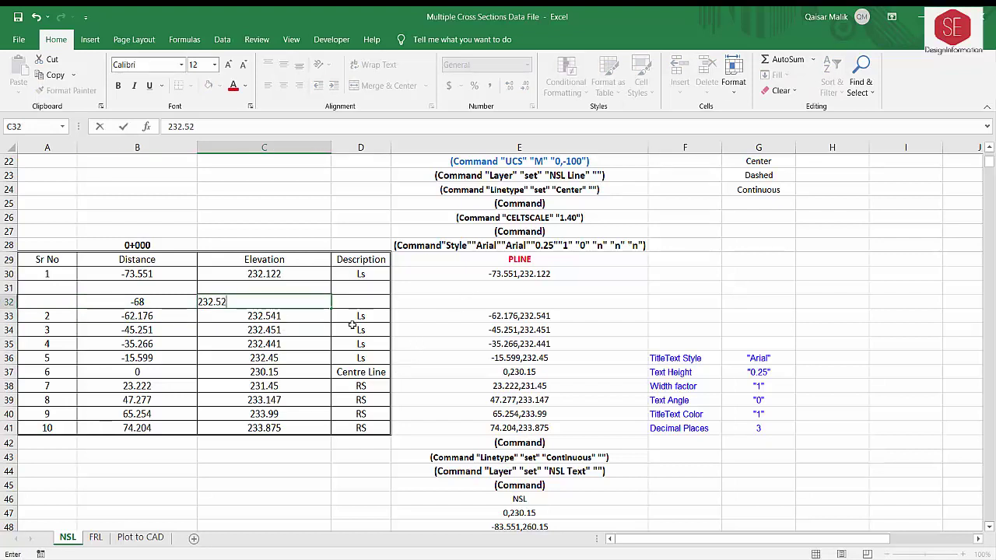
pyautogui.press('Return')
# - Enter the first new point: distance -70, elevation 232.52
pyautogui.click(164, 285)
pyautogui.write('-70')
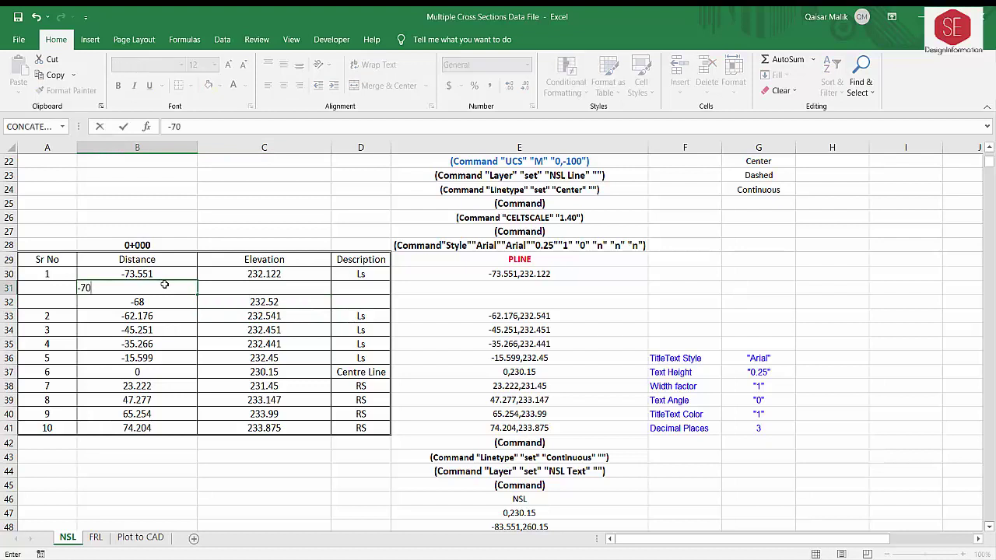
pyautogui.press('Return')
pyautogui.click(303, 294)
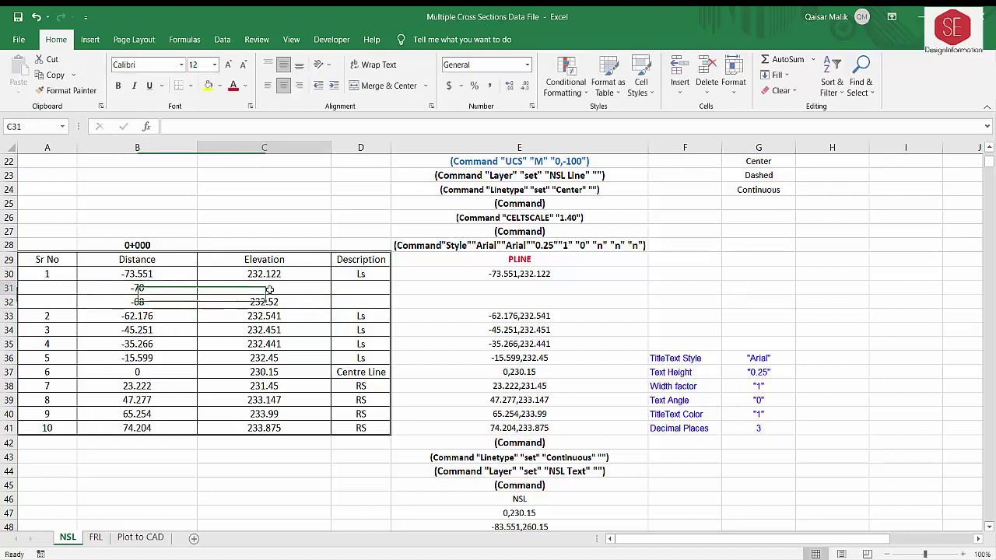
pyautogui.write('232.52')
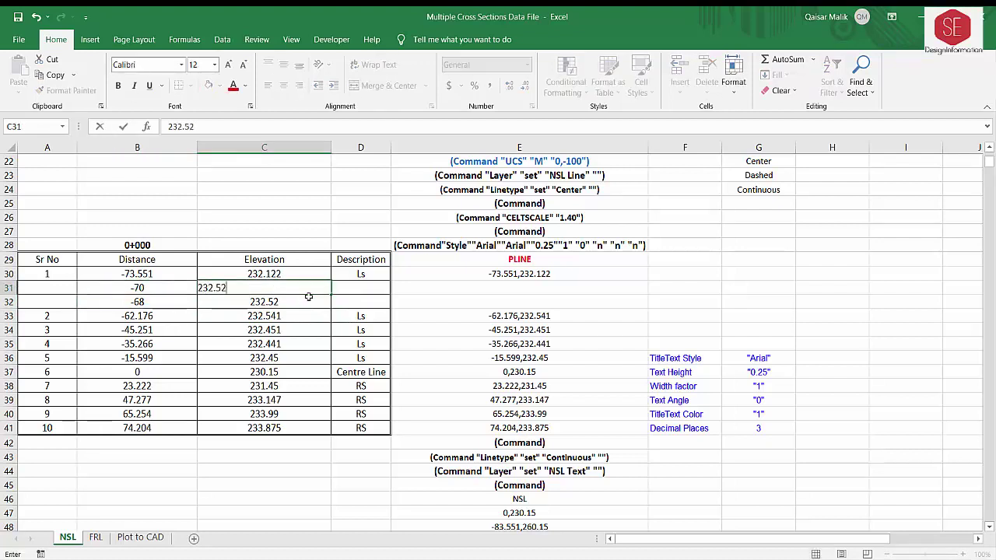
pyautogui.press('Return')
# - Fill E30's PLINE coordinate formula down to E32 for the new points
pyautogui.click(541, 274)
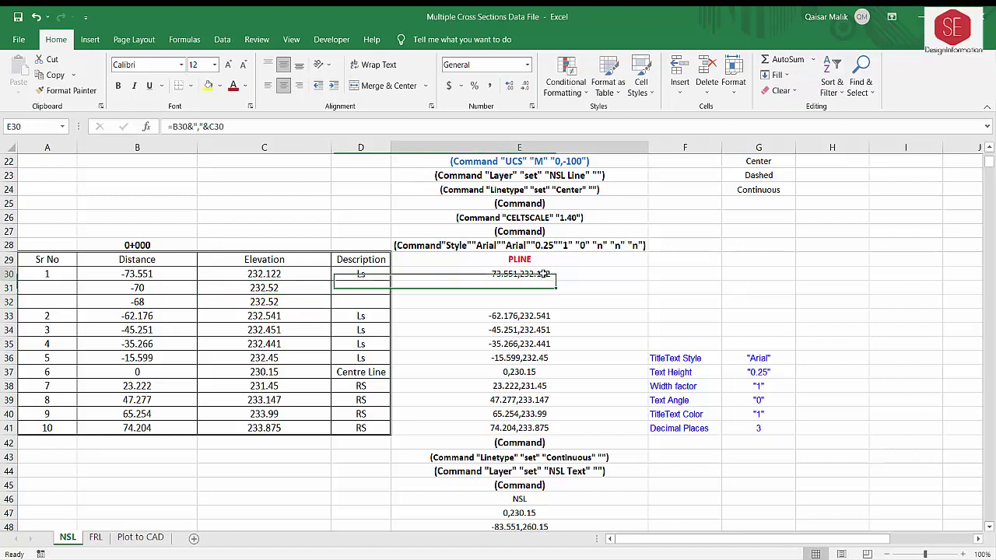
pyautogui.moveTo(644, 281); pyautogui.dragTo(644, 308)
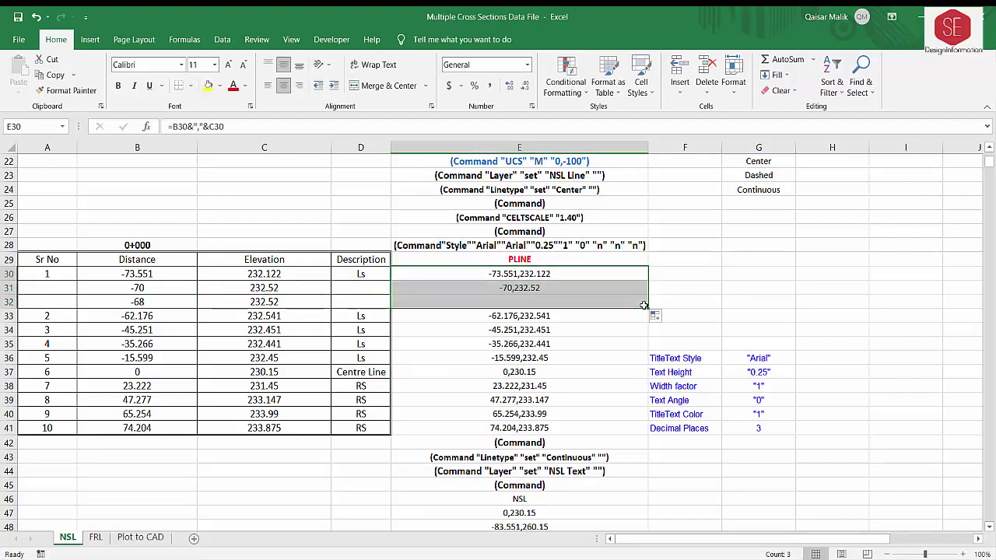
pyautogui.click(514, 300)
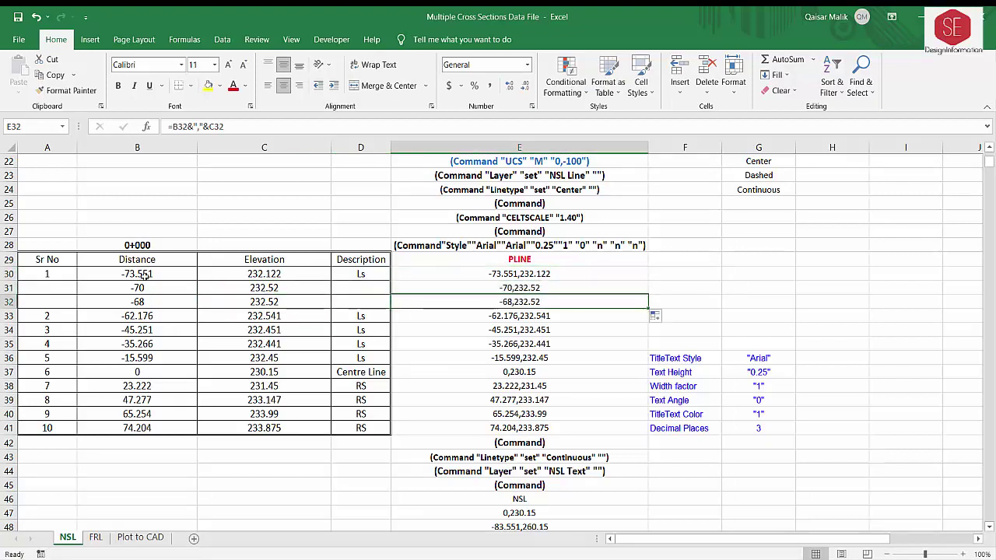
# - Delete the -70 and -68 rows (rows 31–32) from the NSL table
pyautogui.click(5, 289)
pyautogui.moveTo(6, 288); pyautogui.dragTo(6, 302)
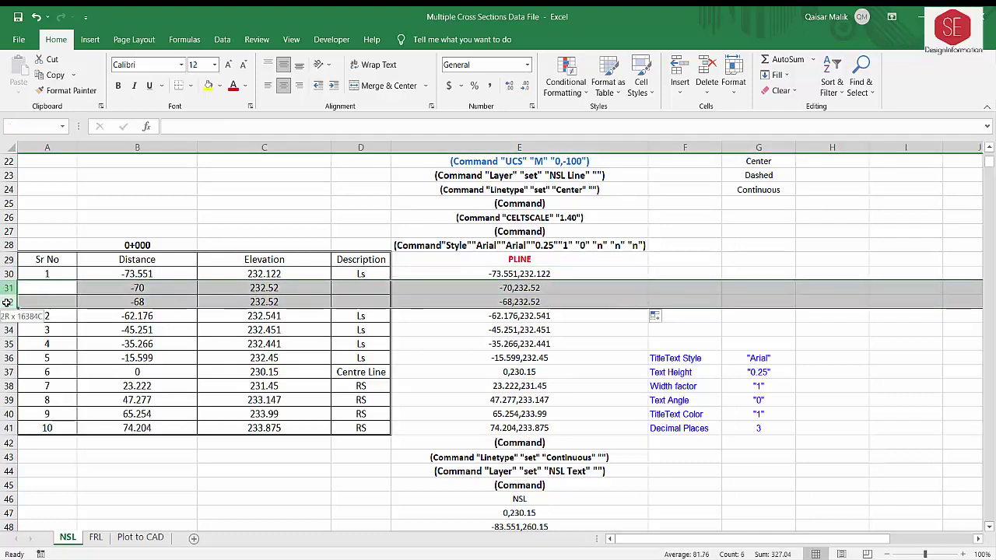
pyautogui.rightClick(6, 303)
pyautogui.click(31, 407)
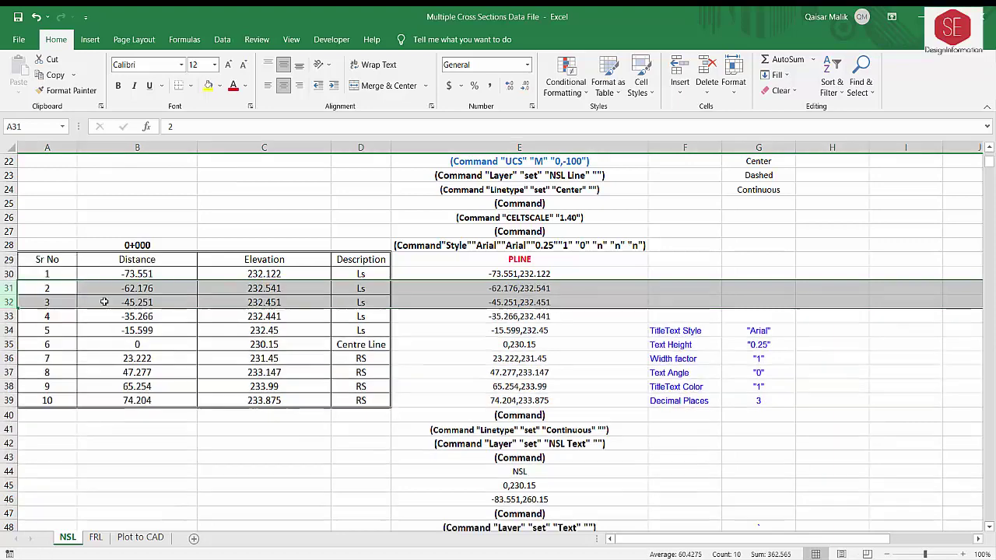
pyautogui.click(6, 302)
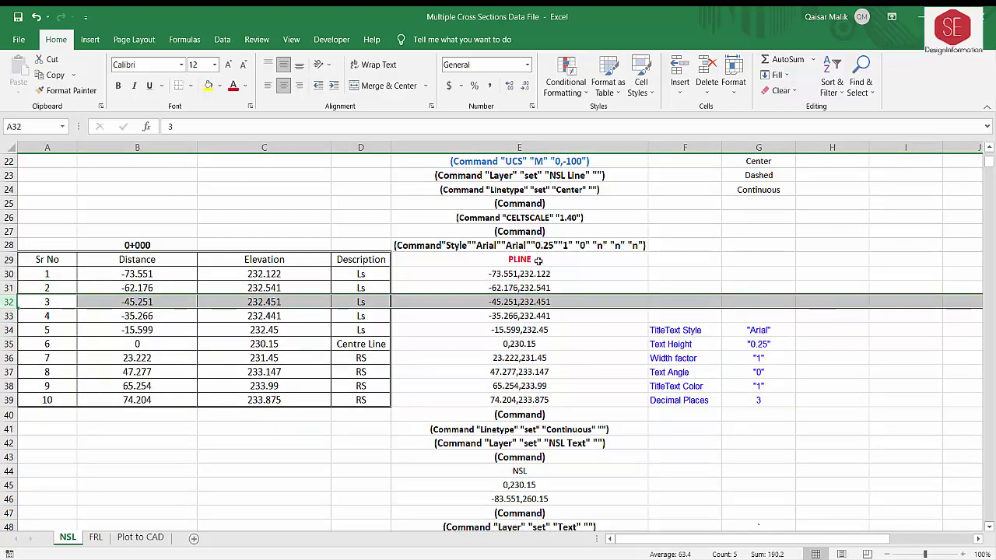
# - Run the Click Plot To CAD button on FRL and view the Plot to CAD sheet
pyautogui.scroll(2, 549, 401)
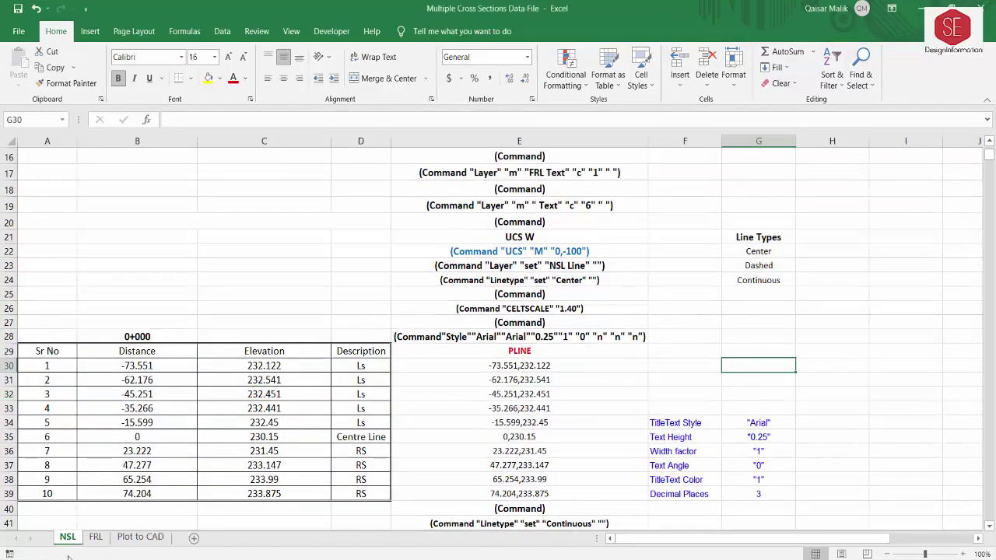
pyautogui.click(95, 536)
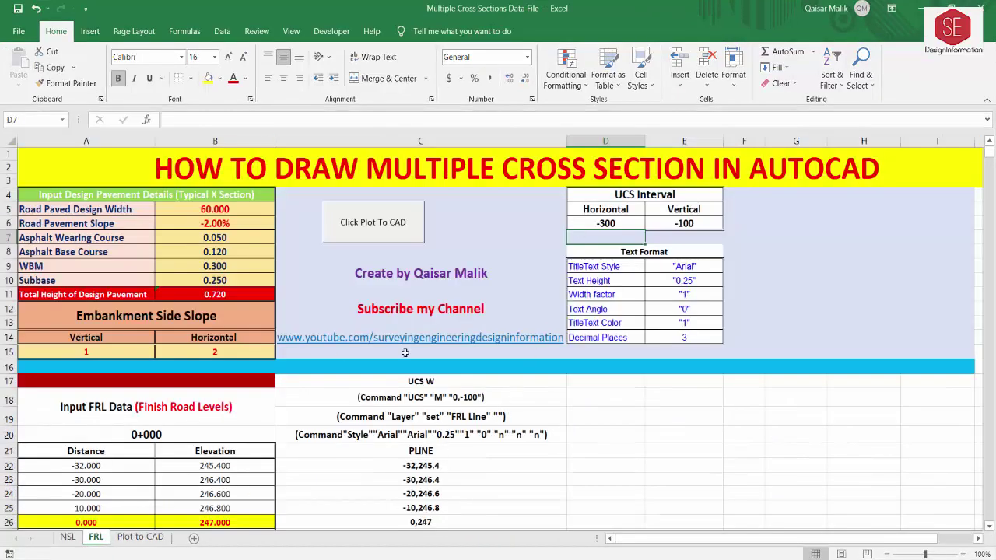
pyautogui.click(377, 210)
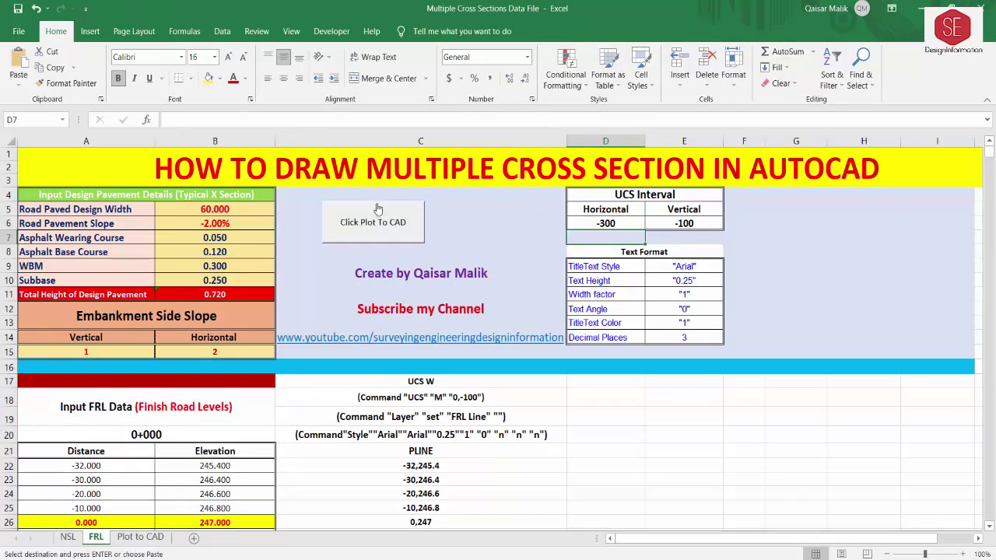
pyautogui.click(139, 538)
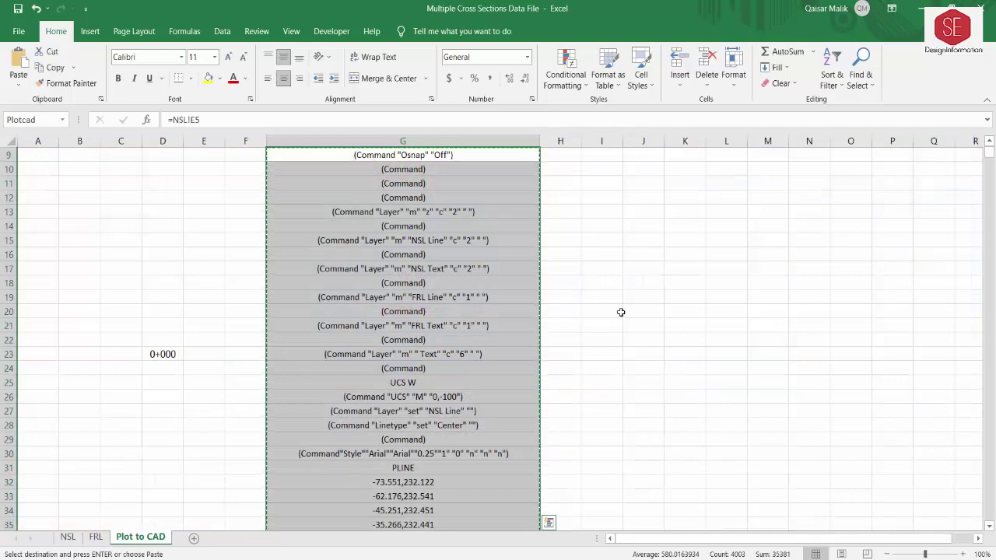
# - Cancel the pending copy, check G9's =NSL!E5 formula, and clear the command cells from G9 downward
pyautogui.click(598, 202)
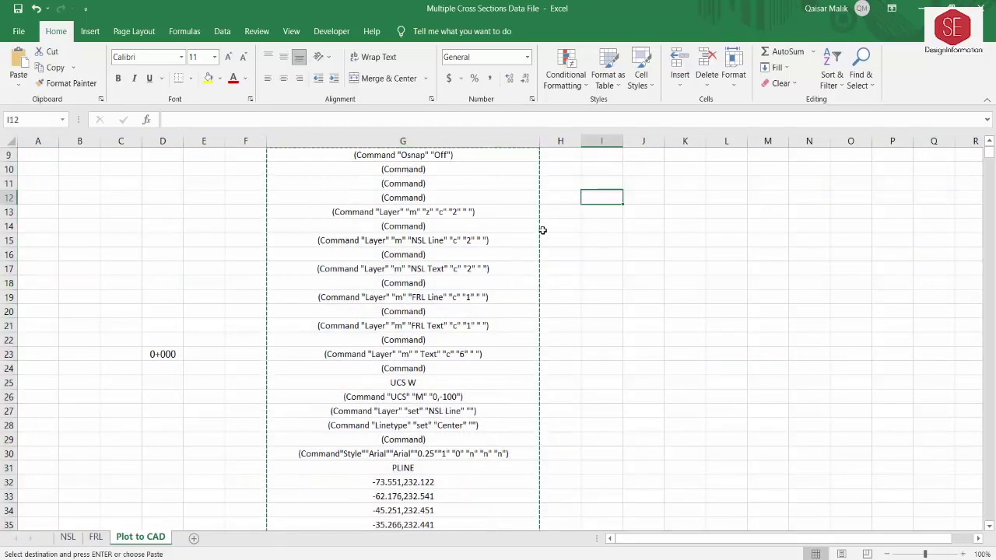
pyautogui.press('Escape')
pyautogui.scroll(2, 604, 259)
pyautogui.scroll(1, 604, 259)
pyautogui.click(432, 200)
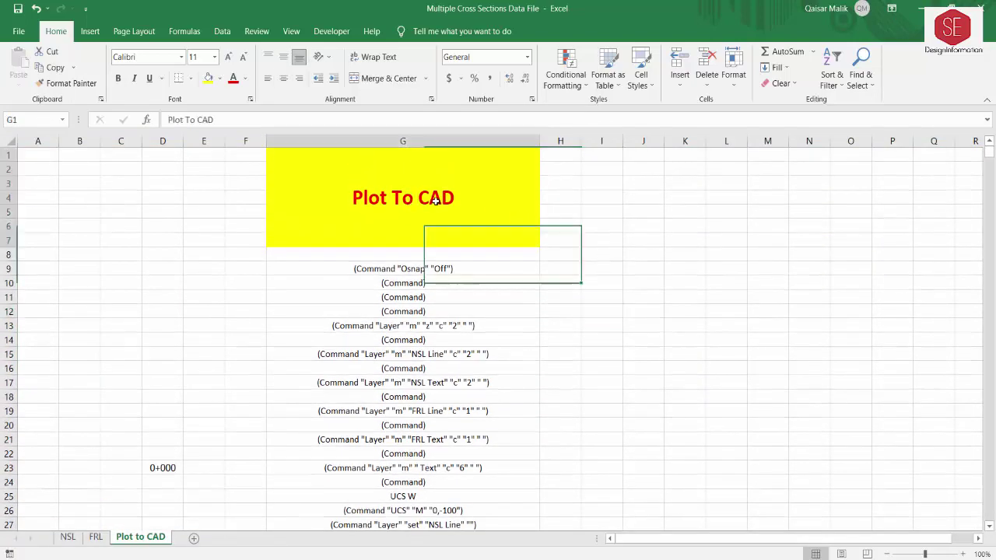
pyautogui.click(433, 270)
pyautogui.doubleClick(433, 270)
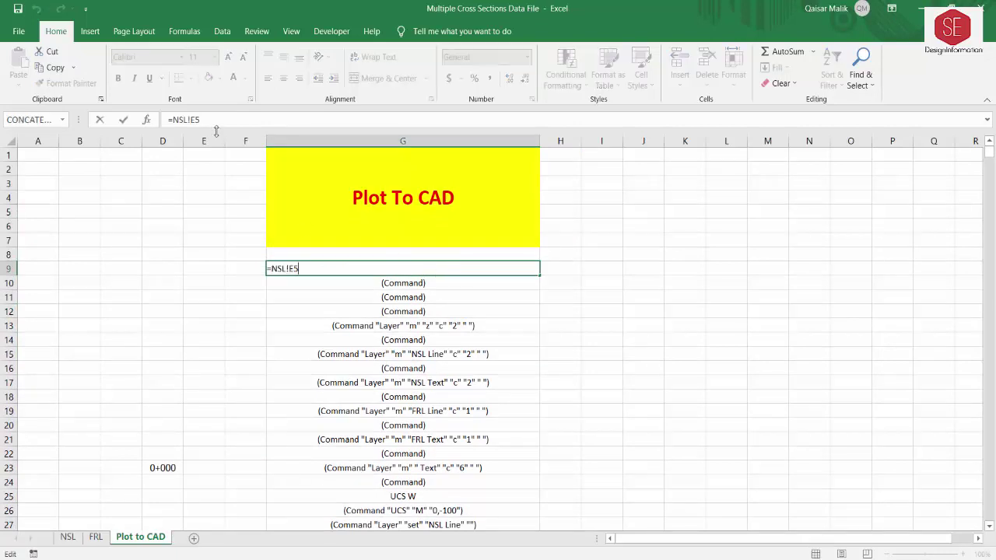
pyautogui.moveTo(201, 120); pyautogui.dragTo(165, 125)
pyautogui.press('Escape')
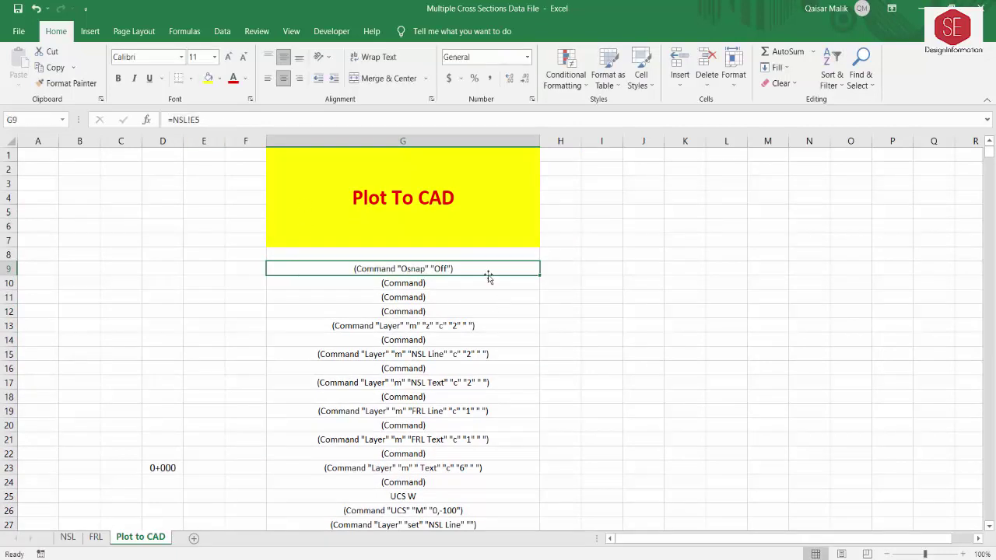
pyautogui.scroll(-2, 467, 224)
pyautogui.moveTo(458, 182)
pyautogui.mouseDown()
pyautogui.moveTo(454, 547)
pyautogui.moveTo(475, 382)
pyautogui.moveTo(477, 394)
pyautogui.mouseUp()
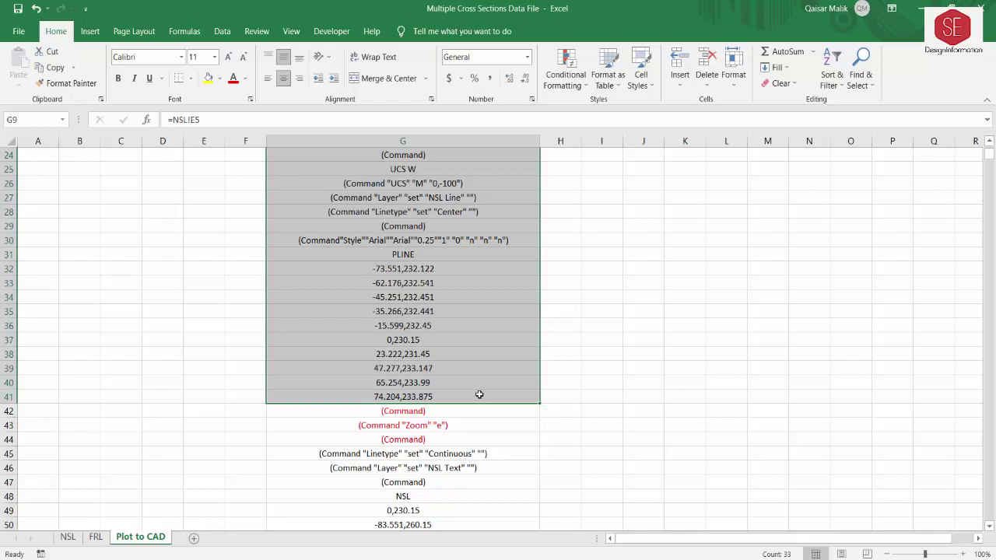
pyautogui.press('Delete')
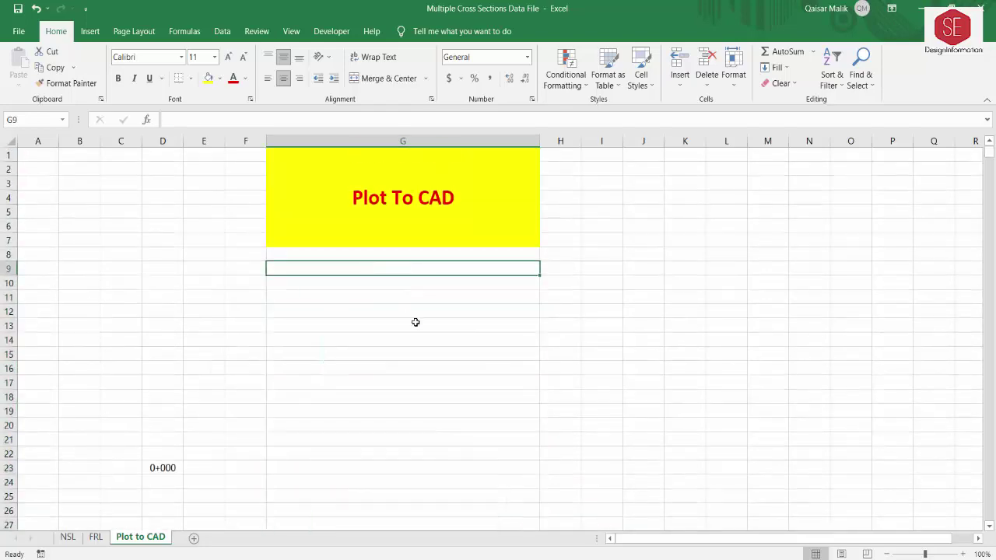
# - Link G9 to NSL!E5 and fill the formula down to G41
pyautogui.write('=')
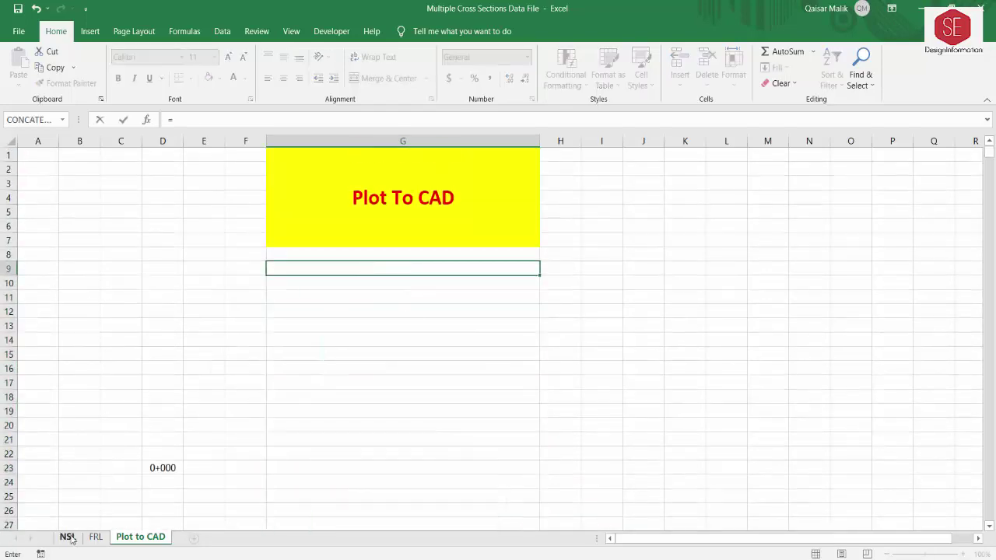
pyautogui.click(68, 538)
pyautogui.scroll(5, 611, 312)
pyautogui.scroll(2, 602, 288)
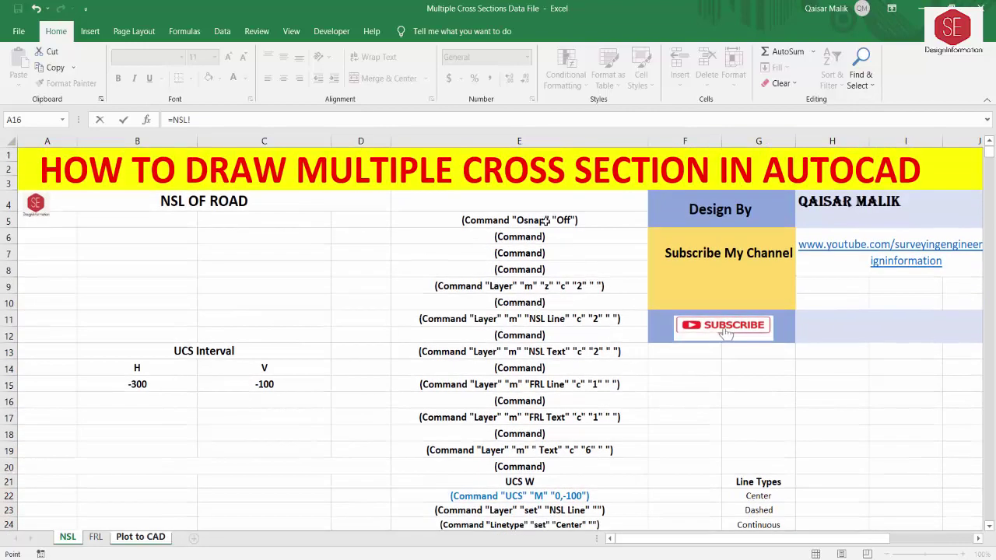
pyautogui.click(545, 220)
pyautogui.press('Return')
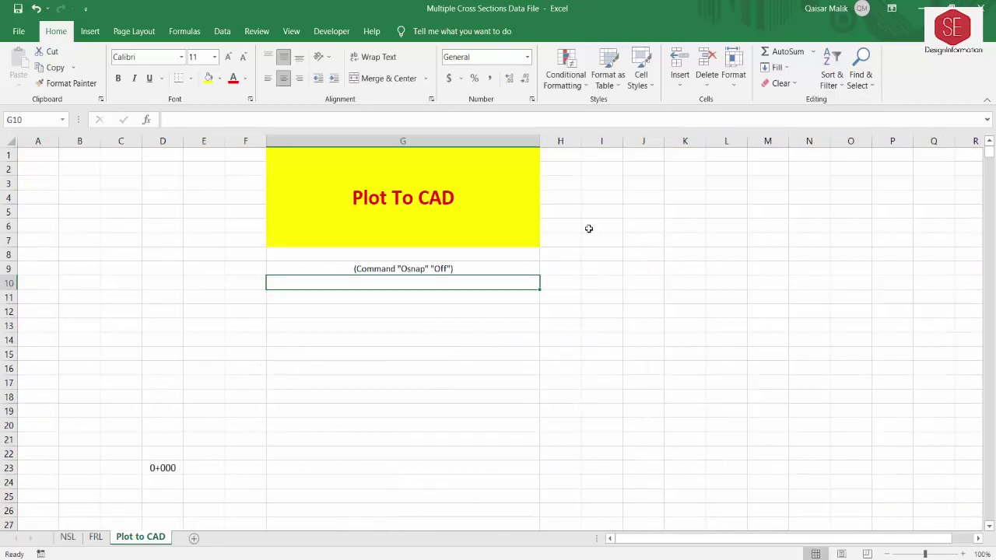
pyautogui.click(500, 269)
pyautogui.moveTo(541, 277)
pyautogui.mouseDown()
pyautogui.moveTo(538, 512)
pyautogui.moveTo(539, 406)
pyautogui.mouseUp()
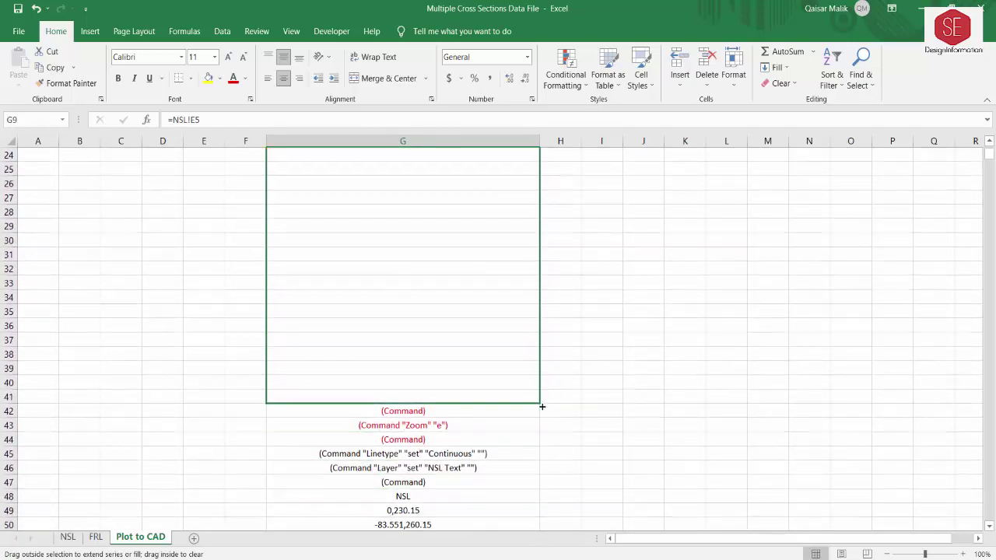
# - Review the formulas in G41 through G45, including the red Zoom command cells
pyautogui.click(444, 396)
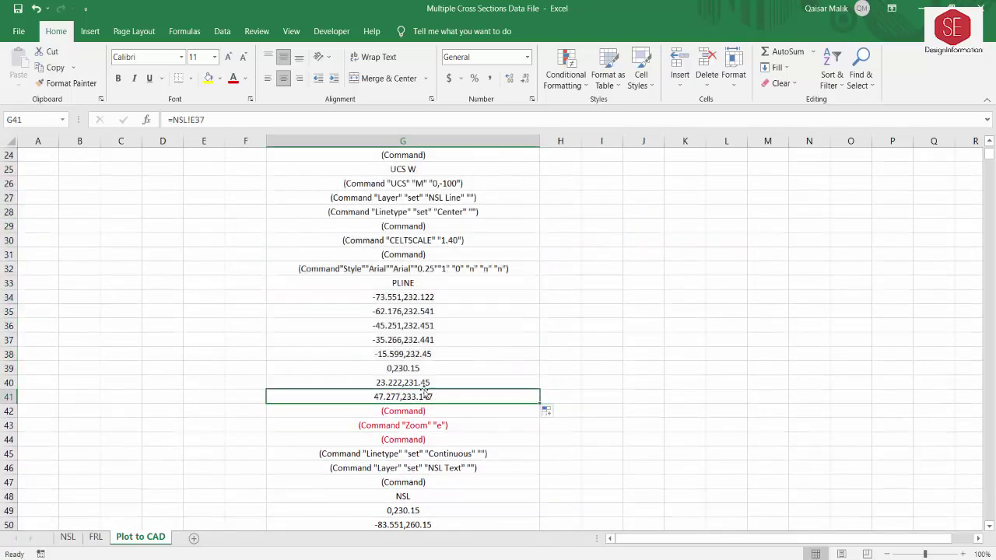
pyautogui.scroll(-2, 531, 402)
pyautogui.click(383, 327)
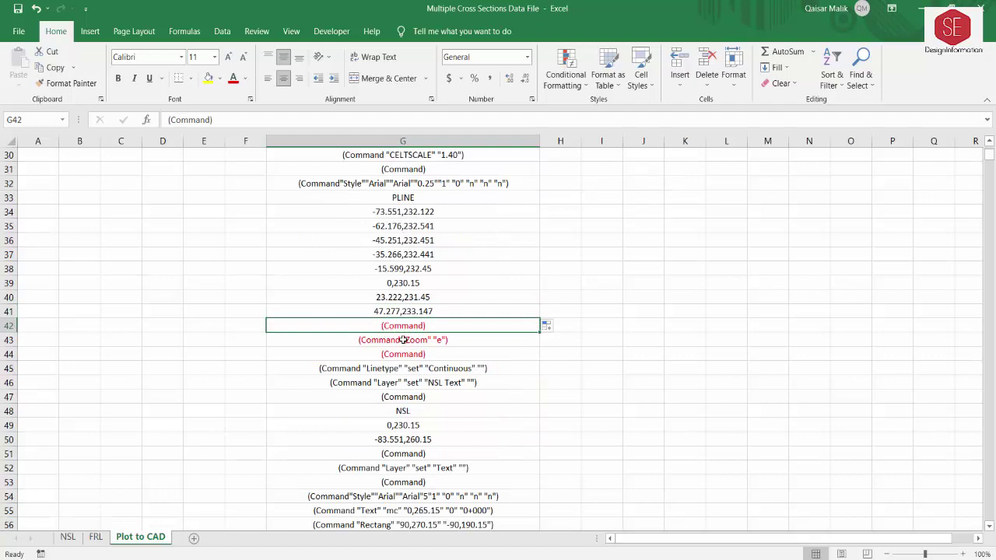
pyautogui.click(421, 340)
pyautogui.press('Down')
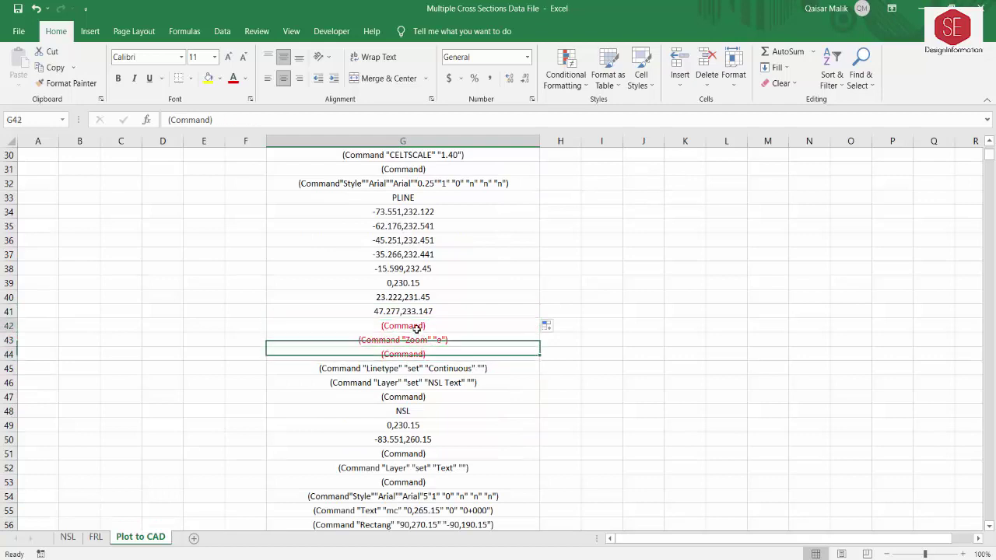
pyautogui.press('Up')
pyautogui.press('Up')
pyautogui.press('Down')
pyautogui.click(417, 355)
pyautogui.scroll(-3, 430, 275)
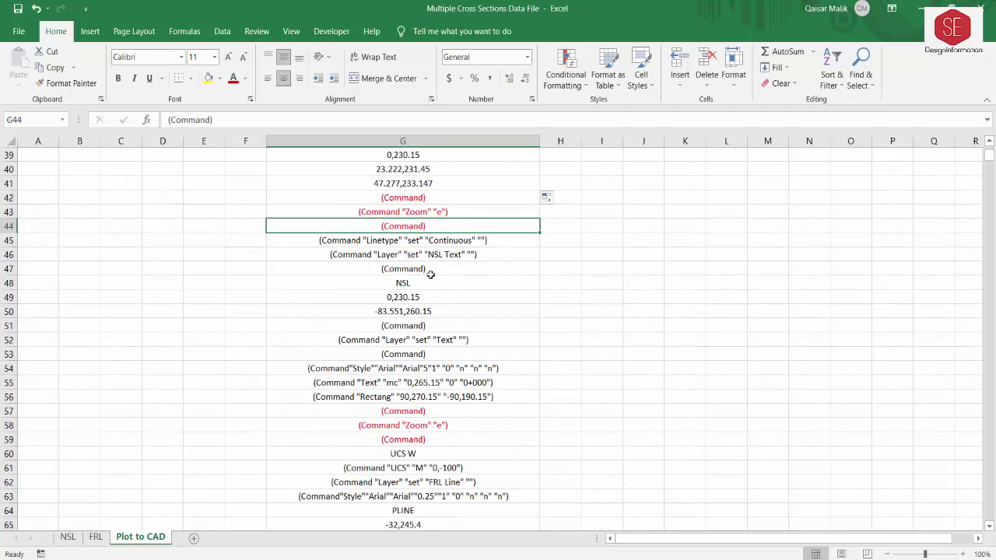
pyautogui.doubleClick(410, 240)
pyautogui.press('Escape')
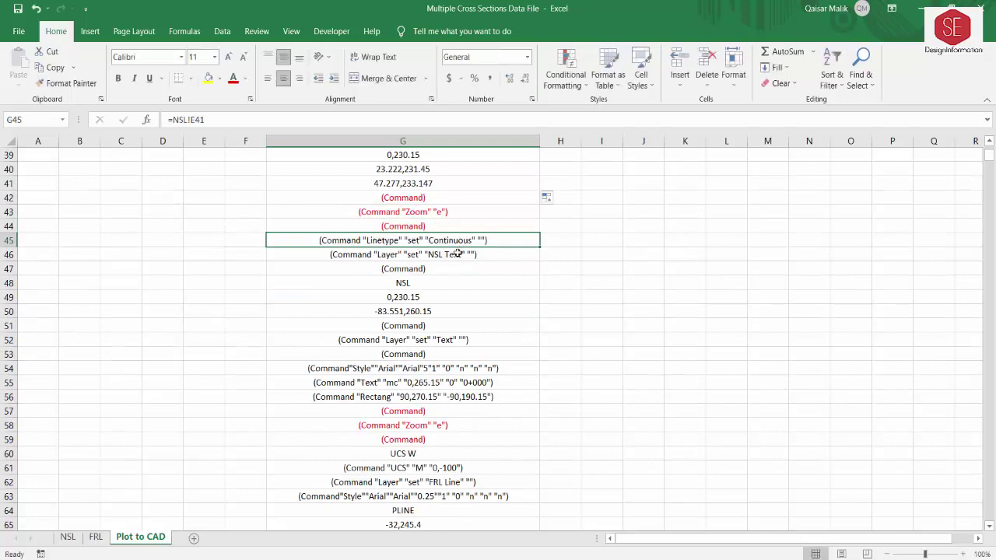
# - Clear G45:G56 and link G45 to NSL!E41, the Linetype Continuous command
pyautogui.moveTo(459, 254); pyautogui.dragTo(441, 396)
pyautogui.press('Delete')
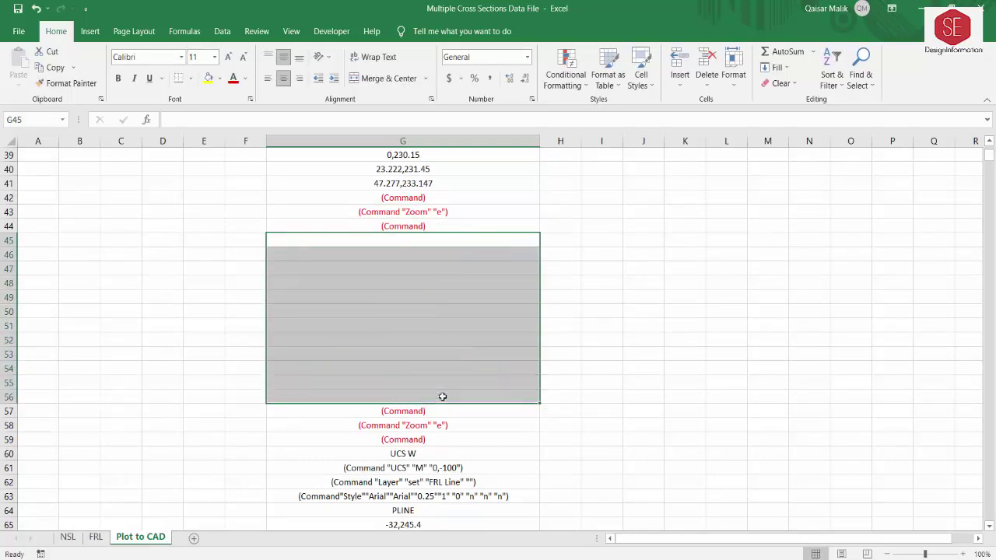
pyautogui.click(411, 242)
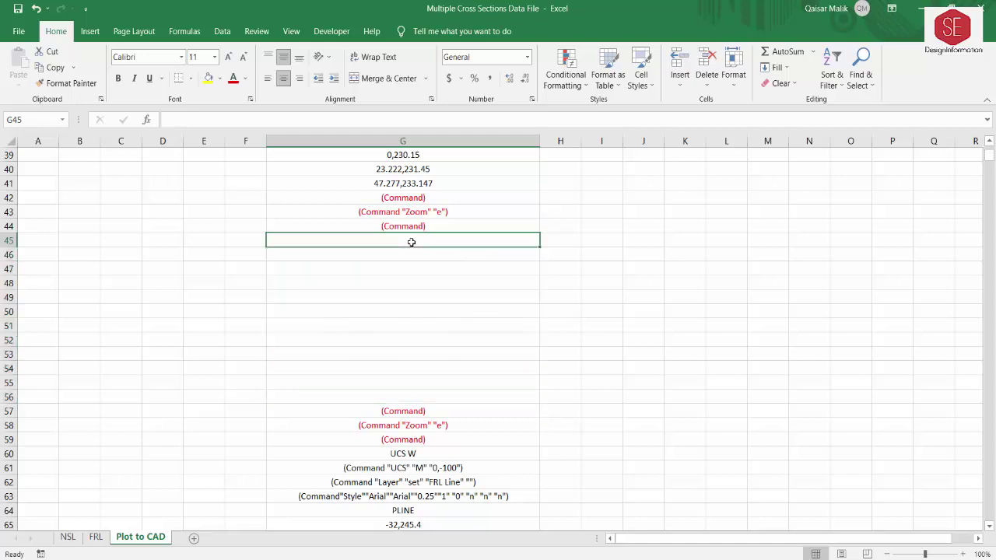
pyautogui.write('=')
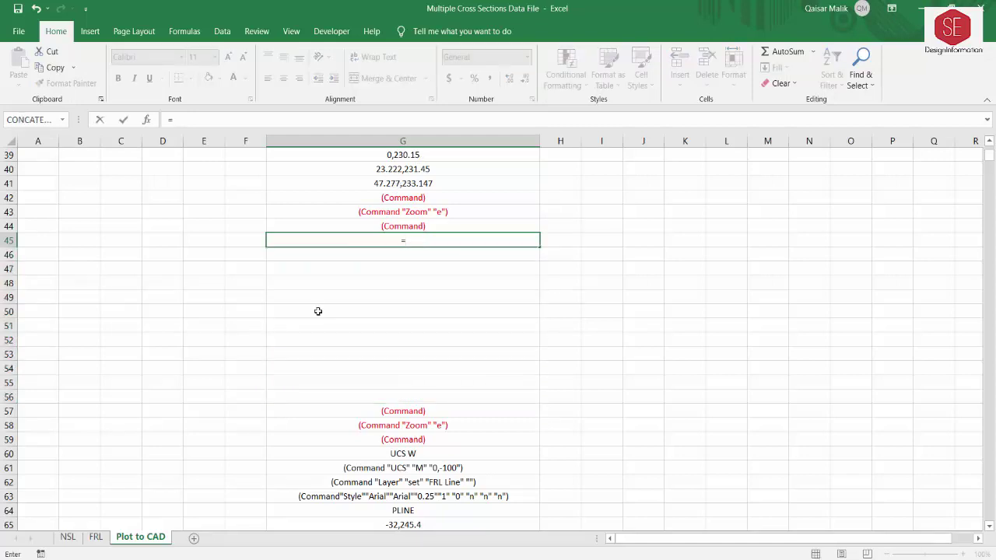
pyautogui.click(68, 536)
pyautogui.scroll(-6, 569, 368)
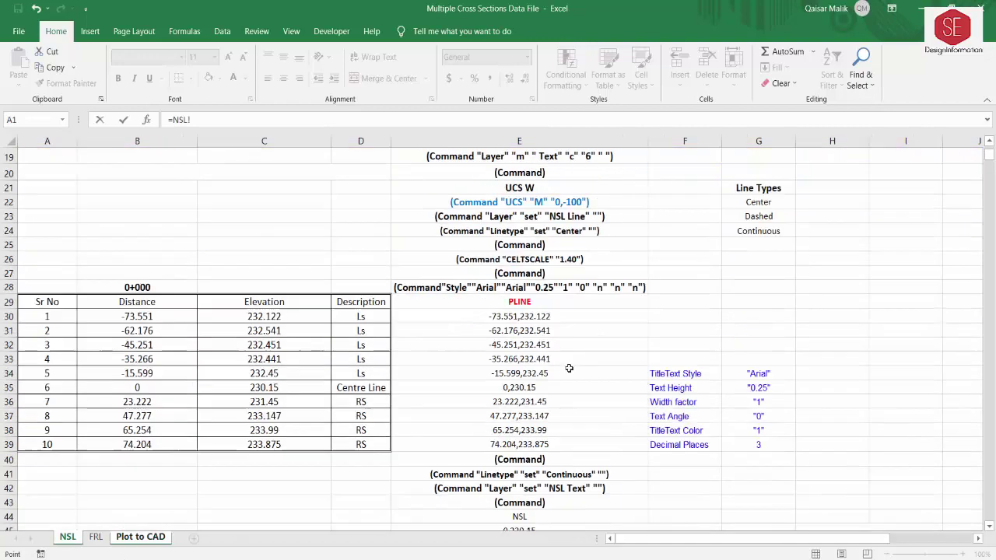
pyautogui.scroll(-2, 569, 368)
pyautogui.scroll(-1, 505, 355)
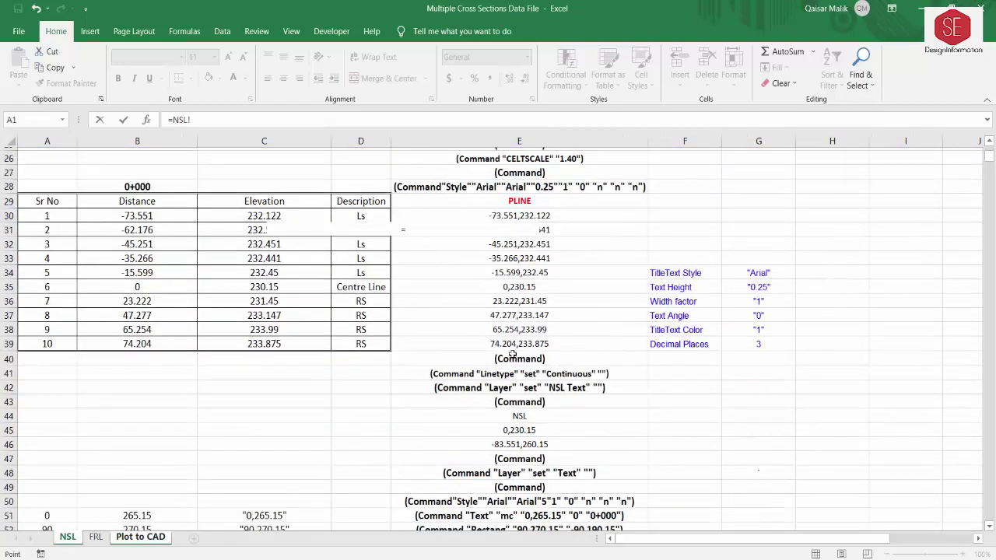
pyautogui.scroll(-1, 512, 339)
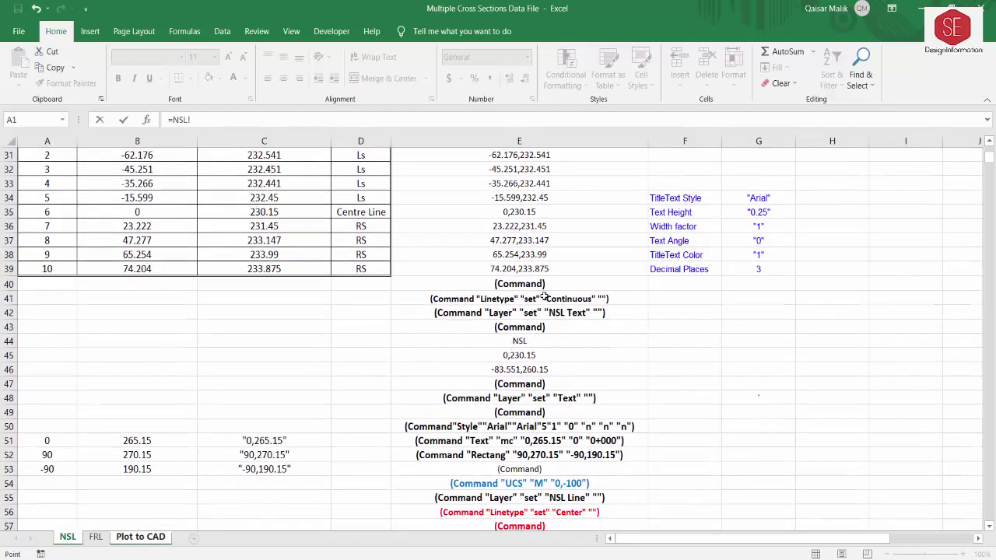
pyautogui.click(545, 298)
pyautogui.press('Return')
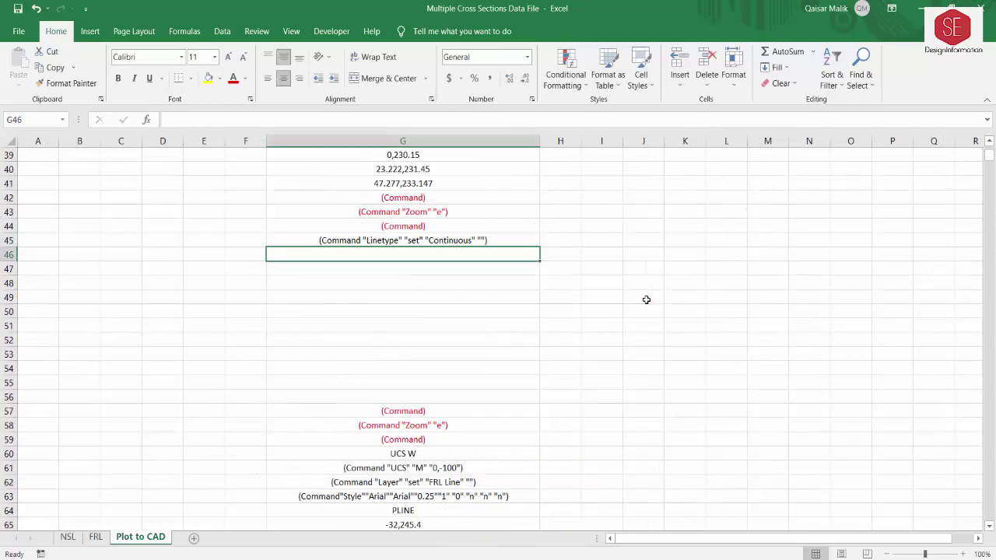
pyautogui.click(499, 235)
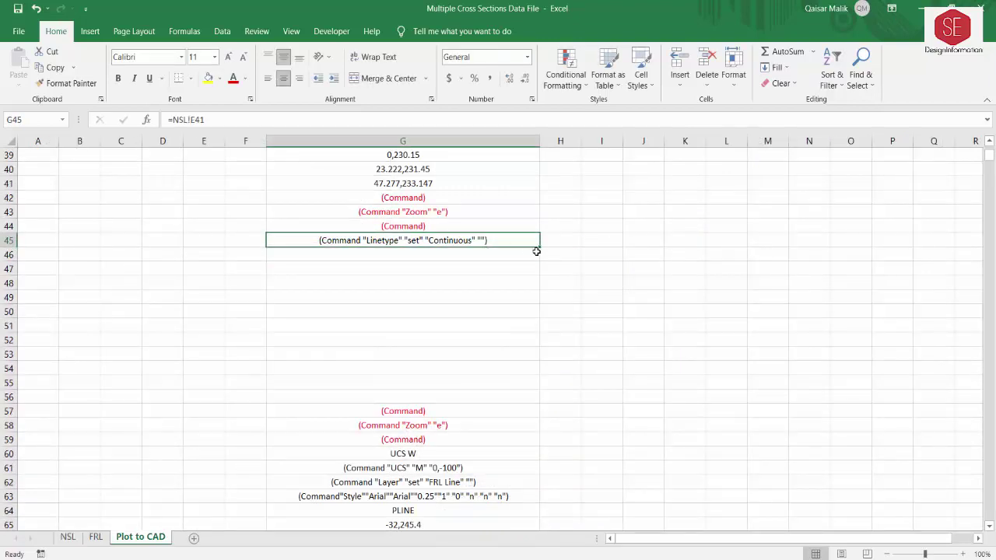
# - Fill G45's link down to G56 and verify the Rectang command against NSL!E52
pyautogui.moveTo(536, 250); pyautogui.dragTo(537, 400)
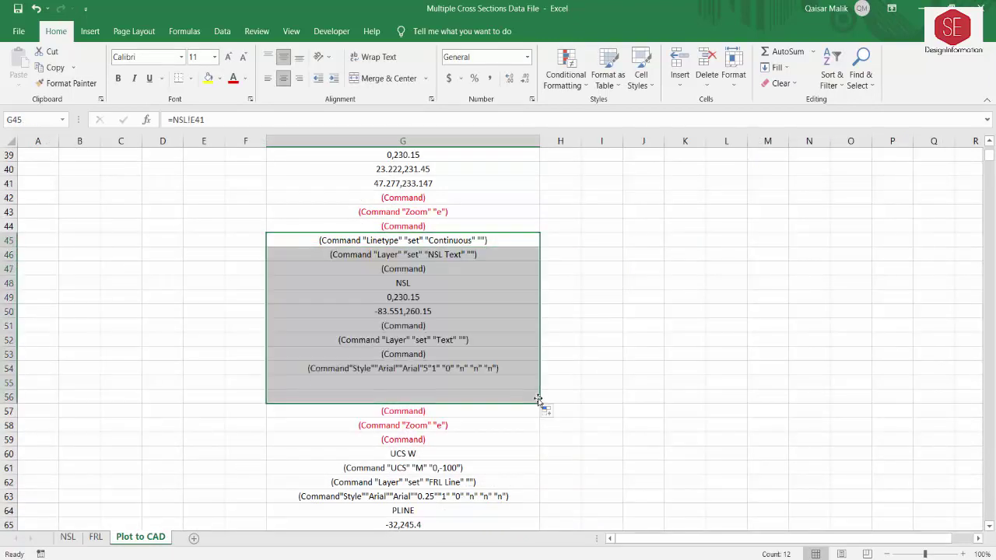
pyautogui.click(432, 397)
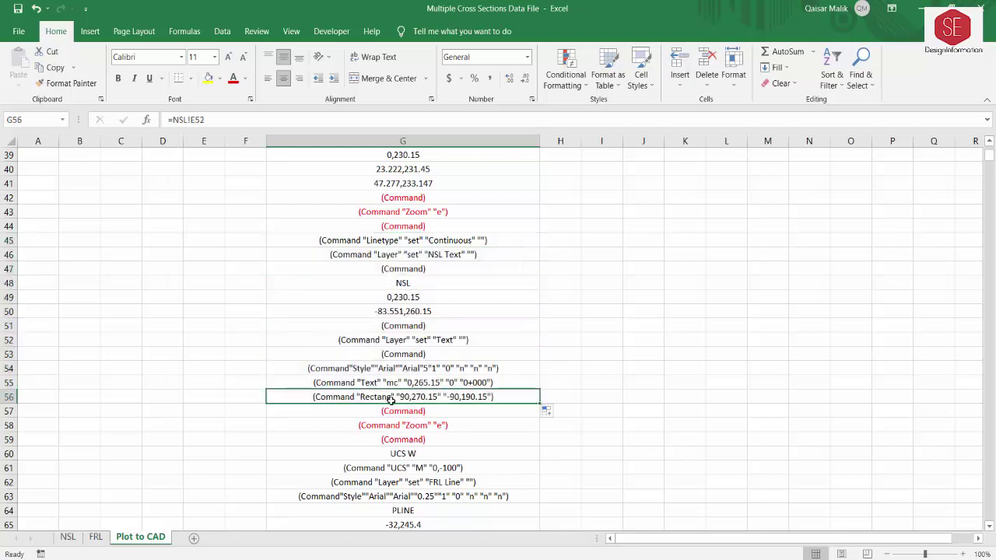
pyautogui.click(67, 537)
pyautogui.scroll(-2, 528, 412)
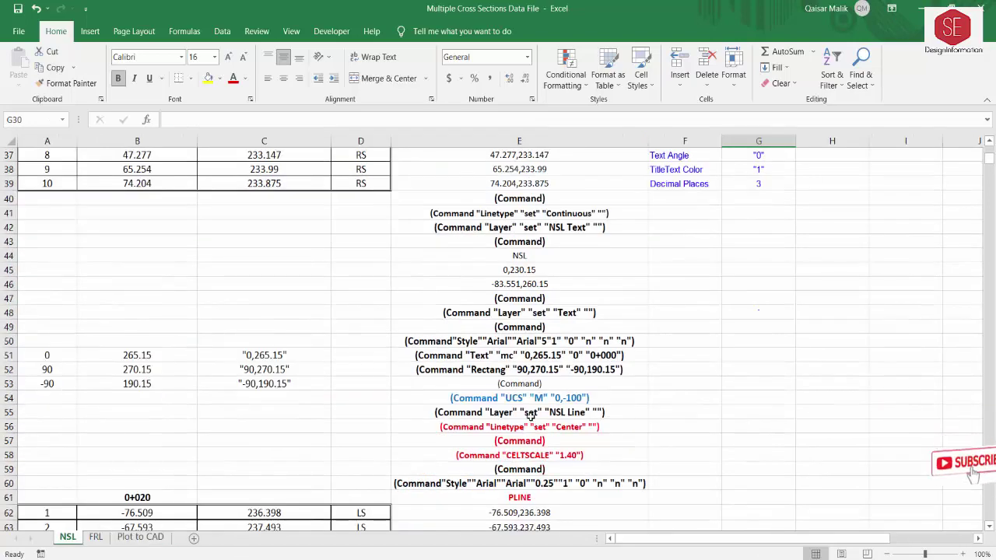
pyautogui.click(498, 370)
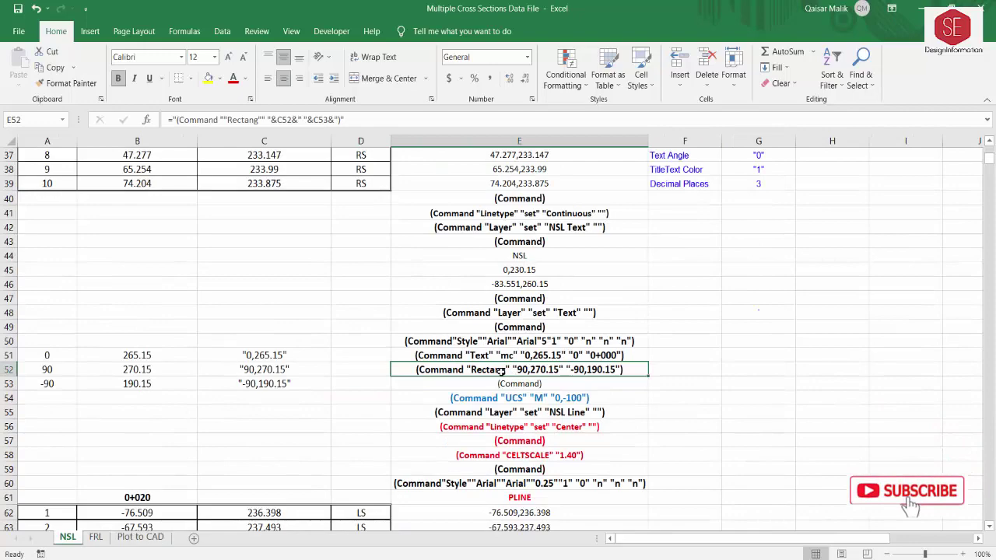
pyautogui.scroll(1, 513, 326)
pyautogui.scroll(3, 537, 233)
pyautogui.scroll(2, 545, 203)
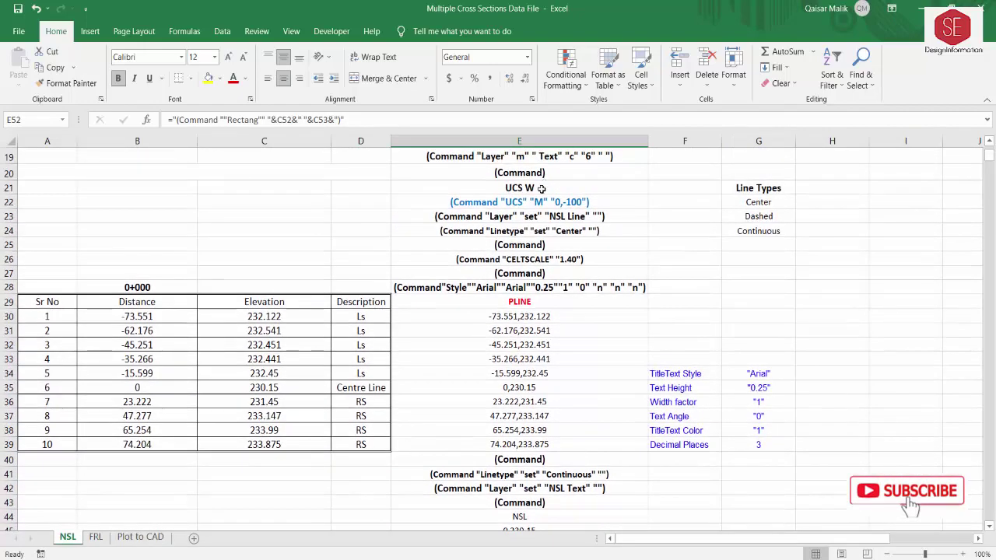
pyautogui.scroll(-2, 540, 324)
pyautogui.scroll(-3, 527, 255)
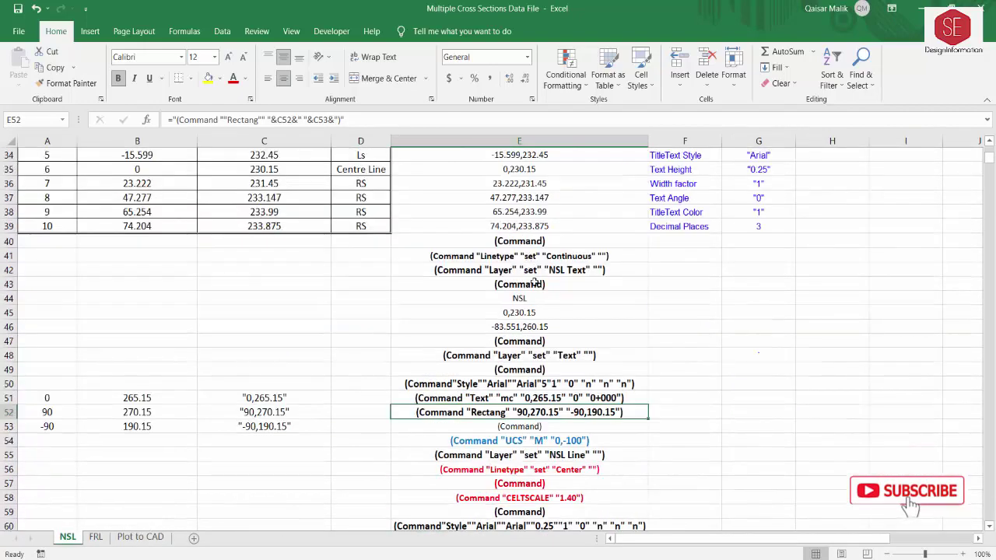
# - Review the Command, Zoom and FRL Line layer rows G56–G60 after the copied block
pyautogui.click(140, 536)
pyautogui.scroll(-2, 449, 383)
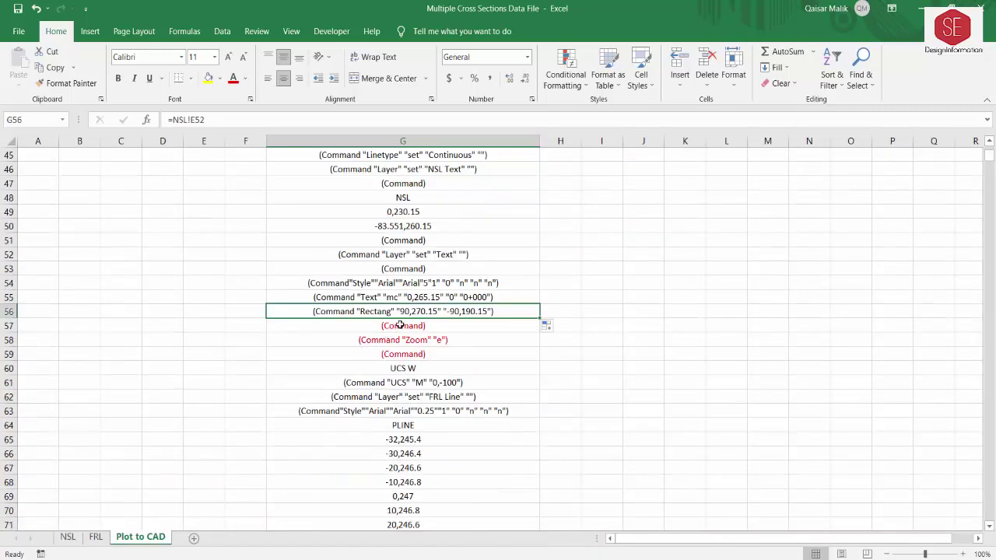
pyautogui.click(431, 367)
pyautogui.click(428, 381)
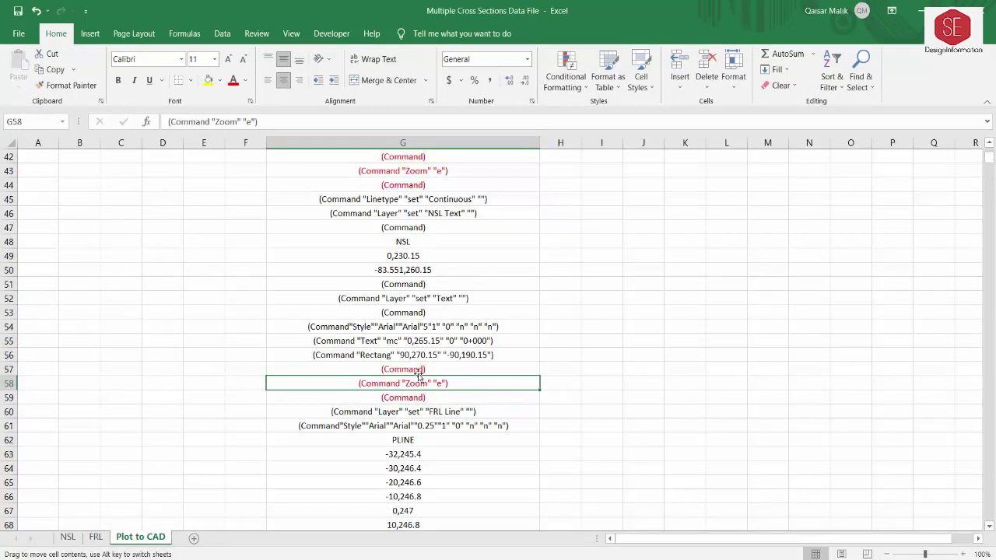
pyautogui.click(424, 398)
pyautogui.click(425, 370)
pyautogui.click(428, 398)
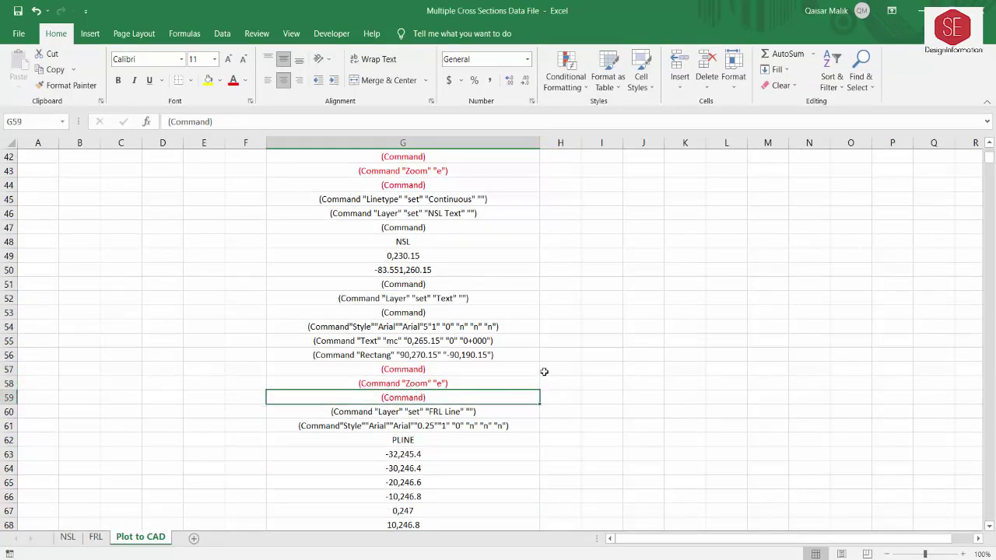
pyautogui.scroll(-3, 544, 371)
pyautogui.click(437, 284)
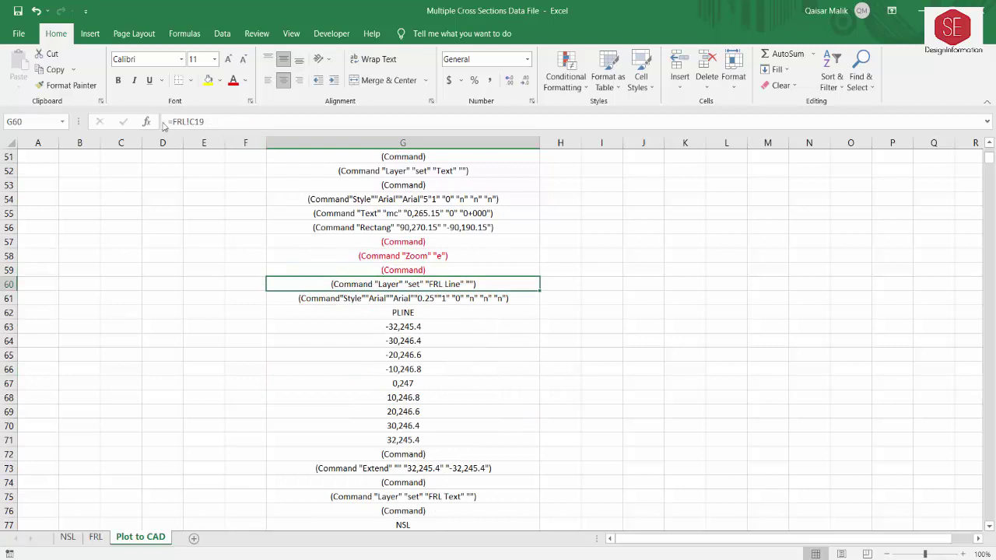
# - Inspect FRL cells C18 and C19 and the UCS link formulas on Plot to CAD
pyautogui.click(95, 536)
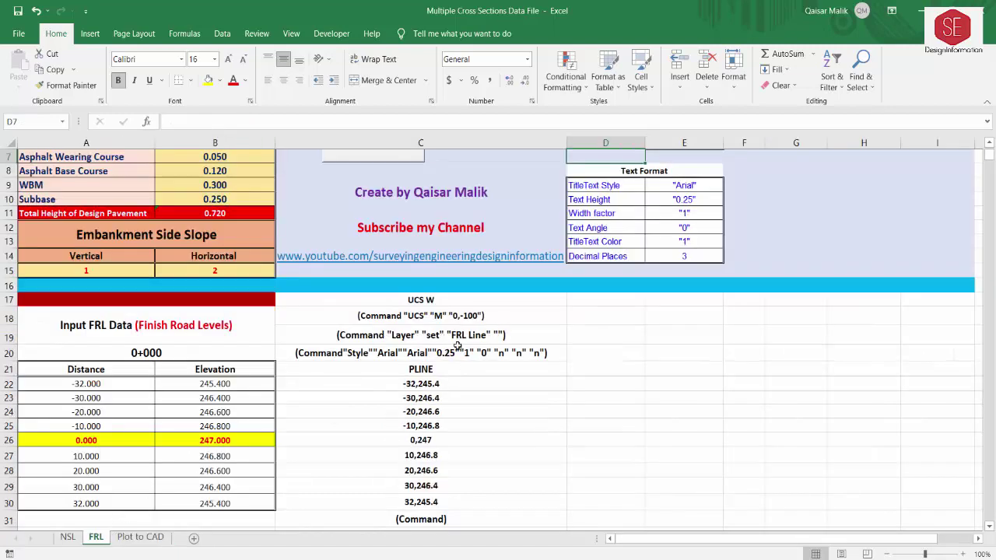
pyautogui.click(422, 337)
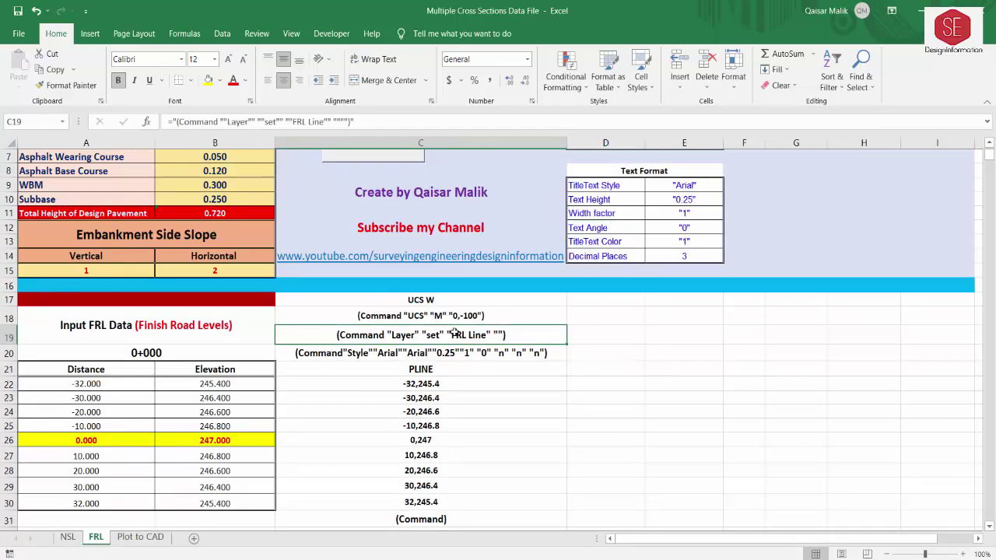
pyautogui.click(455, 315)
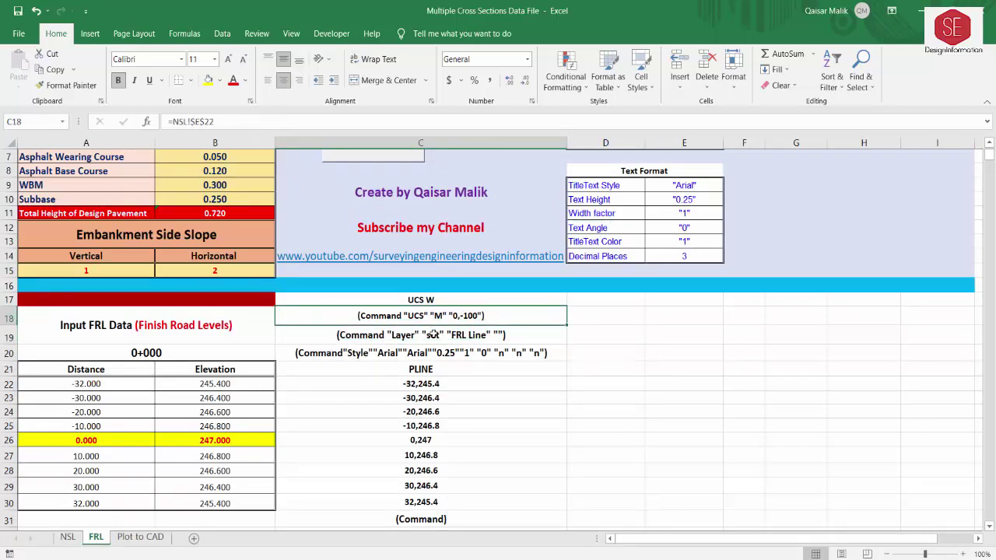
pyautogui.click(146, 537)
pyautogui.scroll(5, 436, 373)
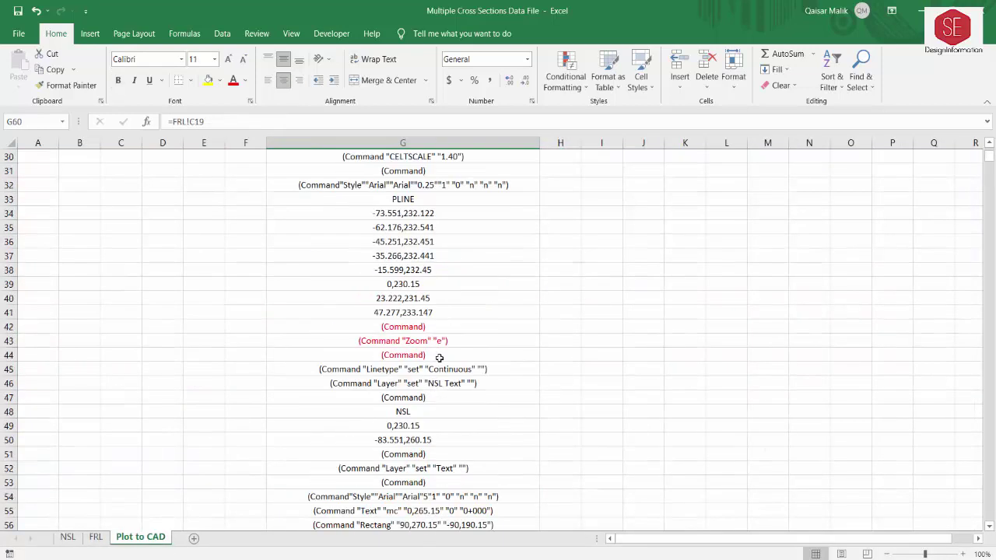
pyautogui.scroll(7, 444, 303)
pyautogui.scroll(2, 463, 265)
pyautogui.scroll(-3, 483, 245)
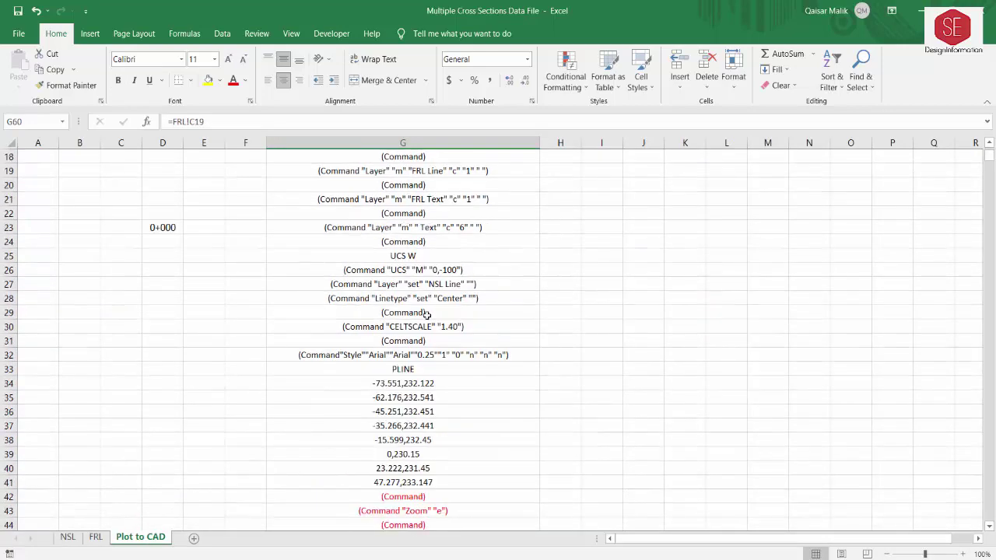
pyautogui.click(412, 254)
pyautogui.click(415, 271)
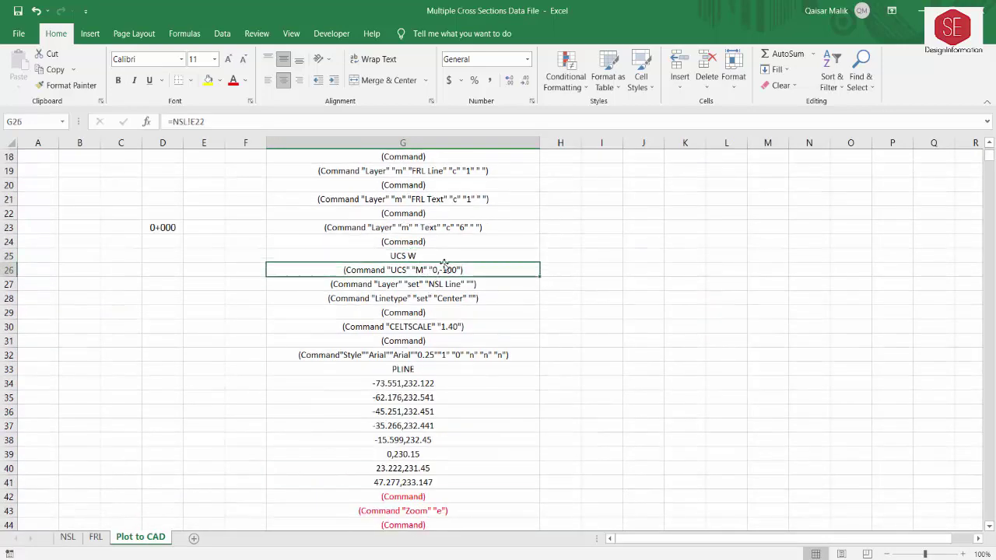
pyautogui.scroll(-6, 502, 284)
pyautogui.scroll(-5, 504, 284)
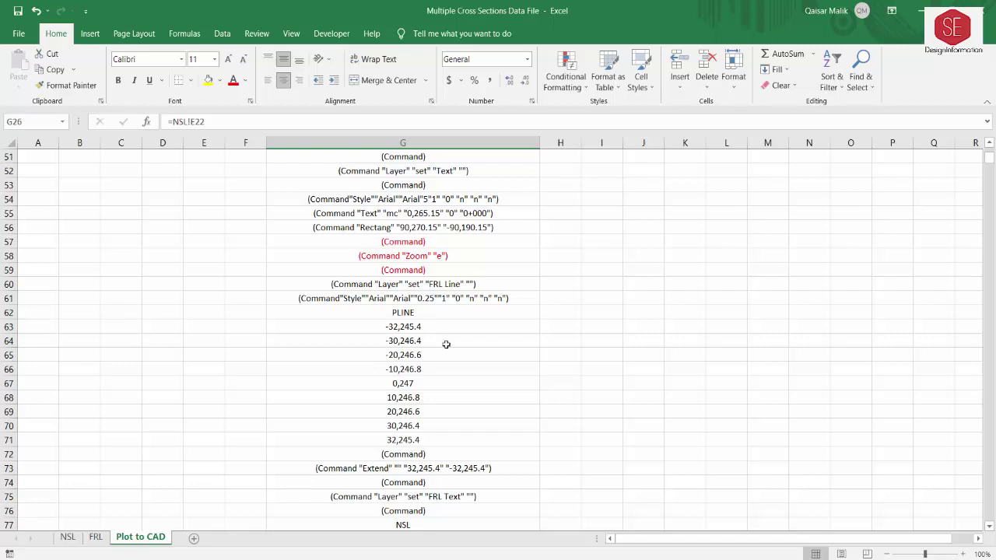
pyautogui.scroll(-2, 451, 338)
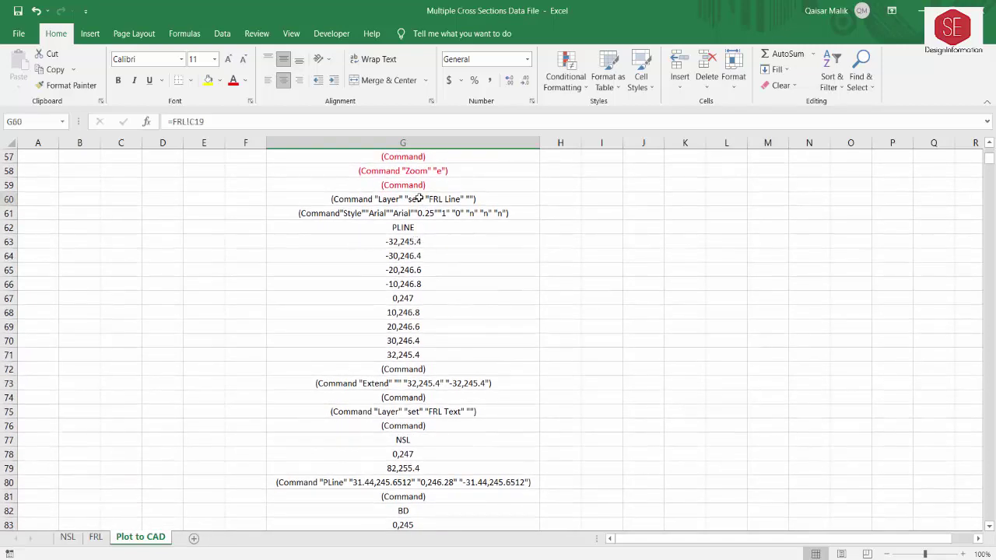
# - Link G60 to the FRL Line layer command in FRL!C19
pyautogui.moveTo(472, 199); pyautogui.dragTo(447, 527)
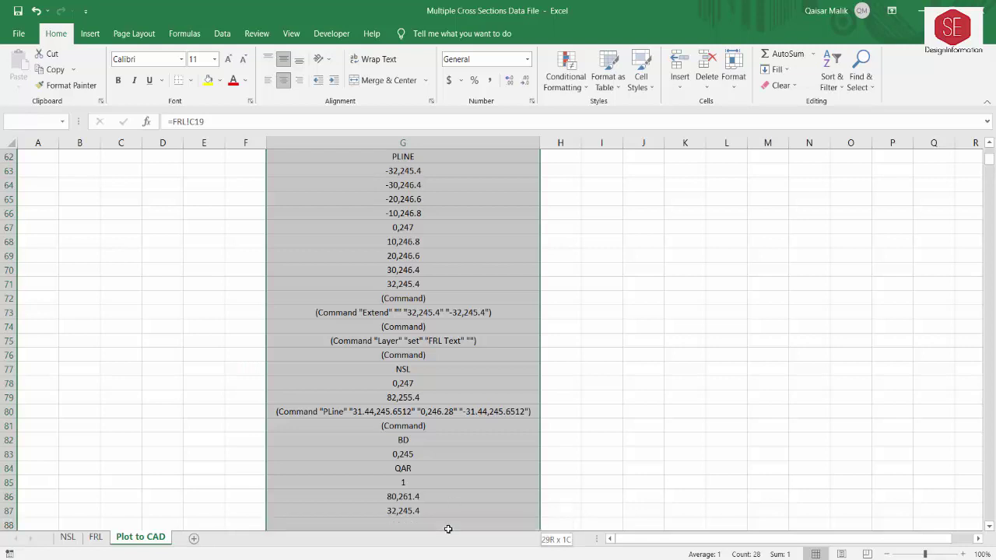
pyautogui.scroll(3, 443, 521)
pyautogui.scroll(2, 420, 514)
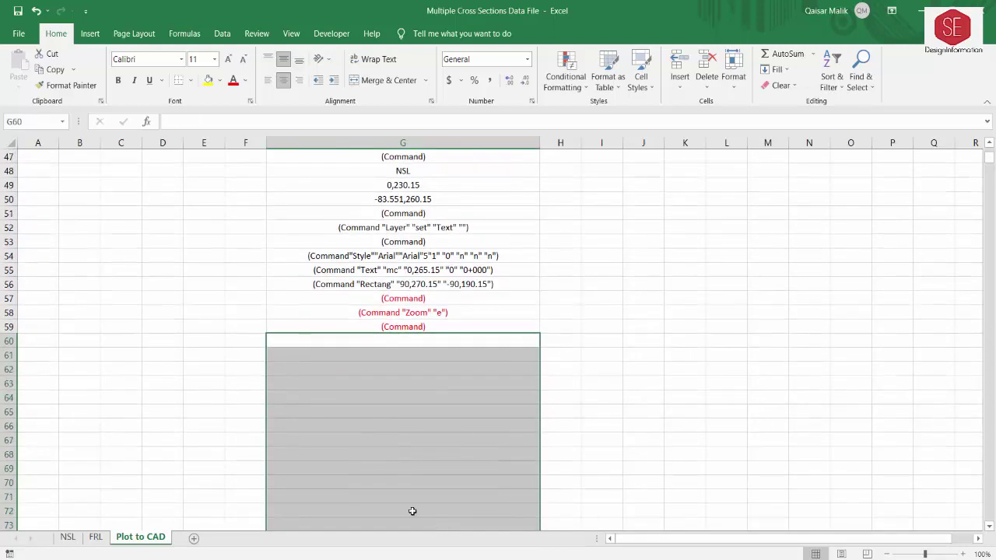
pyautogui.click(321, 336)
pyautogui.write('=')
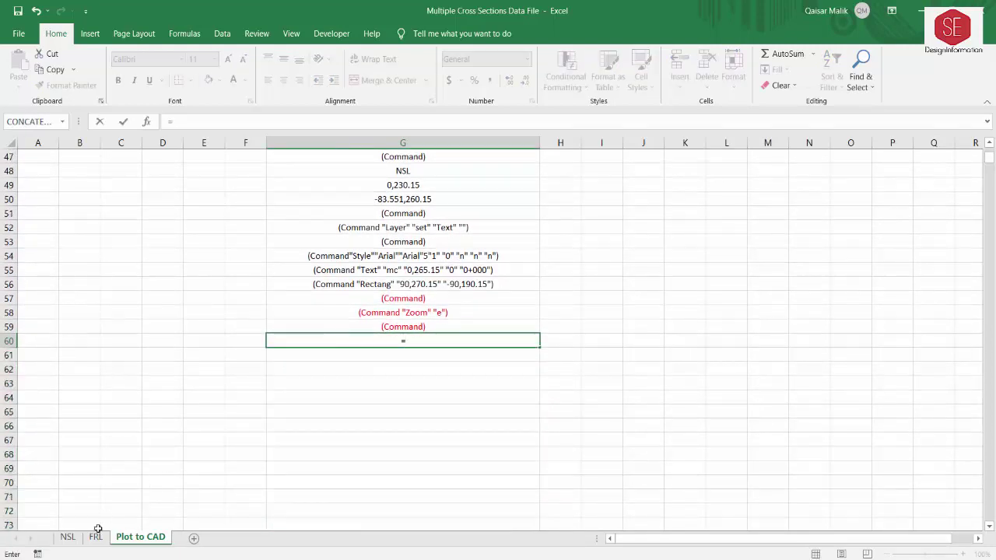
pyautogui.click(96, 536)
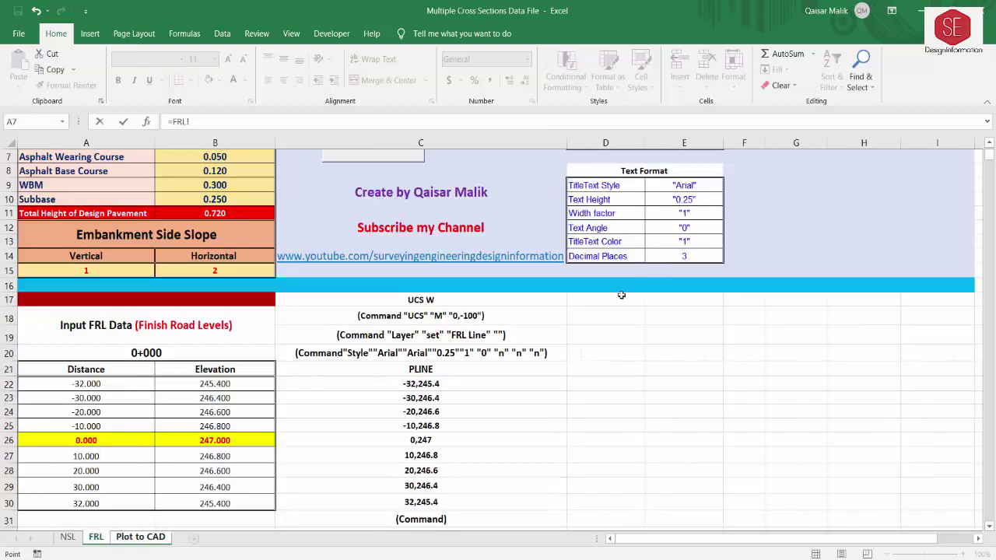
pyautogui.click(438, 332)
pyautogui.press('Return')
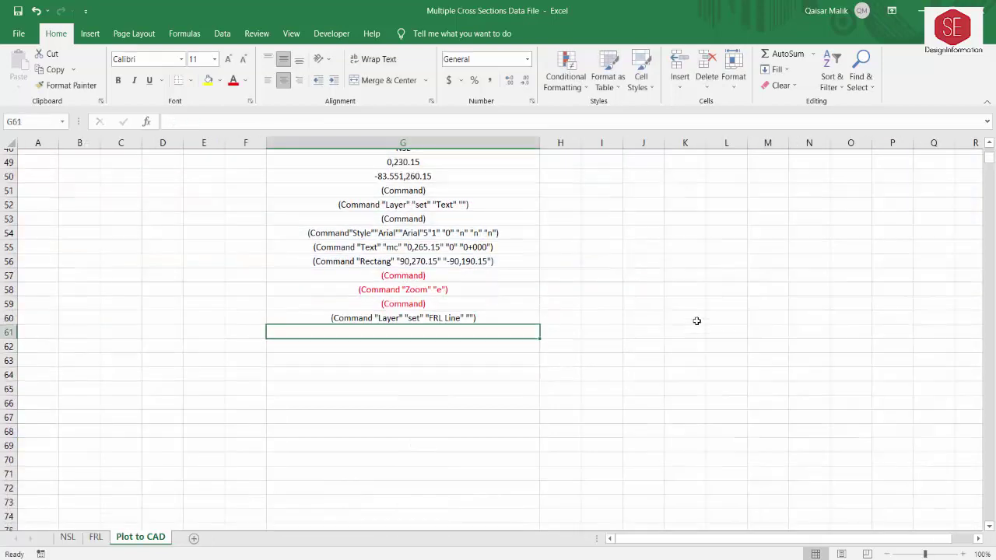
# - Fill the FRL link down to G91, then clear the zero values in G91 and G88
pyautogui.scroll(-1, 696, 320)
pyautogui.click(529, 255)
pyautogui.moveTo(538, 264)
pyautogui.mouseDown()
pyautogui.moveTo(524, 555)
pyautogui.moveTo(547, 408)
pyautogui.mouseUp()
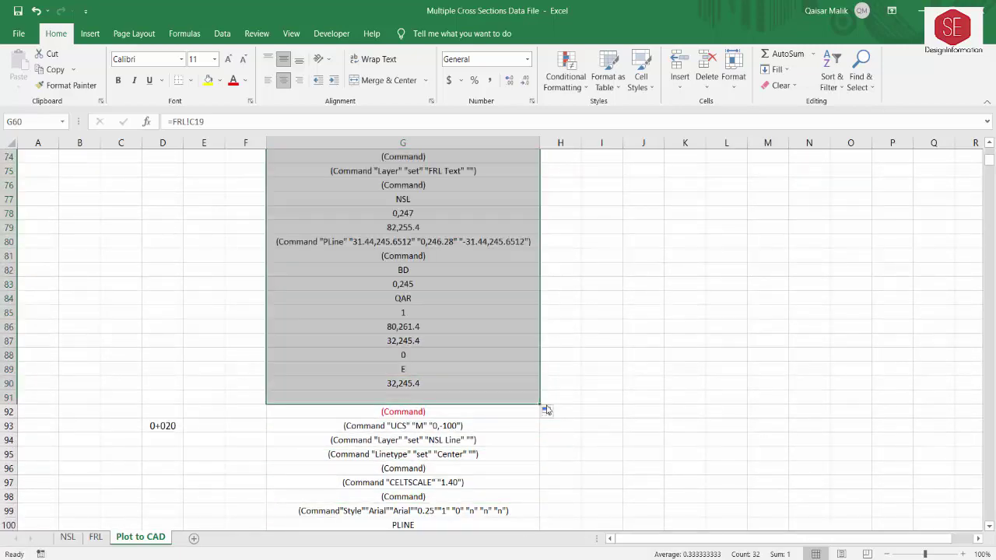
pyautogui.click(413, 396)
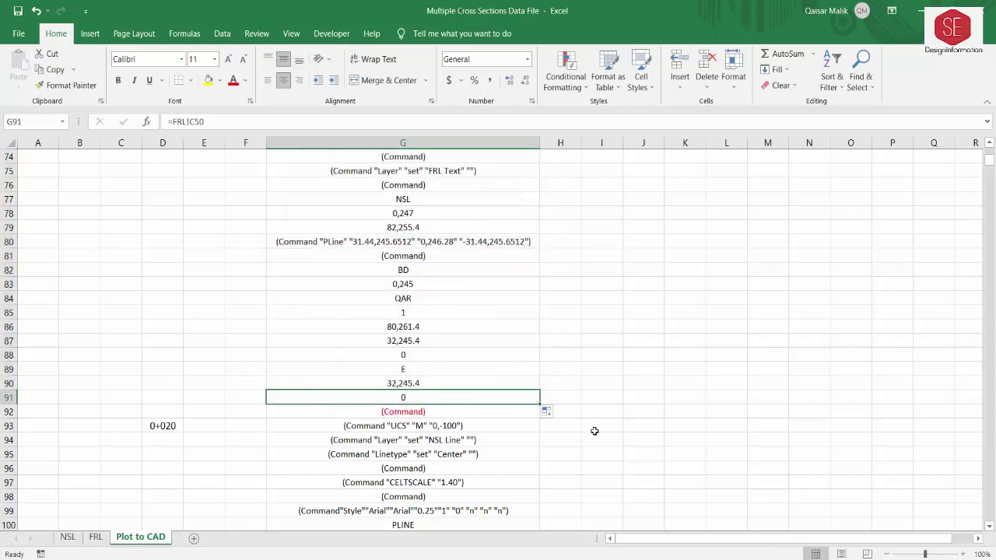
pyautogui.press('Delete')
pyautogui.click(428, 352)
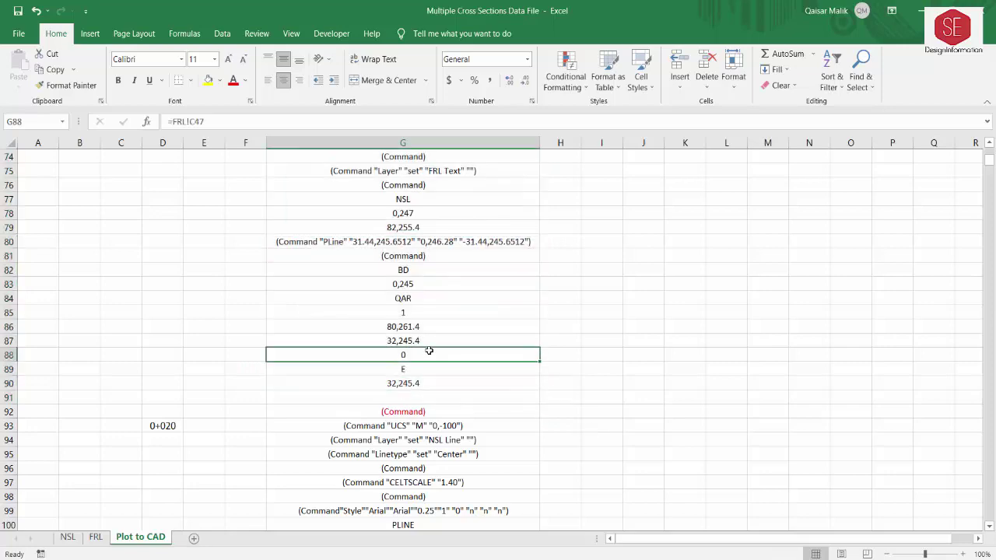
pyautogui.press('Delete')
pyautogui.scroll(-3, 732, 343)
# - Inspect the UCS command formula in G93
pyautogui.click(626, 322)
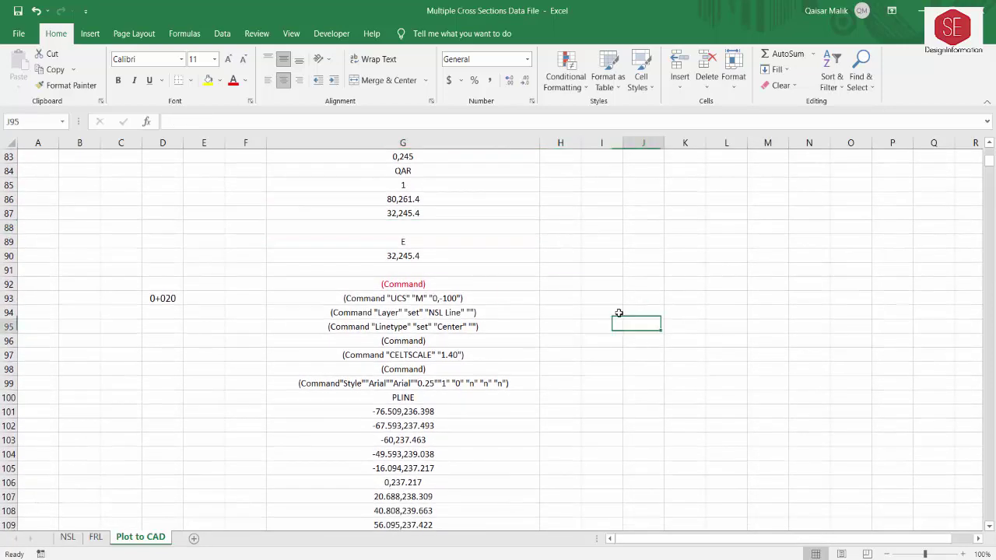
pyautogui.click(416, 283)
pyautogui.click(416, 298)
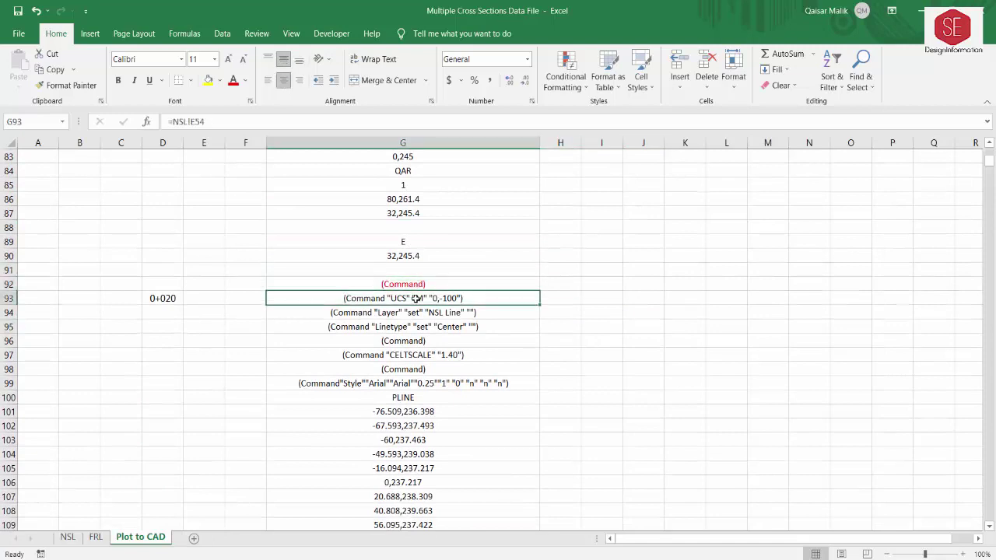
pyautogui.doubleClick(395, 298)
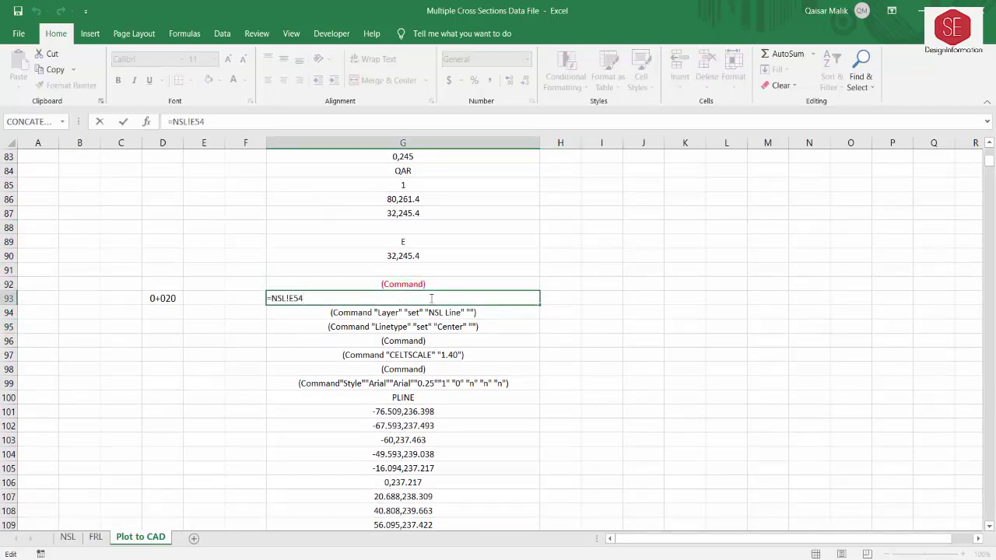
pyautogui.press('Escape')
# - Link G93 to NSL!E54 and fill it down through G111
pyautogui.write('=')
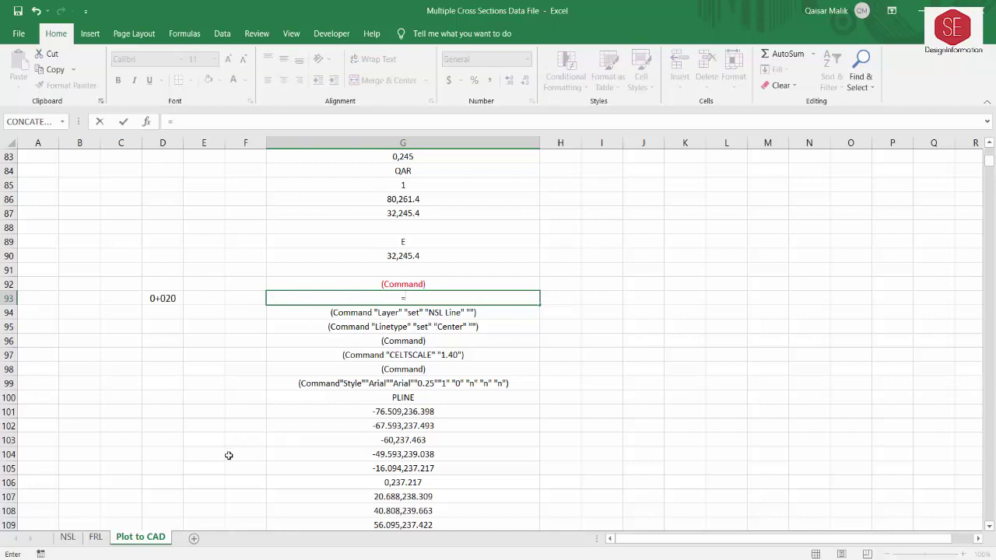
pyautogui.click(68, 537)
pyautogui.scroll(-5, 427, 327)
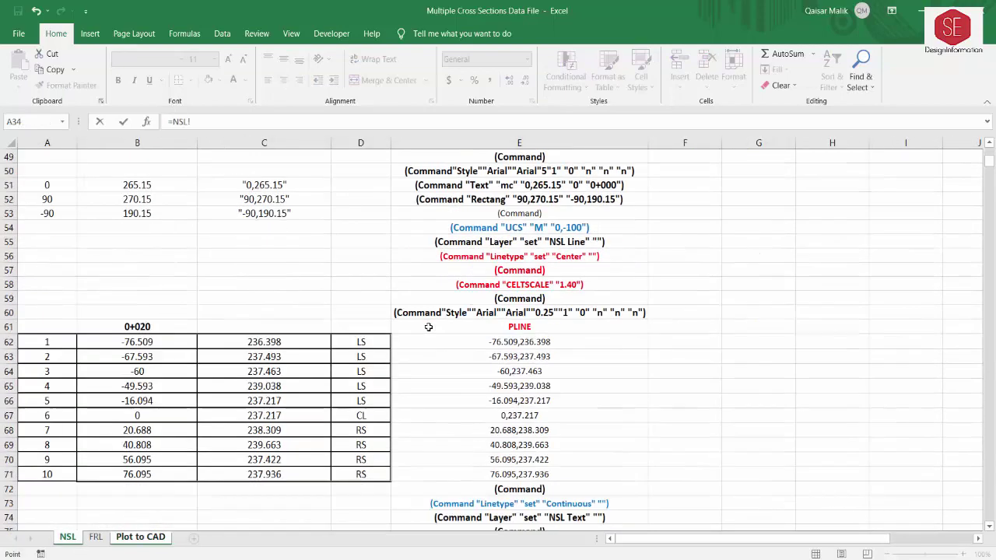
pyautogui.click(538, 227)
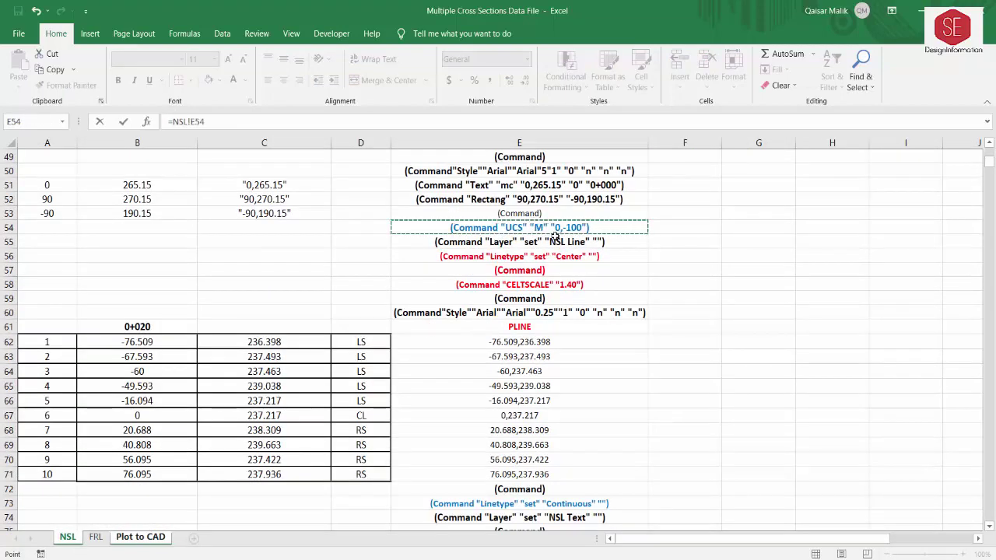
pyautogui.press('Return')
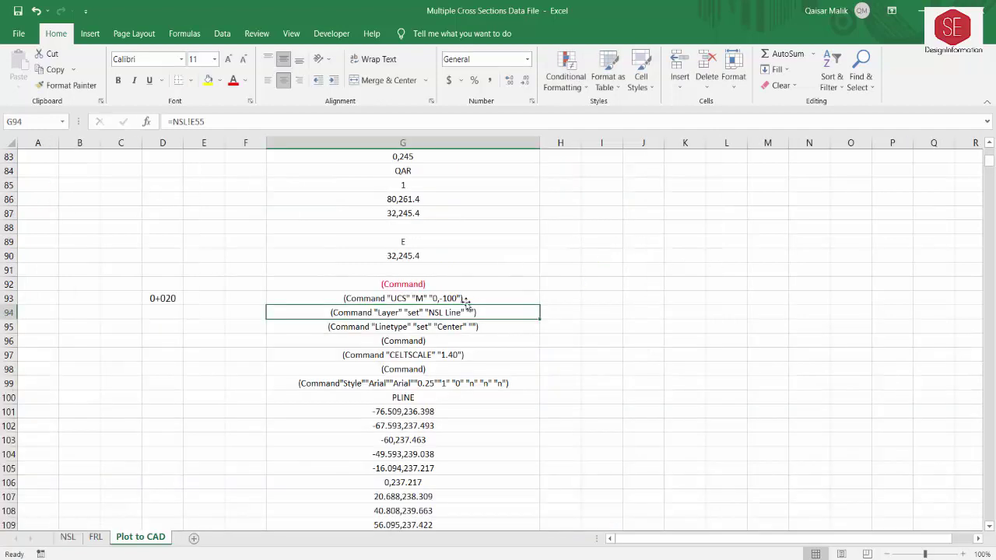
pyautogui.click(466, 300)
pyautogui.moveTo(538, 305)
pyautogui.mouseDown()
pyautogui.moveTo(545, 450)
pyautogui.moveTo(544, 442)
pyautogui.mouseUp()
pyautogui.scroll(-3, 627, 397)
pyautogui.click(437, 326)
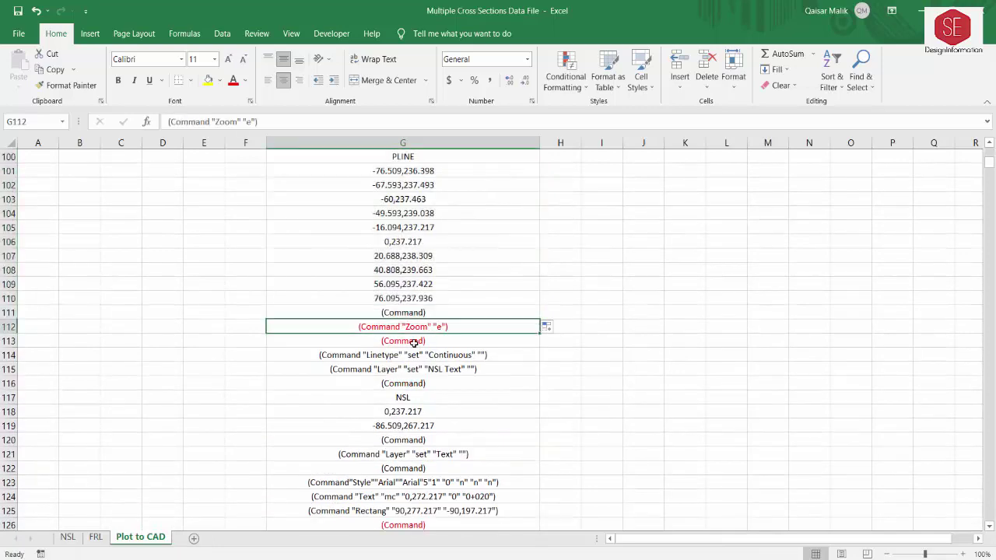
pyautogui.click(435, 341)
pyautogui.scroll(-2, 433, 357)
pyautogui.scroll(-2, 439, 294)
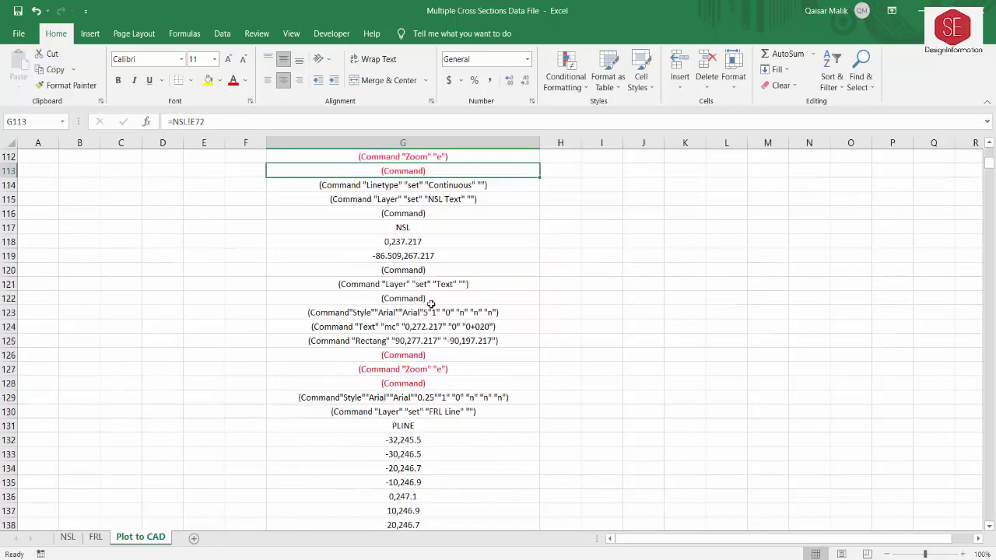
pyautogui.scroll(-1, 437, 299)
pyautogui.scroll(-3, 436, 305)
pyautogui.scroll(-6, 435, 309)
pyautogui.scroll(-8, 435, 309)
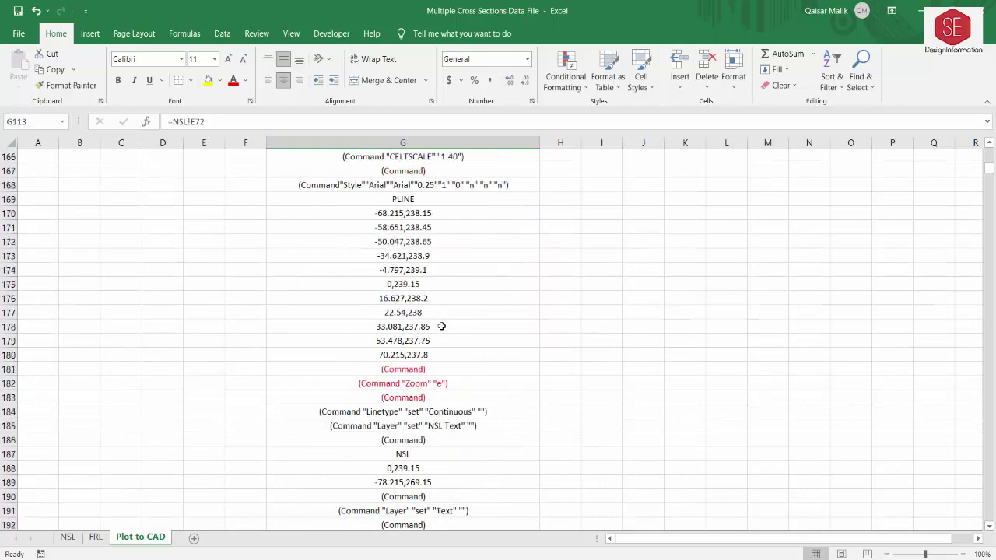
pyautogui.scroll(-14, 441, 325)
pyautogui.scroll(-4, 441, 325)
pyautogui.scroll(-12, 441, 325)
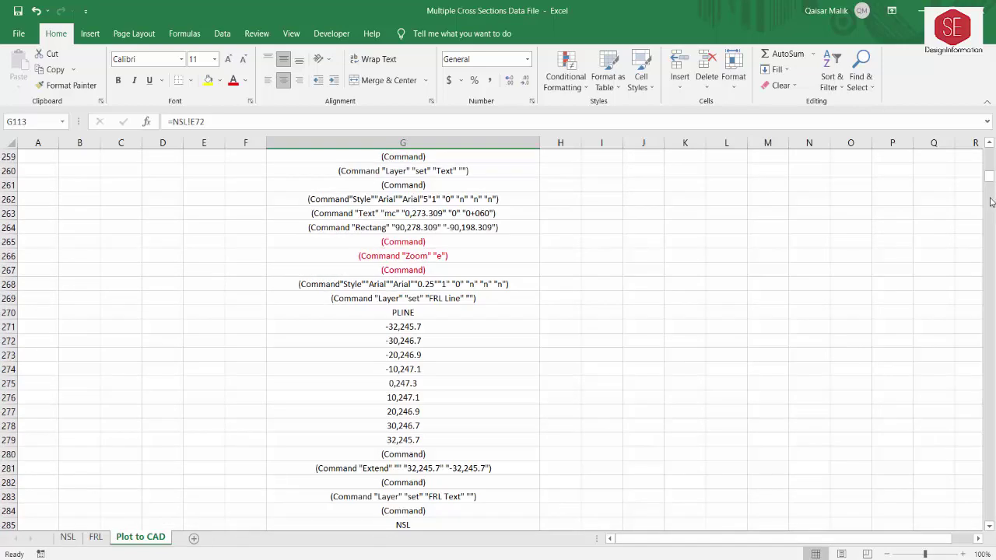
pyautogui.moveTo(988, 178); pyautogui.dragTo(988, 516)
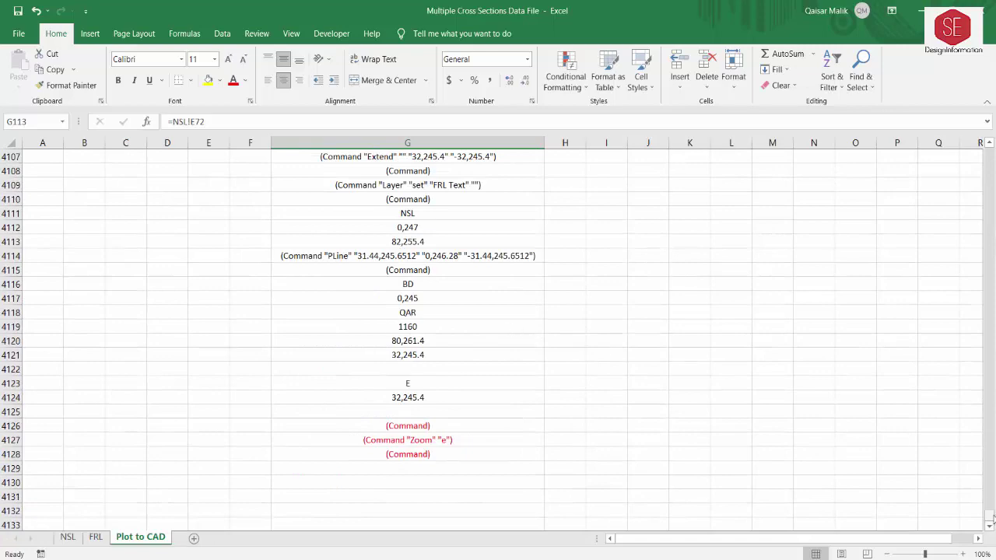
pyautogui.moveTo(990, 518); pyautogui.dragTo(992, 311)
pyautogui.scroll(7, 545, 350)
pyautogui.scroll(7, 544, 351)
pyautogui.scroll(12, 547, 341)
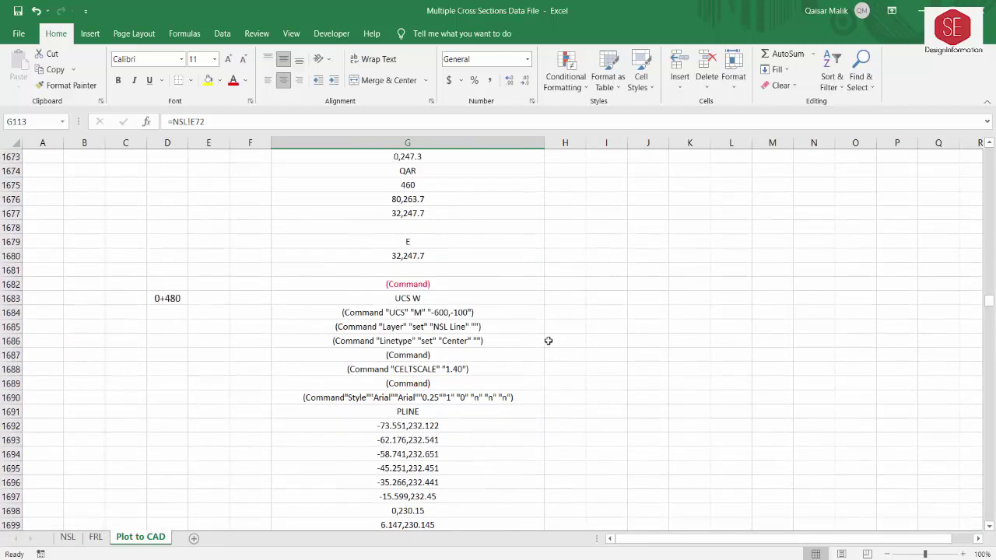
pyautogui.scroll(18, 547, 341)
pyautogui.scroll(12, 548, 341)
pyautogui.scroll(4, 547, 340)
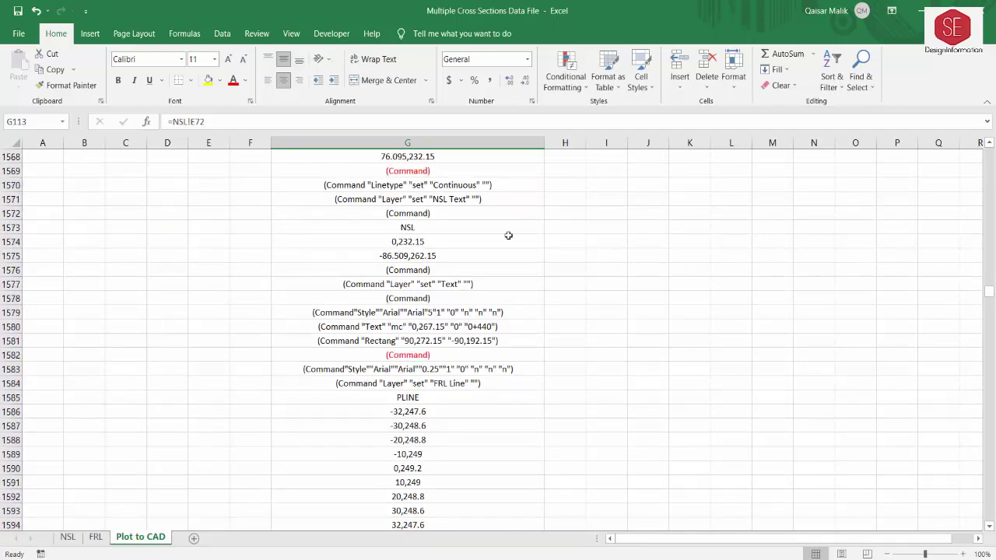
pyautogui.moveTo(988, 296); pyautogui.dragTo(988, 155)
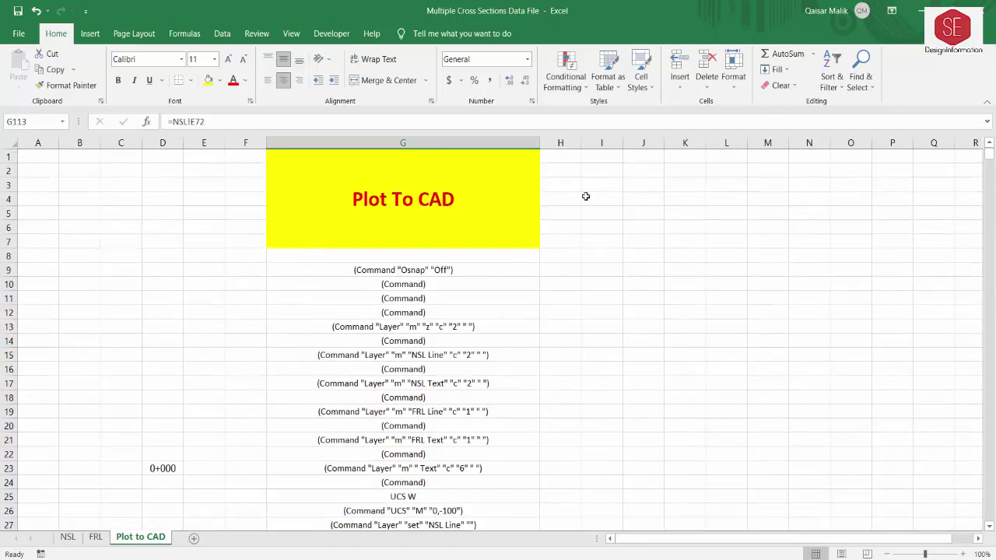
pyautogui.scroll(-1, 643, 285)
pyautogui.scroll(-3, 453, 275)
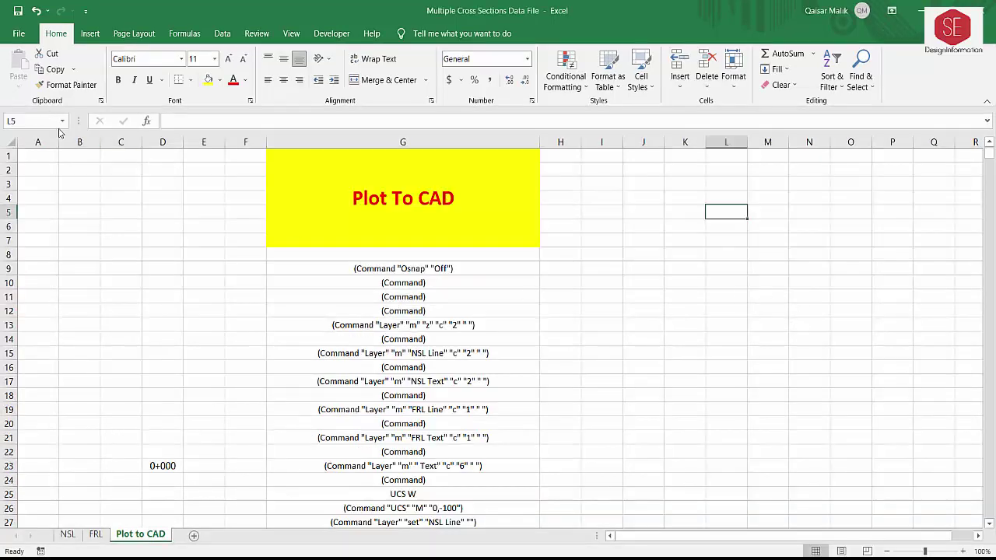
# - Browse the Plotcad and DataRange named ranges via the Name Box
pyautogui.click(61, 121)
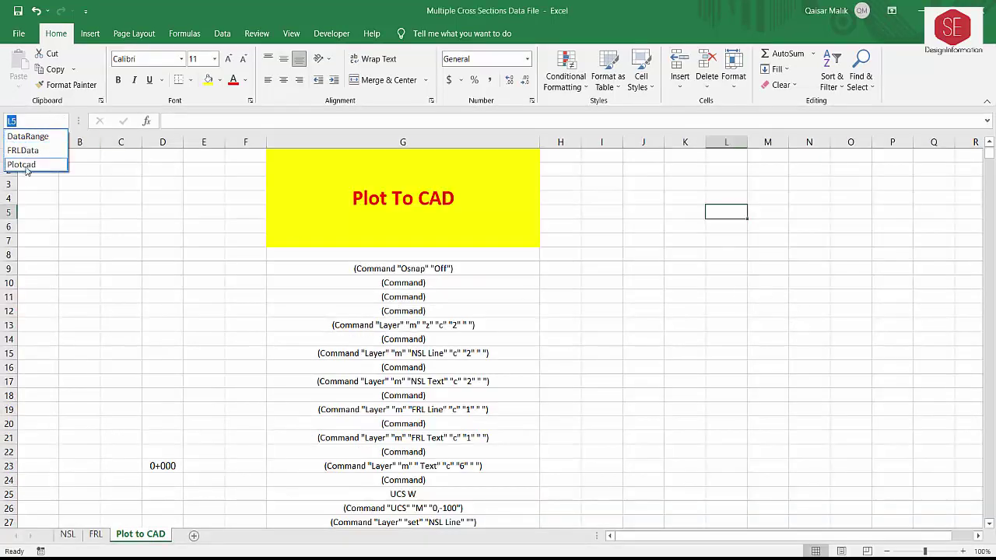
pyautogui.click(22, 164)
pyautogui.scroll(-5, 461, 301)
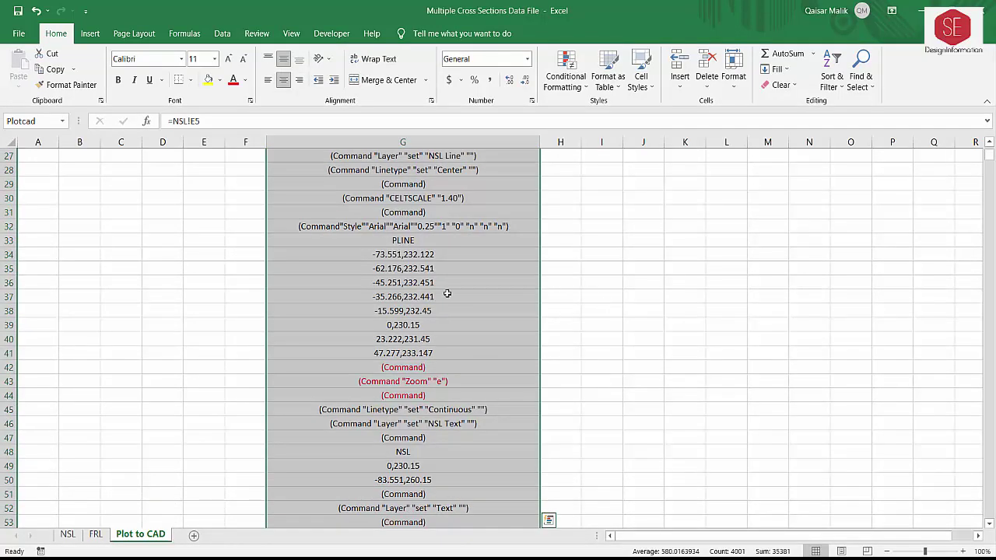
pyautogui.scroll(-4, 427, 298)
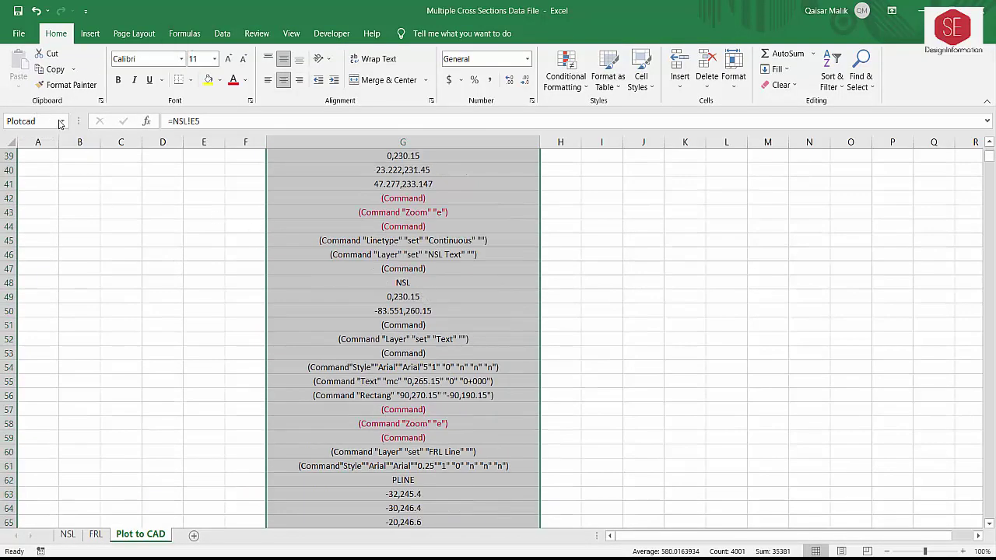
pyautogui.click(61, 121)
pyautogui.click(31, 134)
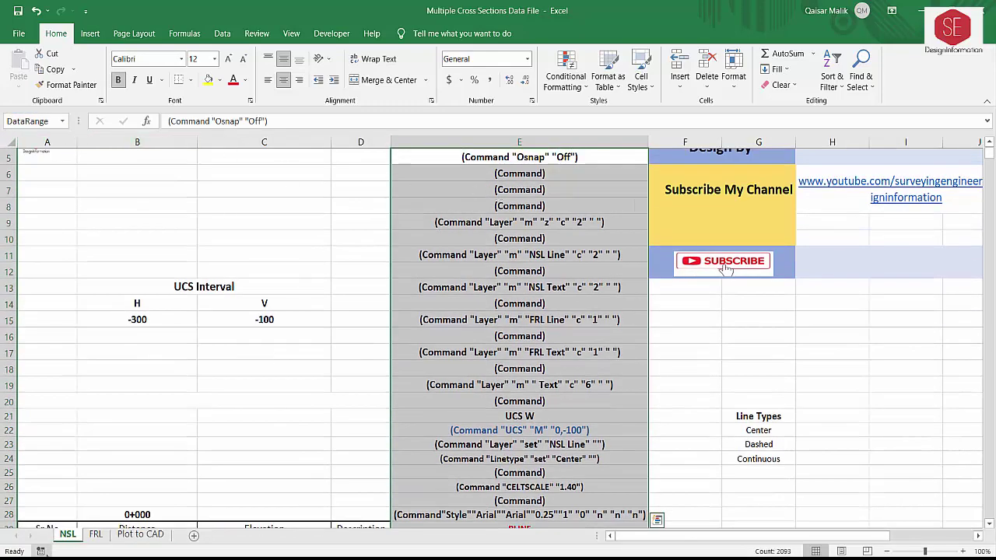
pyautogui.scroll(-4, 525, 224)
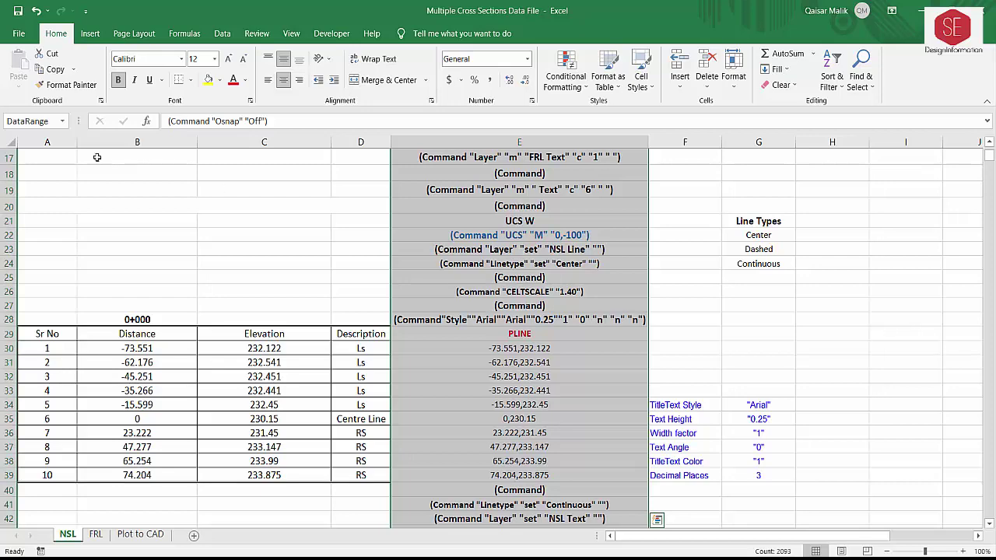
# - Browse FRLData, then return to Plotcad and reselect the command column cells
pyautogui.click(62, 121)
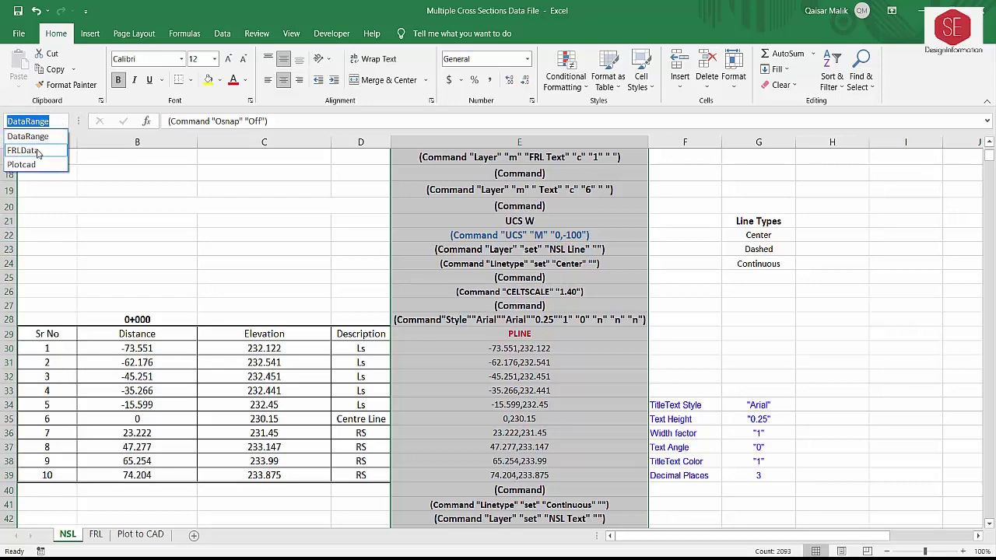
pyautogui.click(35, 148)
pyautogui.scroll(-1, 47, 148)
pyautogui.scroll(-3, 70, 140)
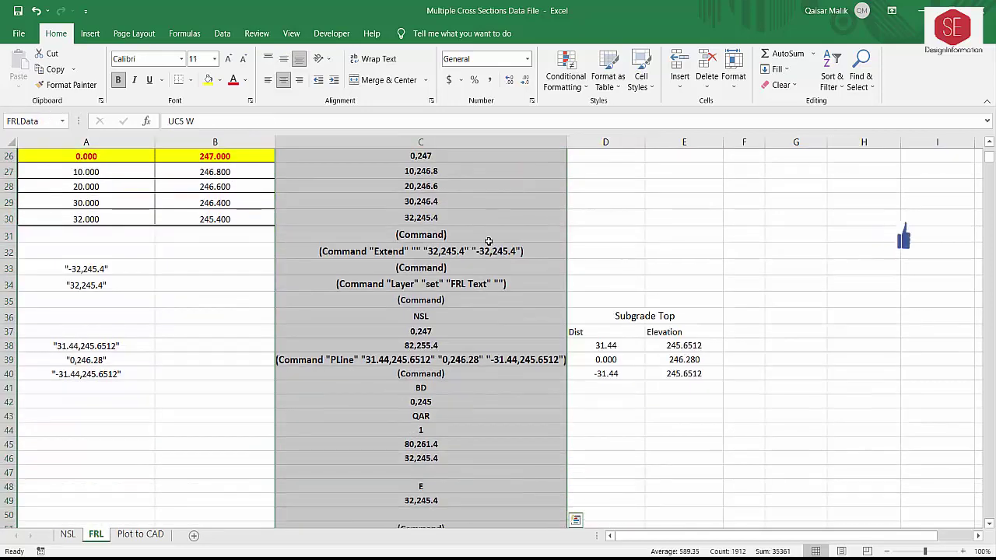
pyautogui.click(62, 121)
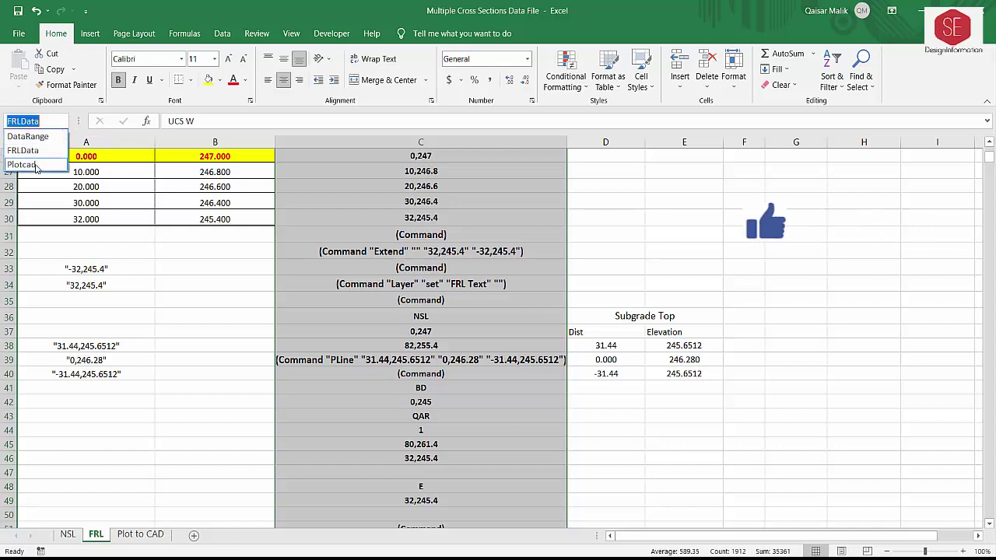
pyautogui.click(29, 165)
pyautogui.click(518, 255)
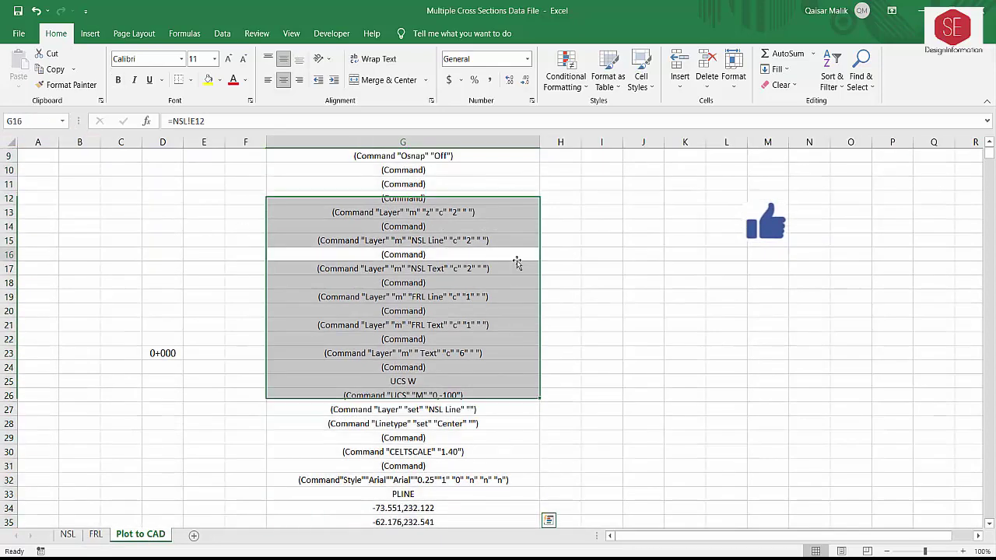
pyautogui.scroll(3, 492, 227)
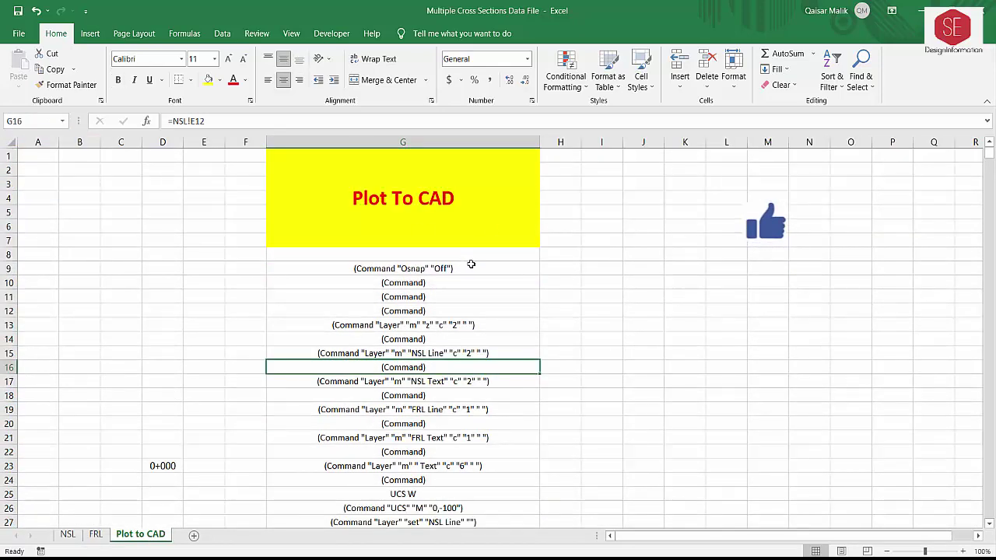
pyautogui.moveTo(458, 268)
pyautogui.mouseDown()
pyautogui.moveTo(540, 522)
pyautogui.moveTo(459, 544)
pyautogui.moveTo(475, 453)
pyautogui.mouseUp()
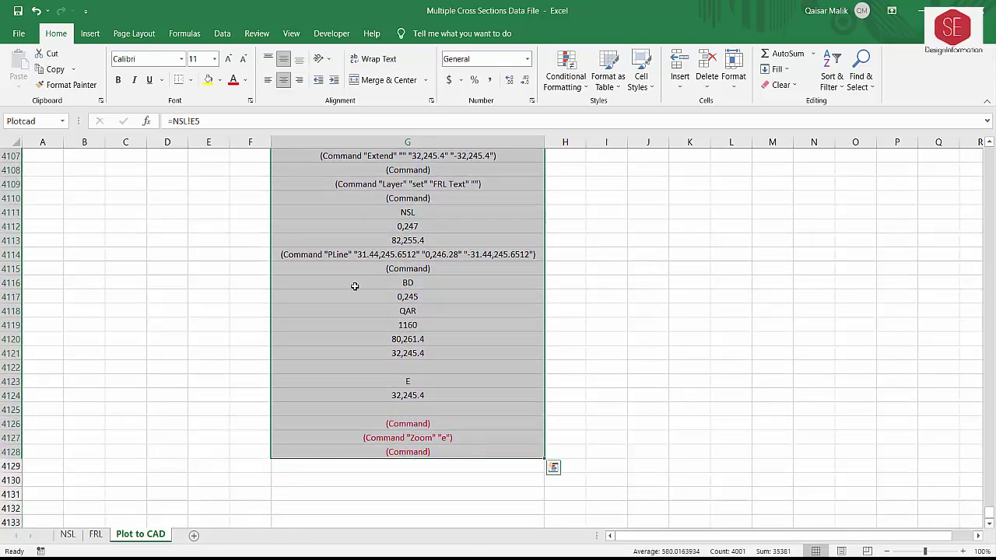
# - Define the name XYZ for the selected Plot to CAD range G9:G4128
pyautogui.rightClick(370, 269)
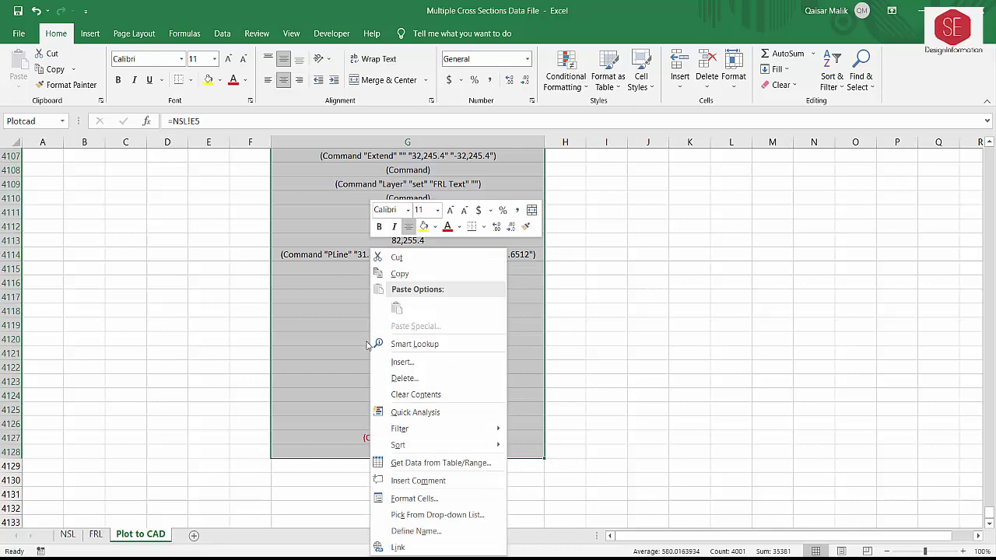
pyautogui.click(424, 531)
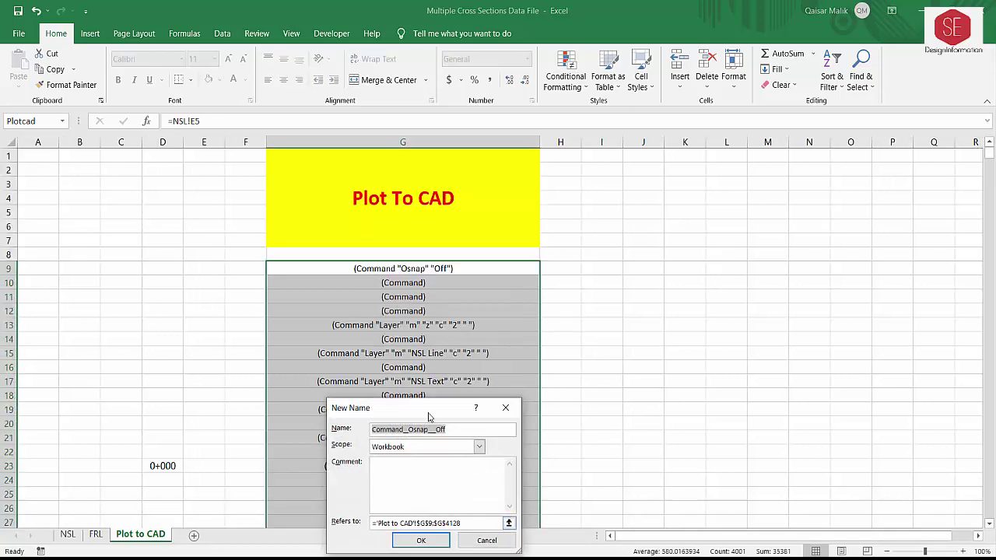
pyautogui.moveTo(428, 418); pyautogui.dragTo(507, 321)
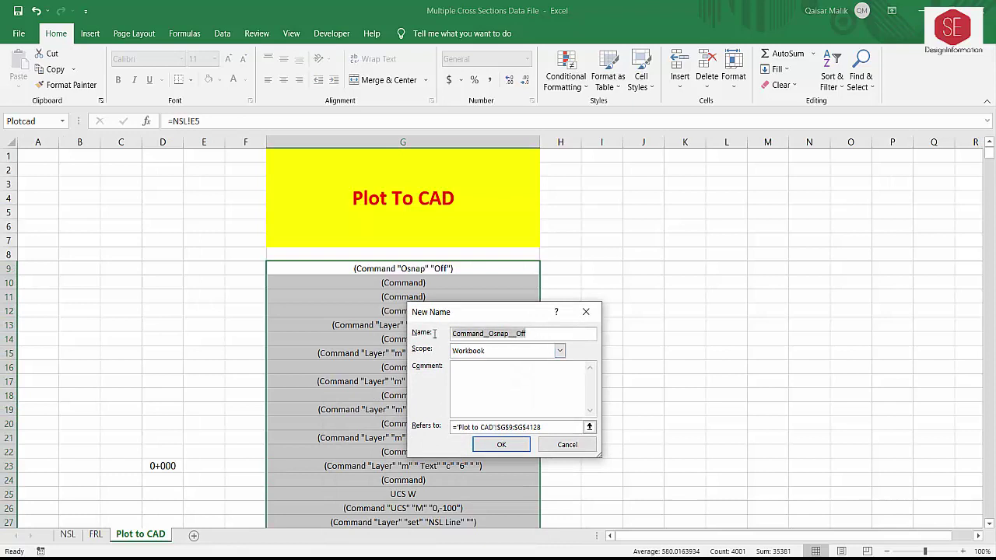
pyautogui.write('xyz')
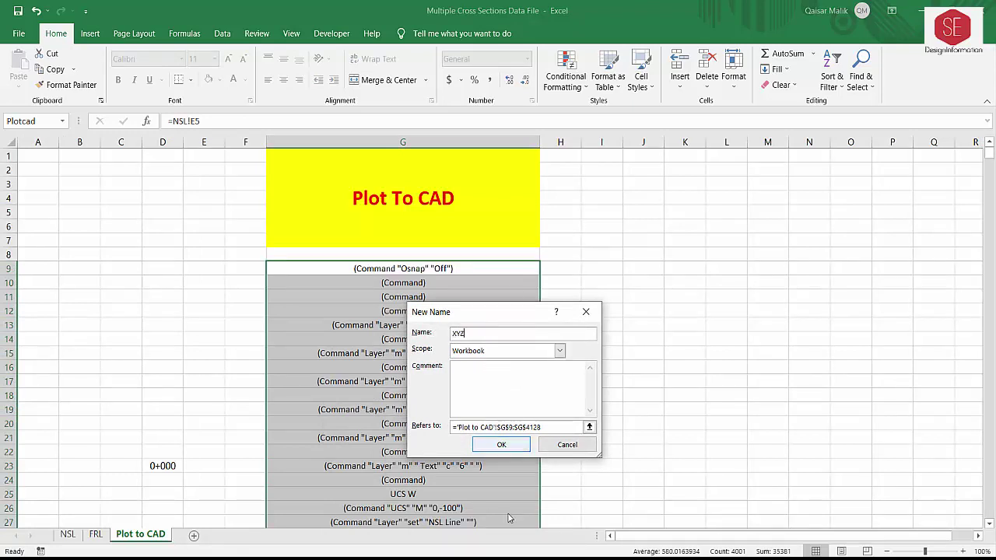
pyautogui.click(510, 446)
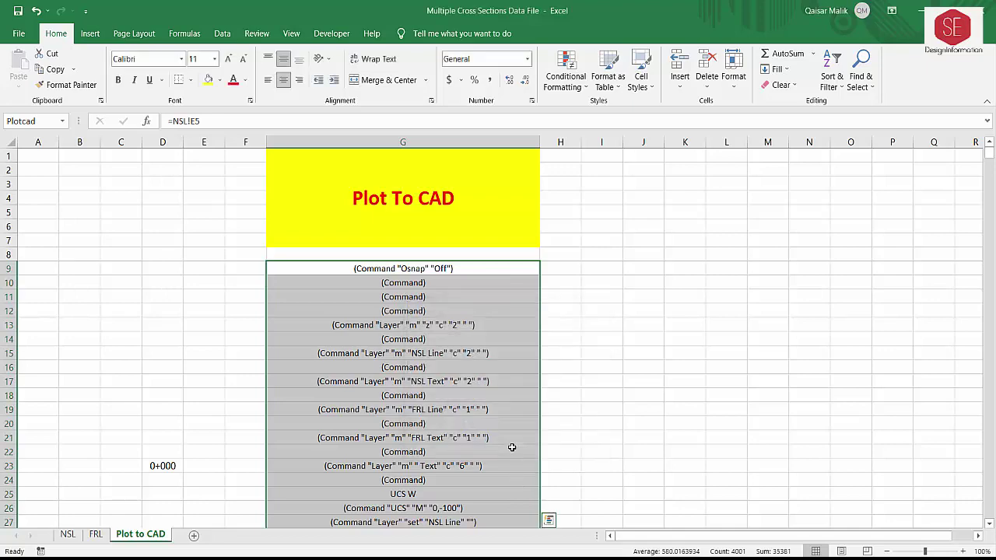
# - Jump to the Plotcad range, then to the FRLData range on the FRL sheet
pyautogui.click(64, 121)
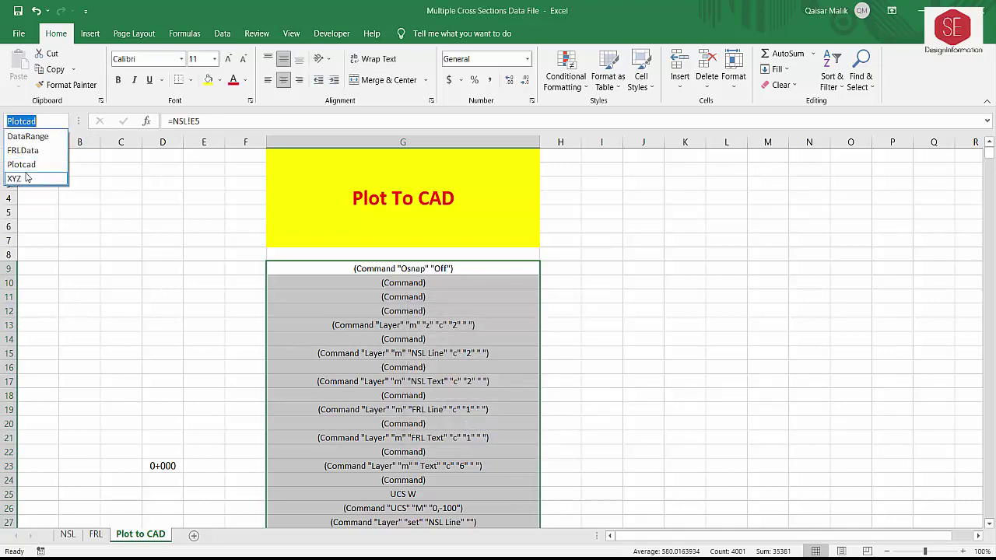
pyautogui.click(22, 164)
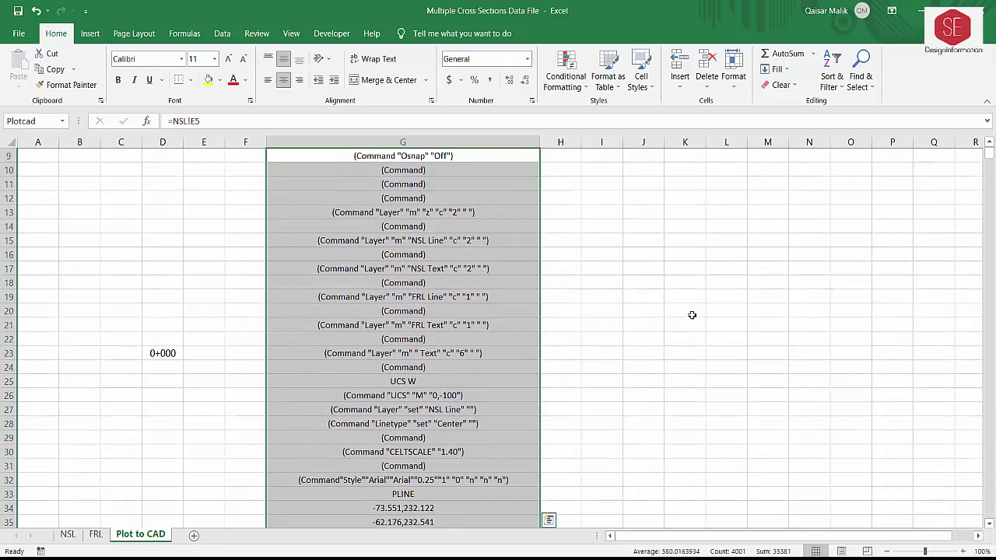
pyautogui.click(691, 315)
pyautogui.click(62, 121)
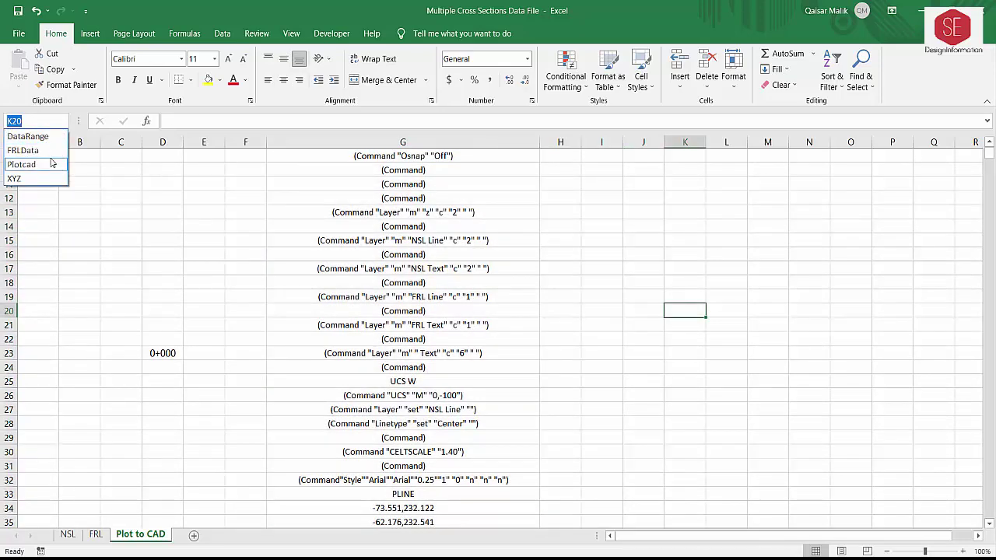
pyautogui.click(31, 150)
# - Jump to the Plotcad range, then review the FRLData and Plotcad names in Name Manager
pyautogui.click(62, 122)
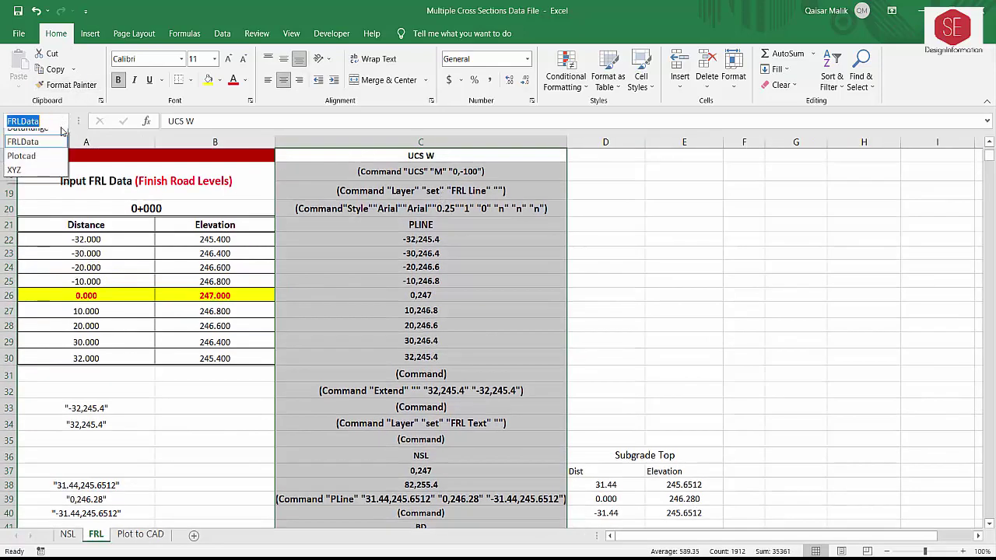
pyautogui.click(39, 178)
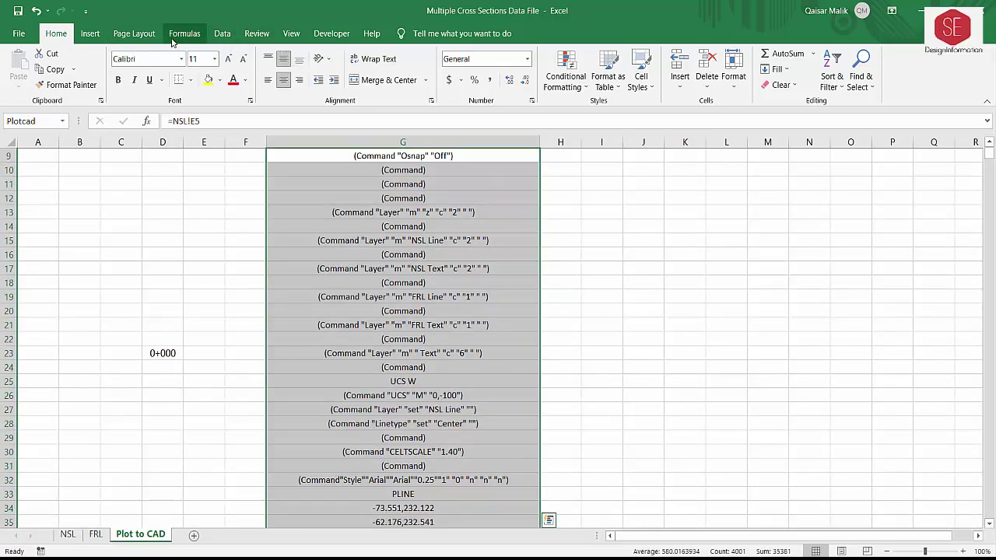
pyautogui.click(195, 39)
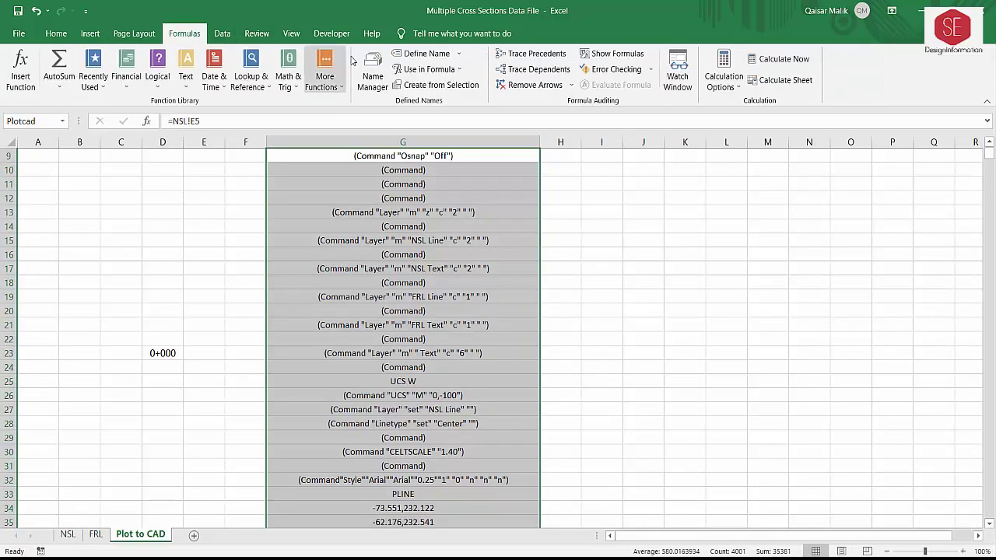
pyautogui.click(372, 72)
pyautogui.click(512, 165)
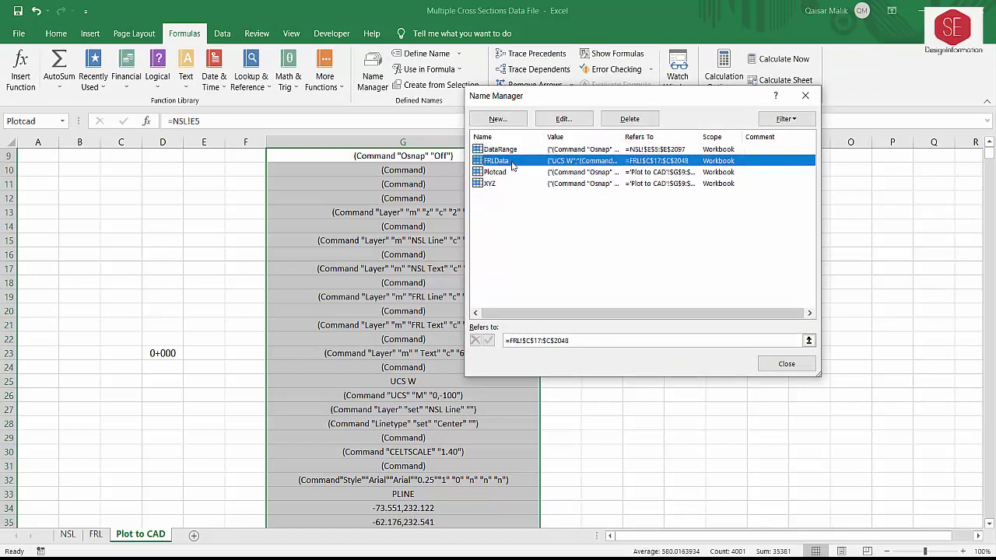
pyautogui.click(499, 174)
# - Delete the duplicate XYZ name, keeping DataRange, FRLData and Plotcad
pyautogui.click(506, 184)
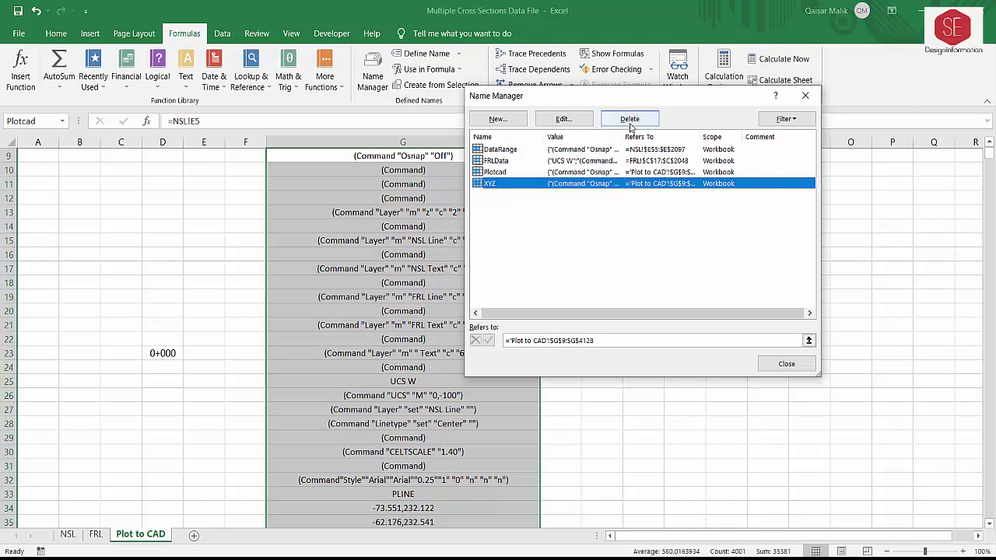
pyautogui.click(564, 121)
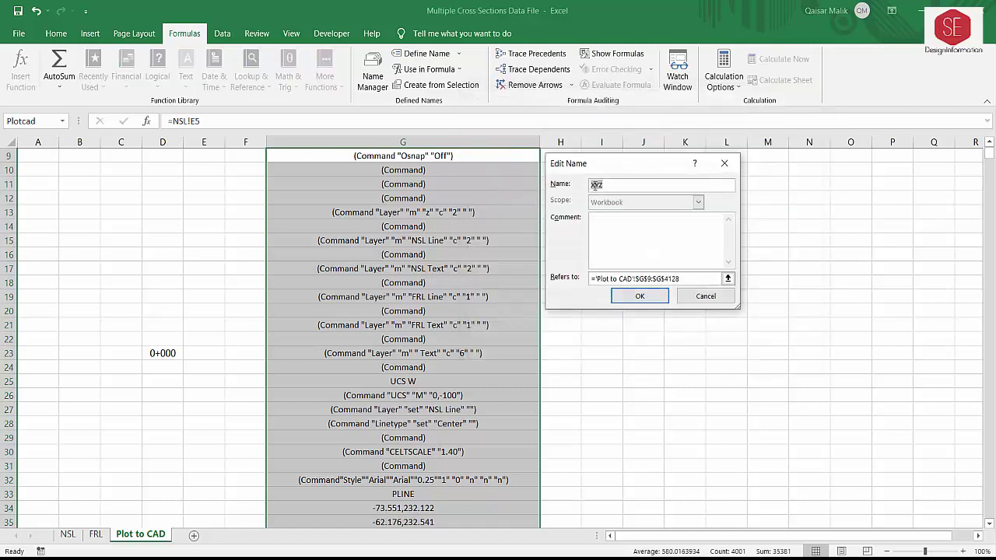
pyautogui.click(705, 296)
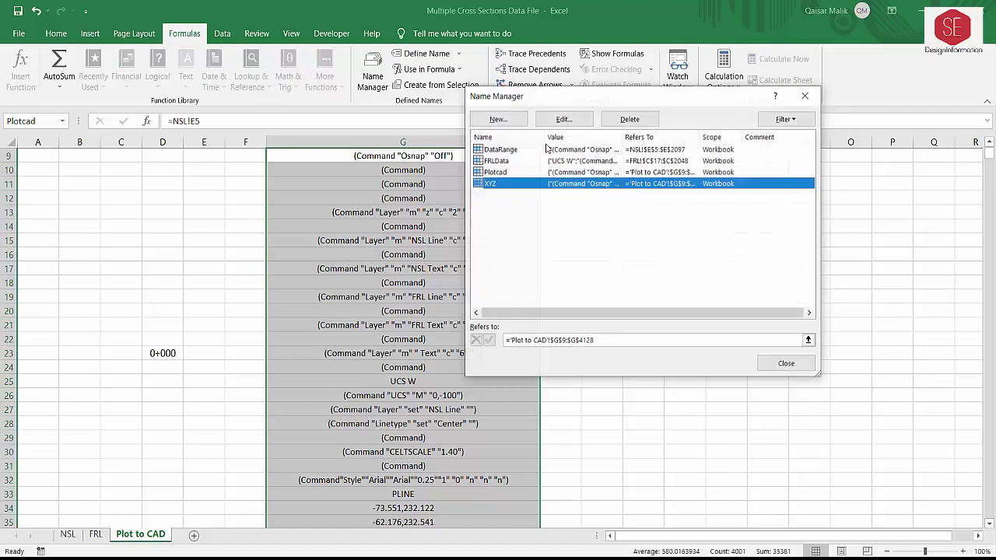
pyautogui.click(629, 119)
pyautogui.click(477, 323)
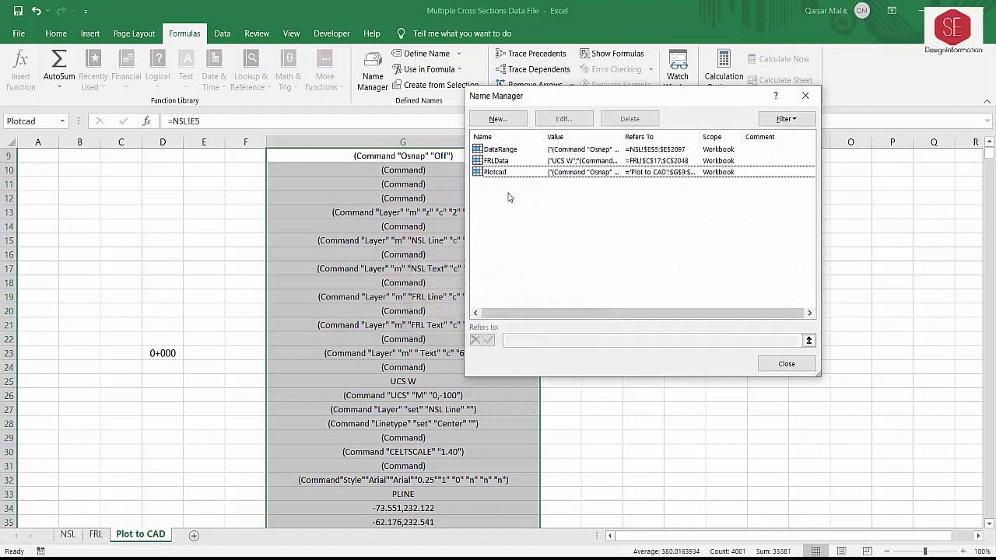
pyautogui.click(501, 171)
pyautogui.click(502, 160)
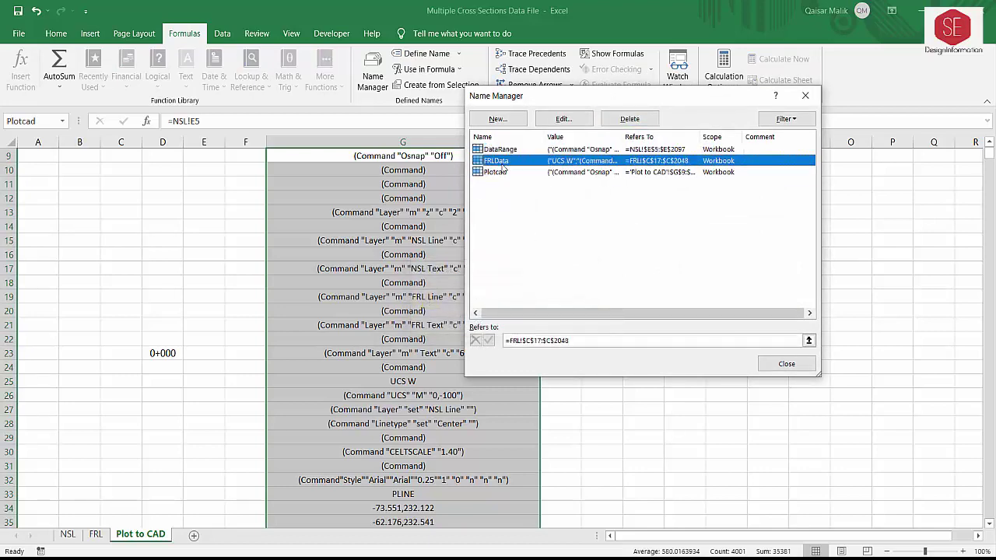
pyautogui.click(501, 172)
pyautogui.click(786, 364)
pyautogui.click(594, 266)
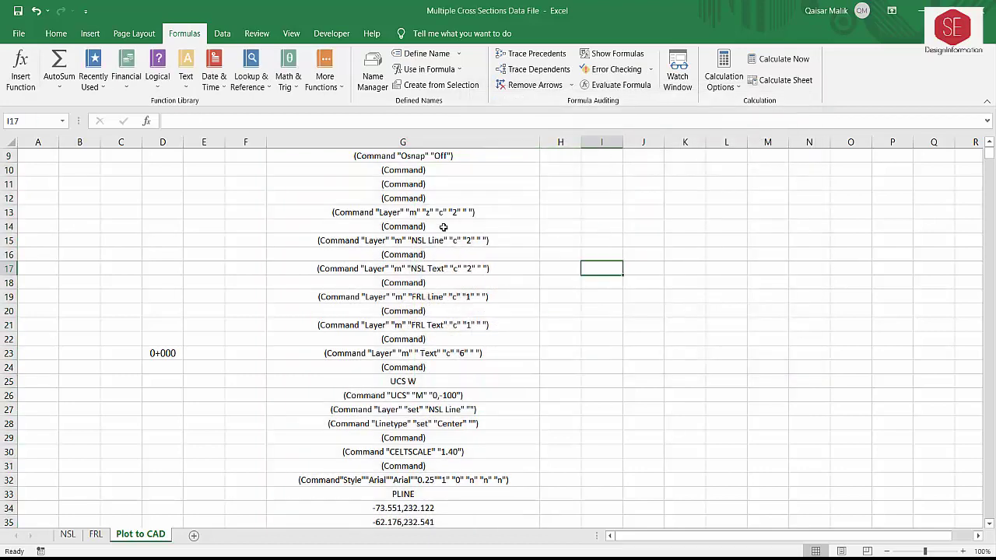
# - Run the FRL sheet's Plot To CAD macro twice, checking the copied Plotcad range between runs
pyautogui.click(95, 534)
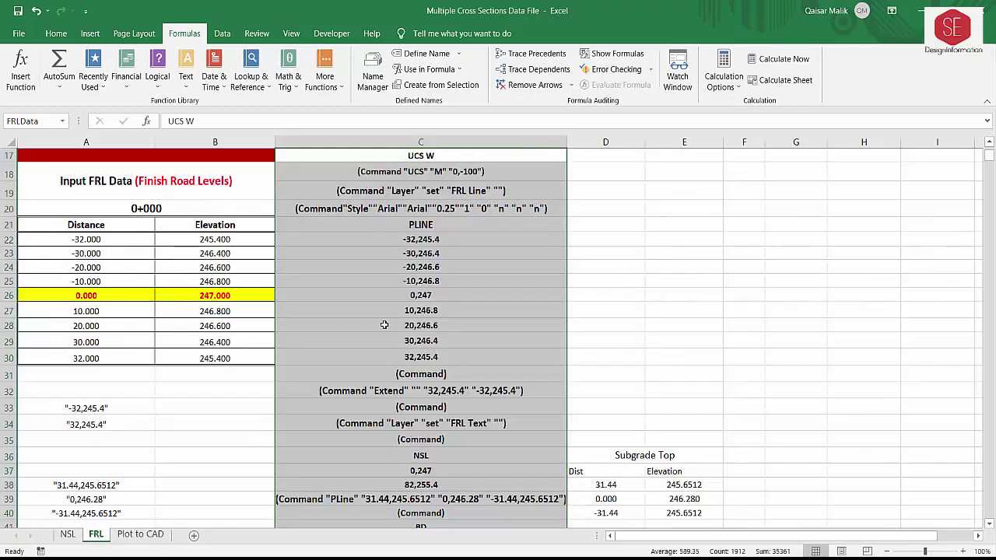
pyautogui.scroll(4, 384, 325)
pyautogui.click(700, 388)
pyautogui.scroll(1, 459, 214)
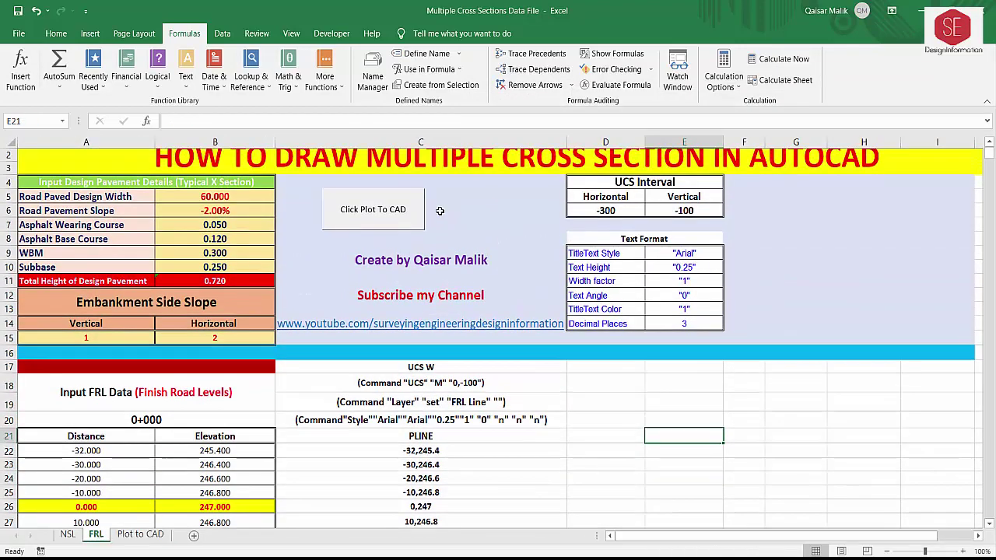
pyautogui.click(379, 215)
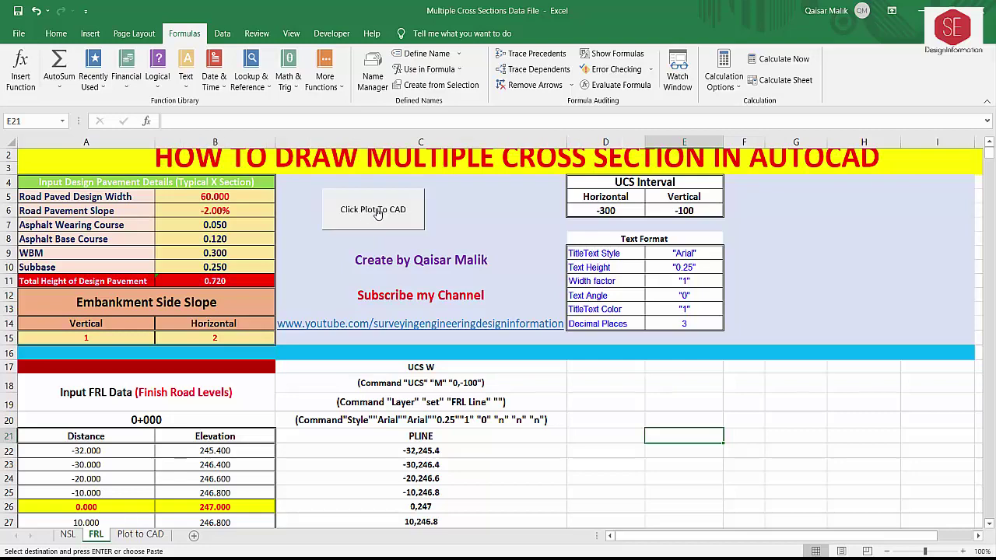
pyautogui.click(140, 534)
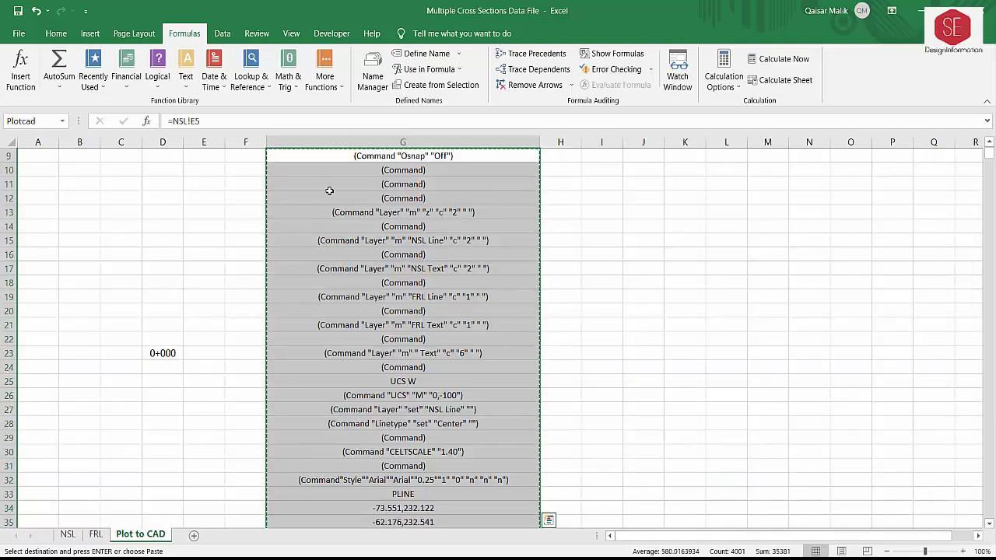
pyautogui.click(95, 534)
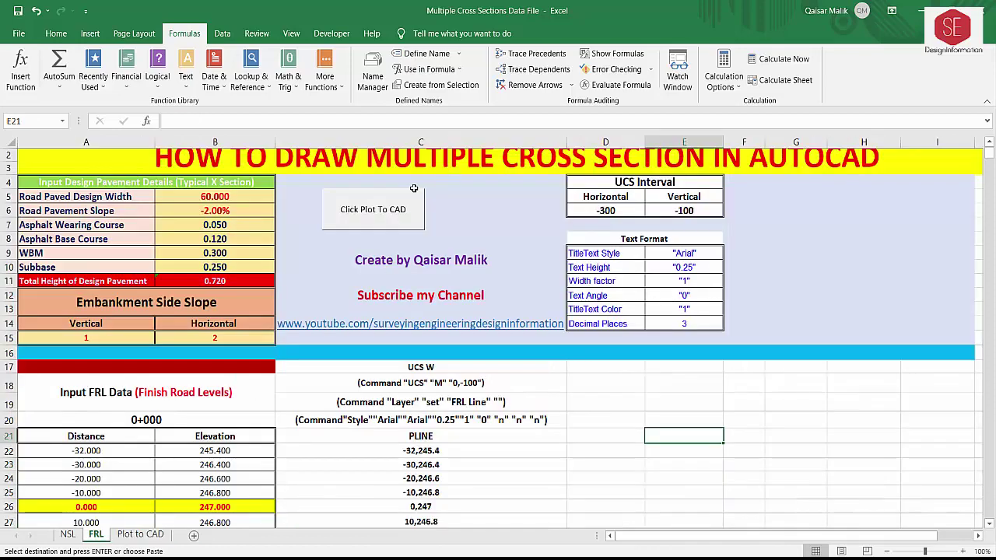
pyautogui.click(391, 210)
# - Open the Plot To CAD button's assigned macro, Multiple, in the Visual Basic editor
pyautogui.rightClick(381, 208)
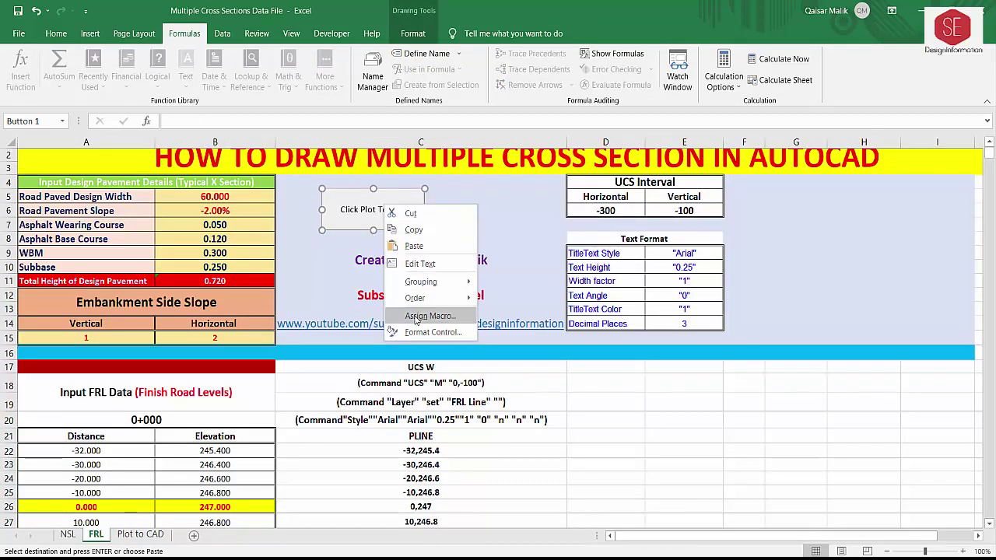
pyautogui.click(430, 317)
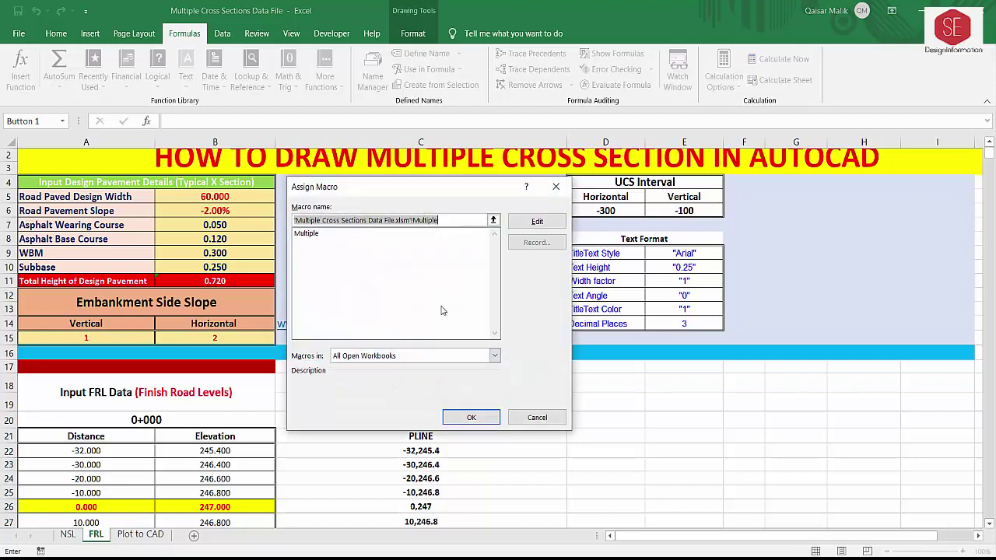
pyautogui.click(307, 235)
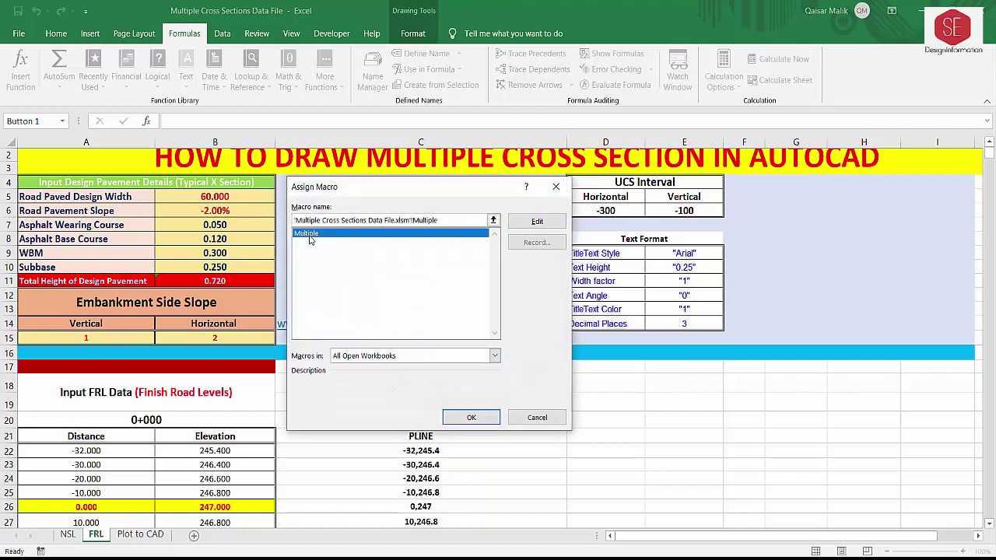
pyautogui.click(535, 222)
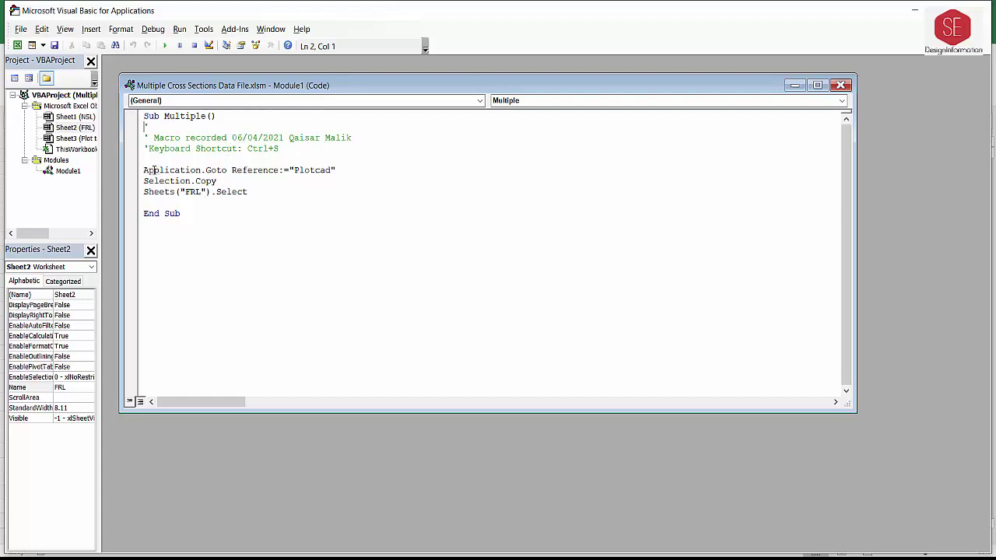
# - Review the macro's Goto and Copy lines, then jump to the Plotcad range in the workbook
pyautogui.moveTo(142, 171); pyautogui.dragTo(197, 170)
pyautogui.click(216, 181)
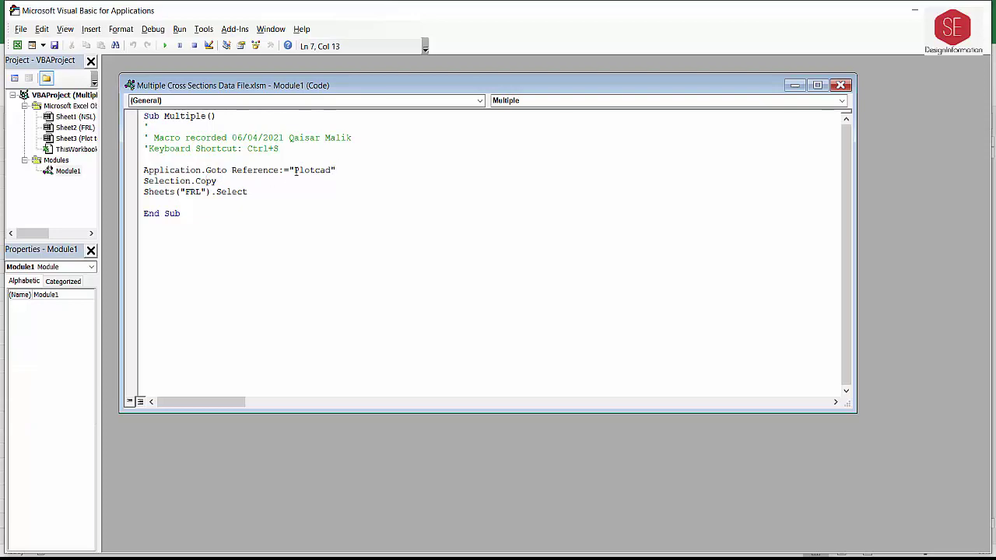
pyautogui.hotkey('alt', 'F11')
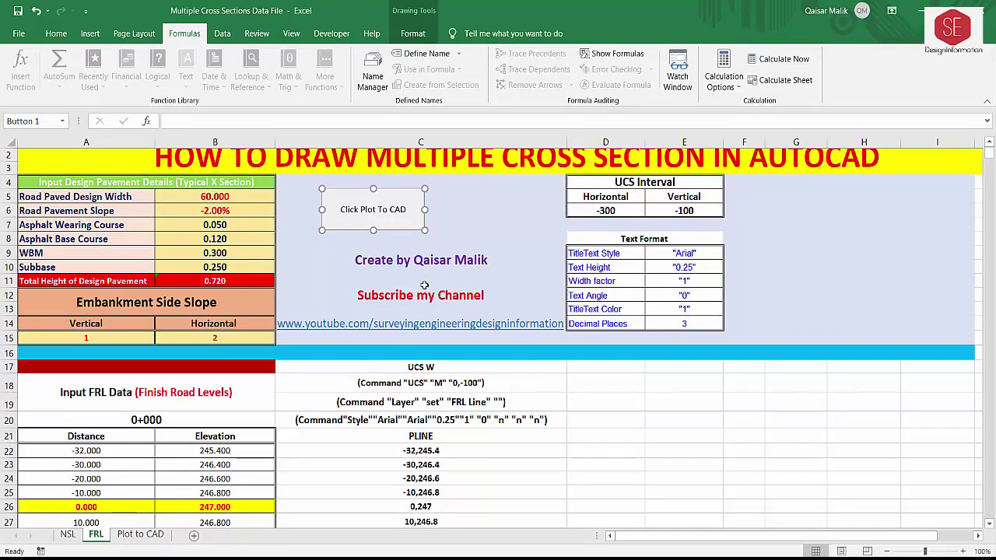
pyautogui.click(510, 225)
pyautogui.click(65, 122)
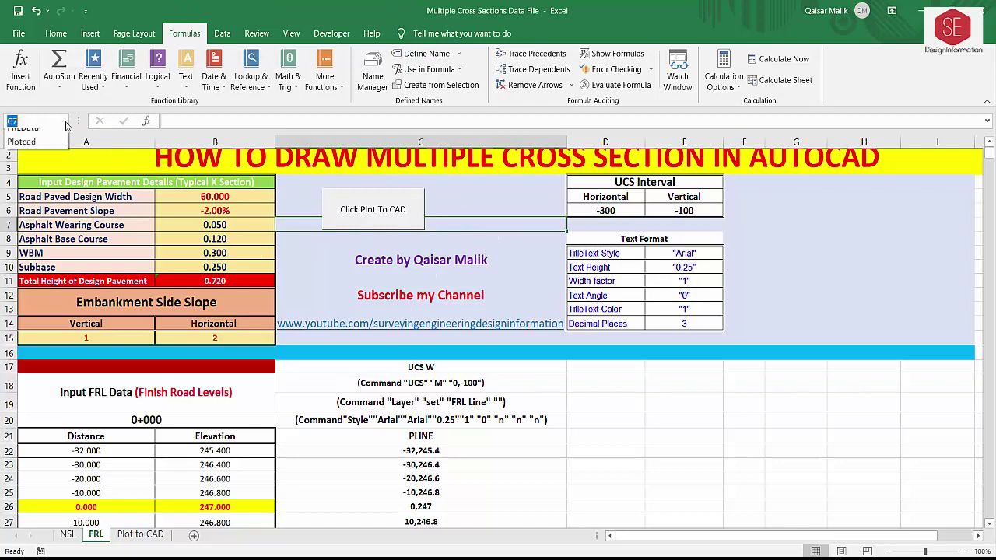
pyautogui.click(22, 164)
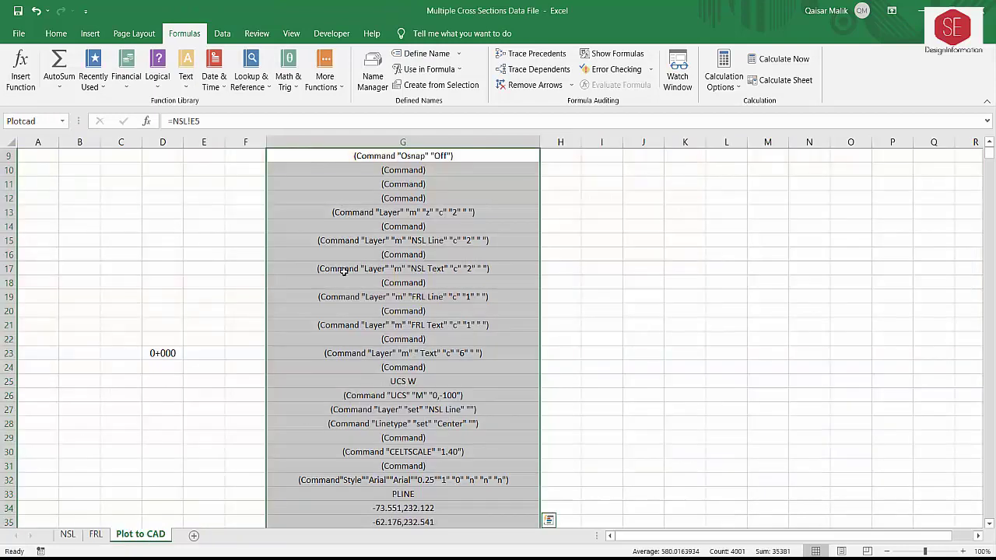
pyautogui.click(62, 121)
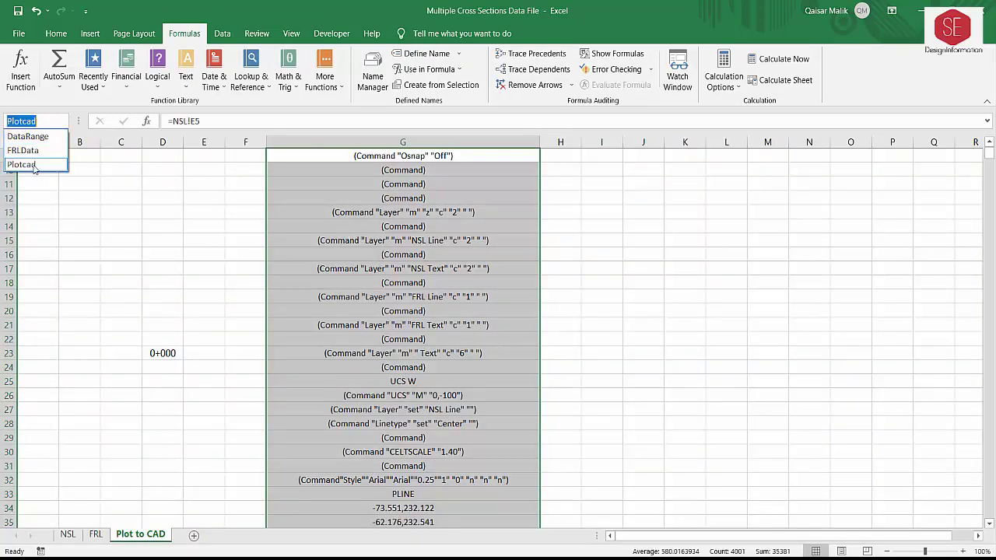
pyautogui.click(22, 164)
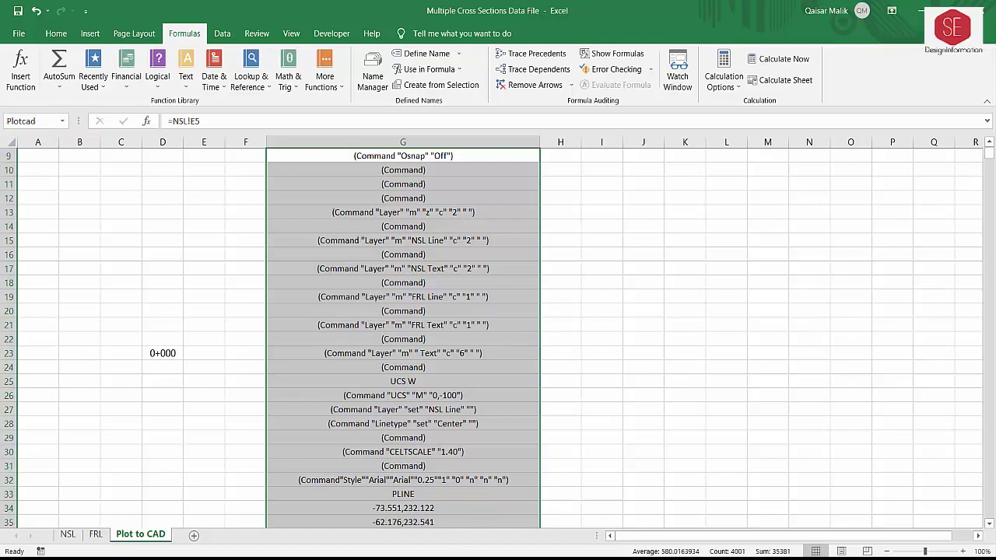
# - Re-inspect the macro's Selection.Copy line, close the VBA editor, and return to the FRL sheet
pyautogui.hotkey('alt', 'F11')
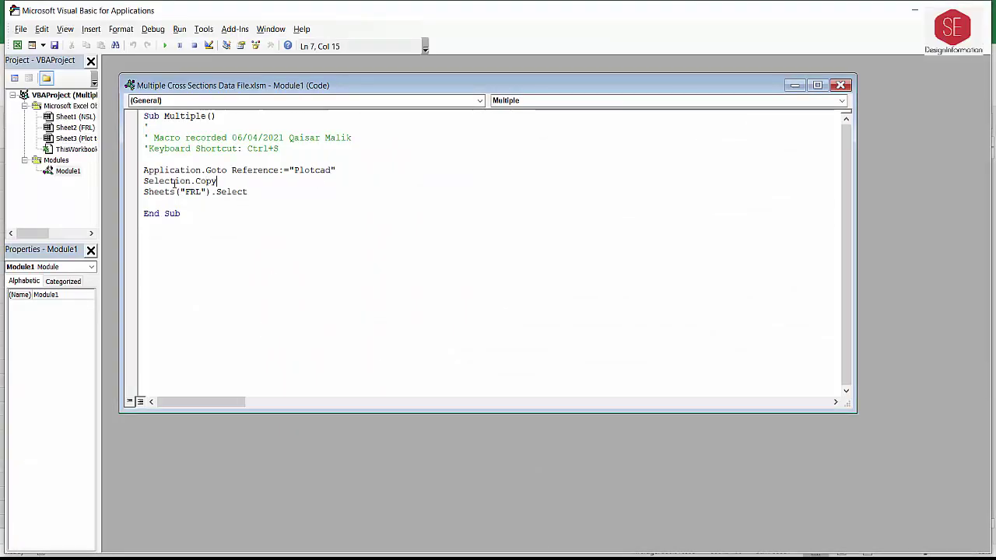
pyautogui.moveTo(147, 181); pyautogui.dragTo(216, 180)
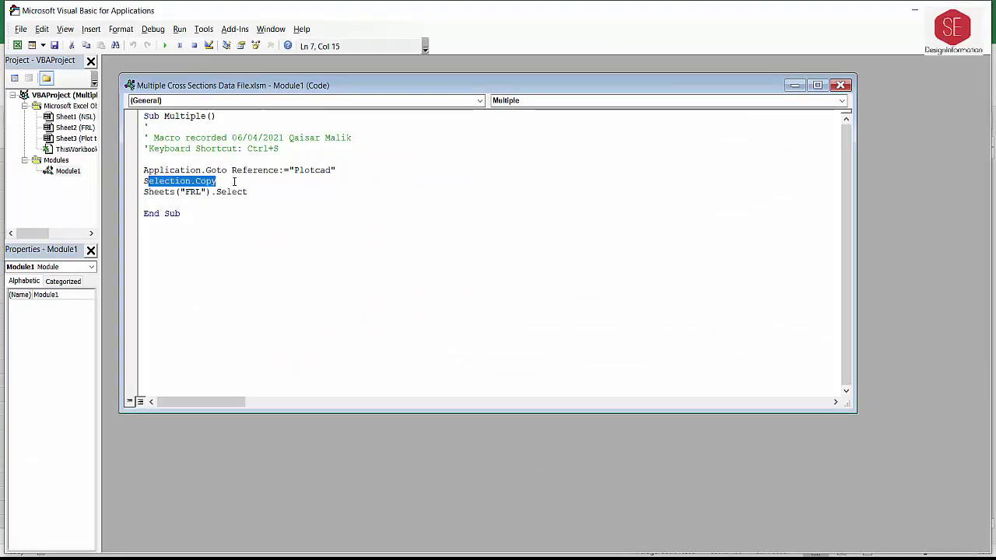
pyautogui.click(211, 185)
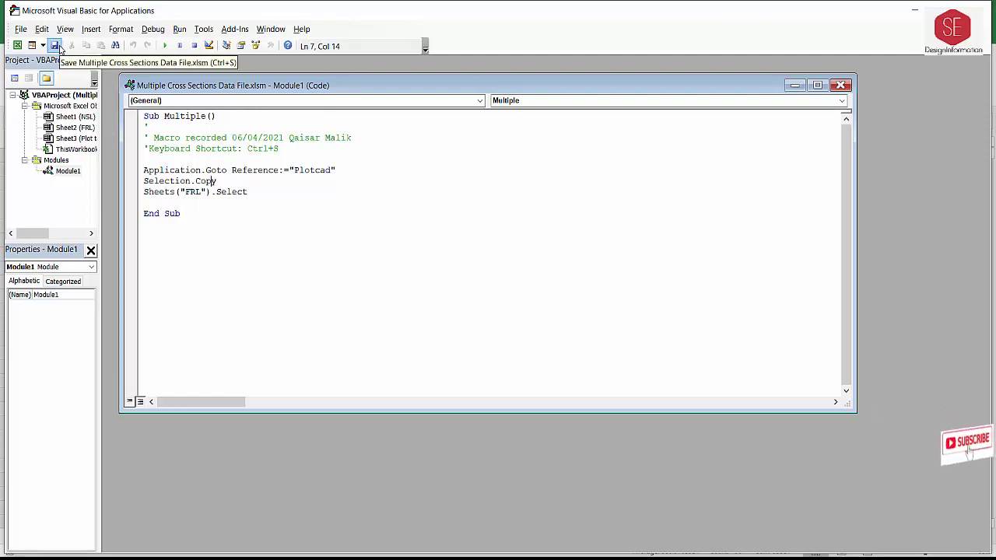
pyautogui.click(989, 7)
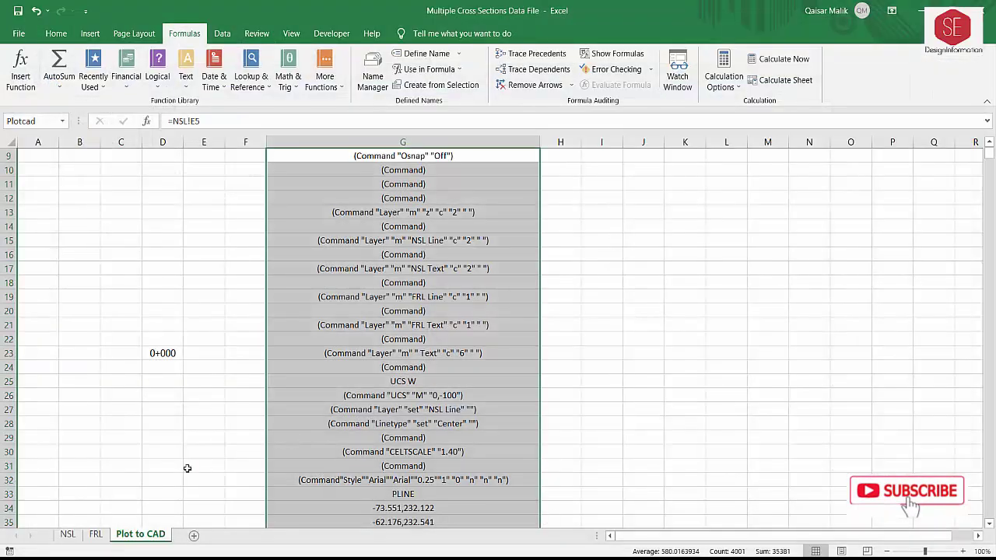
pyautogui.click(96, 534)
pyautogui.click(503, 247)
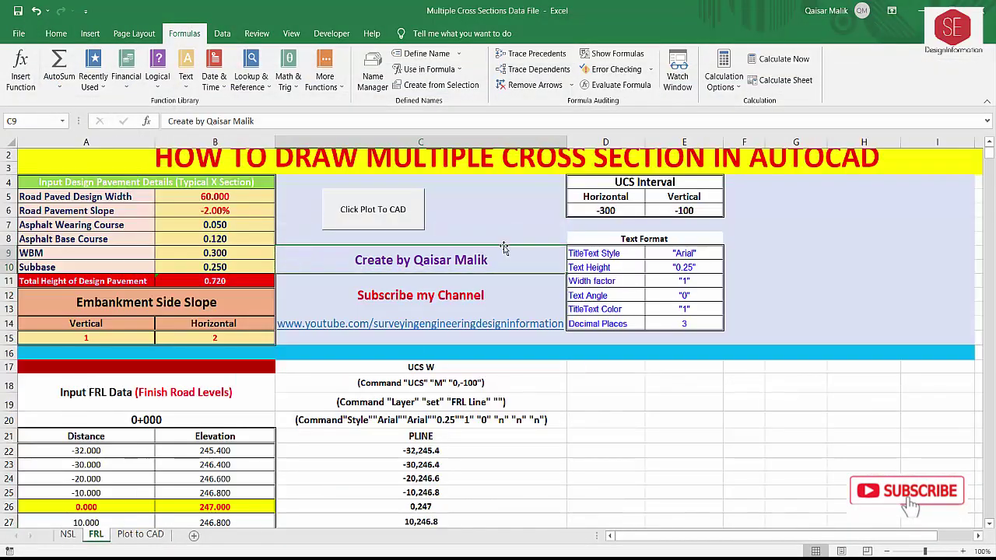
# - Run the plot macro, then set E6's vertical UCS interval to 100 and check C18
pyautogui.click(378, 205)
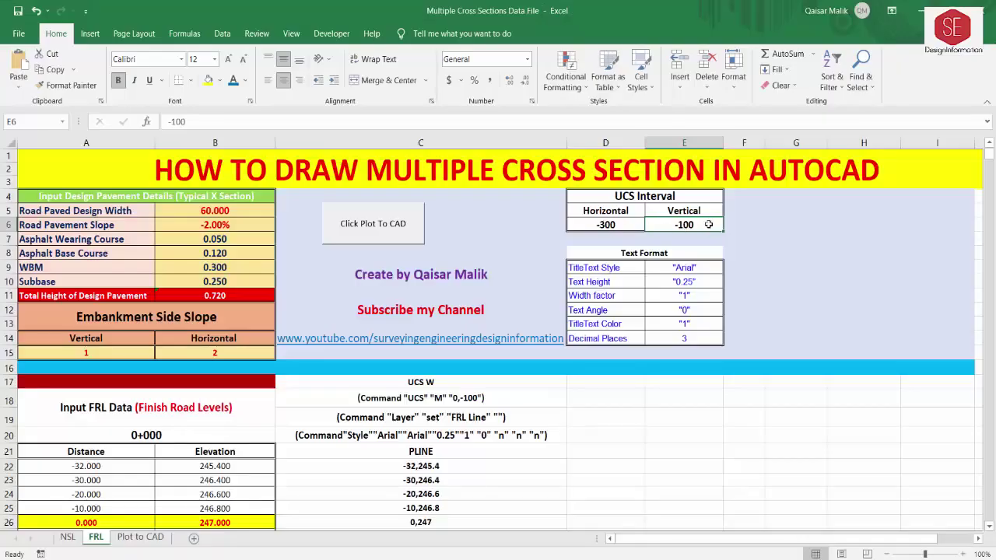
pyautogui.write('10')
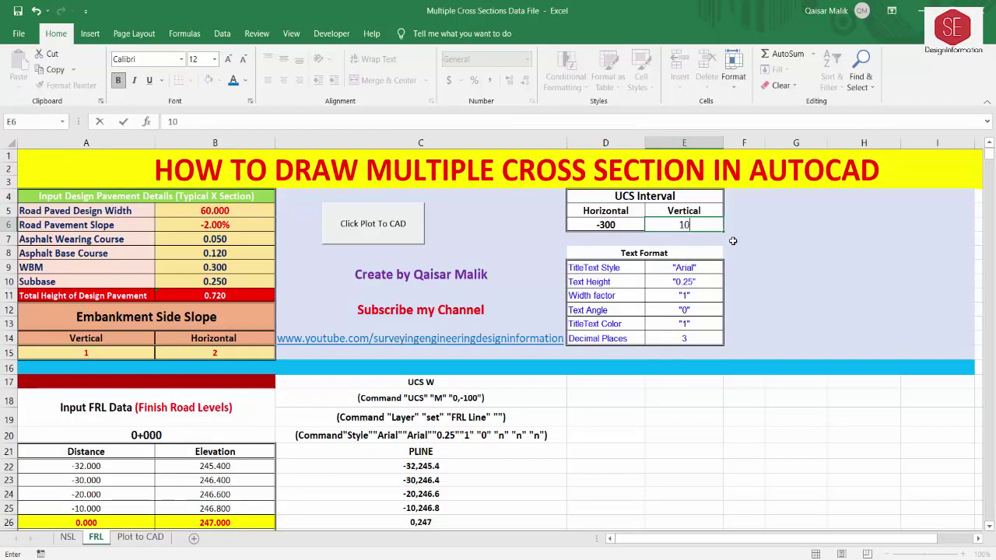
pyautogui.press('Return')
pyautogui.click(373, 224)
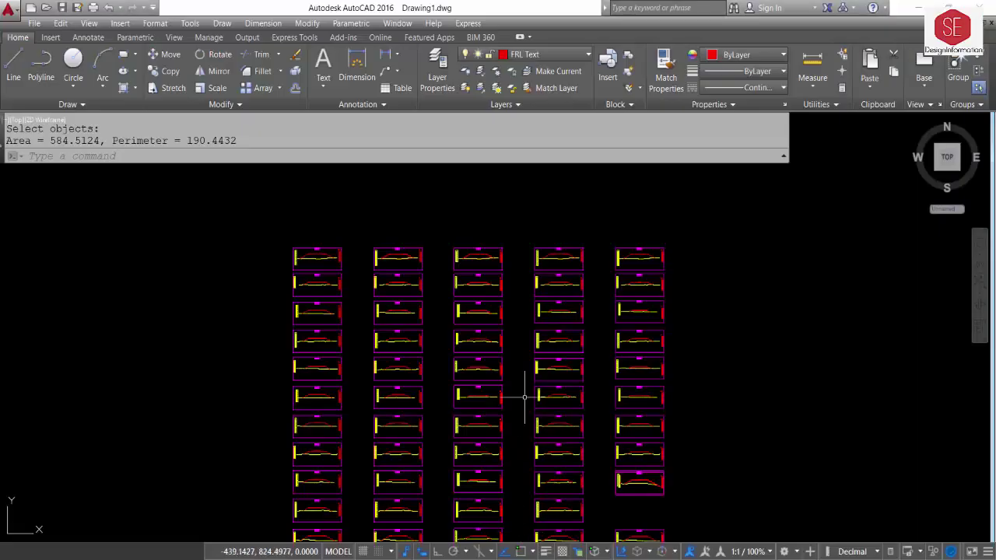
# - Zoom and pan around the two blocks of five-column cross-section tables in Drawing3
pyautogui.scroll(-1, 517, 311)
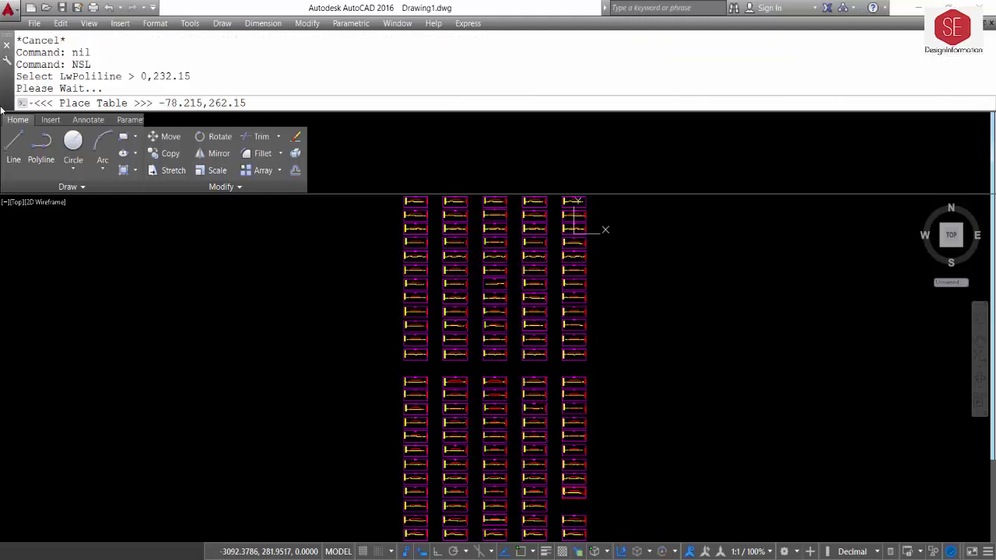
pyautogui.scroll(-2, 573, 344)
pyautogui.scroll(10, 573, 345)
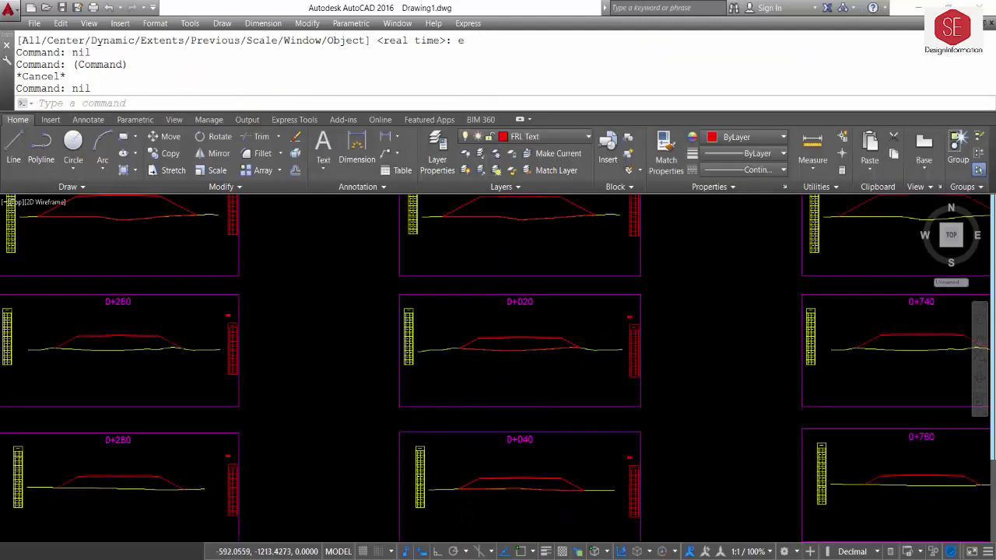
pyautogui.scroll(-3, 534, 436)
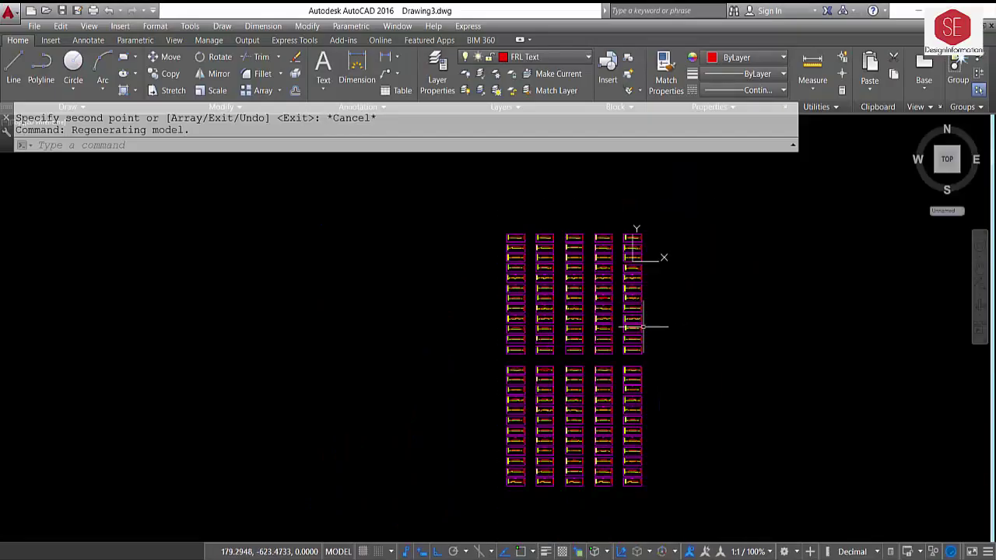
pyautogui.scroll(3, 633, 329)
pyautogui.moveTo(563, 378)
pyautogui.mouseDown(button='middle')
pyautogui.moveTo(589, 404)
pyautogui.moveTo(599, 451)
pyautogui.mouseUp(button='middle')
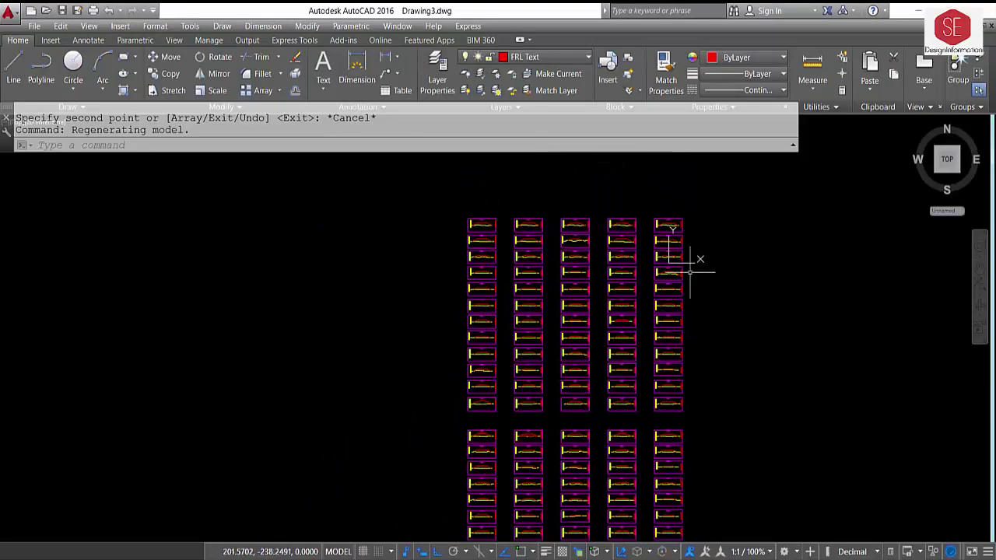
pyautogui.scroll(-2, 506, 217)
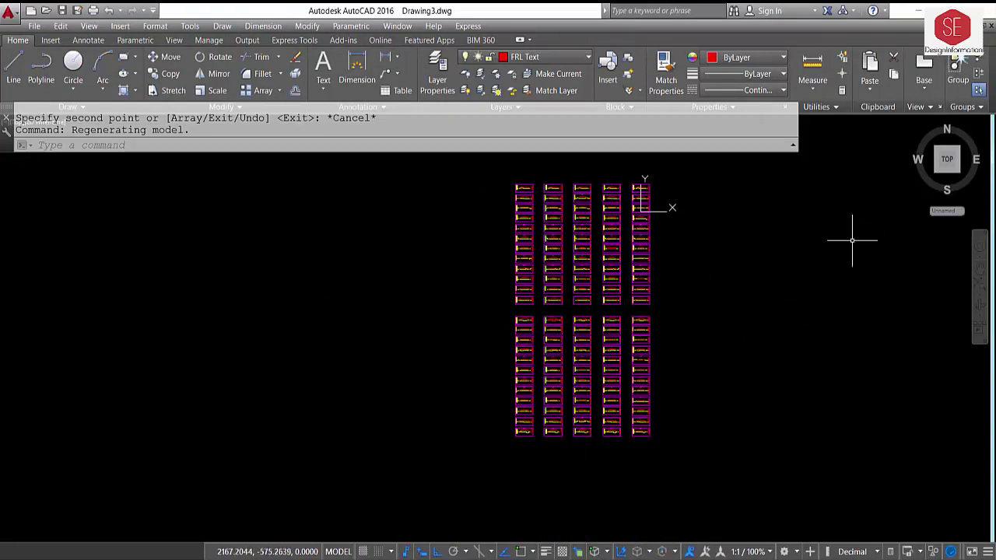
pyautogui.moveTo(817, 279); pyautogui.dragTo(736, 295, button='middle')
pyautogui.scroll(2, 592, 264)
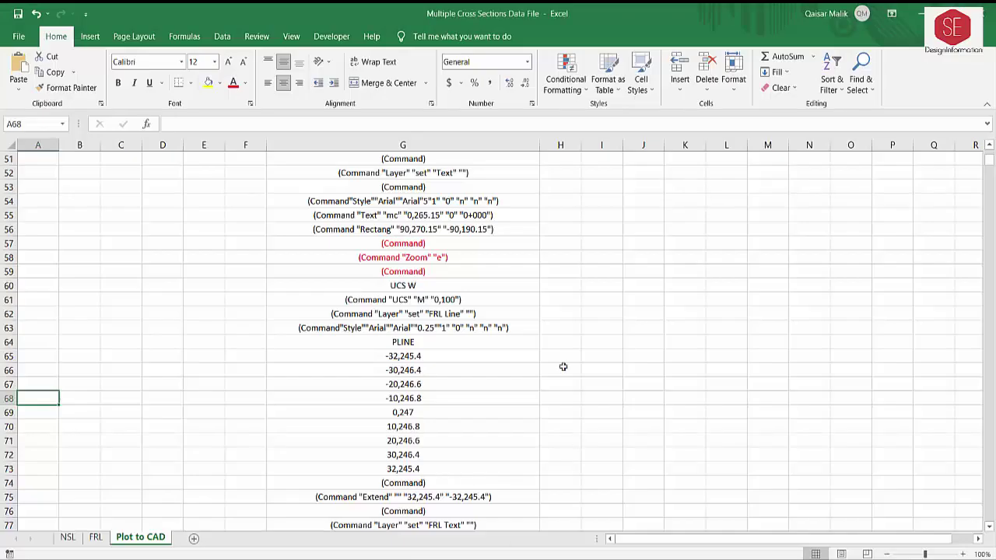
# - Return to the top of the FRL sheet, then select all four project files in File Explorer
pyautogui.click(94, 536)
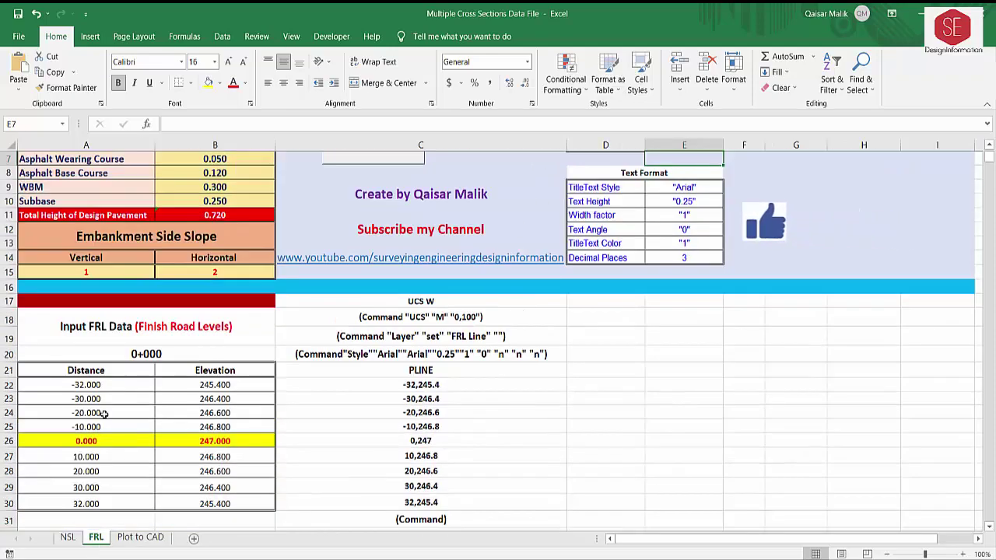
pyautogui.scroll(2, 185, 384)
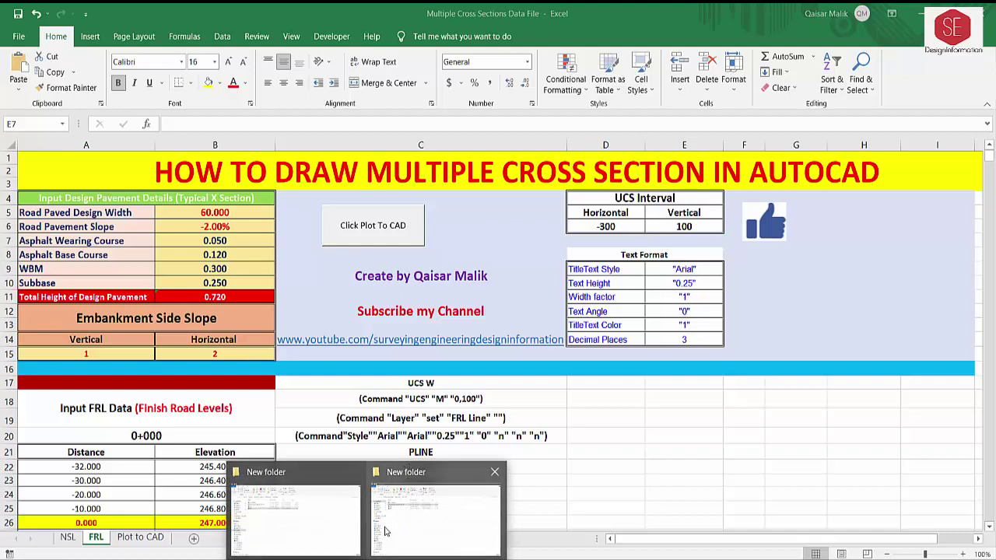
pyautogui.click(393, 527)
pyautogui.moveTo(194, 241)
pyautogui.mouseDown()
pyautogui.moveTo(189, 200)
pyautogui.moveTo(253, 233)
pyautogui.mouseUp()
pyautogui.moveTo(176, 241); pyautogui.dragTo(144, 172)
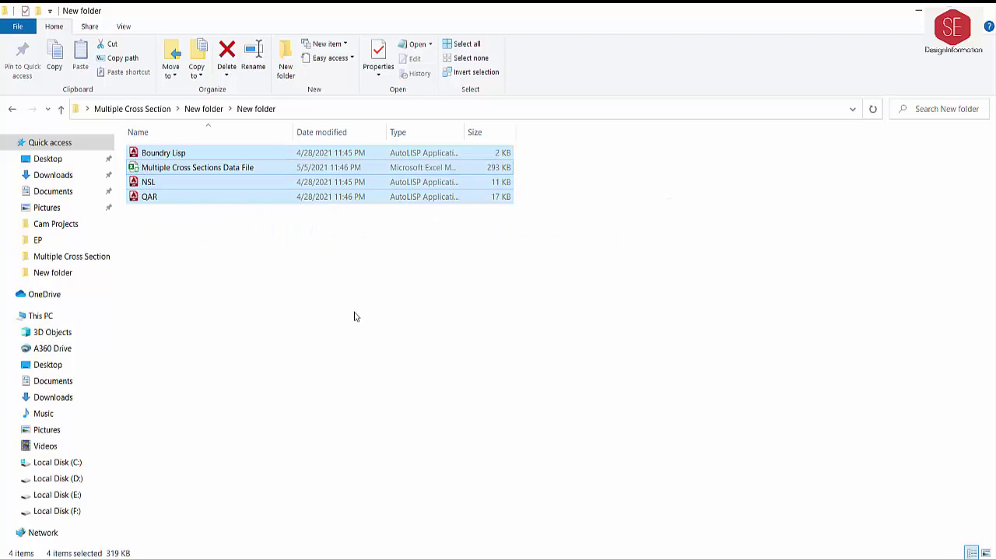
# - Clear the Explorer file selection and scroll down the FRL sheet in Excel
pyautogui.click(196, 244)
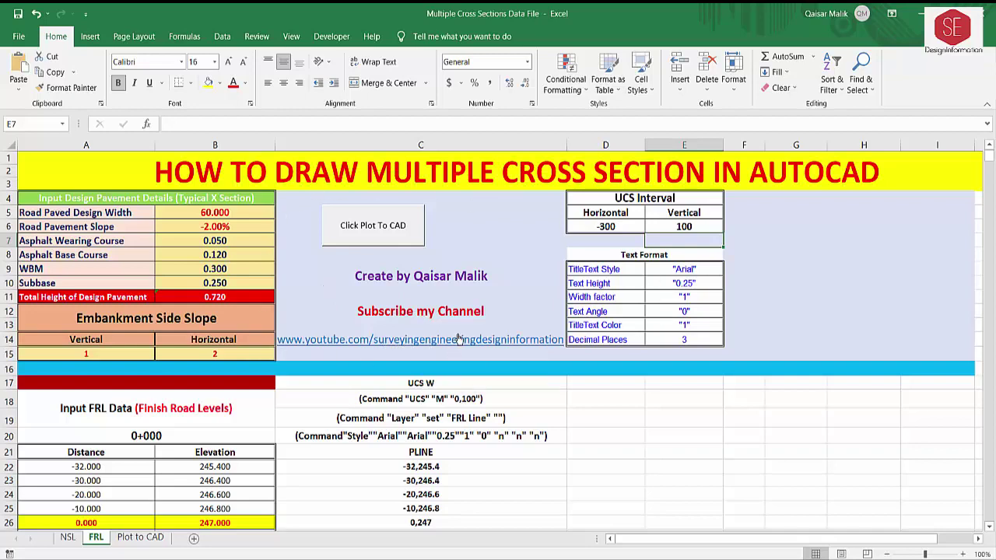
pyautogui.scroll(-1, 458, 339)
pyautogui.scroll(-1, 389, 311)
pyautogui.scroll(-2, 324, 315)
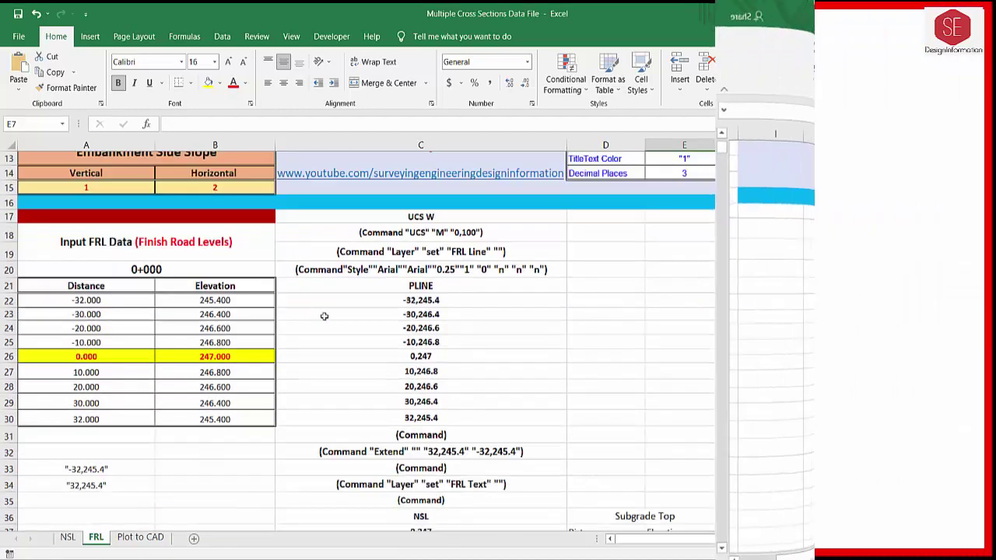